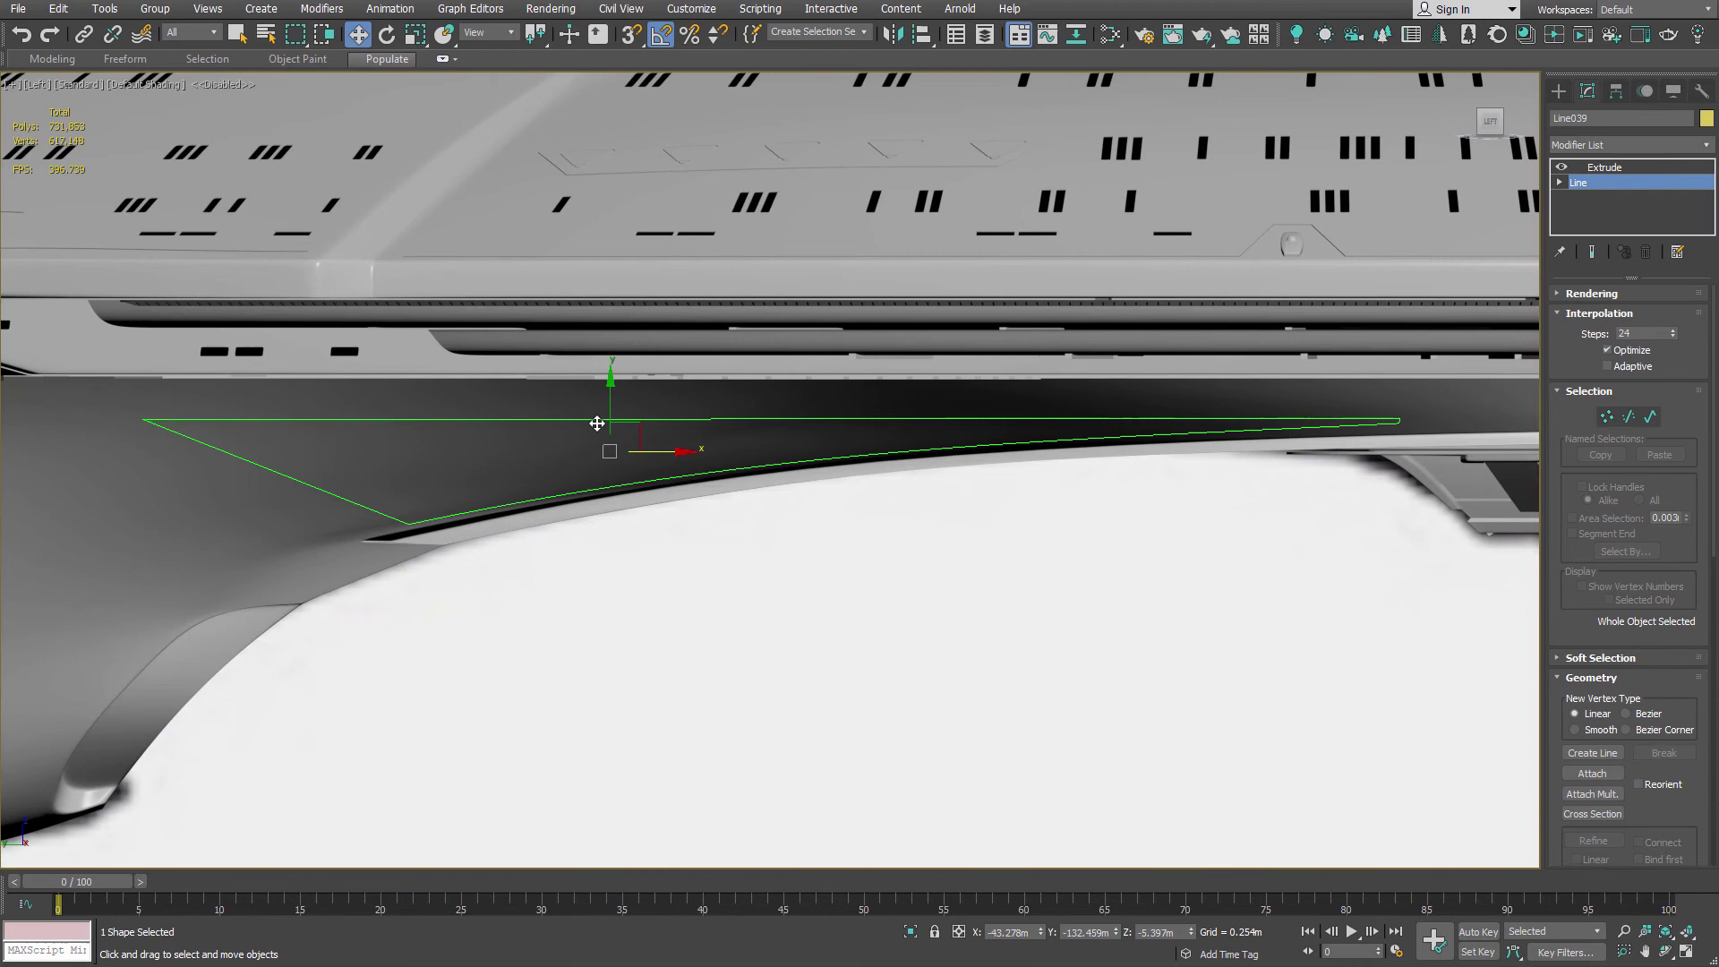
Step: Examine the outline and vertices of the extruded spline along the curved underside of the hull
{"action": "scroll", "coordinate": [598, 423], "scroll_direction": "down", "scroll_amount": 8}
{"action": "middle_click_drag", "start_coordinate": [625, 455], "coordinate": [900, 454]}
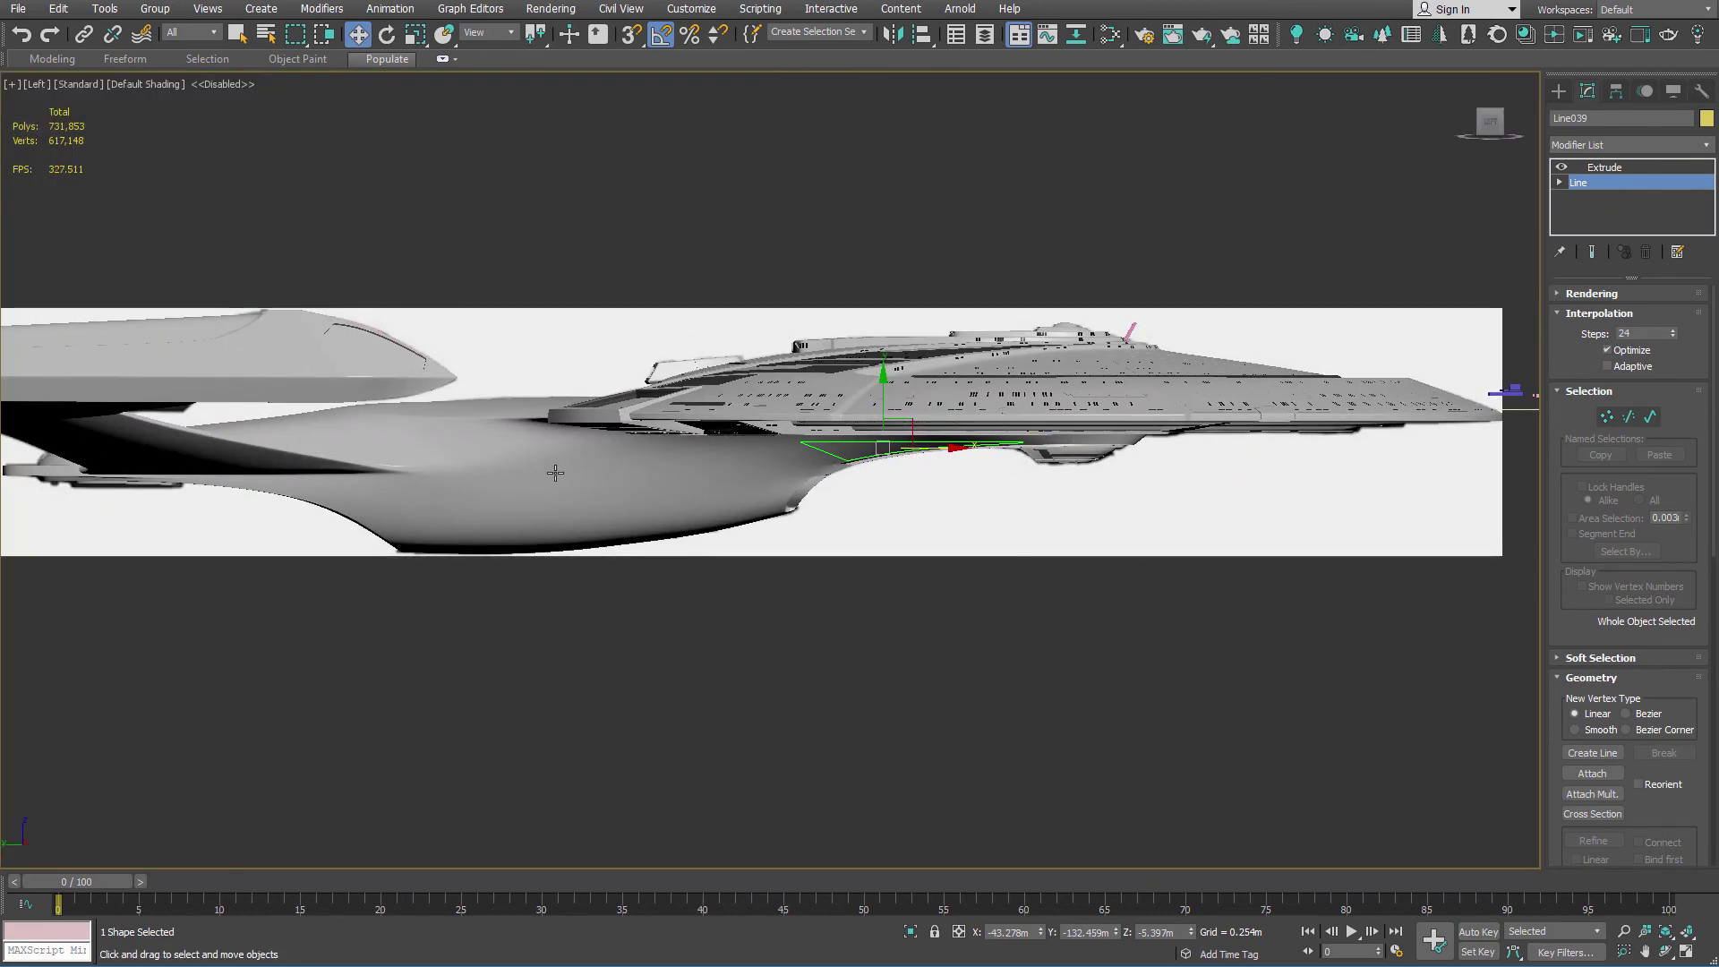
{"action": "scroll", "coordinate": [948, 473], "scroll_direction": "up", "scroll_amount": 6}
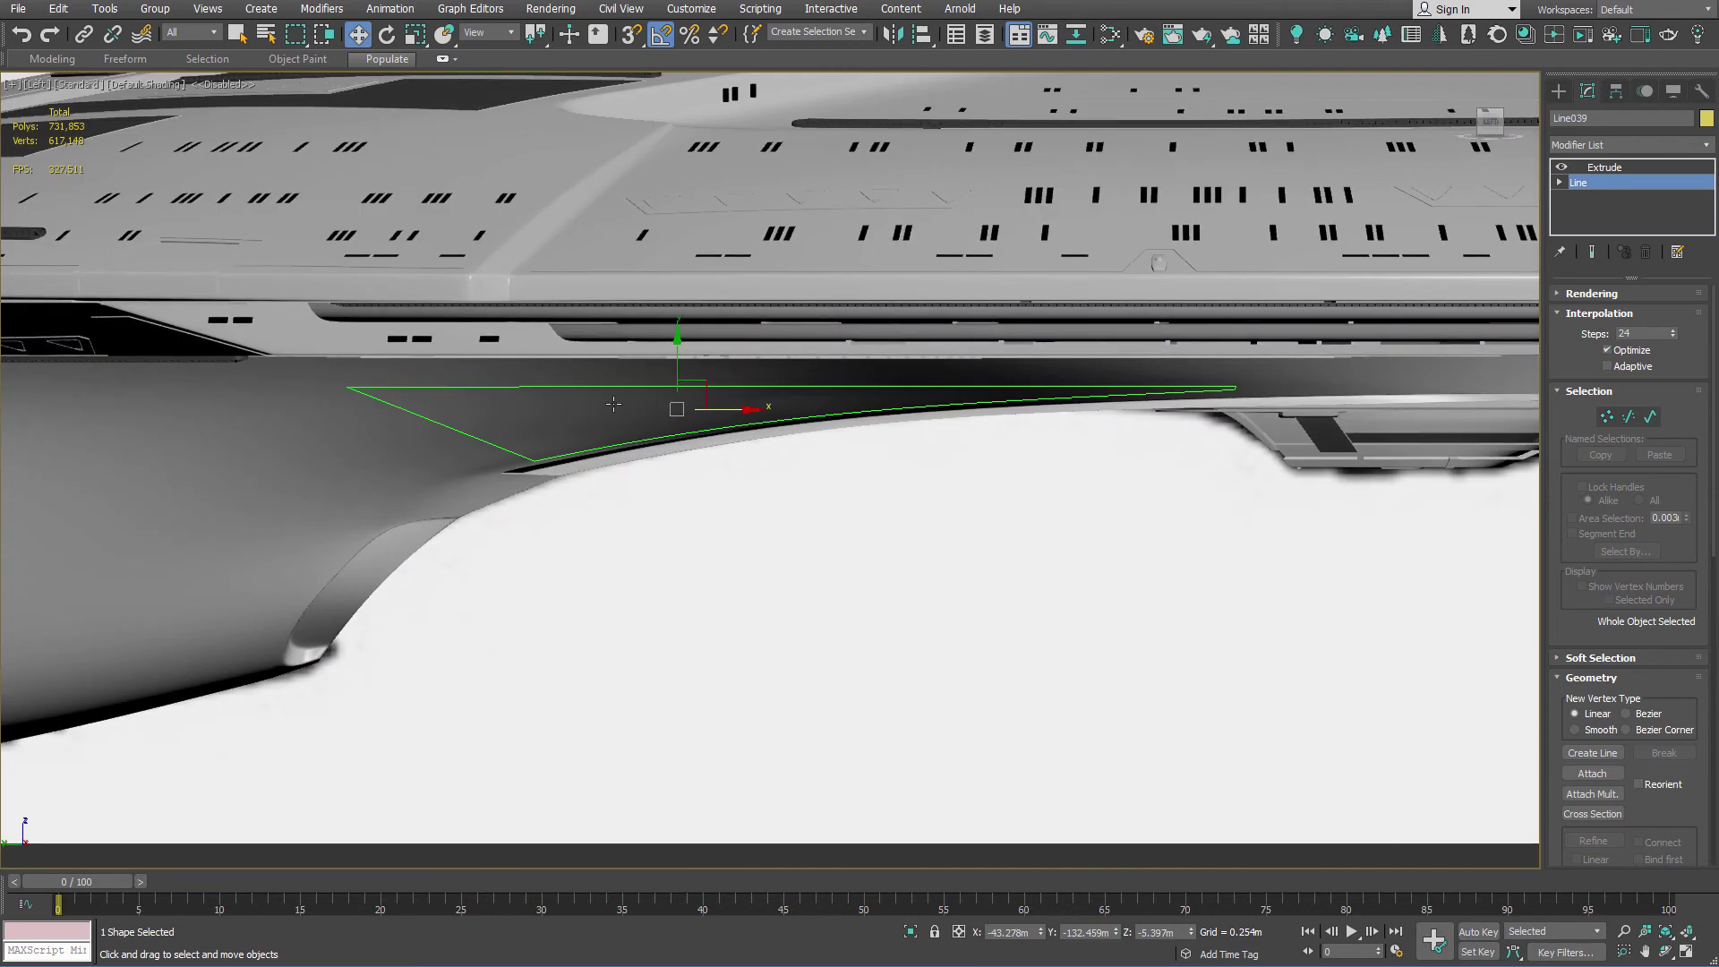
{"action": "scroll", "coordinate": [614, 405], "scroll_direction": "up", "scroll_amount": 3}
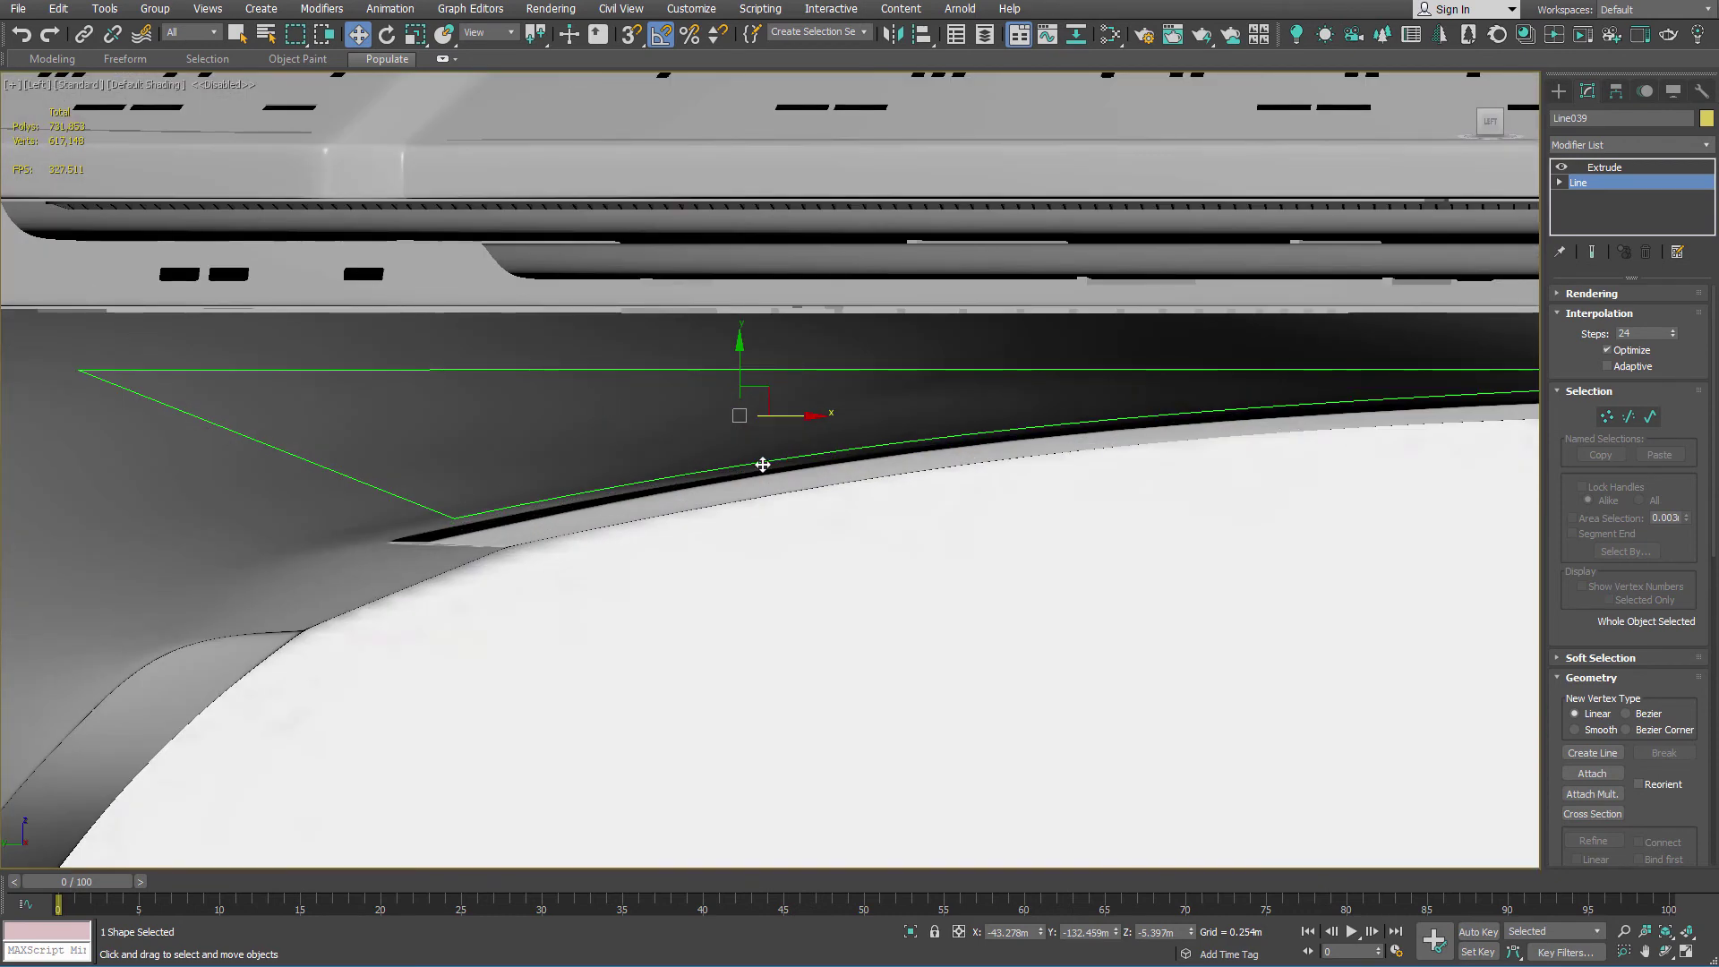
{"action": "scroll", "coordinate": [762, 465], "scroll_direction": "down", "scroll_amount": 2}
{"action": "key", "text": "1"}
{"action": "scroll", "coordinate": [614, 448], "scroll_direction": "down", "scroll_amount": 4}
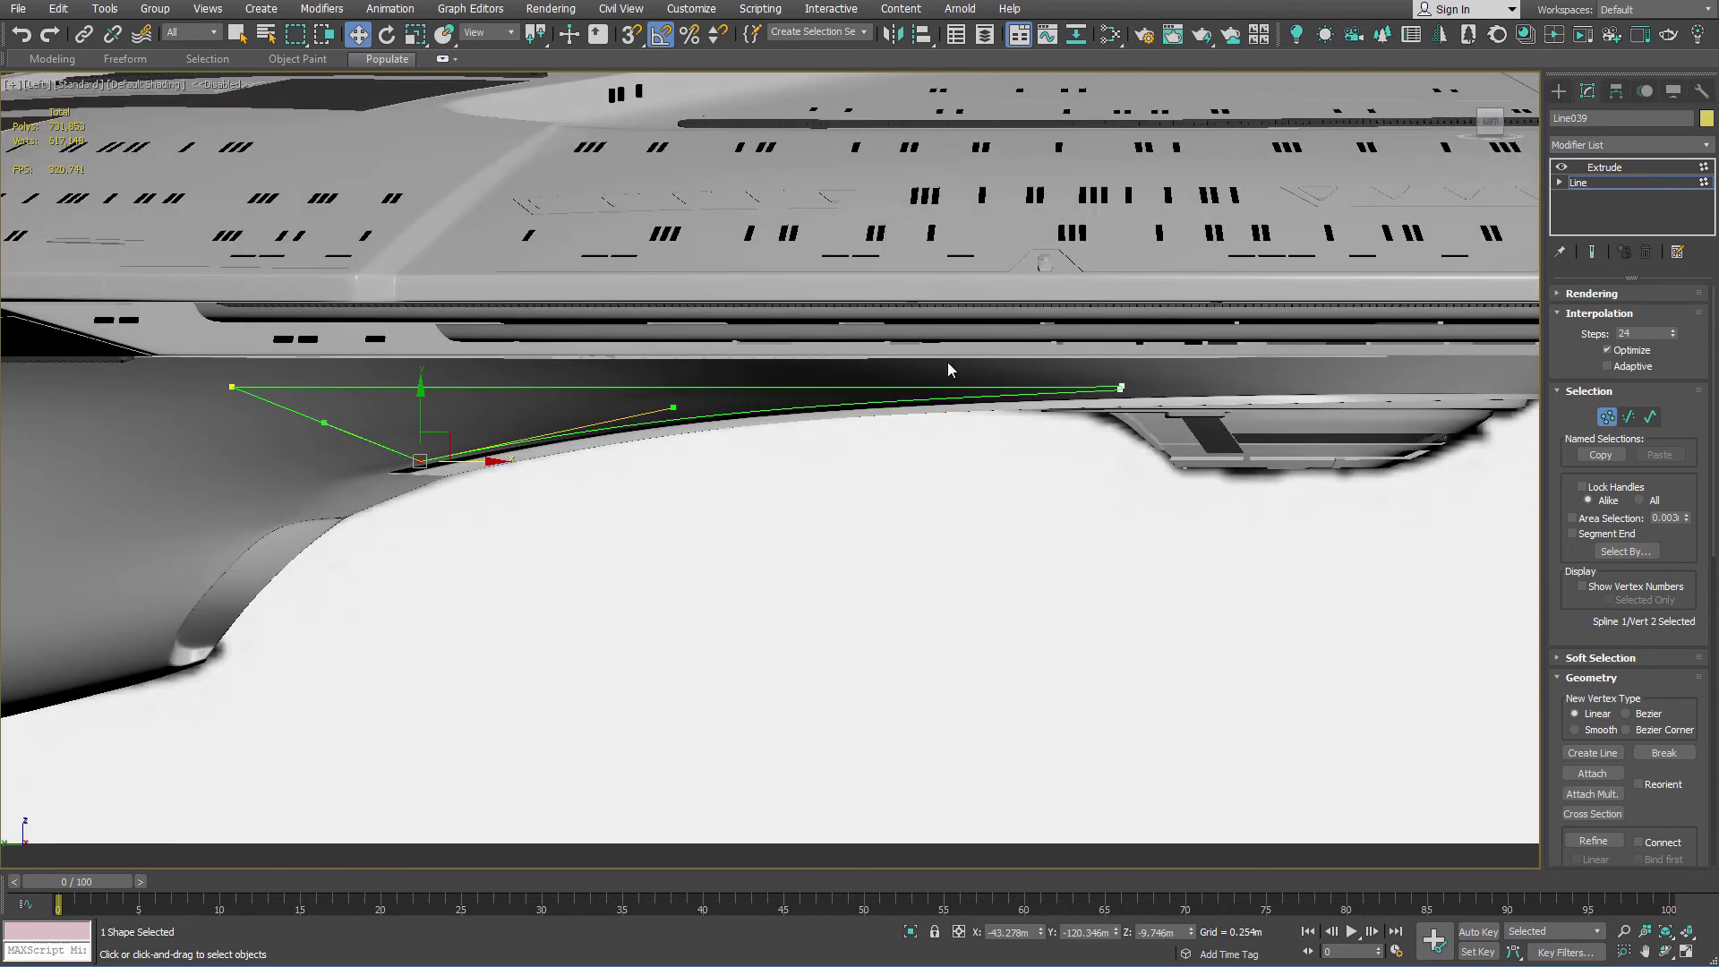
{"action": "middle_click_drag", "start_coordinate": [1150, 397], "coordinate": [1135, 409]}
{"action": "key", "text": "1"}
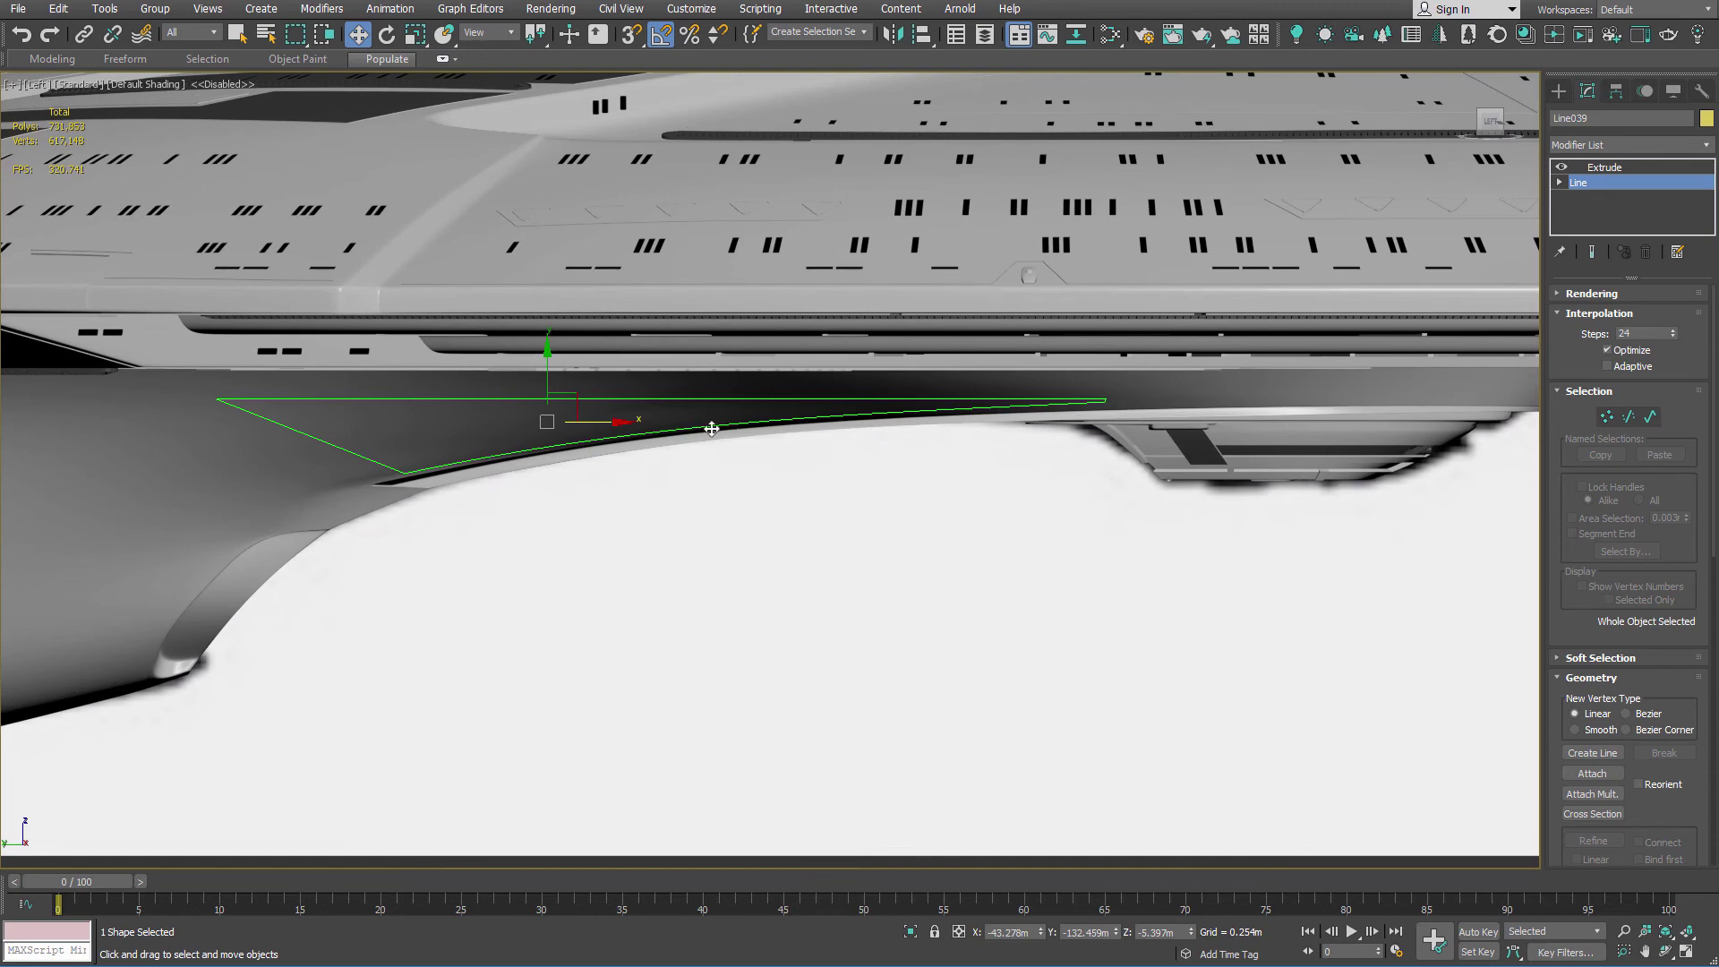
{"action": "scroll", "coordinate": [768, 500], "scroll_direction": "down", "scroll_amount": 4}
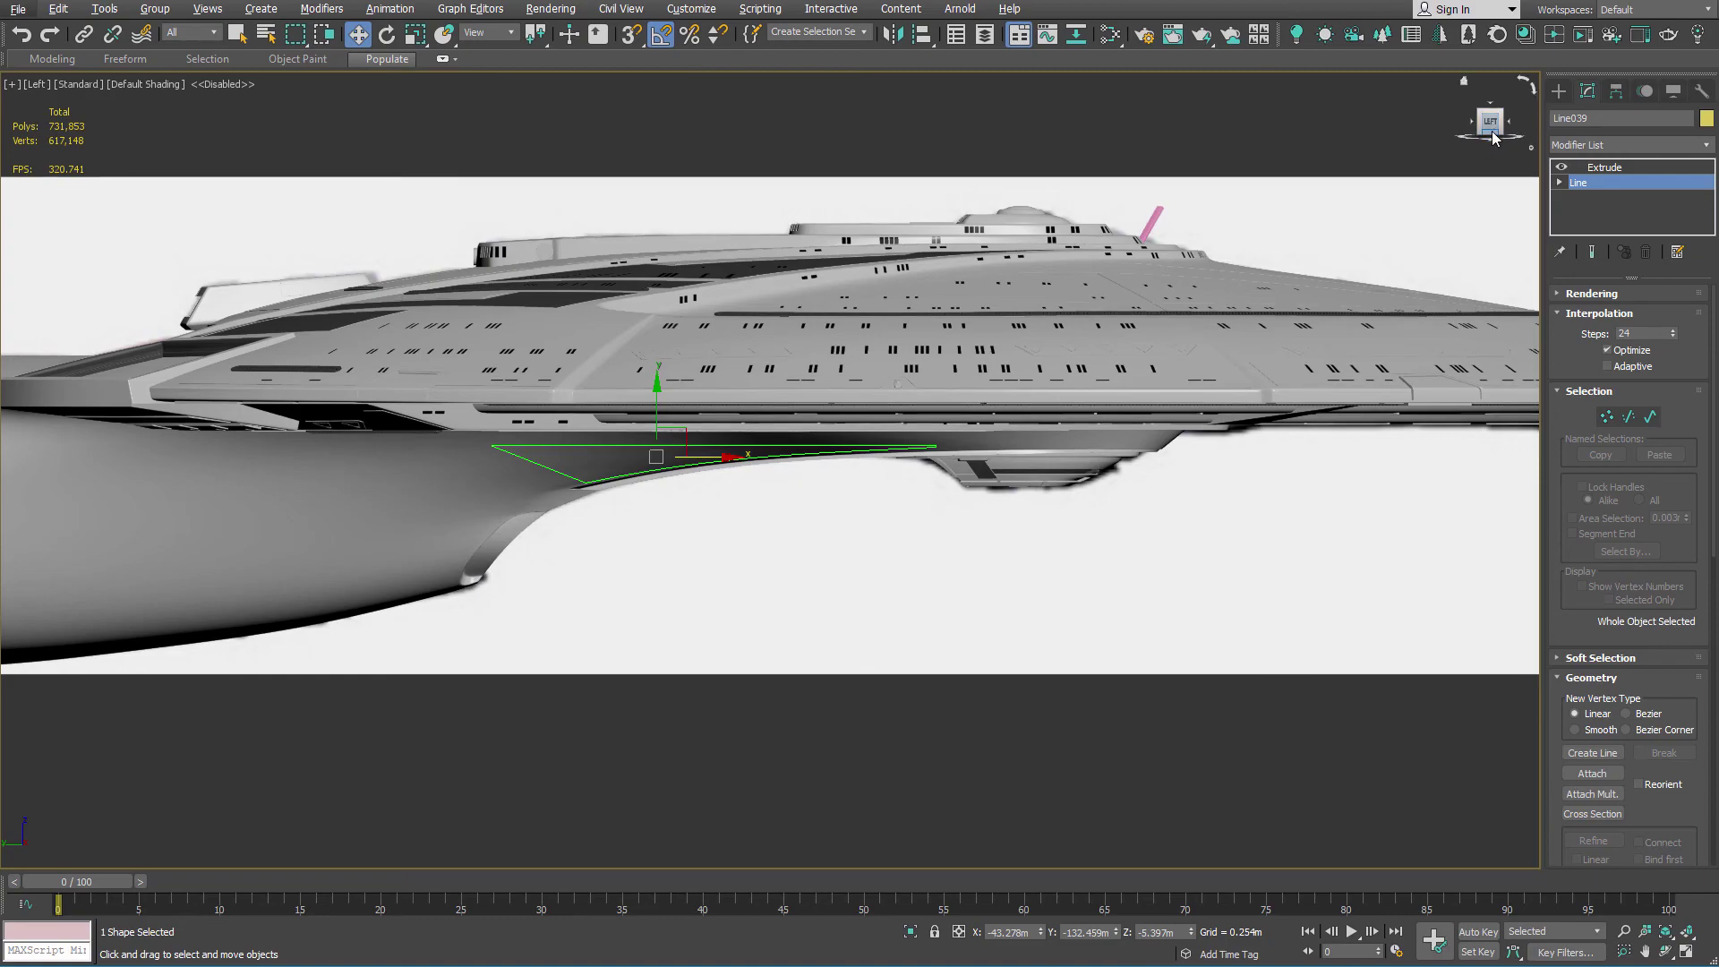
Step: Examine the underside curve and its panel markings on the ship's side-view reference image
{"action": "left_click_drag", "start_coordinate": [1492, 138], "coordinate": [1459, 70]}
{"action": "middle_click_drag", "start_coordinate": [961, 657], "coordinate": [921, 357]}
{"action": "scroll", "coordinate": [919, 358], "scroll_direction": "down", "scroll_amount": 5}
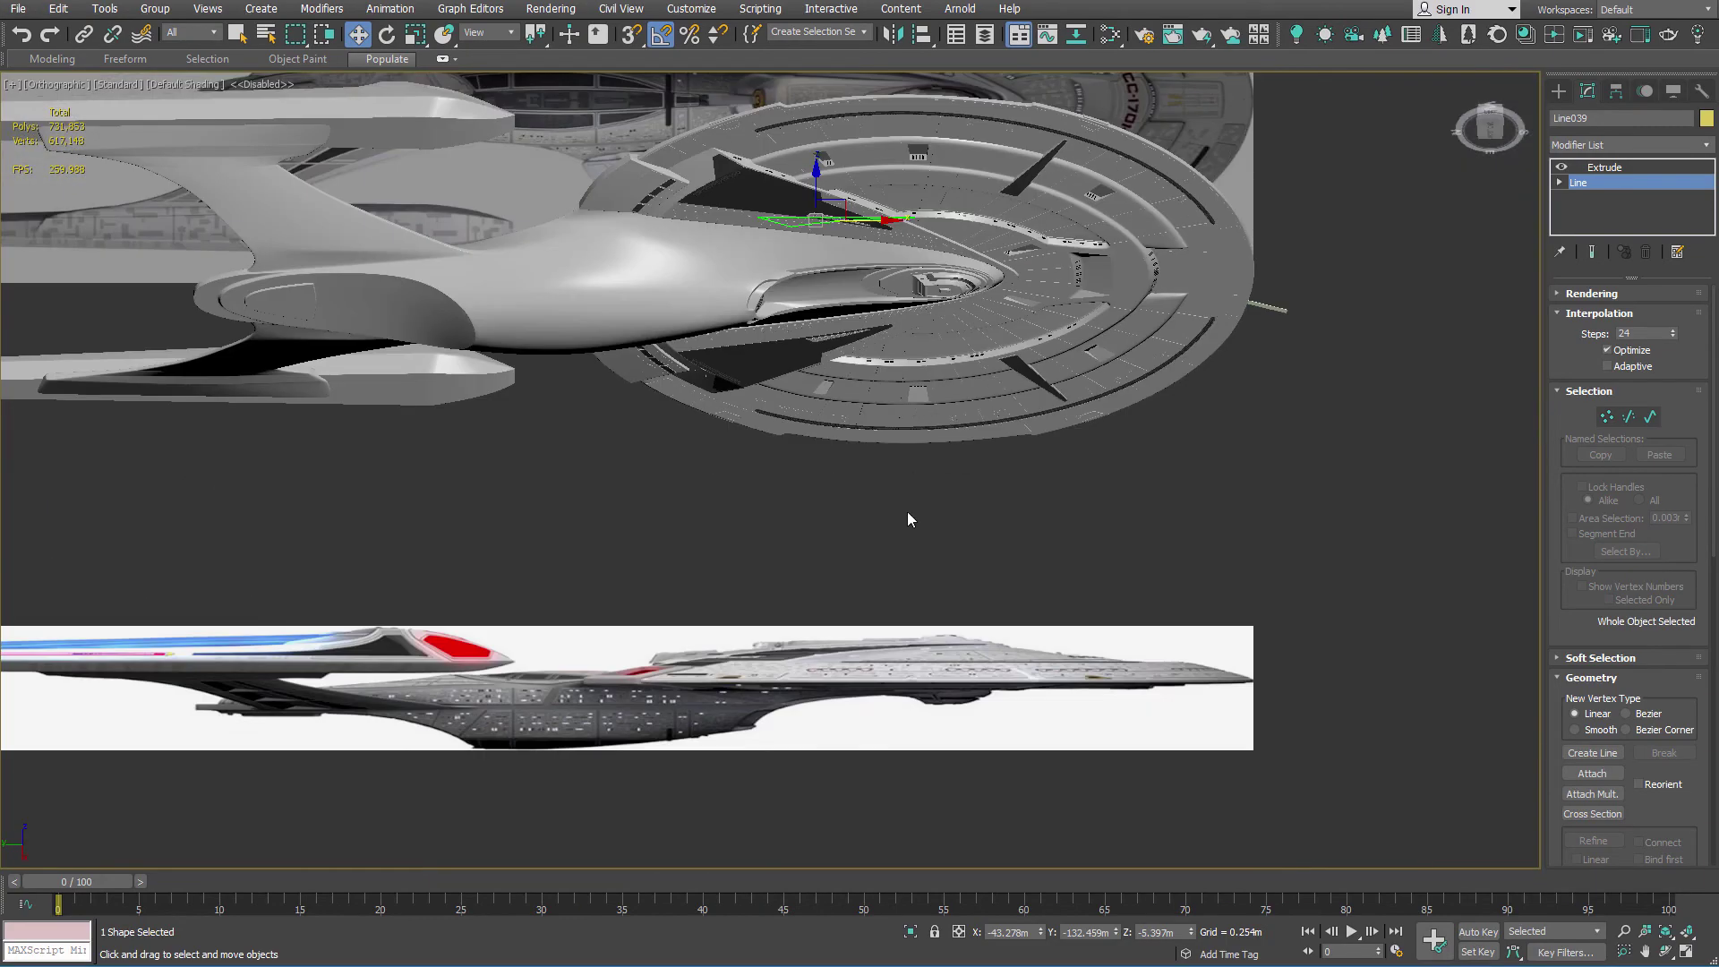
{"action": "middle_click_drag", "start_coordinate": [885, 556], "coordinate": [856, 428]}
{"action": "scroll", "coordinate": [770, 565], "scroll_direction": "up", "scroll_amount": 5}
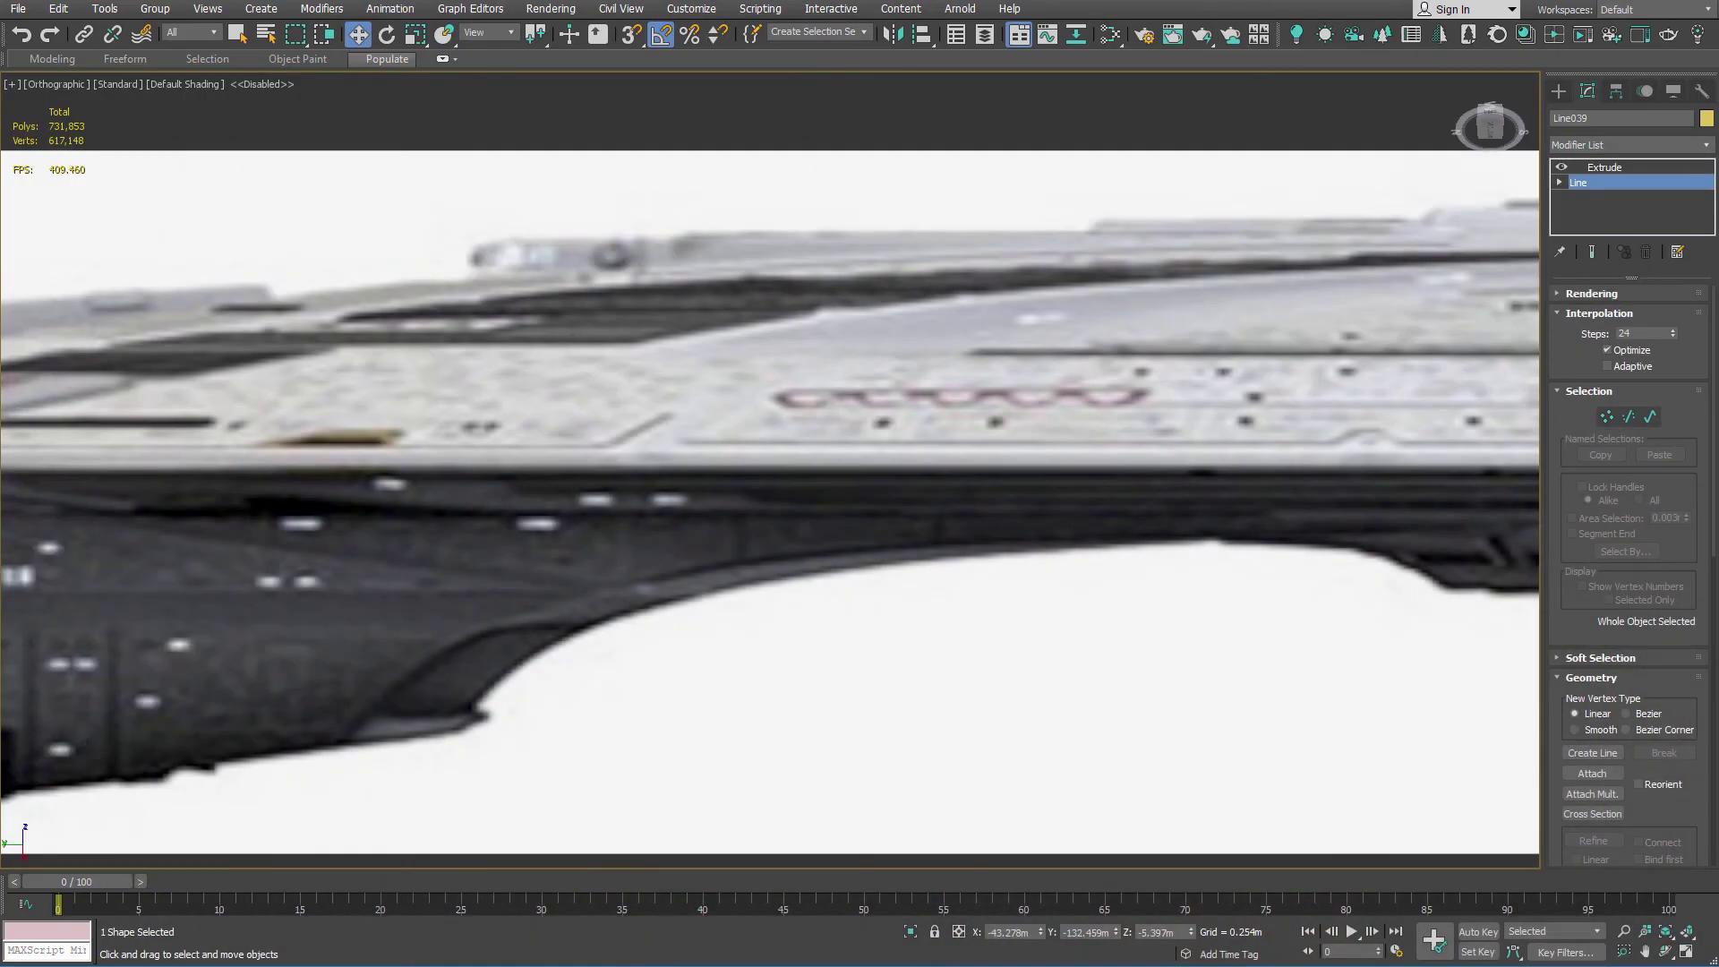
{"action": "scroll", "coordinate": [949, 283], "scroll_direction": "down", "scroll_amount": 6}
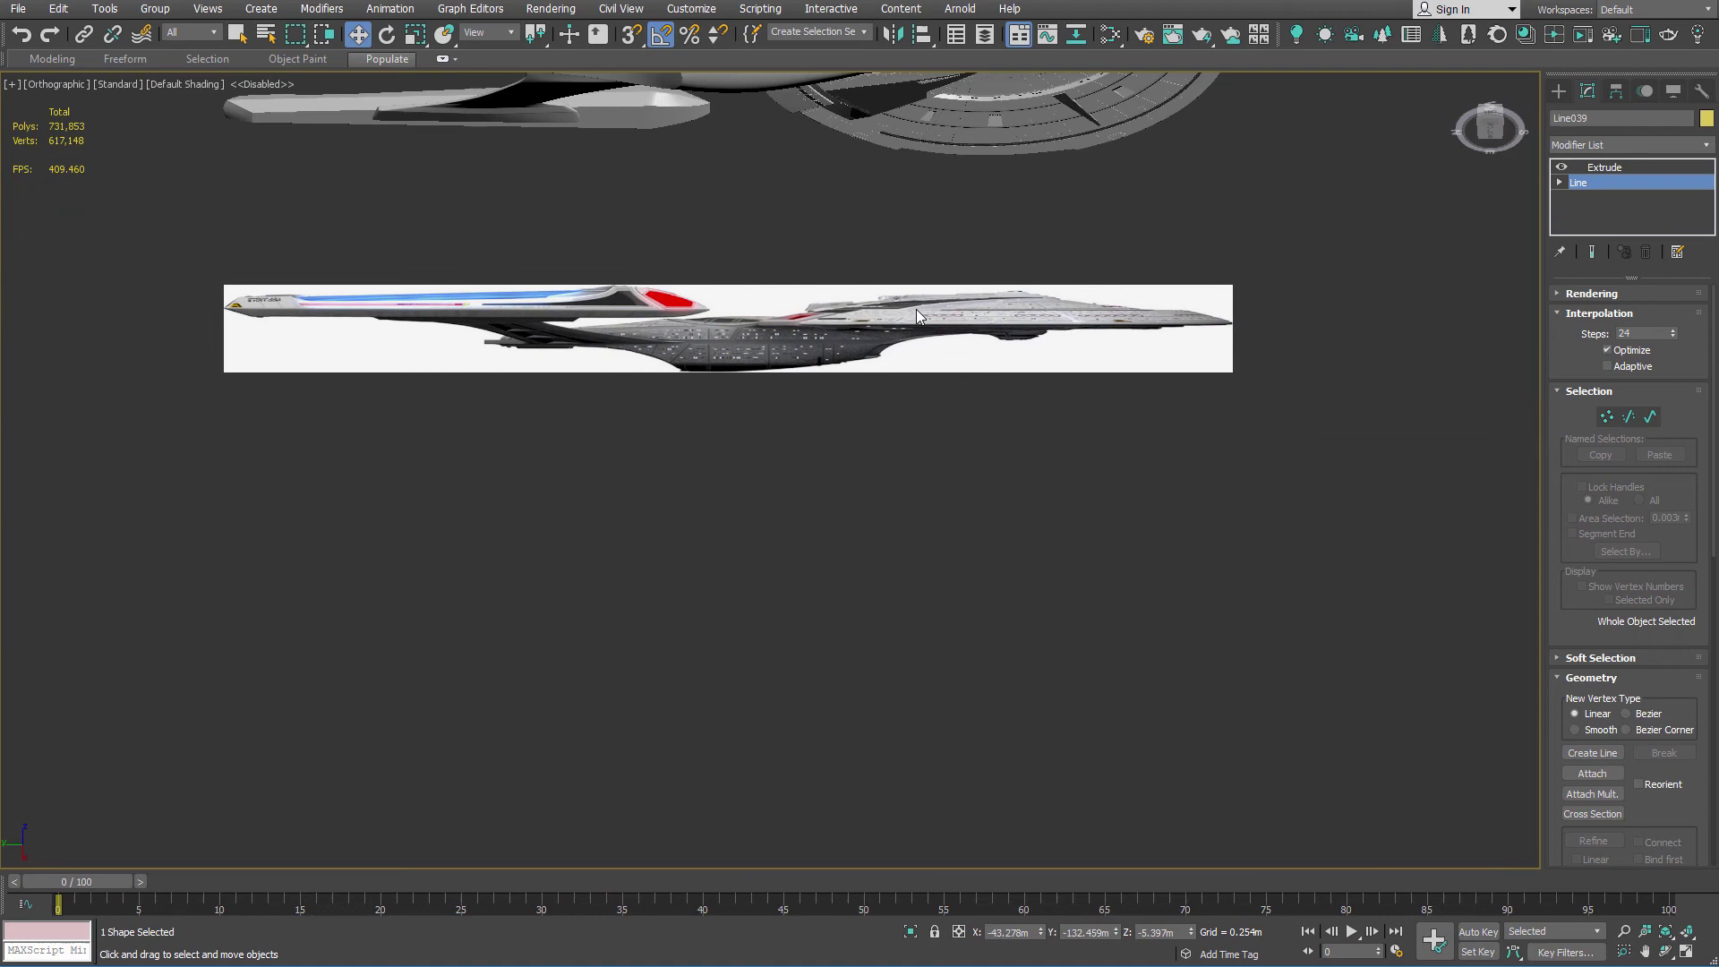
{"action": "scroll", "coordinate": [916, 309], "scroll_direction": "up", "scroll_amount": 3}
{"action": "scroll", "coordinate": [788, 518], "scroll_direction": "up", "scroll_amount": 3}
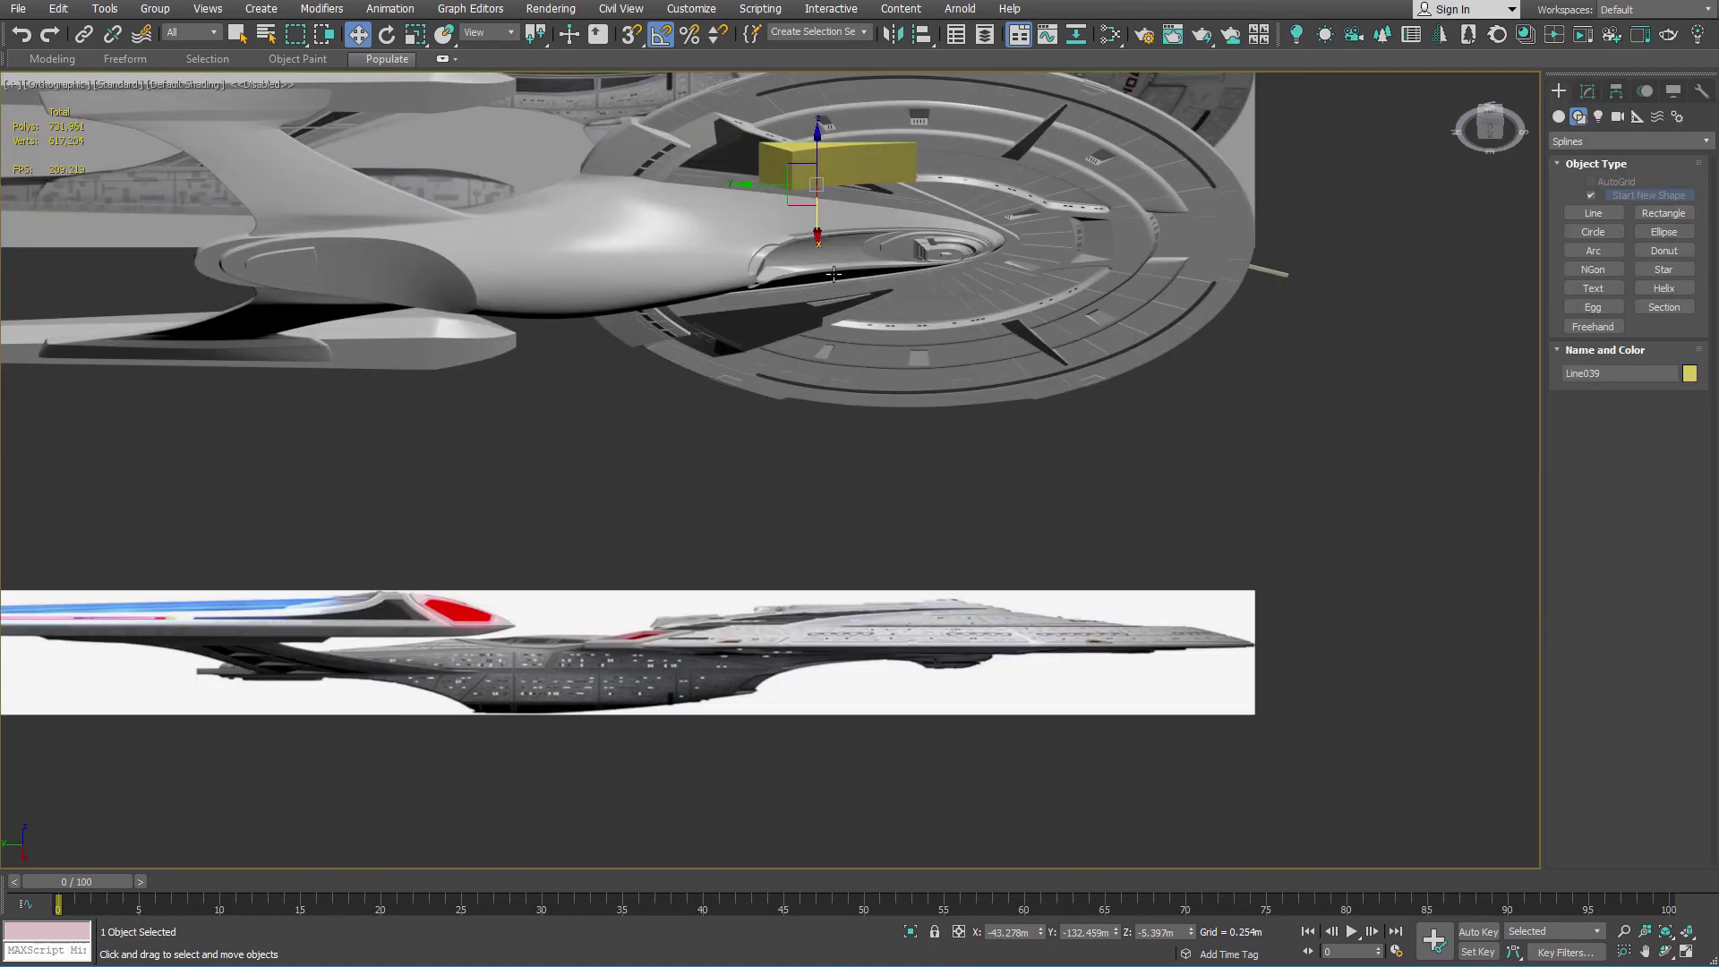
Step: Draw a tall, thin rectangle about 44 m long below the hull in the left view and set its width to 0.5 m
{"action": "key", "text": "l"}
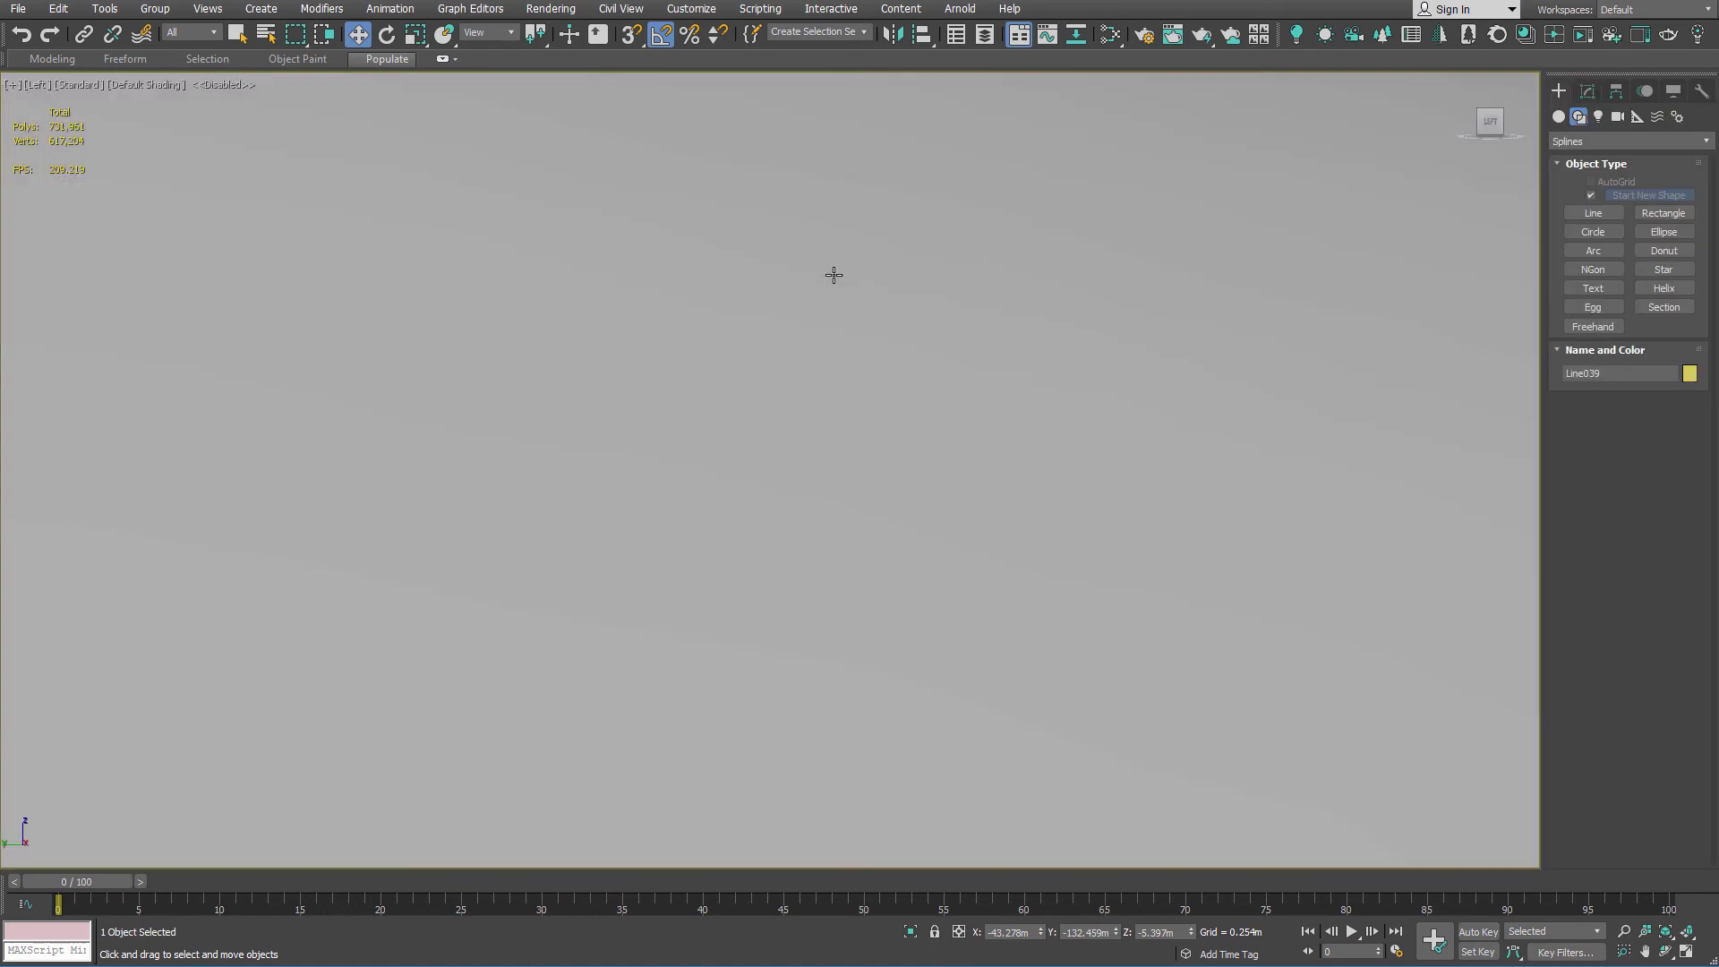
{"action": "key", "text": "z"}
{"action": "scroll", "coordinate": [832, 304], "scroll_direction": "down", "scroll_amount": 4}
{"action": "right_click", "coordinate": [938, 464], "text": "ctrl"}
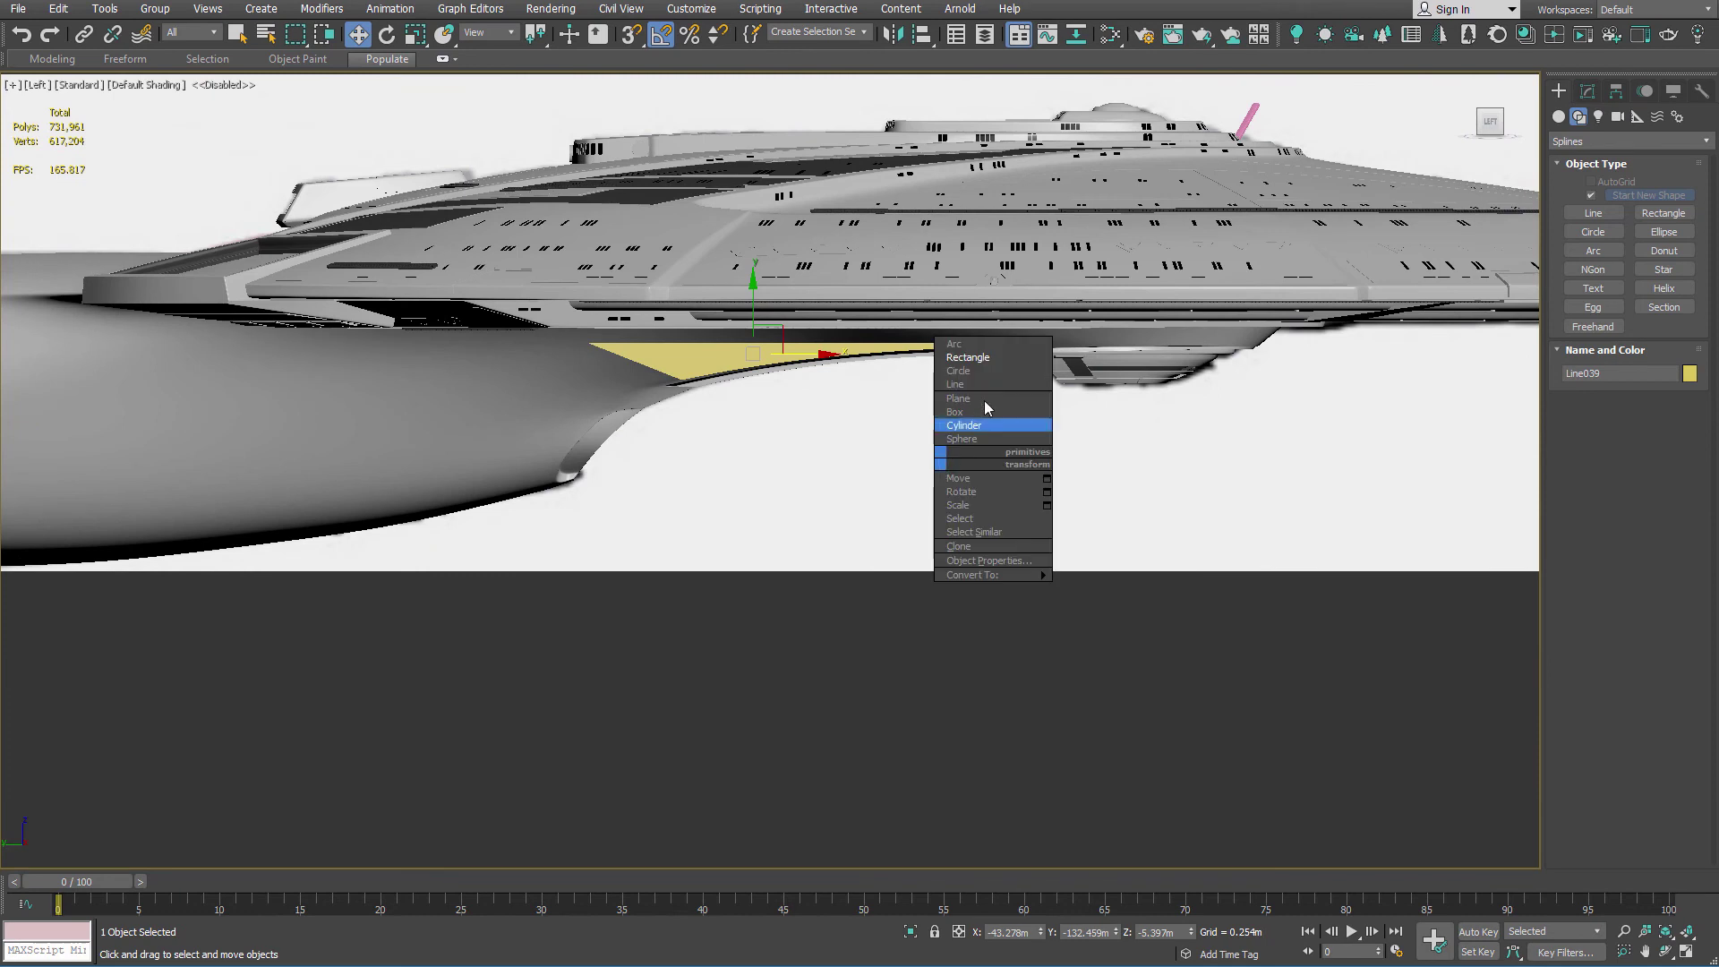
{"action": "left_click", "coordinate": [968, 358]}
{"action": "left_click_drag", "start_coordinate": [909, 444], "coordinate": [913, 705]}
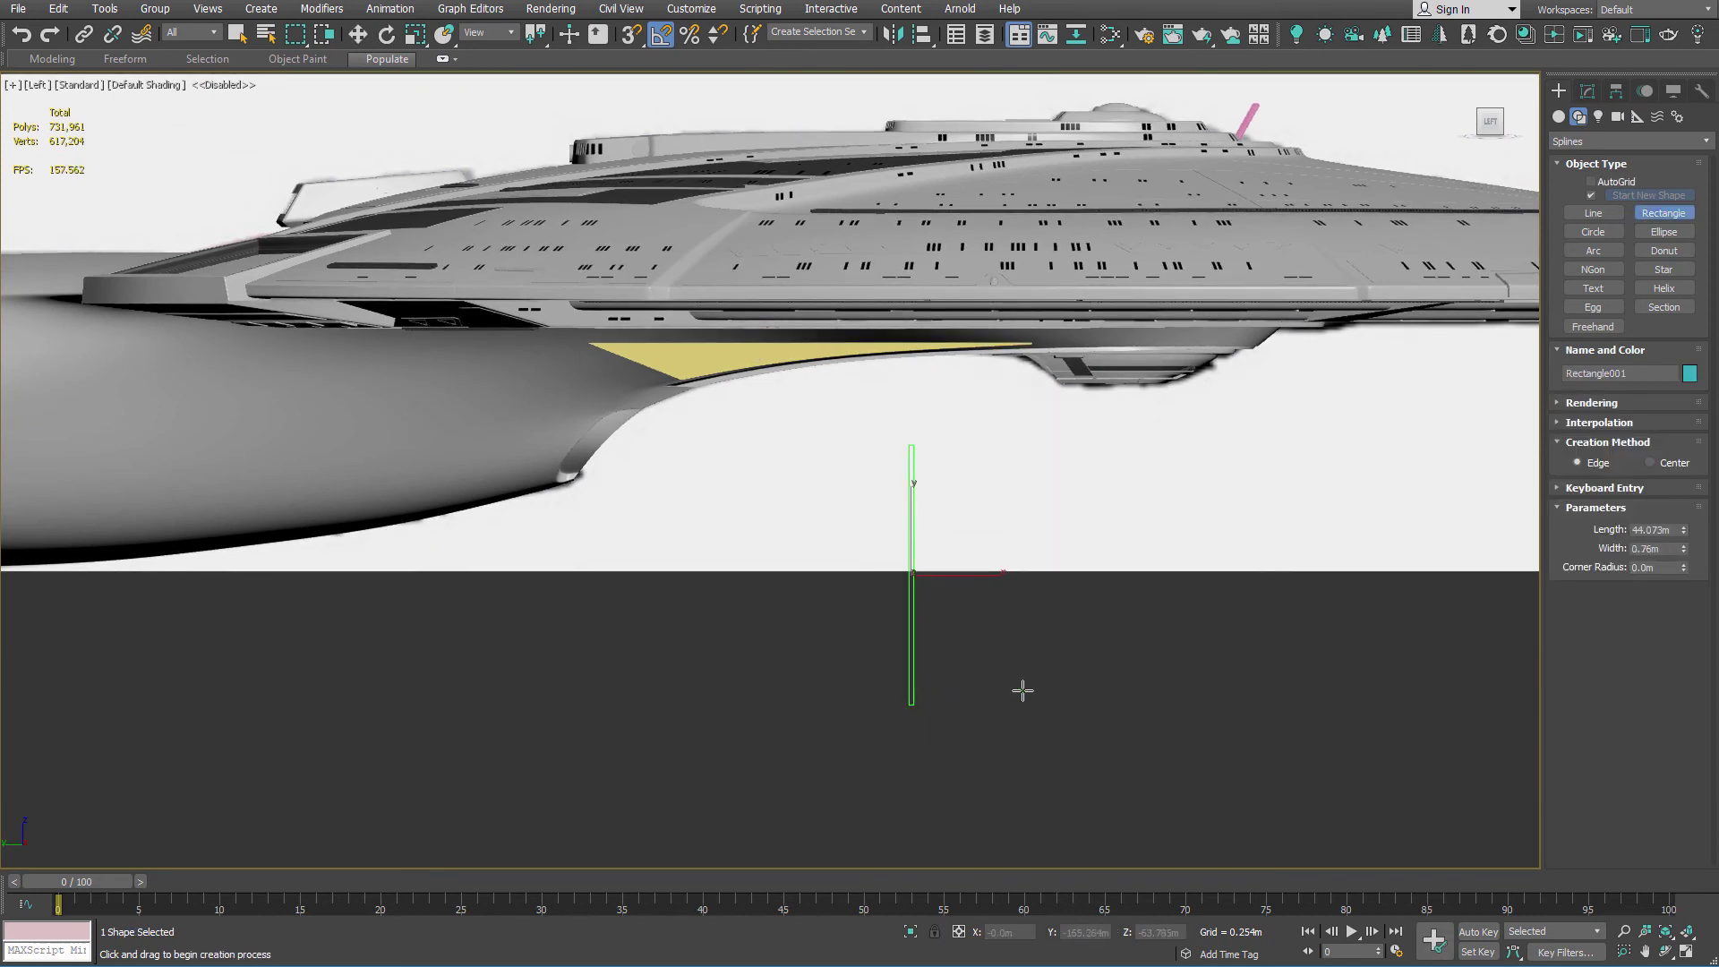
{"action": "double_click", "coordinate": [1644, 550]}
{"action": "key", "text": "Return"}
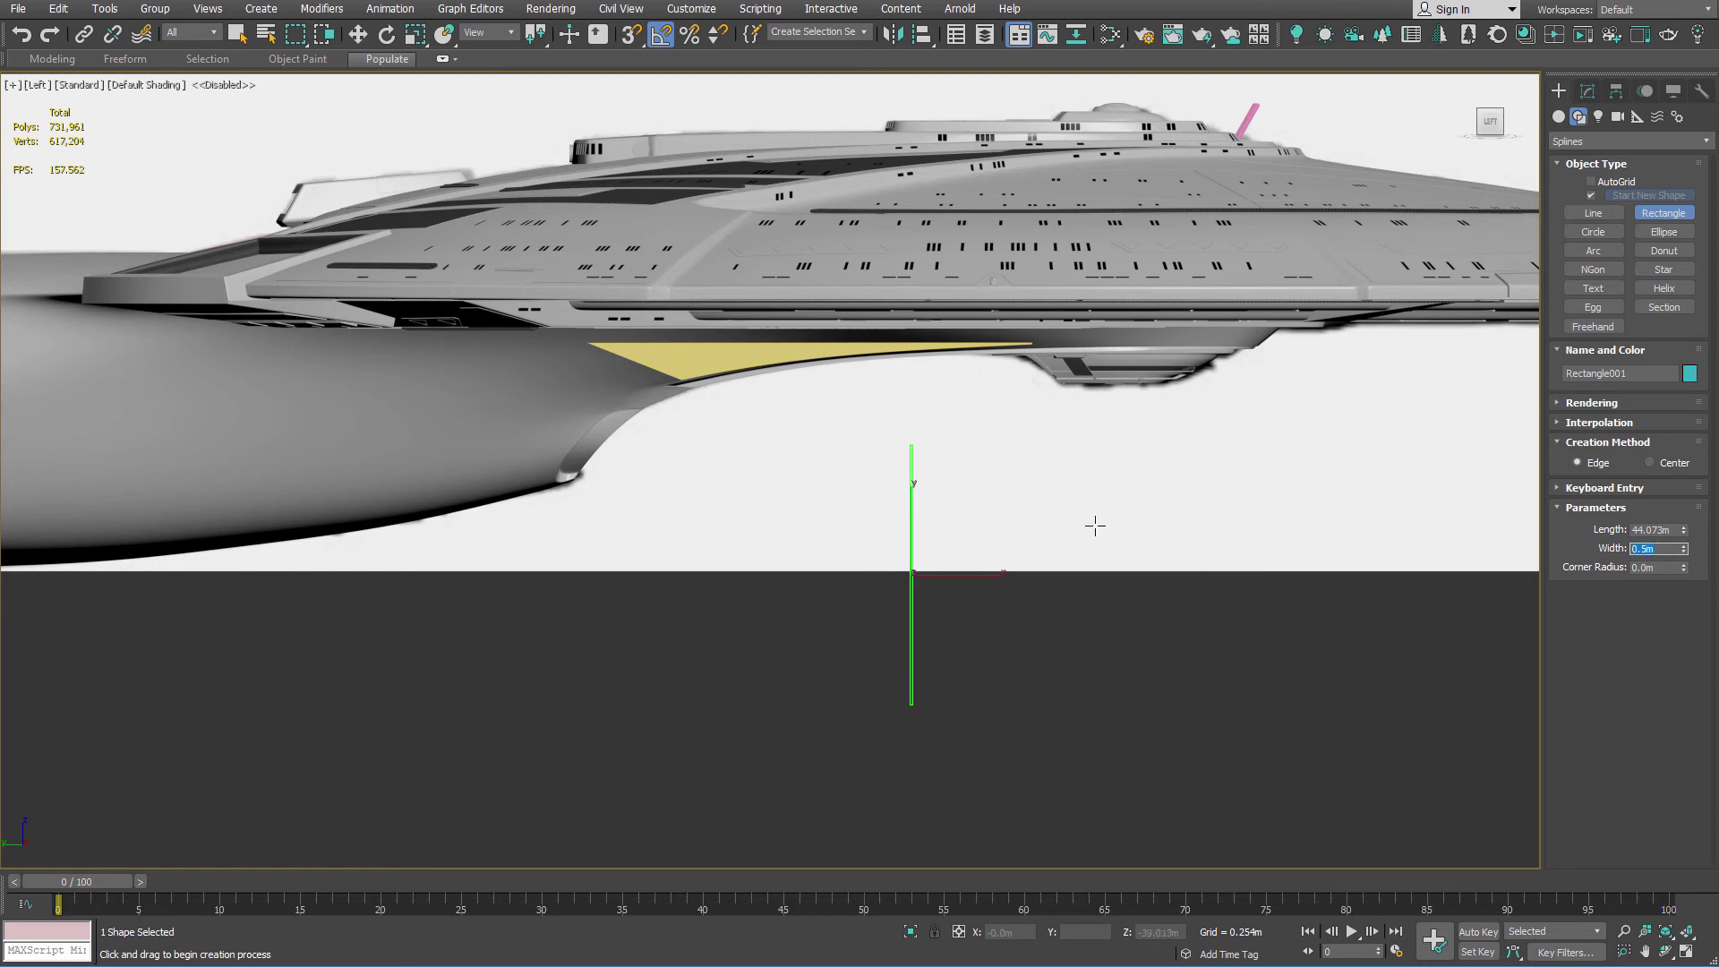
Step: Move the rectangle up across the yellow extruded shape and shift it sideways, clear of the ship model
{"action": "scroll", "coordinate": [997, 526], "scroll_direction": "up", "scroll_amount": 3}
{"action": "scroll", "coordinate": [997, 526], "scroll_direction": "down", "scroll_amount": 4}
{"action": "scroll", "coordinate": [1006, 535], "scroll_direction": "up", "scroll_amount": 1}
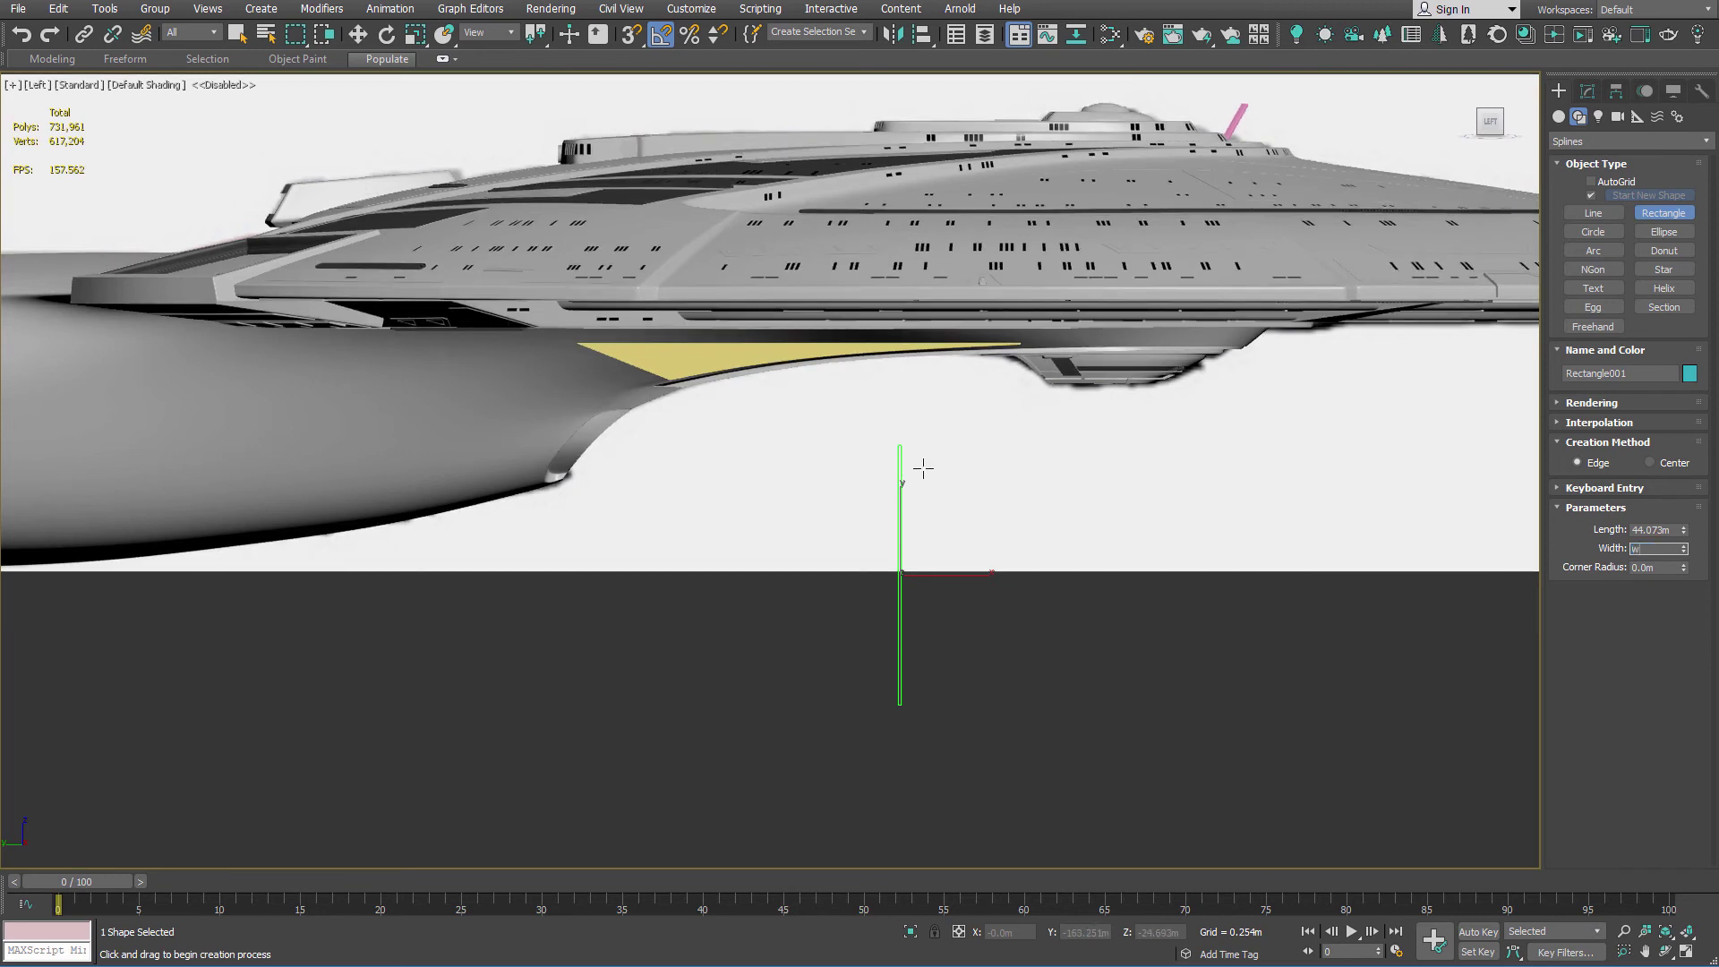
{"action": "middle_click_drag", "start_coordinate": [921, 468], "coordinate": [923, 477]}
{"action": "key", "text": "w"}
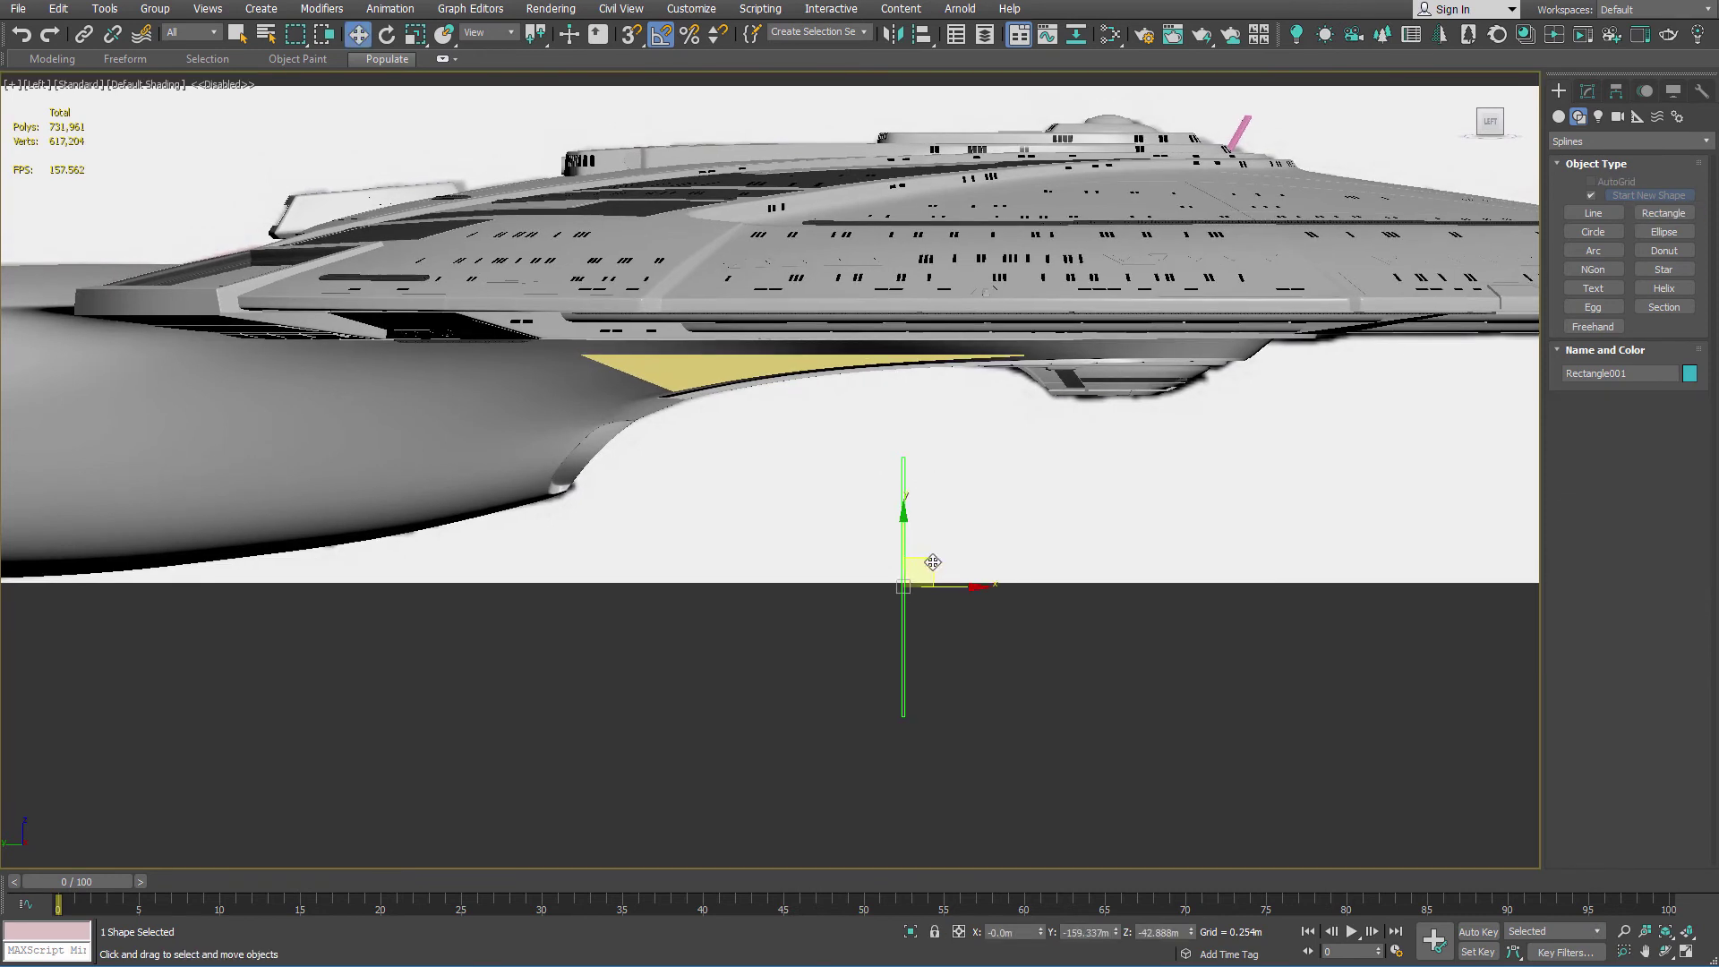
{"action": "left_click_drag", "start_coordinate": [933, 562], "coordinate": [874, 367]}
{"action": "middle_click_drag", "start_coordinate": [873, 367], "coordinate": [884, 328], "text": "alt"}
{"action": "left_click_drag", "start_coordinate": [858, 422], "coordinate": [647, 156]}
{"action": "scroll", "coordinate": [722, 217], "scroll_direction": "down", "scroll_amount": 4}
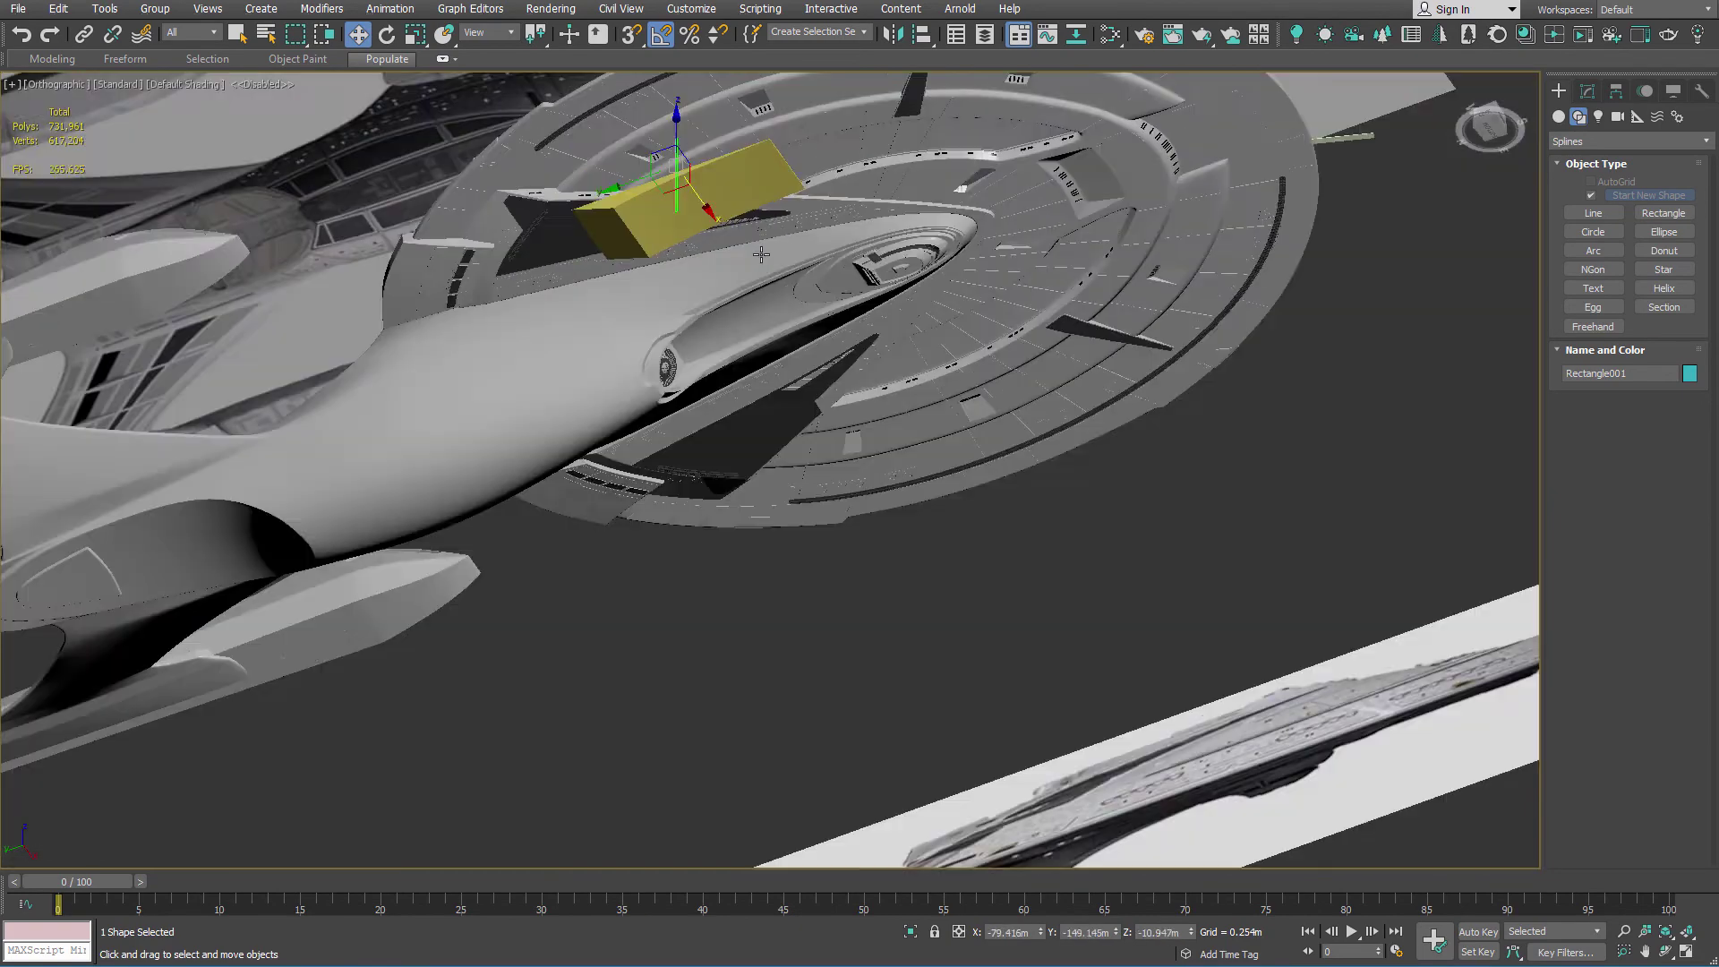
{"action": "middle_click_drag", "start_coordinate": [761, 254], "coordinate": [734, 363], "text": "alt"}
Step: Hide the ship model, then make two copies of the rectangle spaced along the reference image's underside curve
{"action": "key", "text": "ctrl+a"}
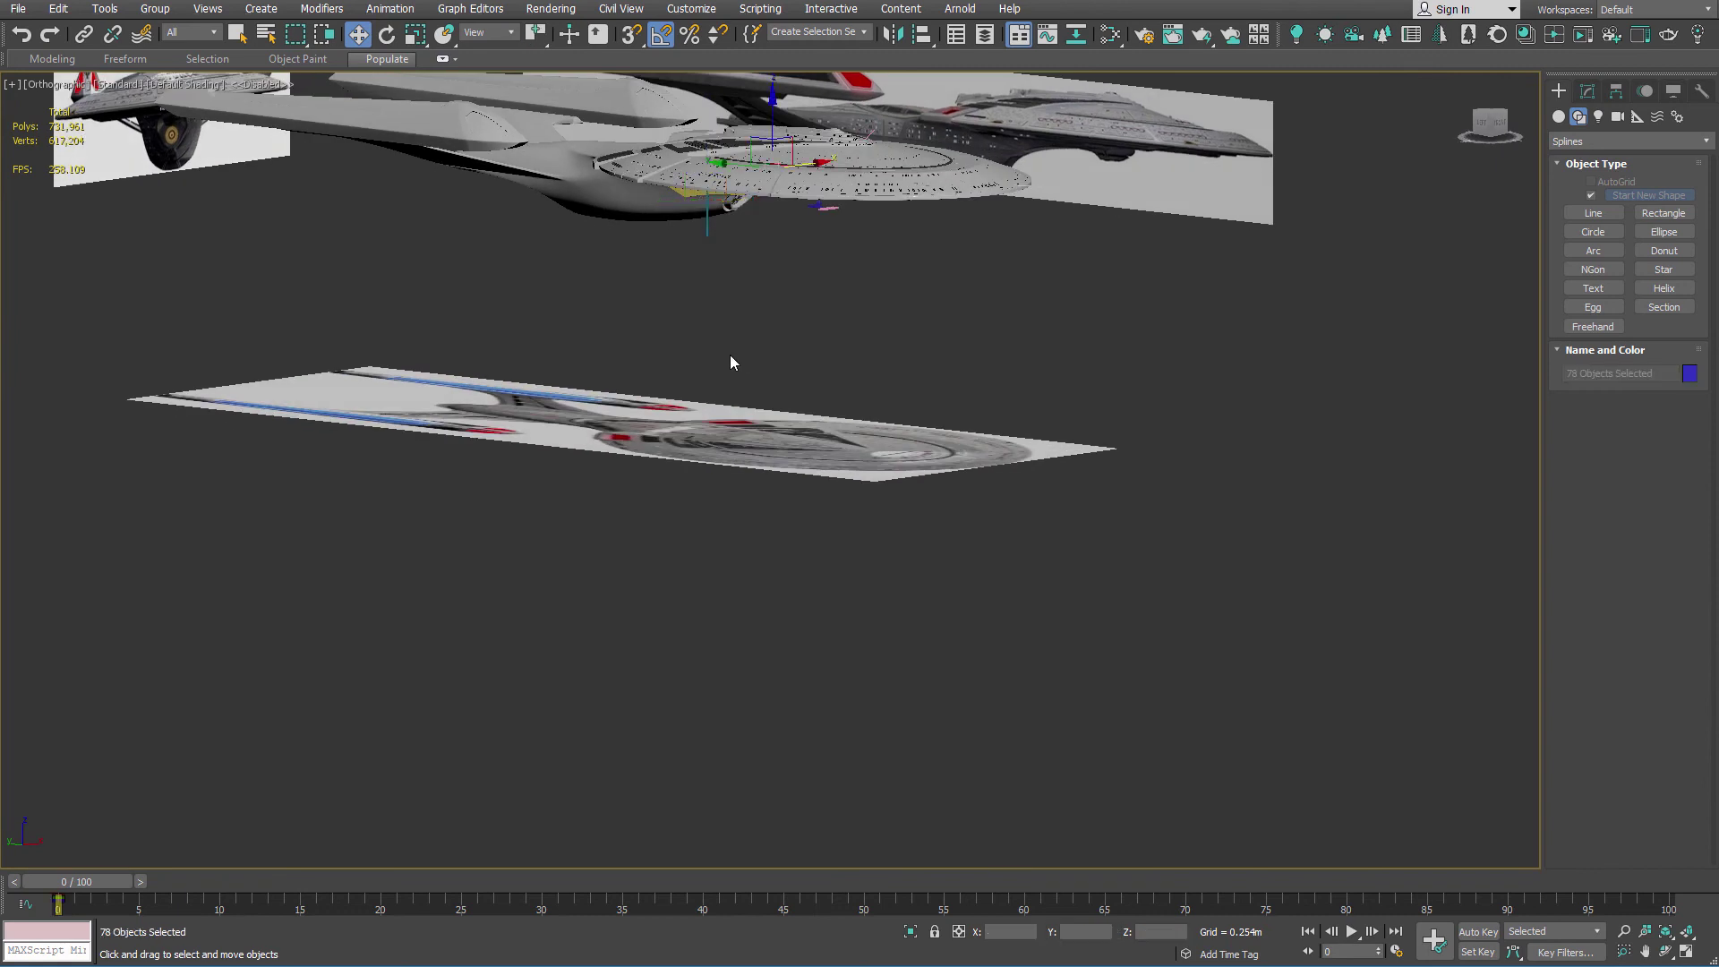
{"action": "right_click", "coordinate": [1031, 284]}
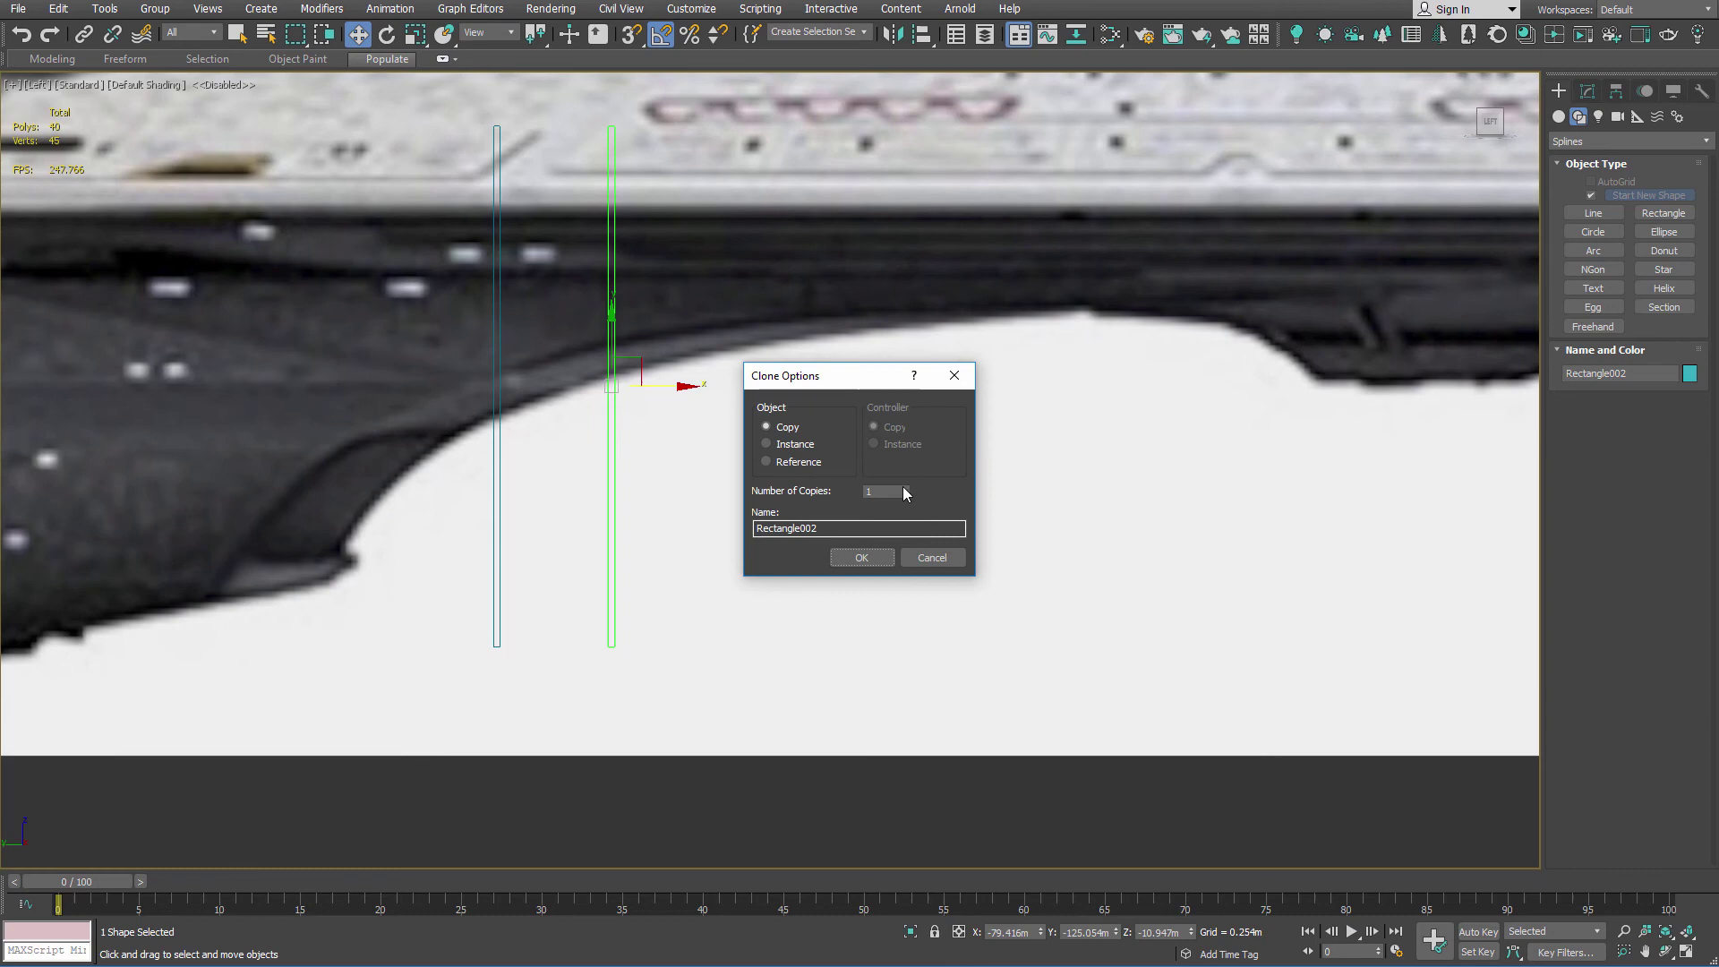
{"action": "left_click", "coordinate": [862, 557]}
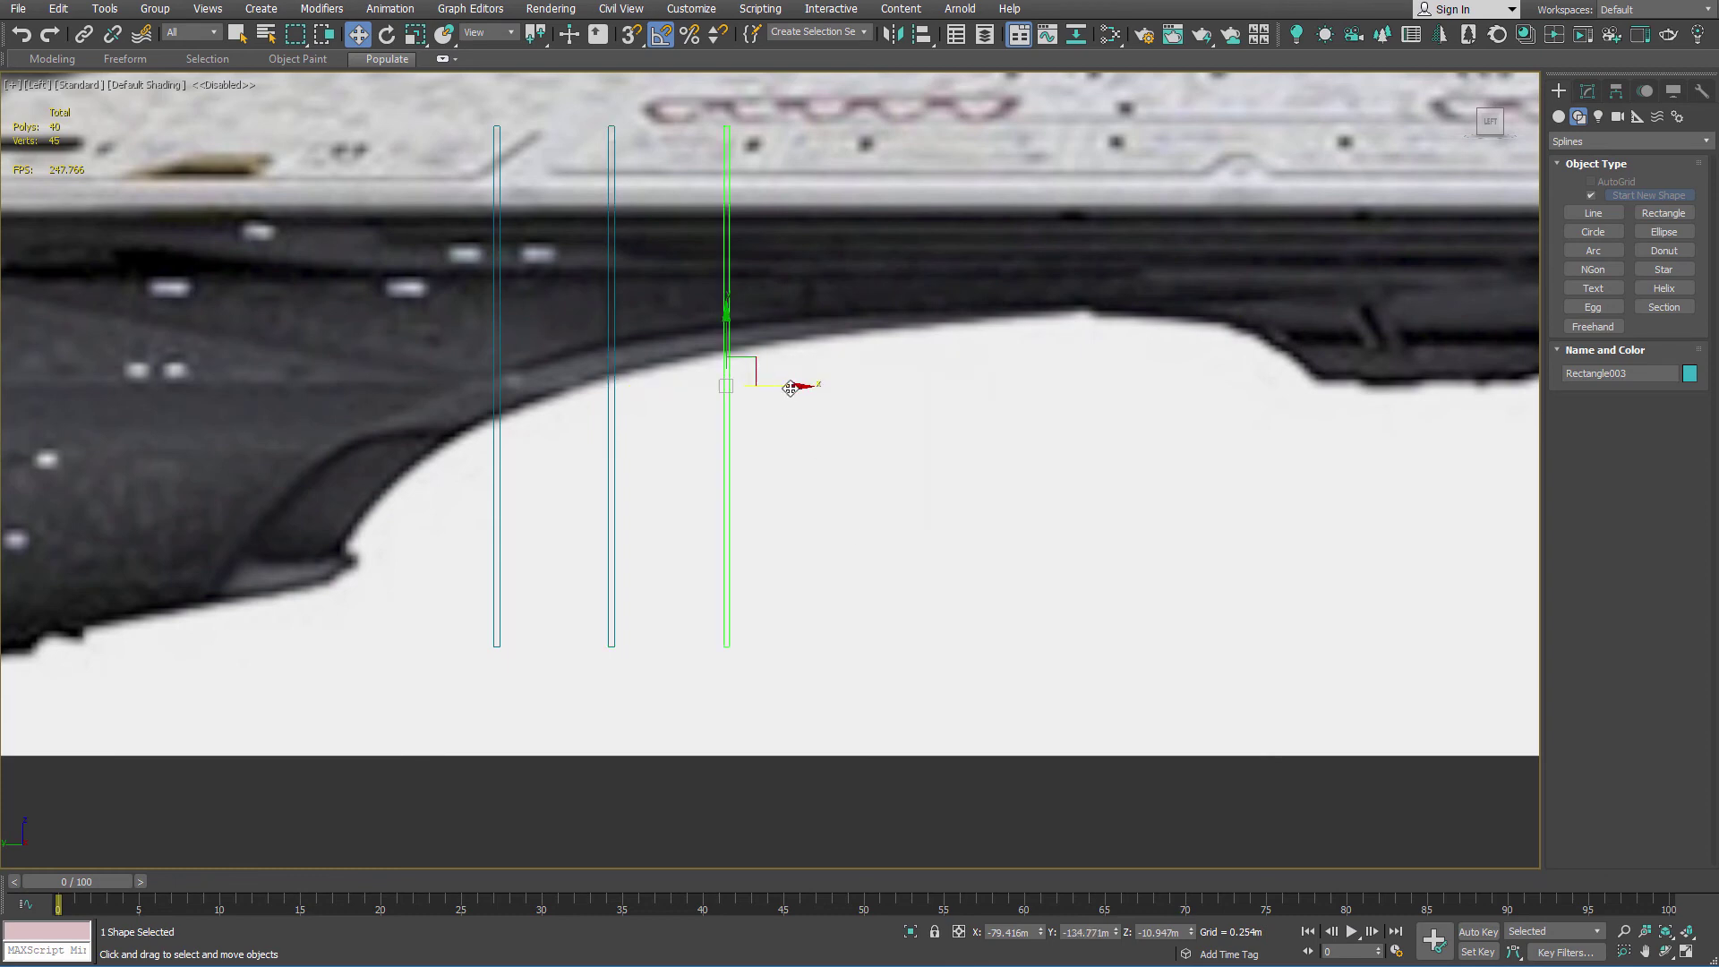
{"action": "left_click_drag", "start_coordinate": [786, 384], "coordinate": [861, 385]}
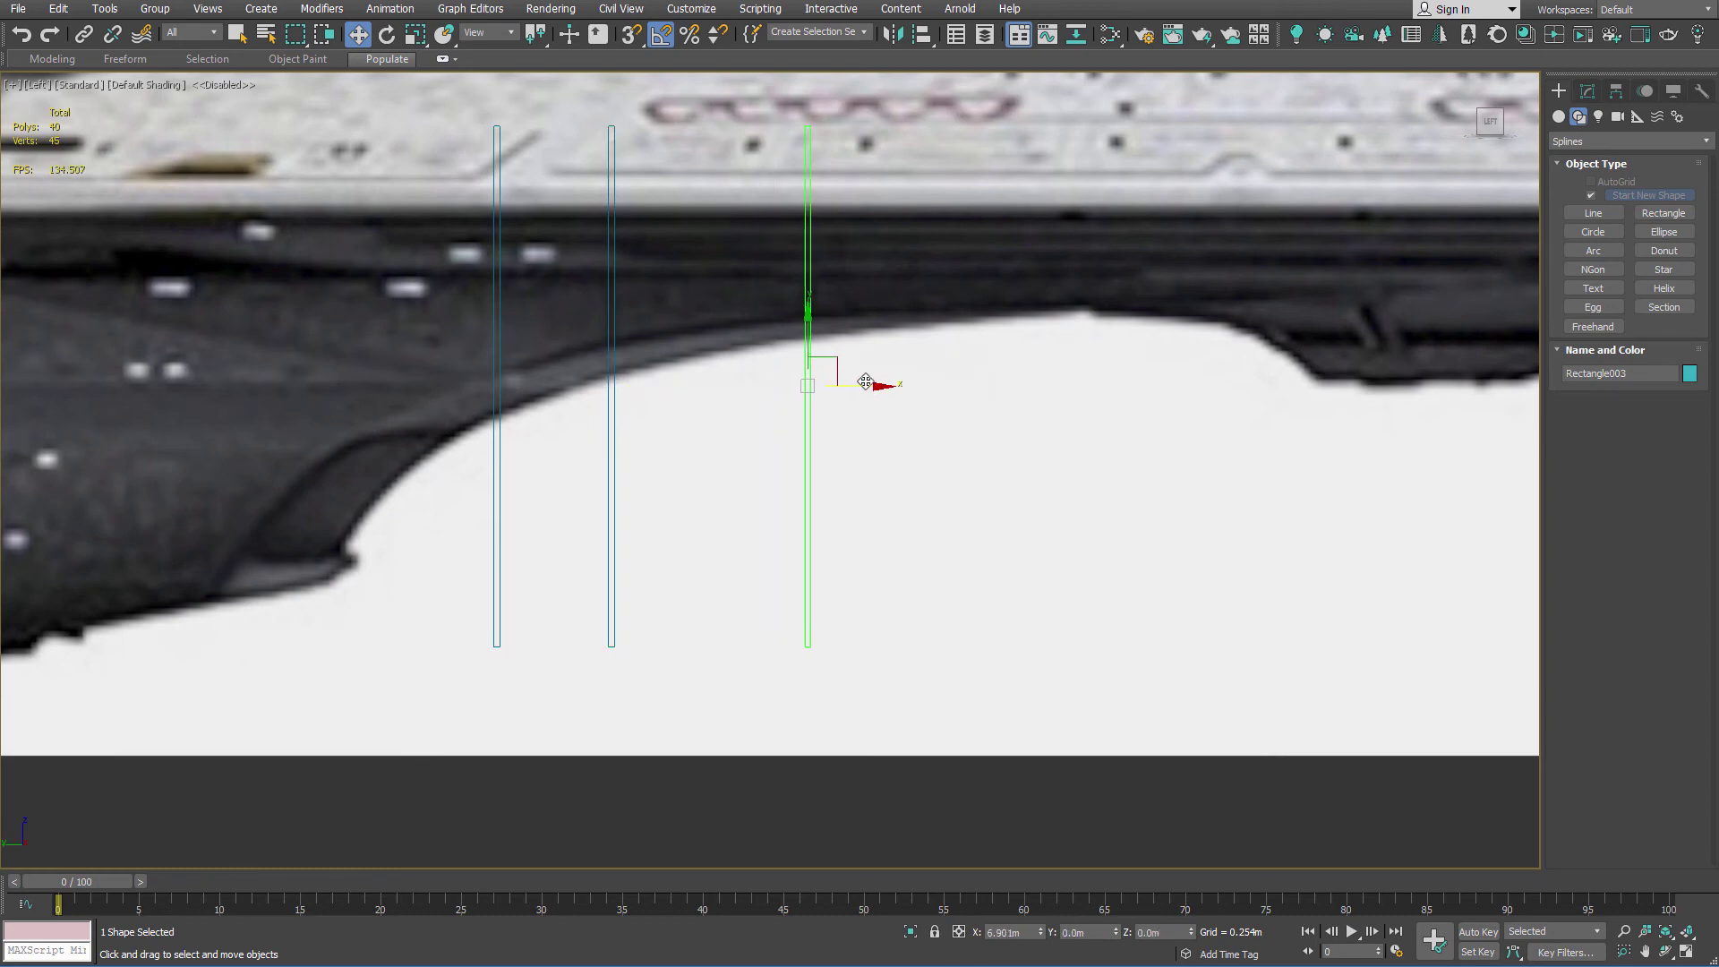
{"action": "scroll", "coordinate": [863, 390], "scroll_direction": "down", "scroll_amount": 3}
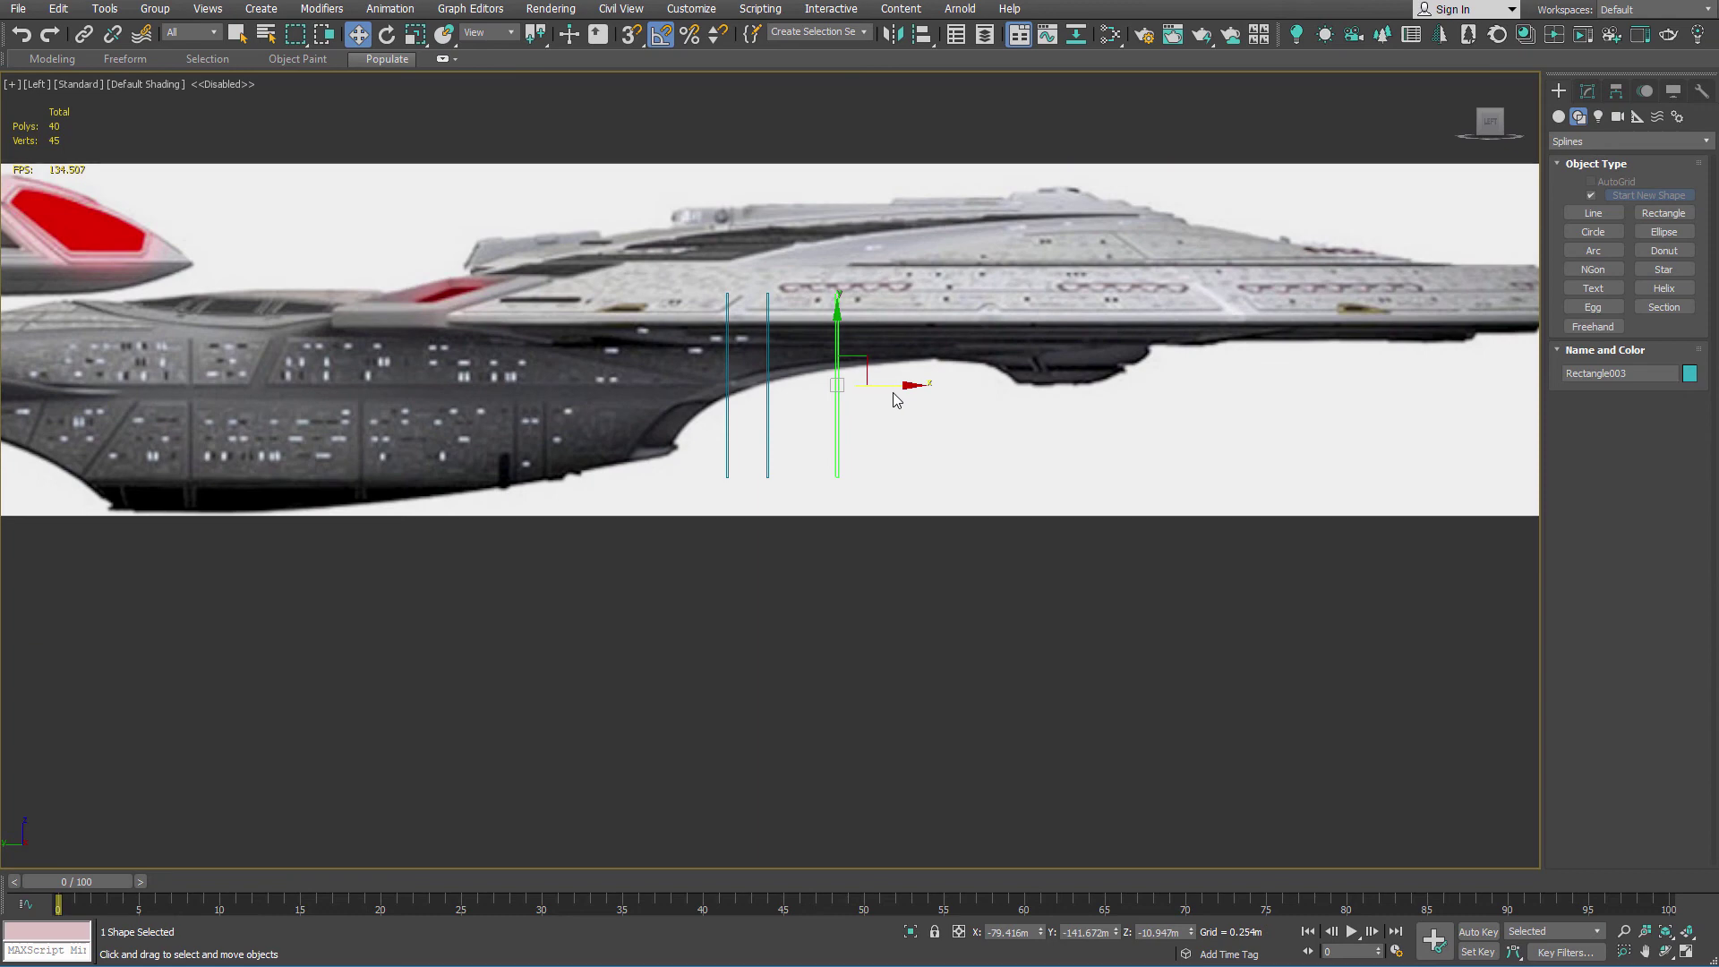
Step: Unhide all objects and shift the three rectangles together along the underside toward the saucer's front
{"action": "right_click", "coordinate": [868, 391]}
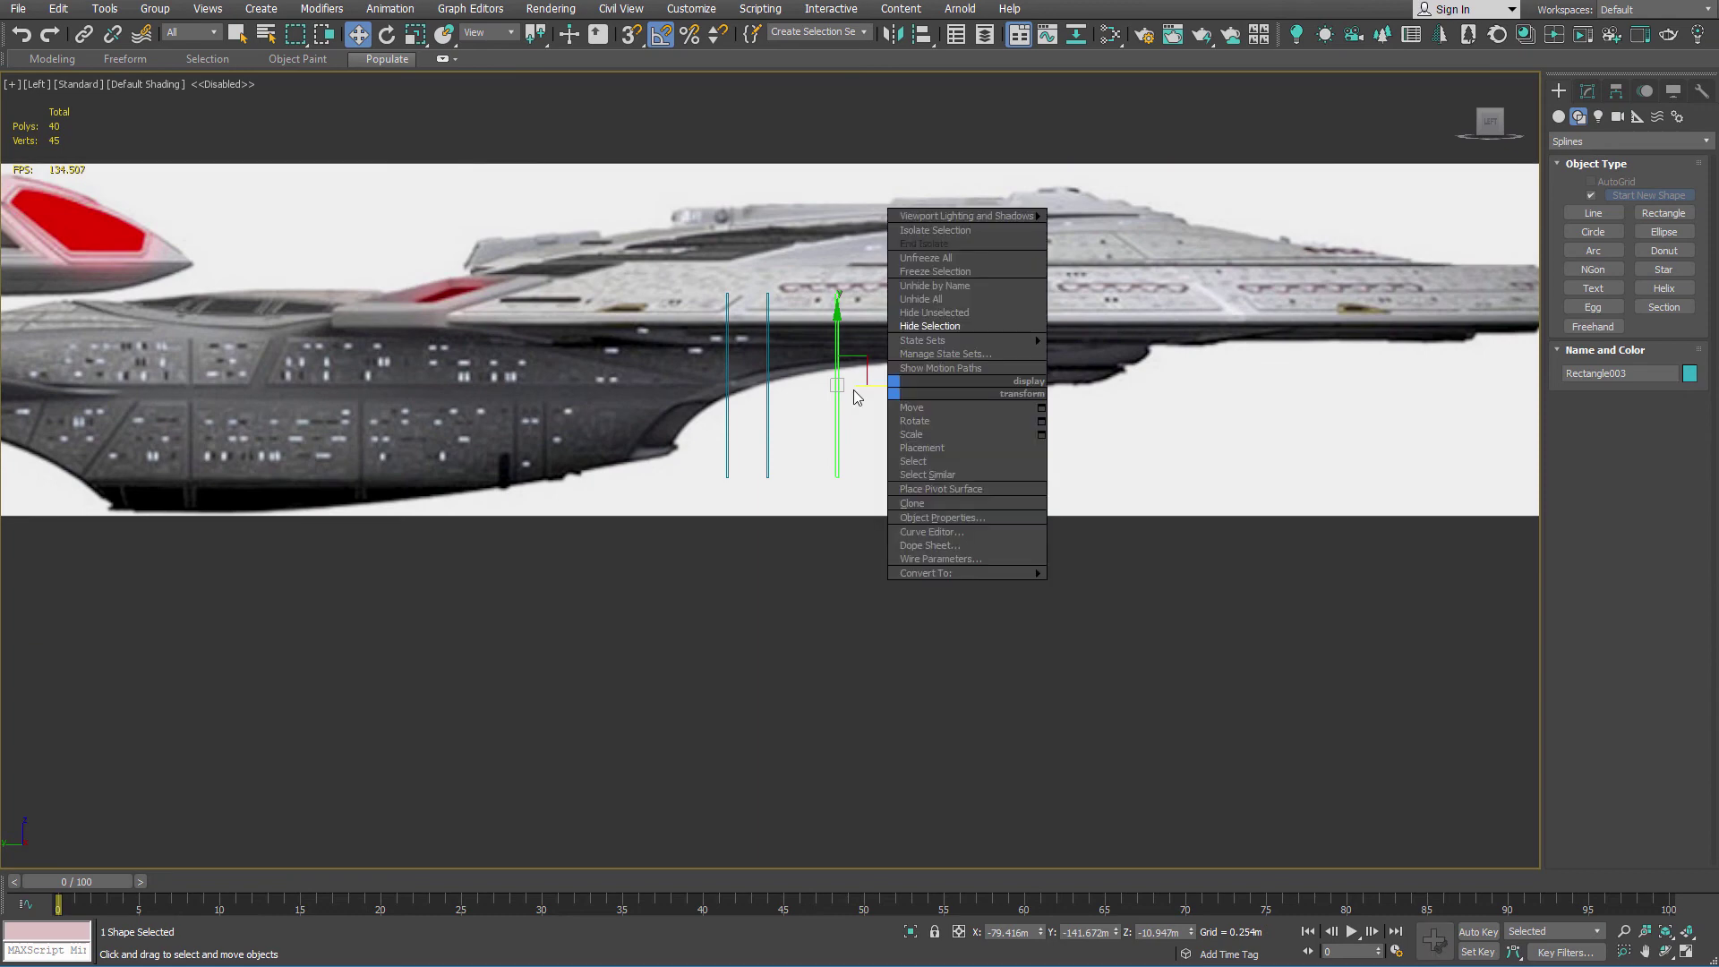
{"action": "left_click", "coordinate": [986, 297]}
{"action": "scroll", "coordinate": [883, 414], "scroll_direction": "up", "scroll_amount": 2}
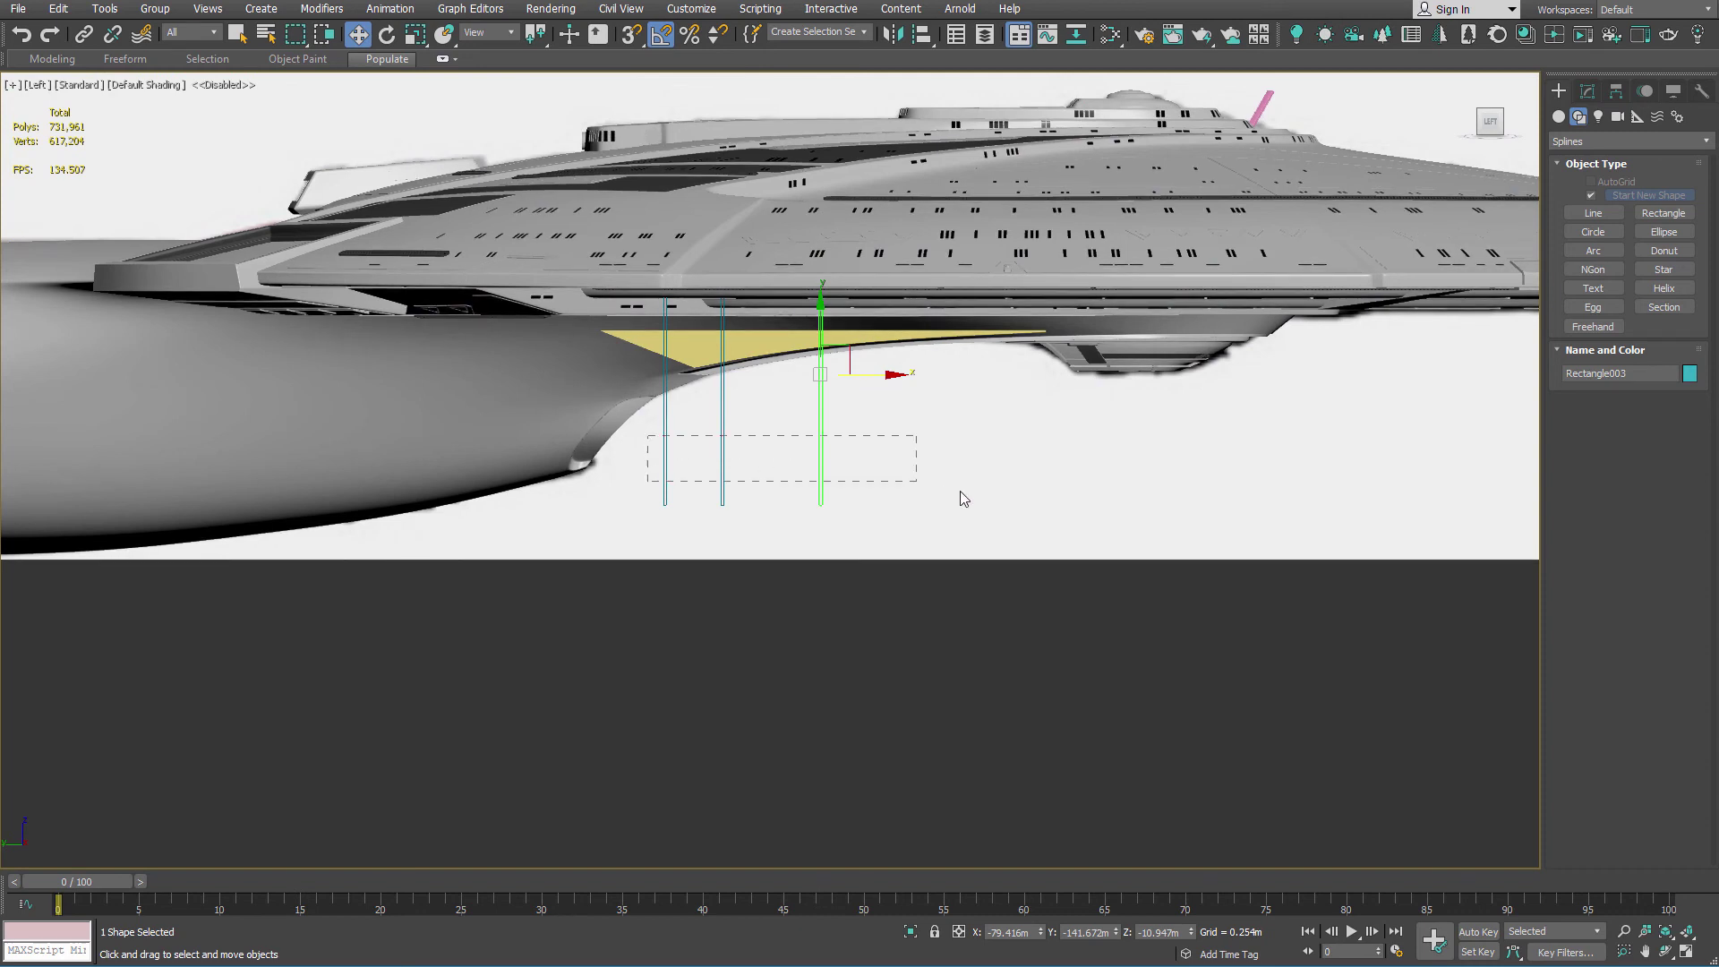
{"action": "left_click_drag", "start_coordinate": [961, 498], "coordinate": [963, 500]}
{"action": "left_click_drag", "start_coordinate": [783, 372], "coordinate": [826, 372]}
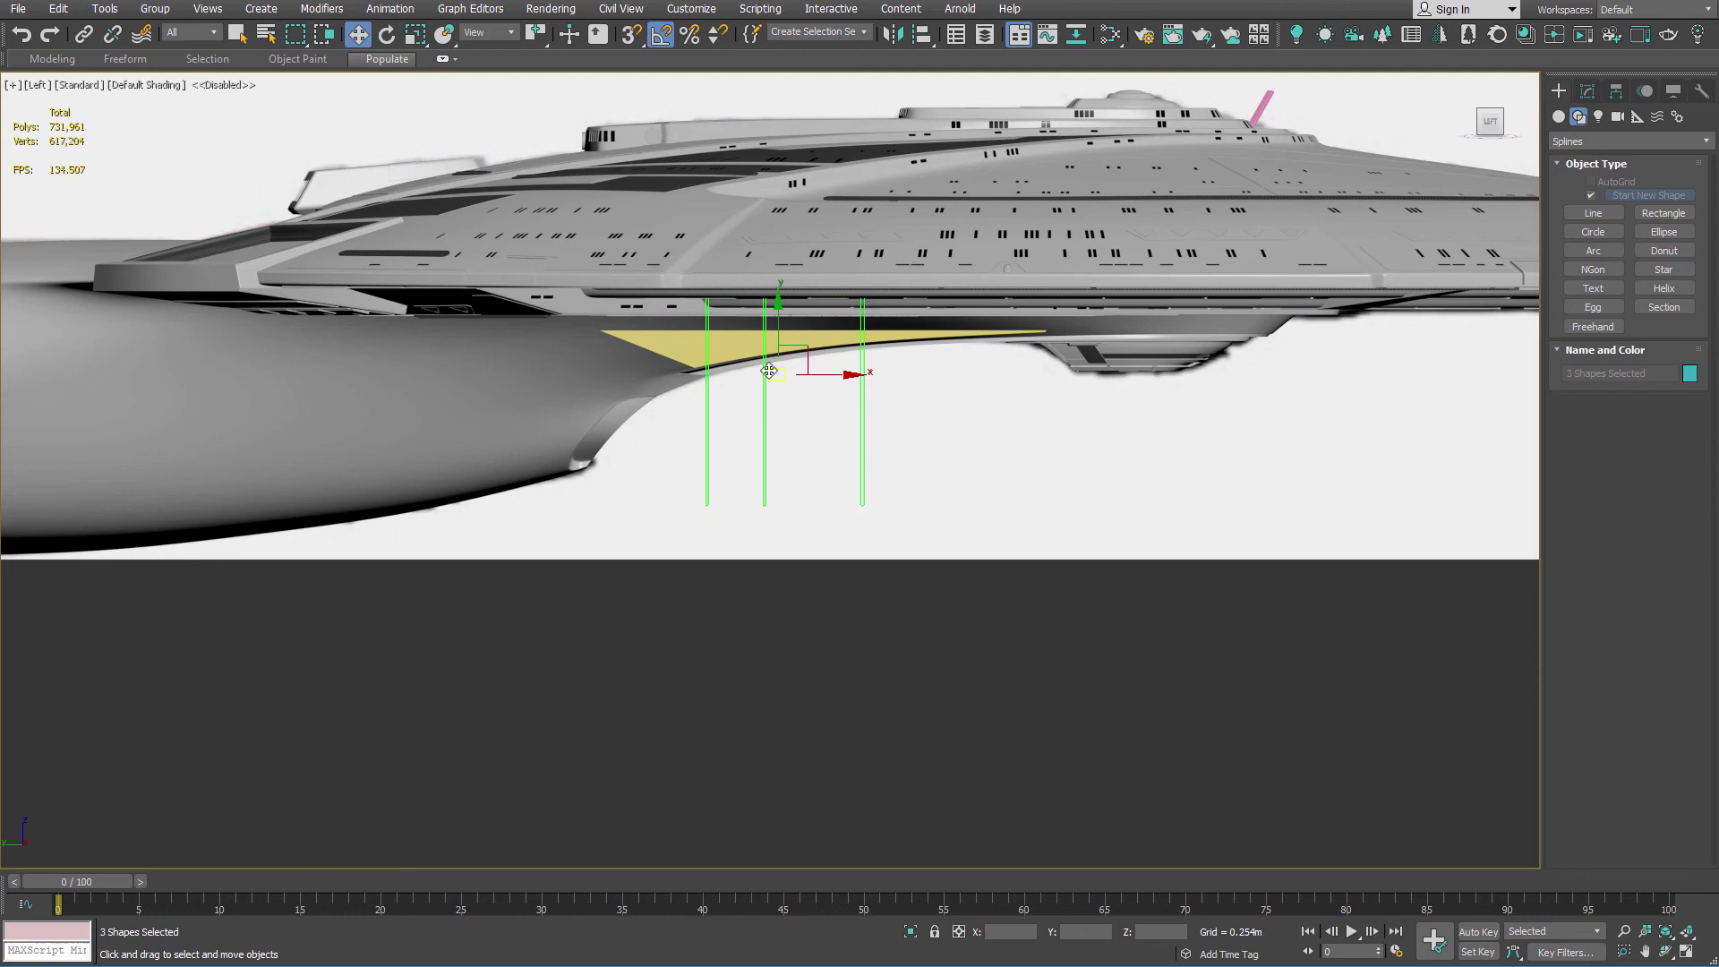
Step: Move the second and third rectangles together closer to the first one, leaving the first in place
{"action": "scroll", "coordinate": [761, 368], "scroll_direction": "up", "scroll_amount": 2}
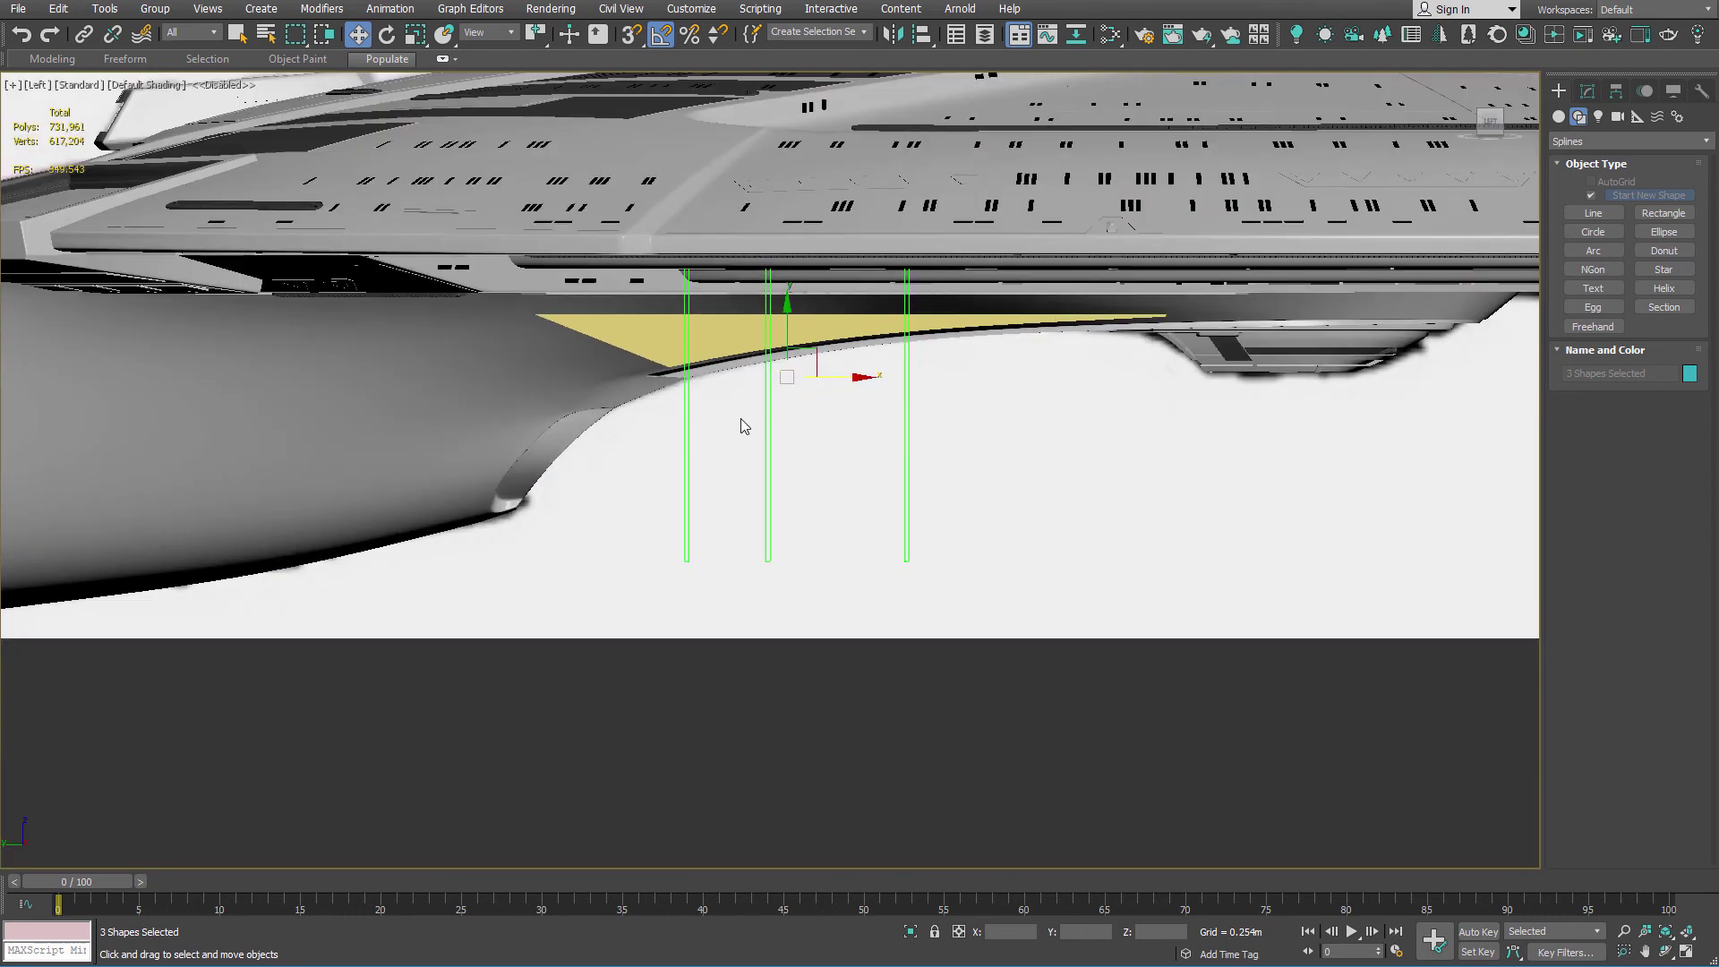
{"action": "left_click", "coordinate": [686, 421], "text": "alt"}
{"action": "left_click_drag", "start_coordinate": [898, 394], "coordinate": [880, 394]}
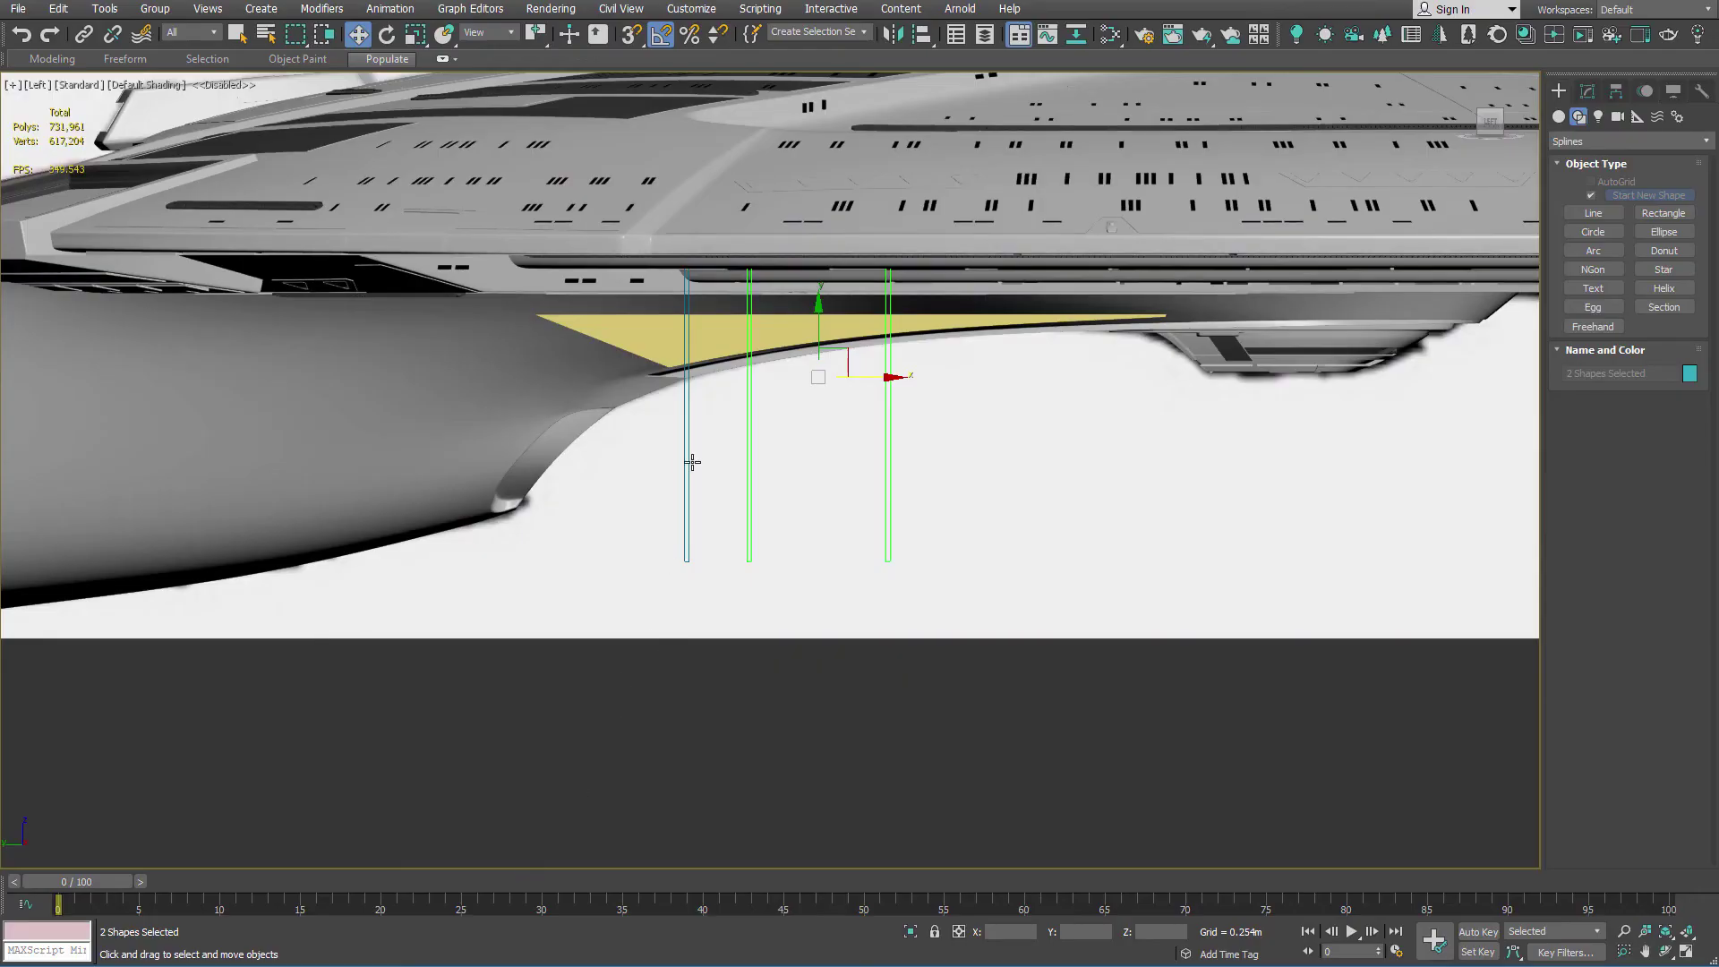
{"action": "scroll", "coordinate": [692, 462], "scroll_direction": "up", "scroll_amount": 3}
{"action": "left_click_drag", "start_coordinate": [748, 348], "coordinate": [1167, 484]}
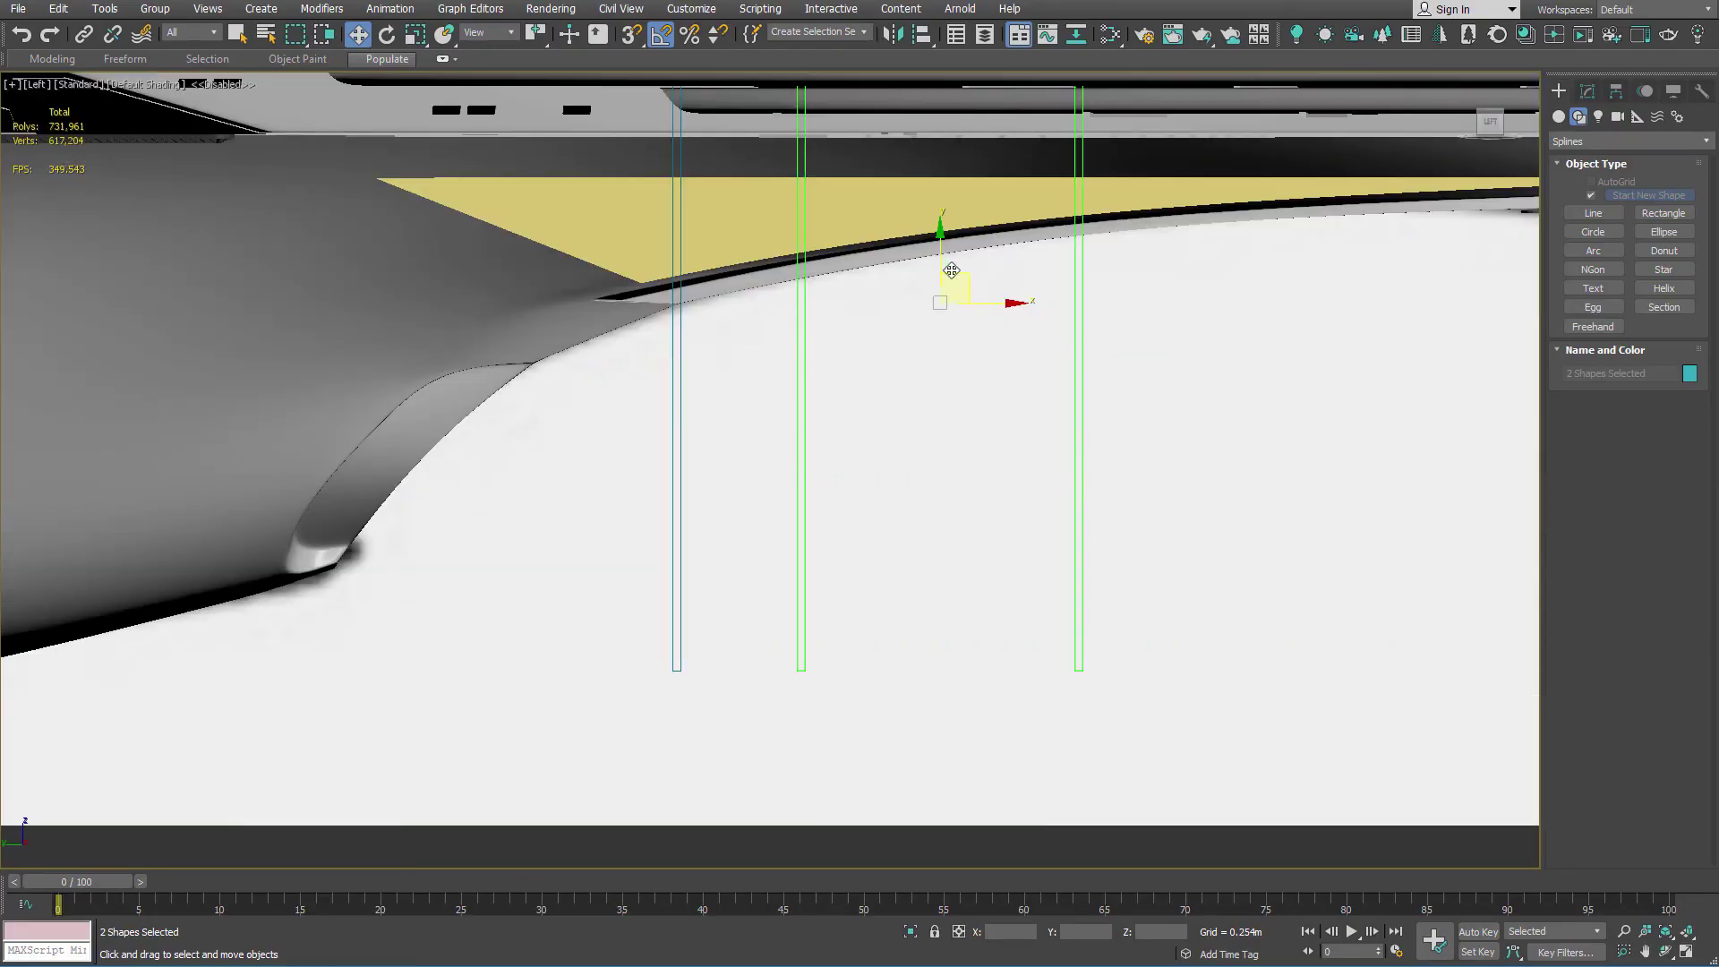
{"action": "left_click_drag", "start_coordinate": [1004, 302], "coordinate": [968, 302]}
Step: Move the third rectangle alone about 3.17 m toward the other two
{"action": "left_click_drag", "start_coordinate": [987, 388], "coordinate": [1117, 474]}
{"action": "left_click_drag", "start_coordinate": [1090, 307], "coordinate": [1041, 305]}
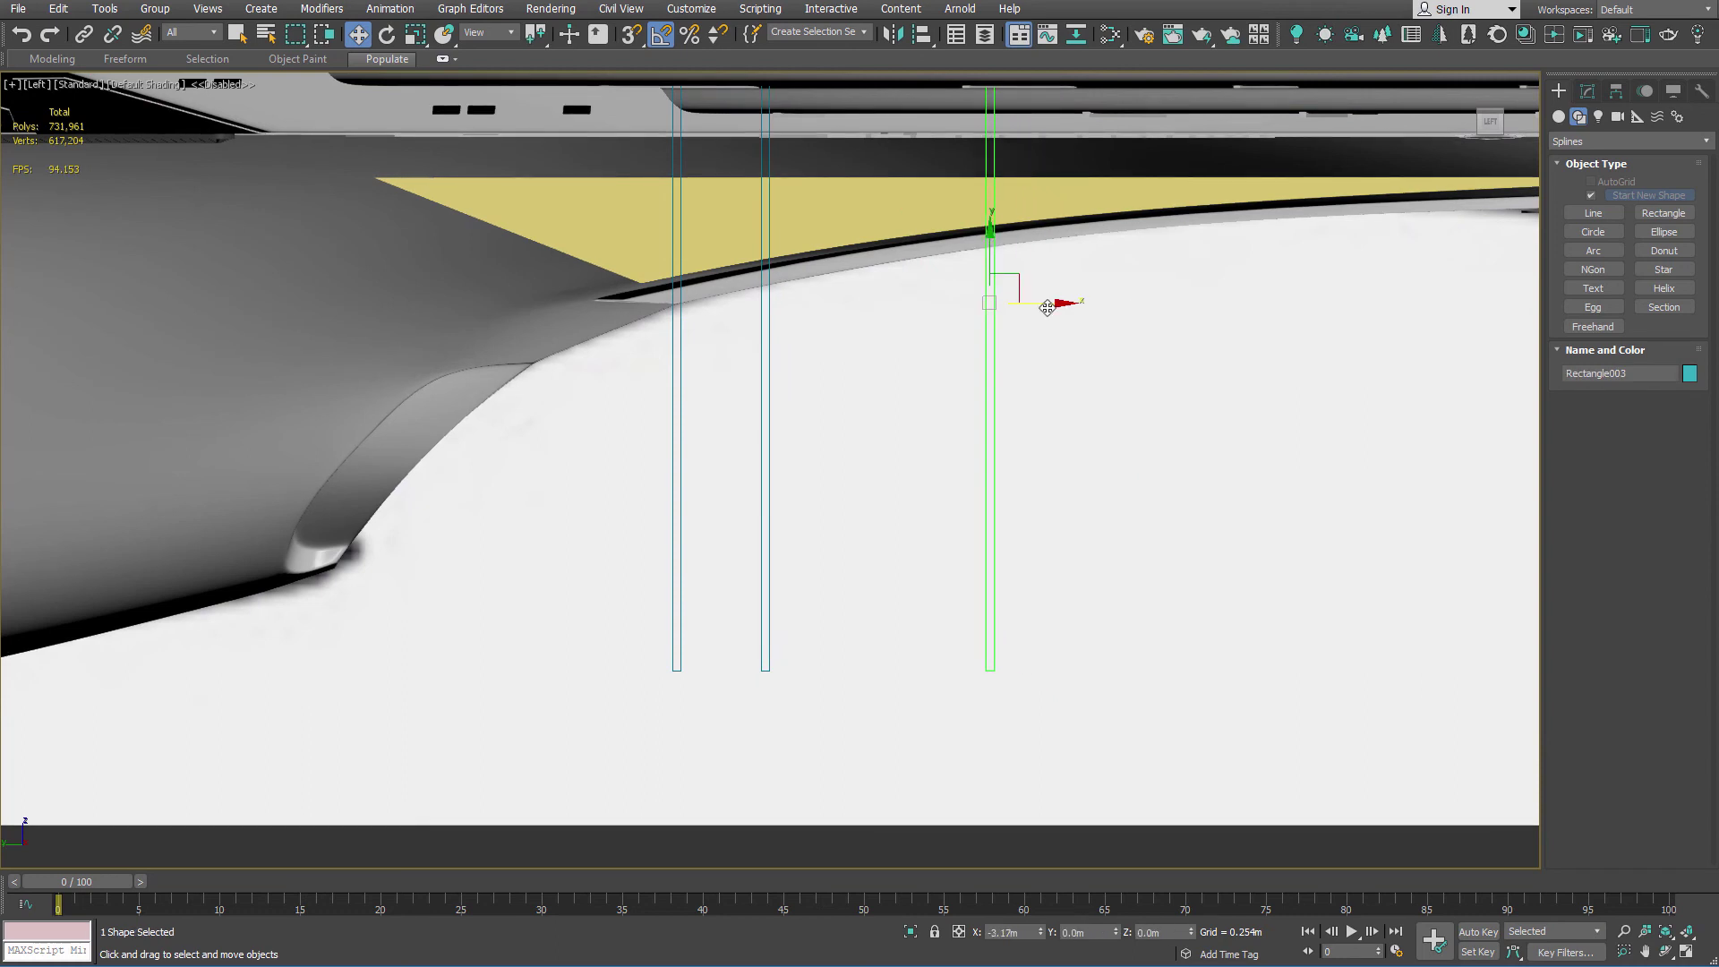
{"action": "scroll", "coordinate": [1049, 309], "scroll_direction": "down", "scroll_amount": 3}
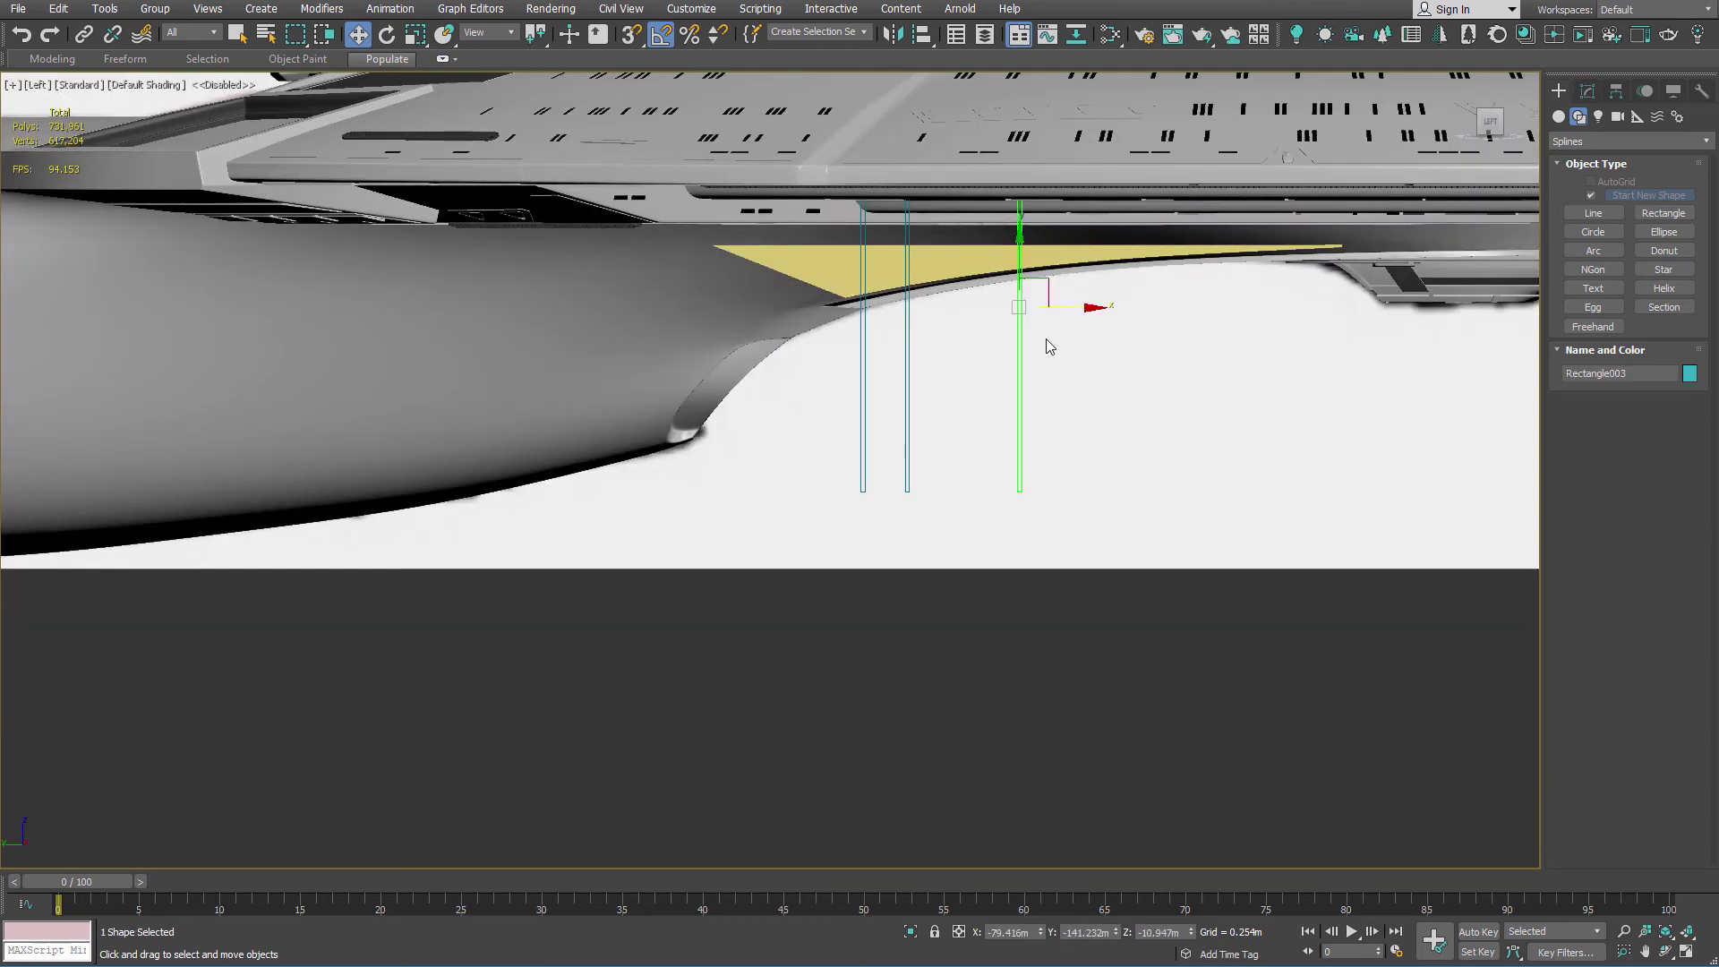
Step: Delete the Extrude modifier from the yellow shape under the hull, leaving its base line
{"action": "key", "text": "q"}
{"action": "left_click", "coordinate": [957, 271]}
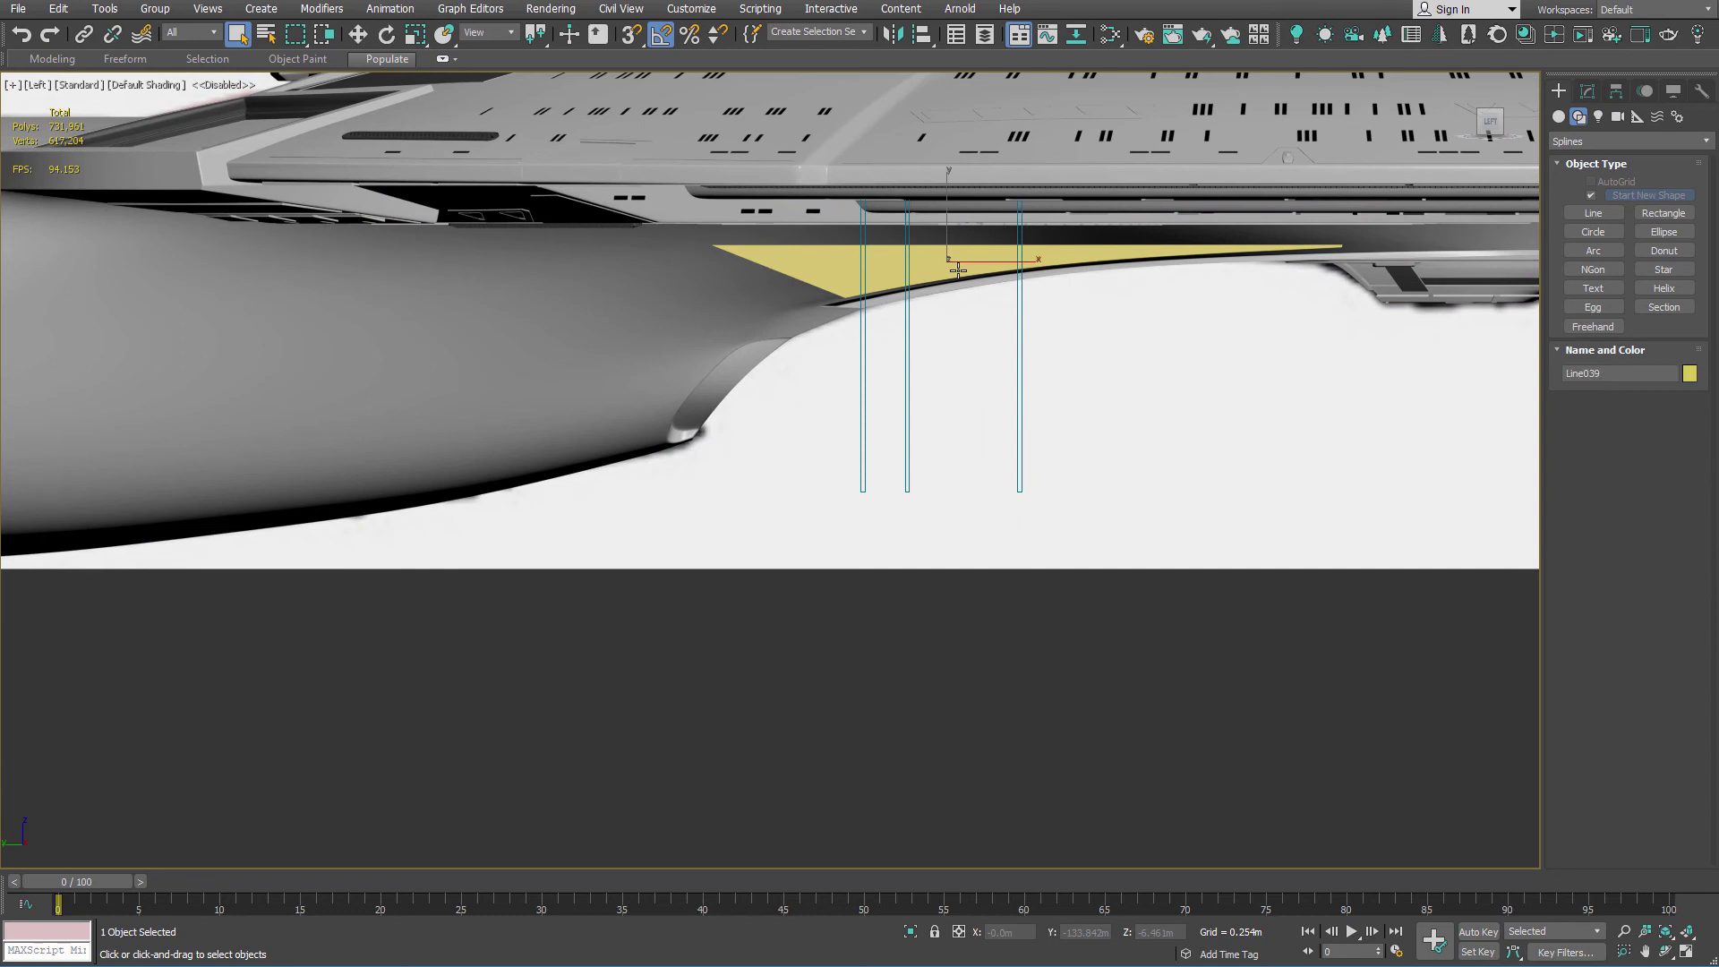
{"action": "right_click", "coordinate": [976, 338]}
{"action": "left_click", "coordinate": [1589, 92]}
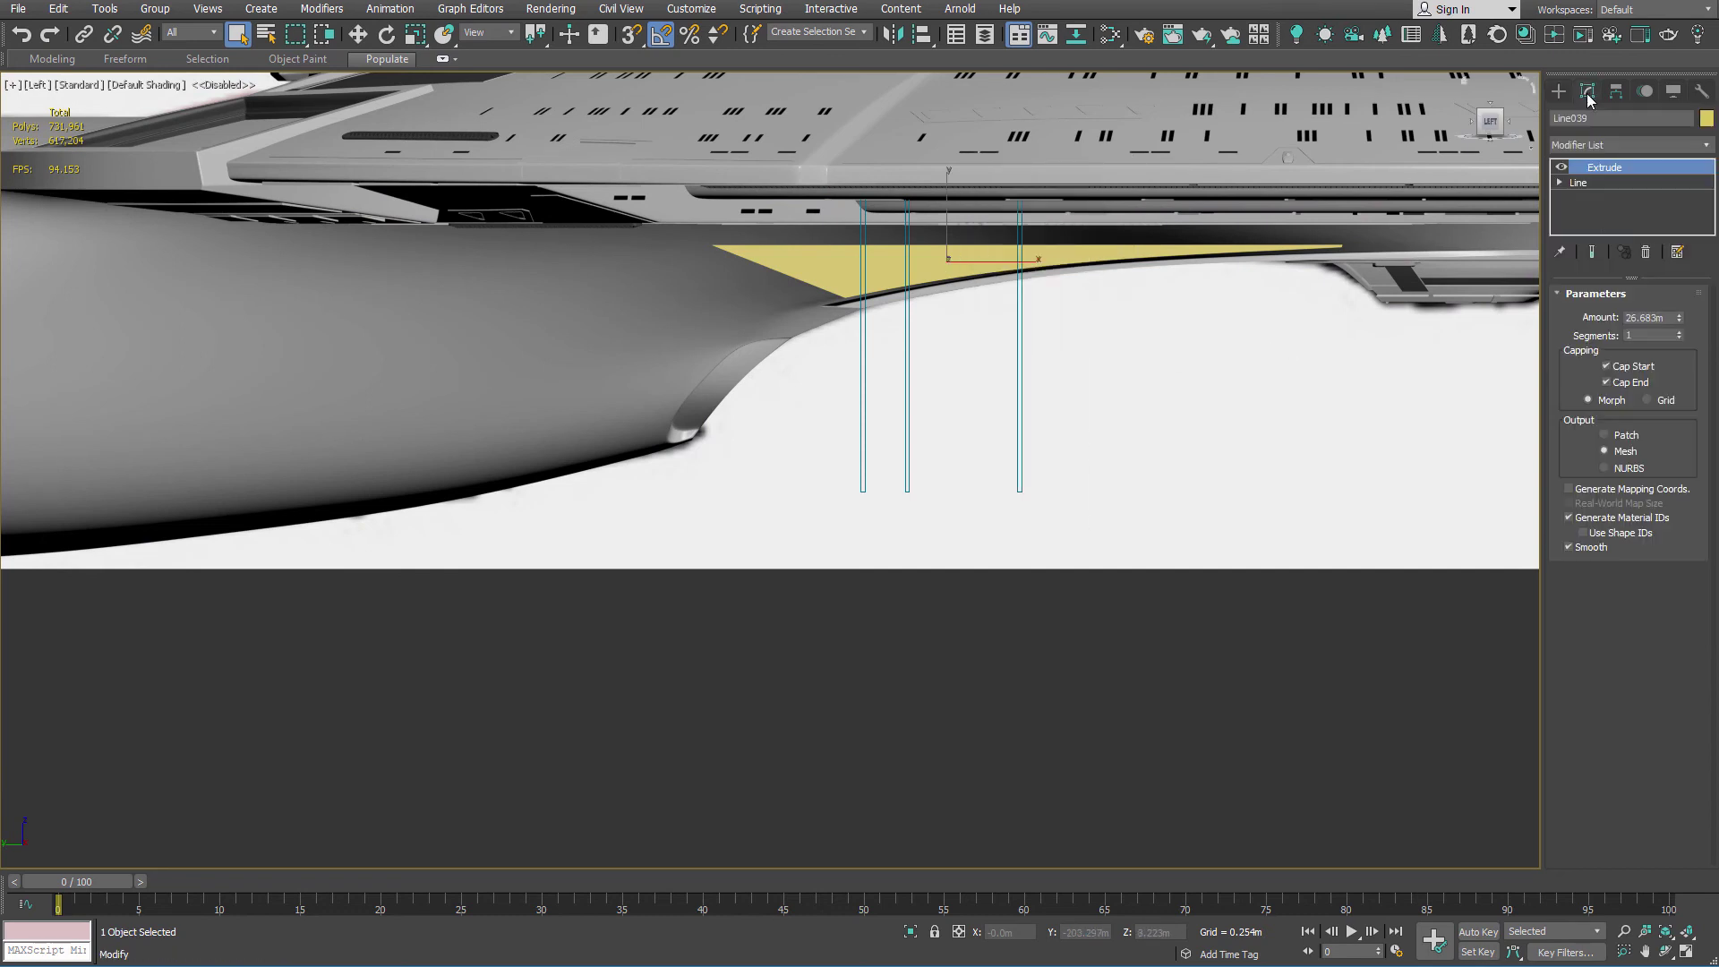
{"action": "left_click", "coordinate": [1646, 253]}
Step: Subtract the three thin rectangles from the line shape under the hull using a ShpBoolean compound shape
{"action": "middle_click_drag", "start_coordinate": [1143, 310], "coordinate": [1123, 381]}
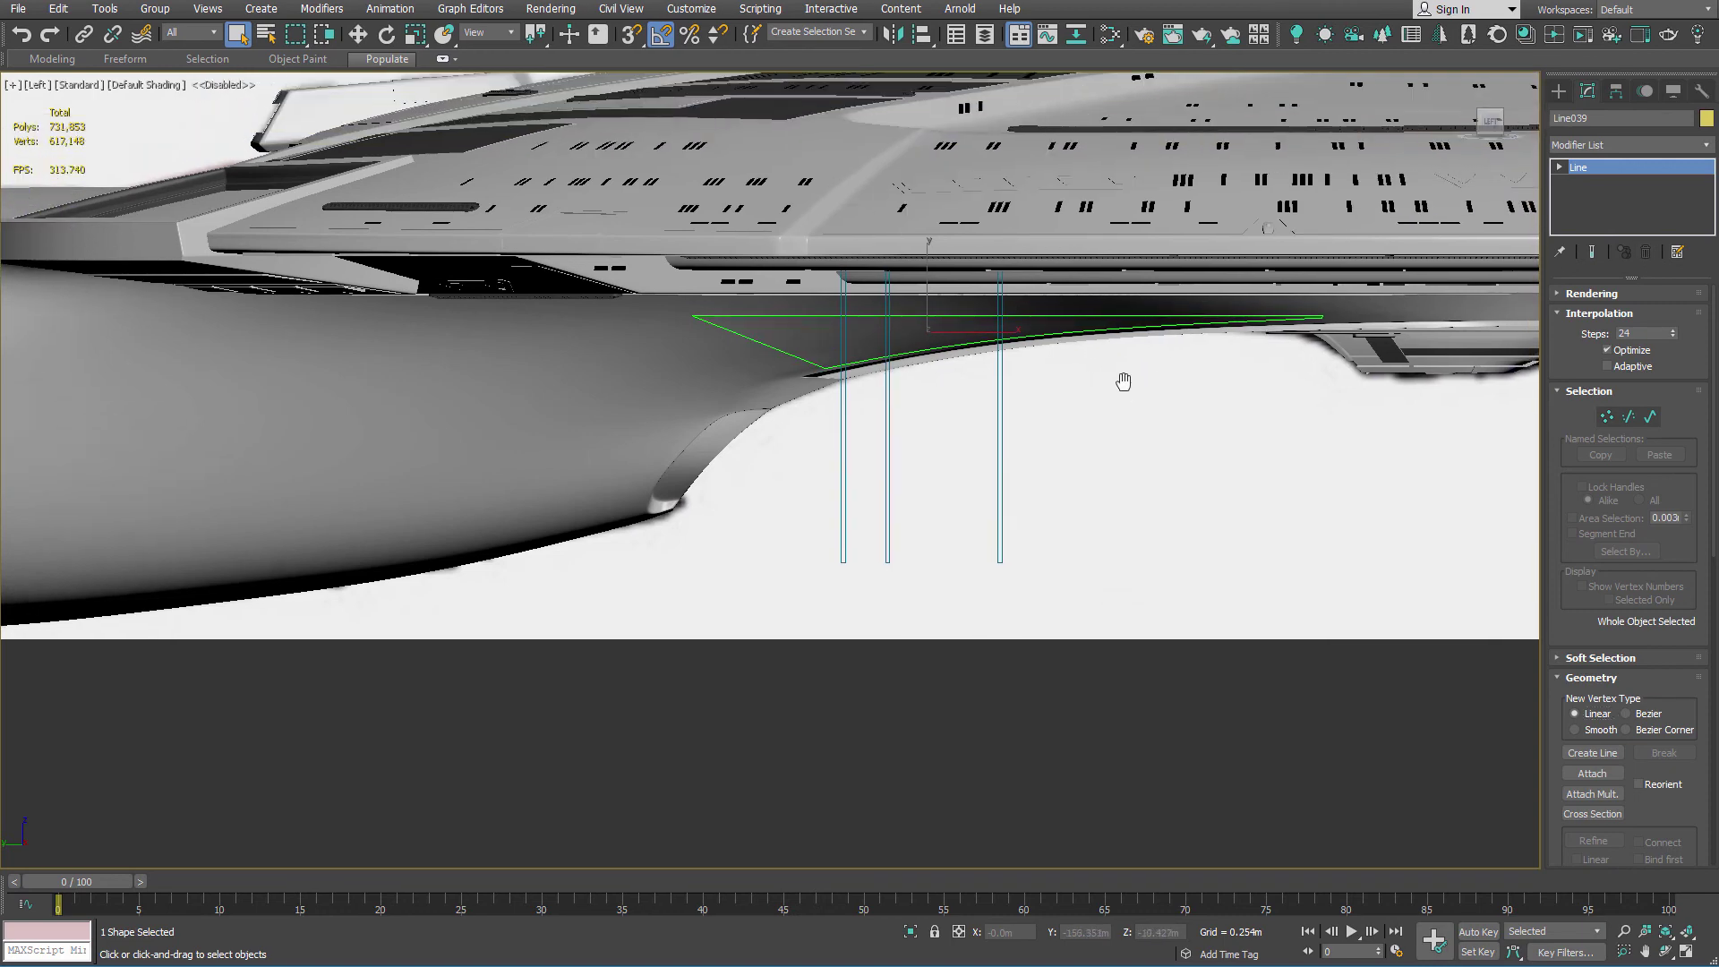
{"action": "scroll", "coordinate": [1047, 394], "scroll_direction": "up", "scroll_amount": 5}
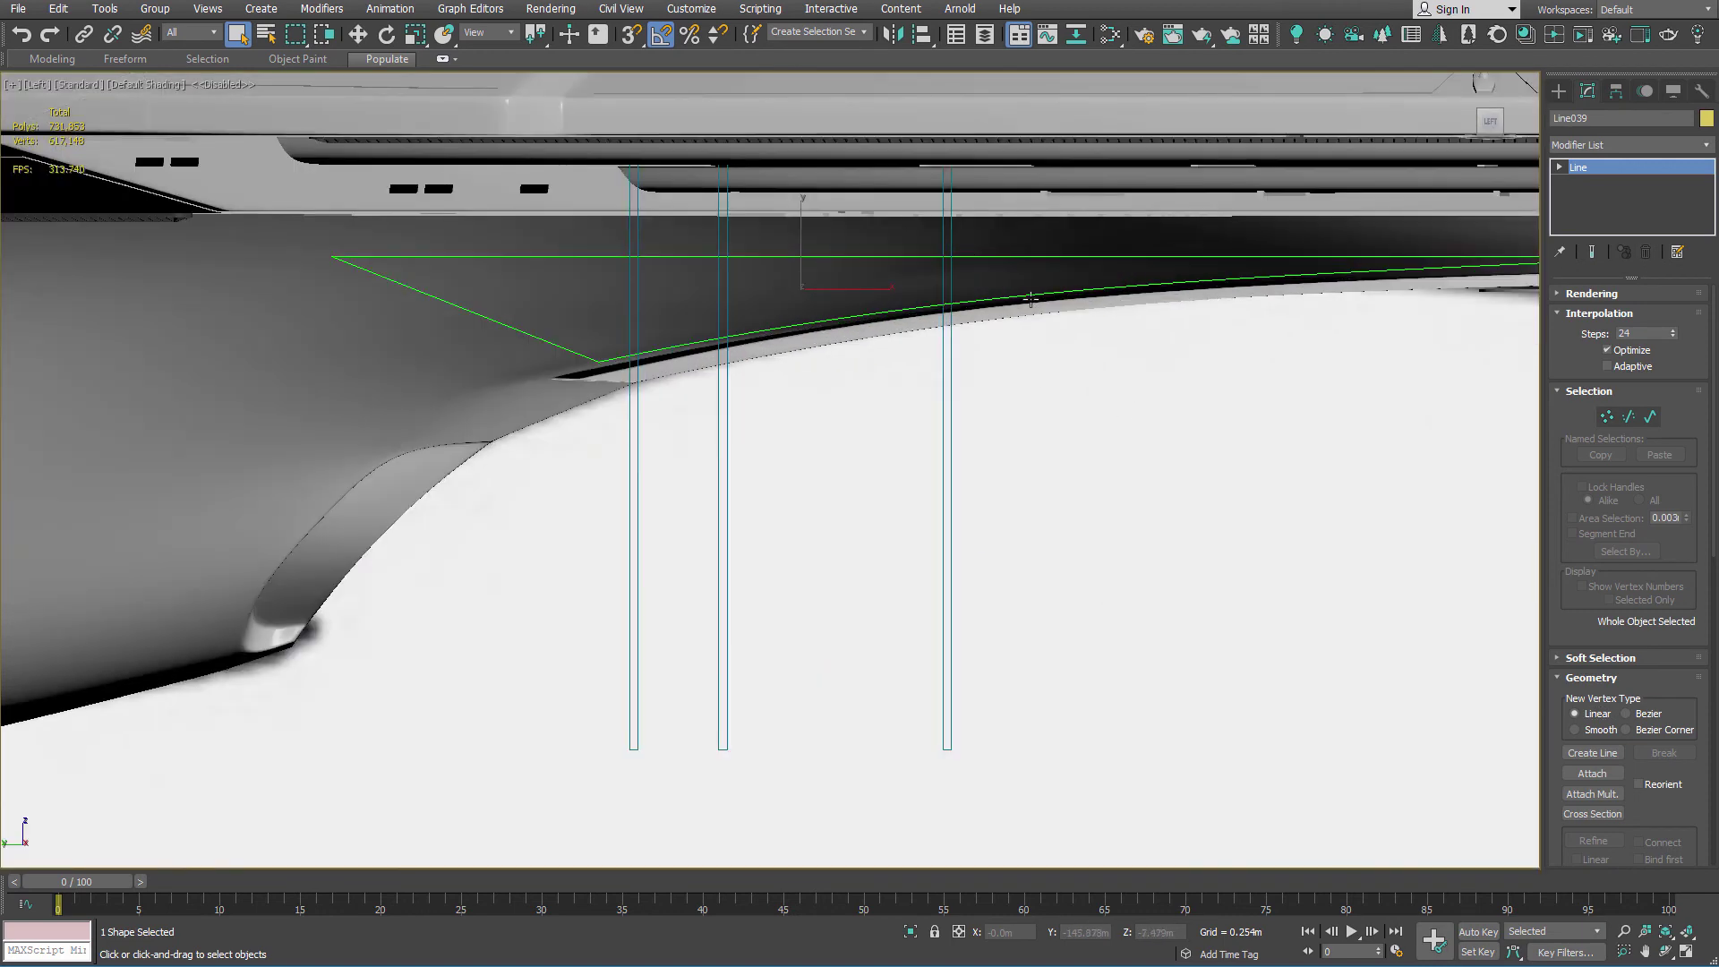
{"action": "left_click", "coordinate": [1556, 93]}
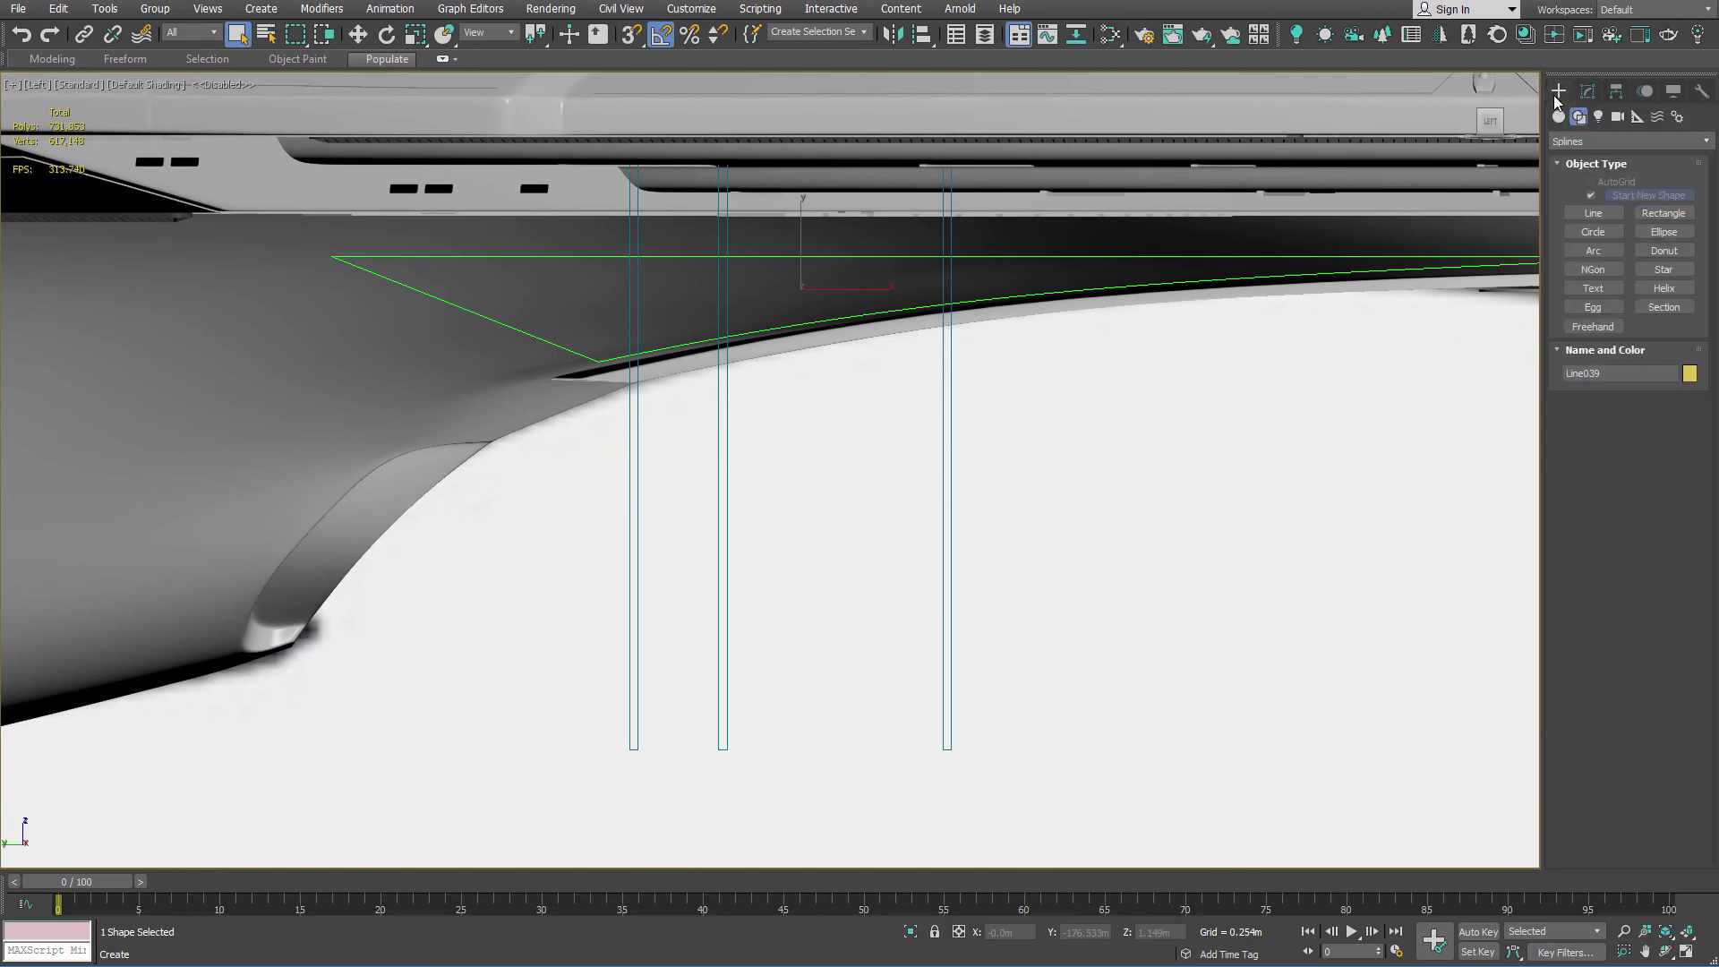
{"action": "left_click", "coordinate": [1578, 141]}
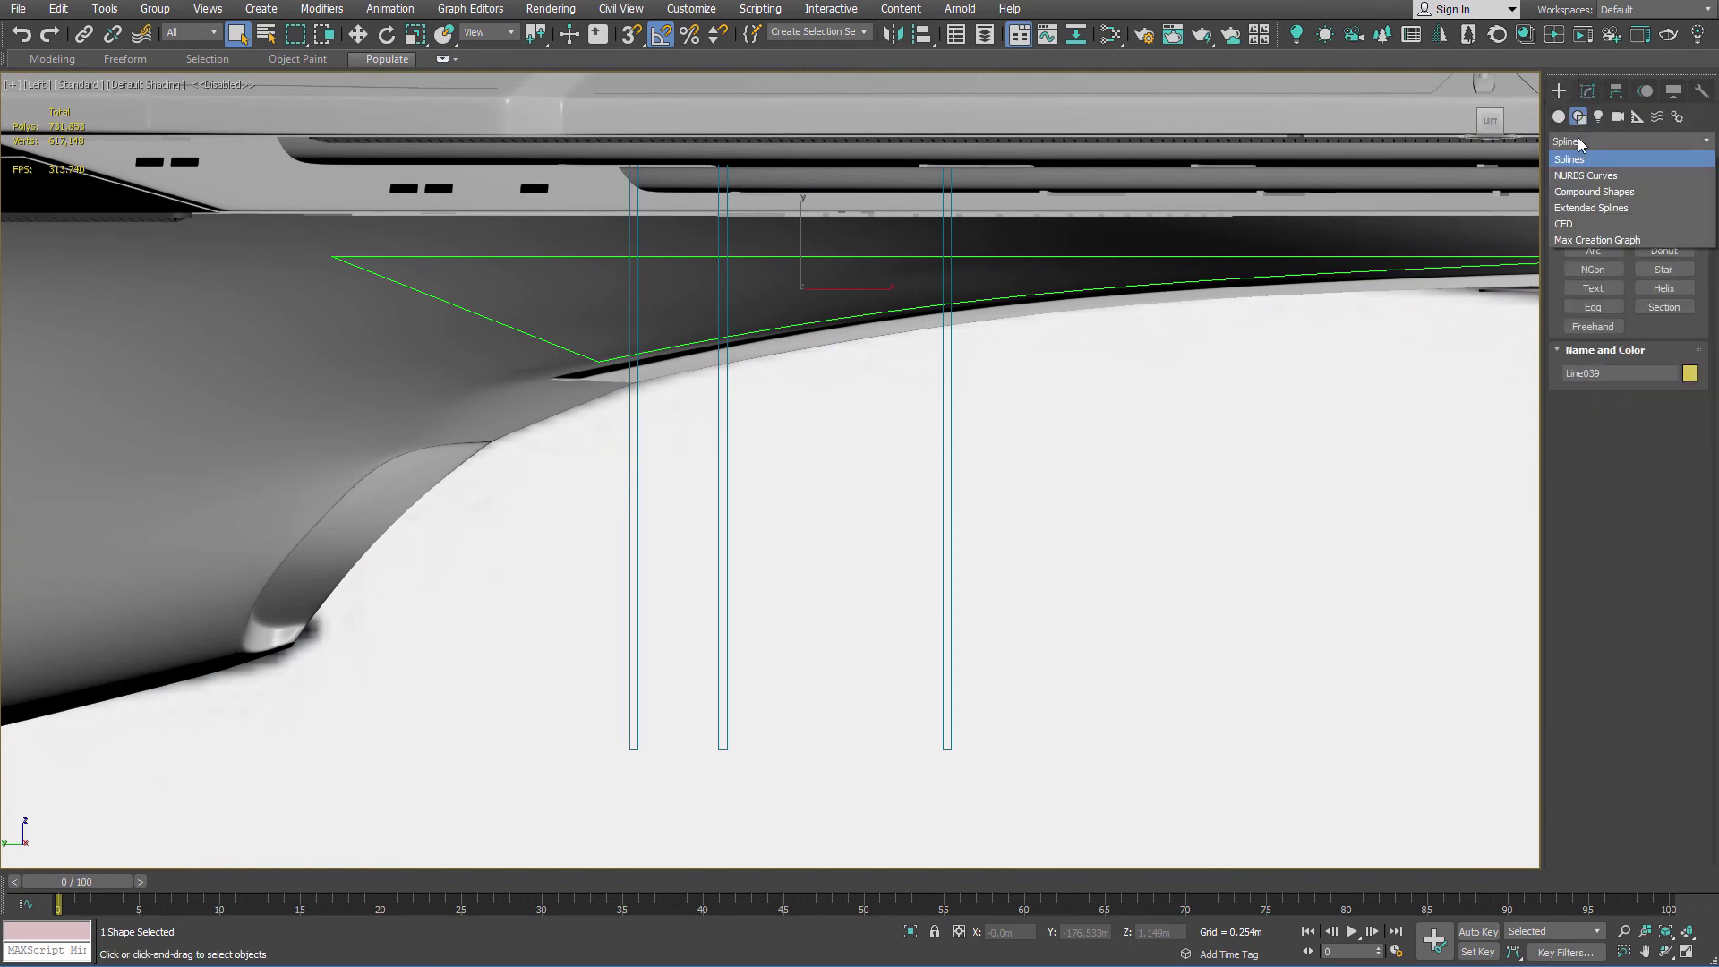
{"action": "left_click", "coordinate": [1593, 191]}
{"action": "left_click", "coordinate": [1594, 214]}
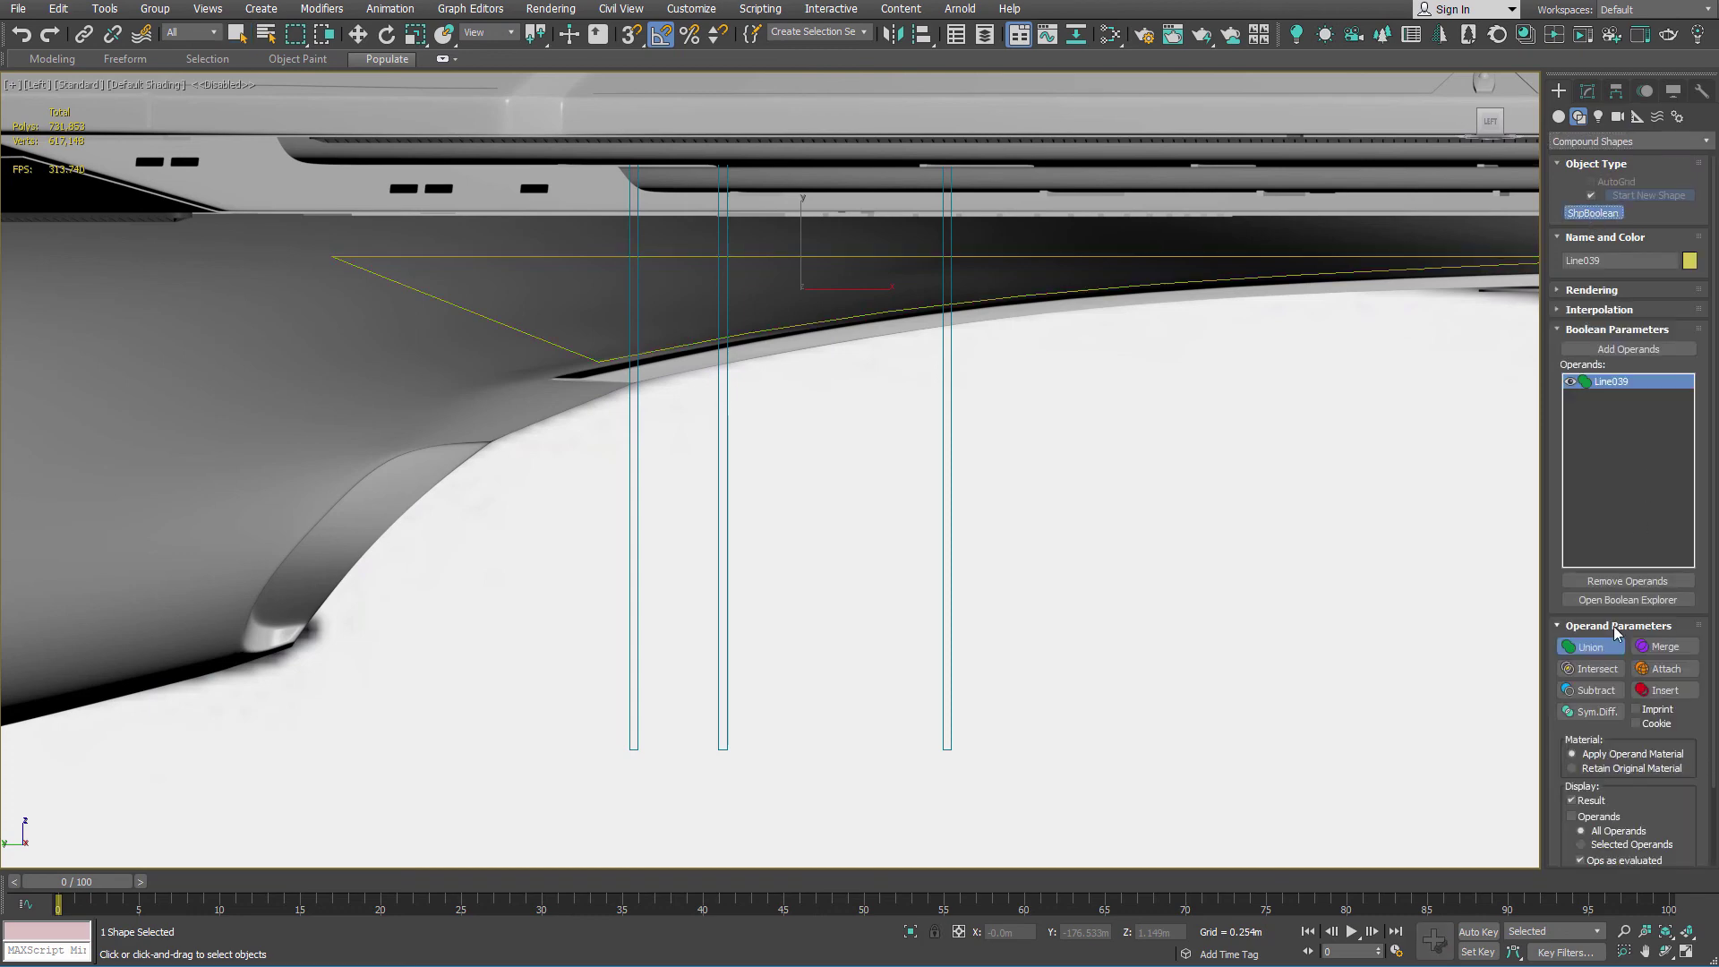
{"action": "left_click", "coordinate": [1577, 696]}
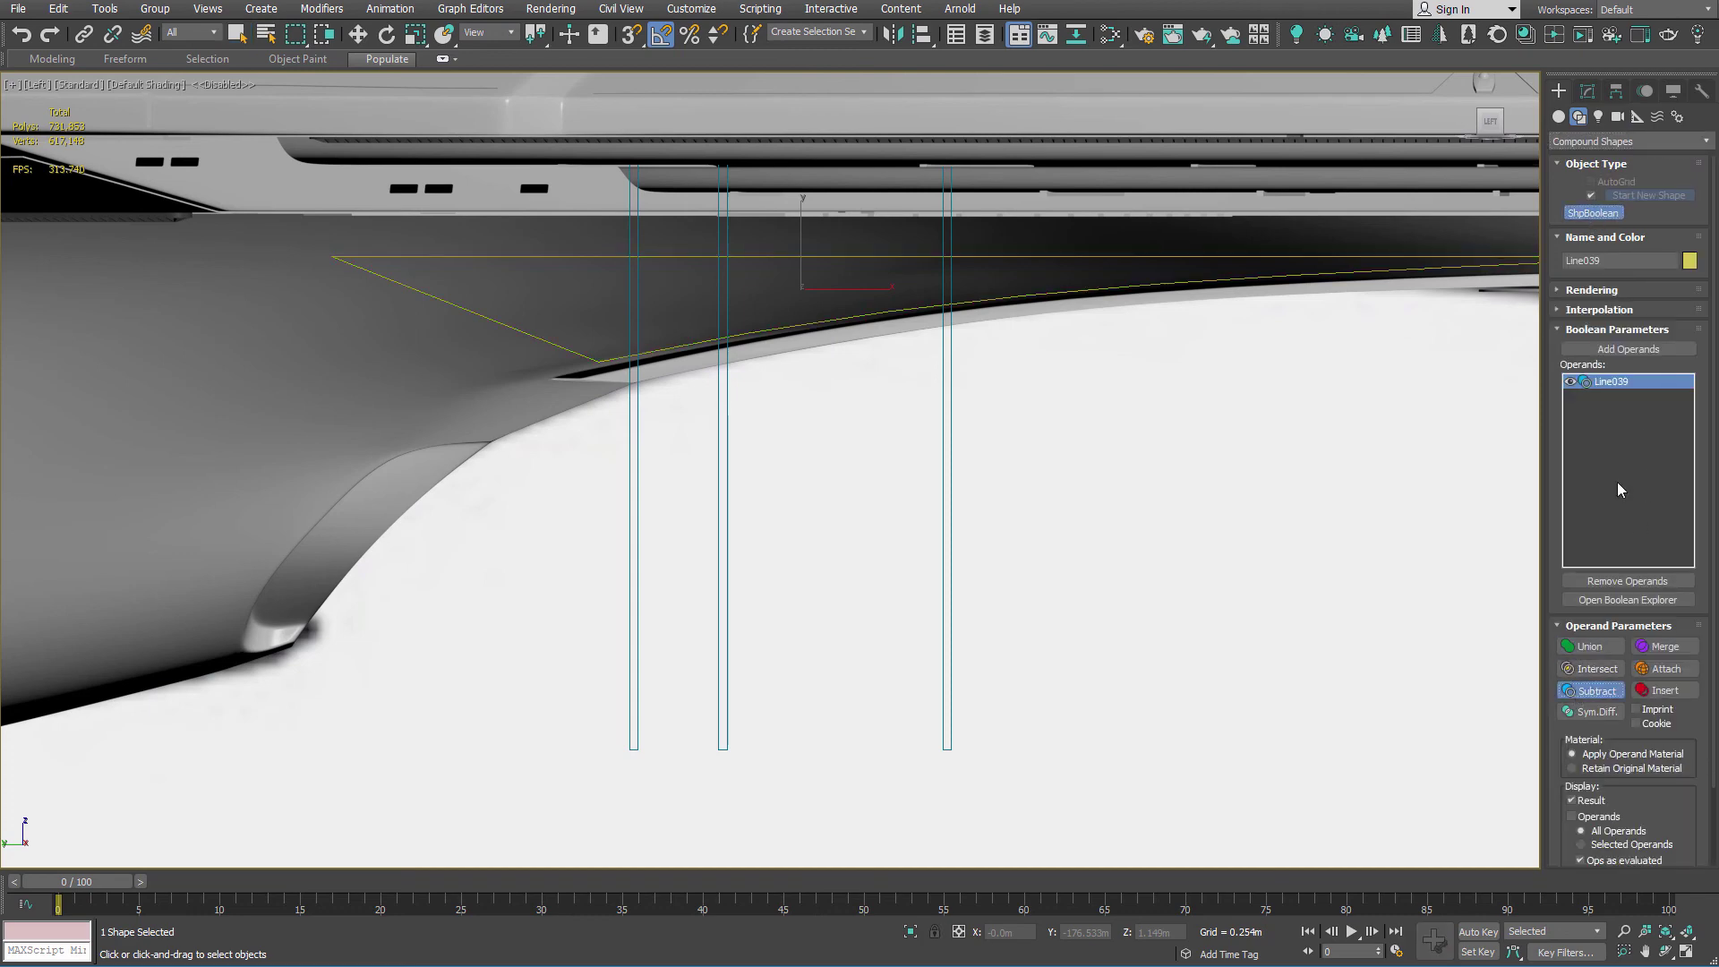
{"action": "left_click", "coordinate": [1641, 349]}
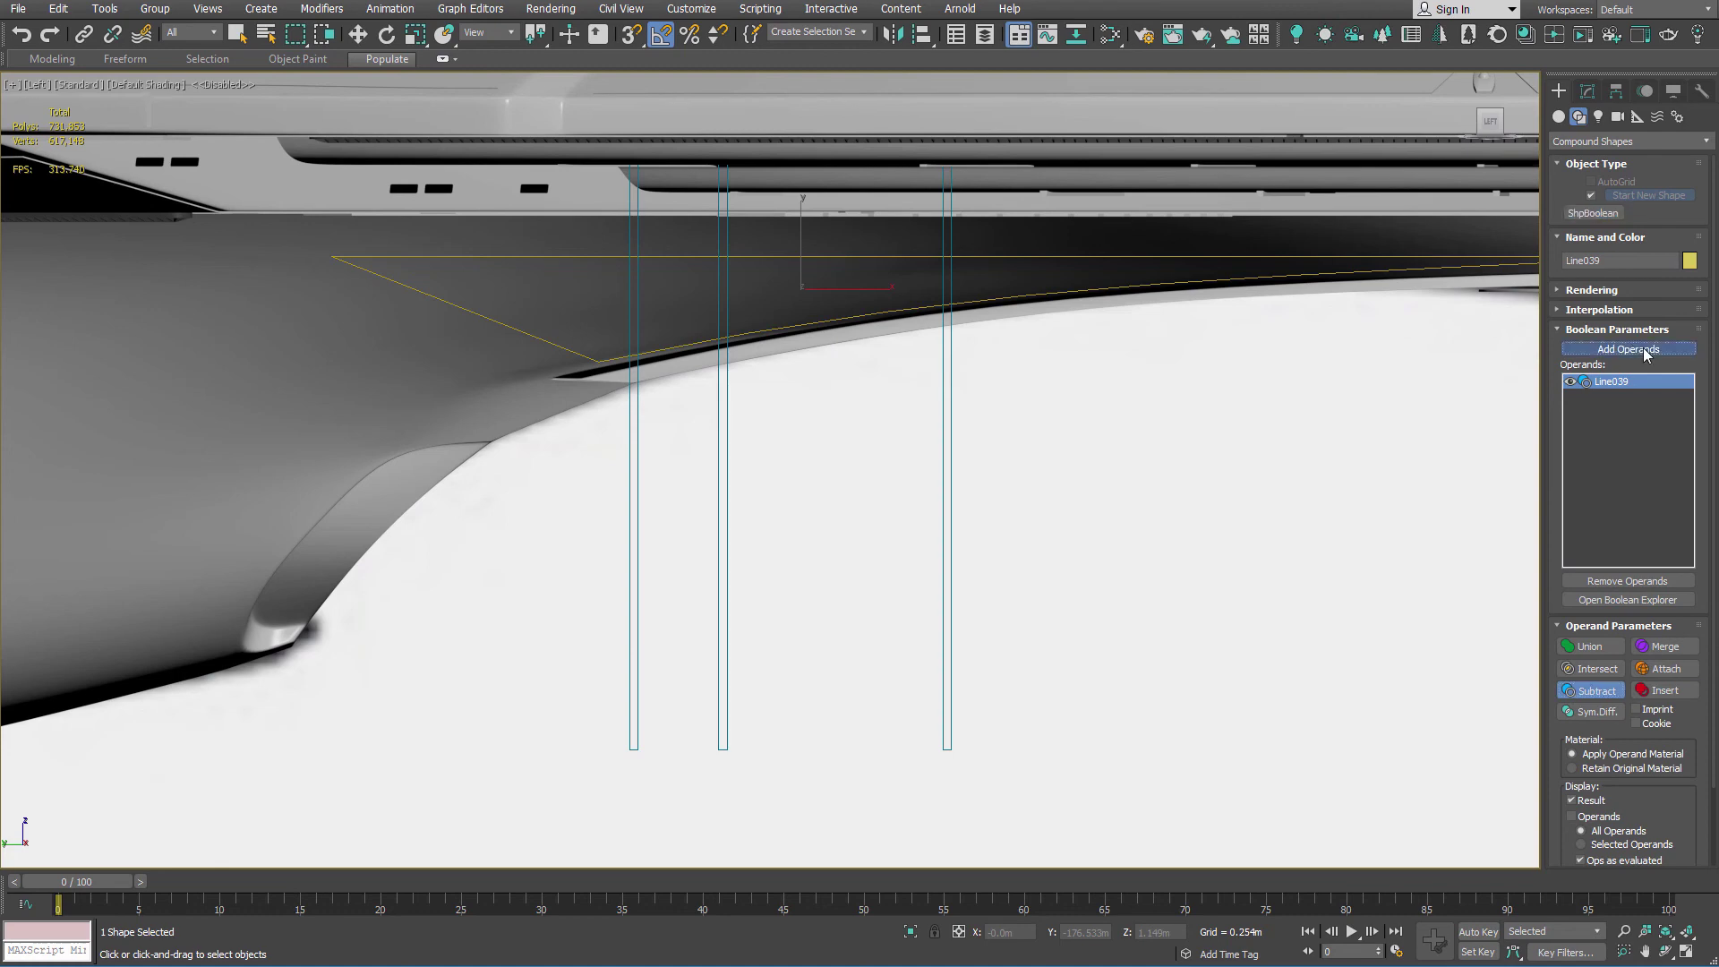
{"action": "left_click", "coordinate": [950, 499]}
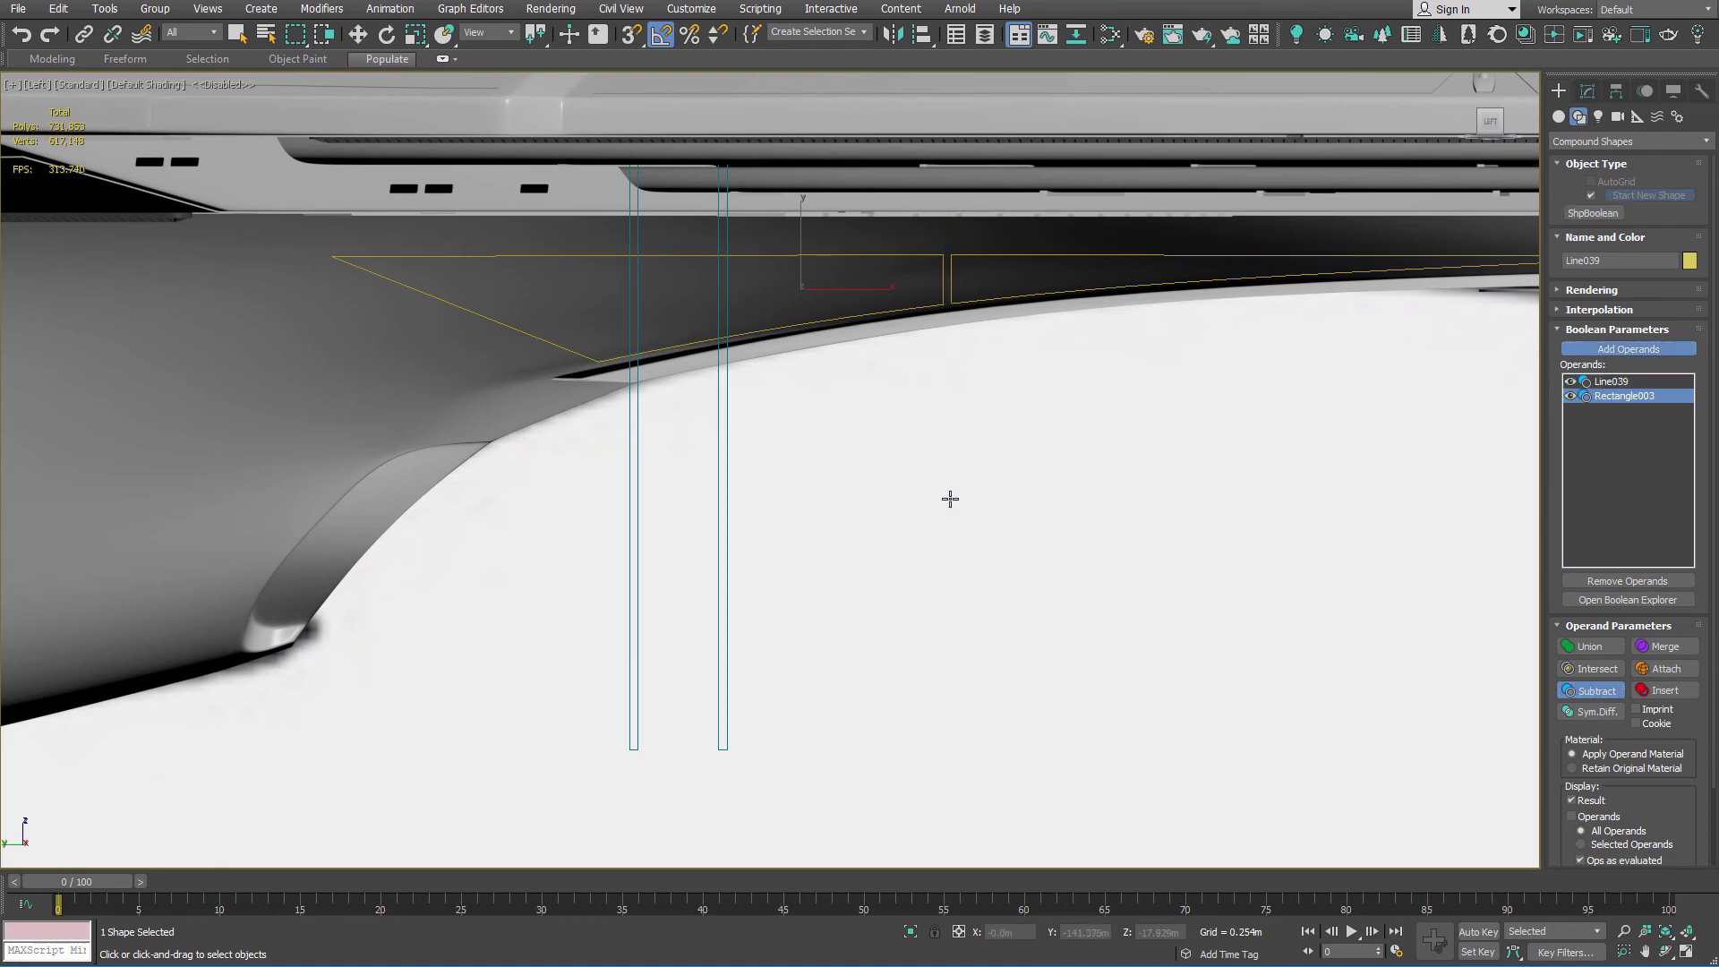
{"action": "left_click", "coordinate": [725, 488]}
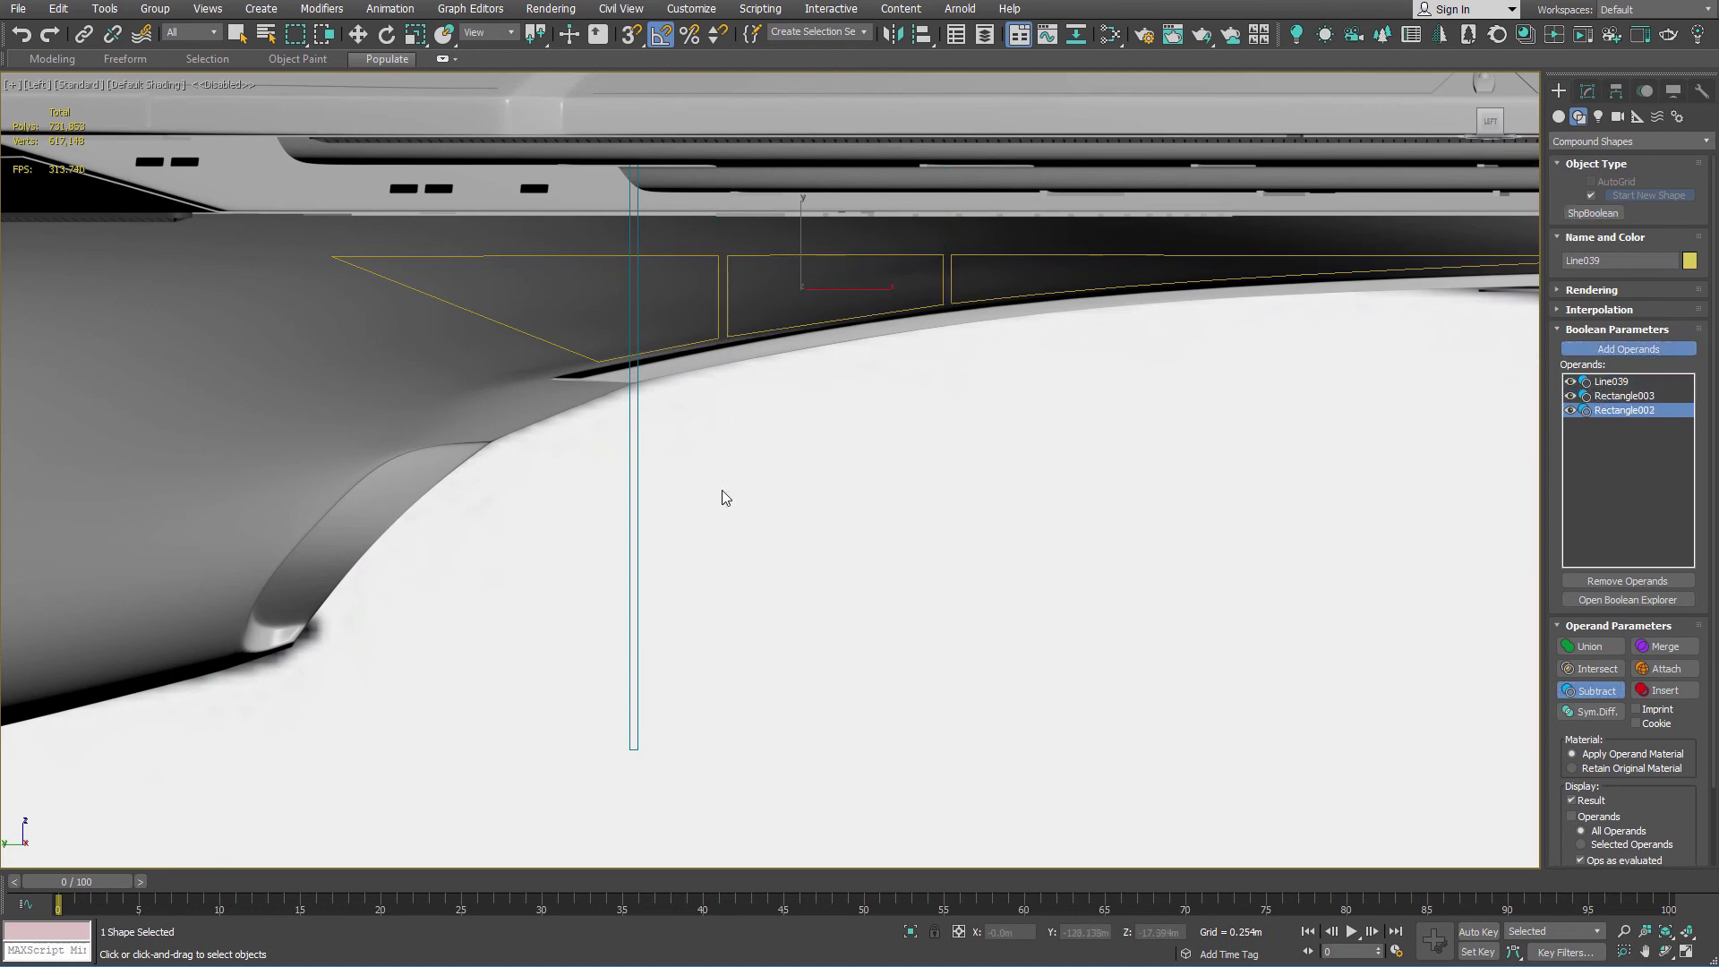
{"action": "left_click", "coordinate": [636, 486]}
{"action": "key", "text": "w"}
Step: Extrude the divided shape by 26.683 m and turn on edged faces in the viewport
{"action": "scroll", "coordinate": [768, 444], "scroll_direction": "down", "scroll_amount": 6}
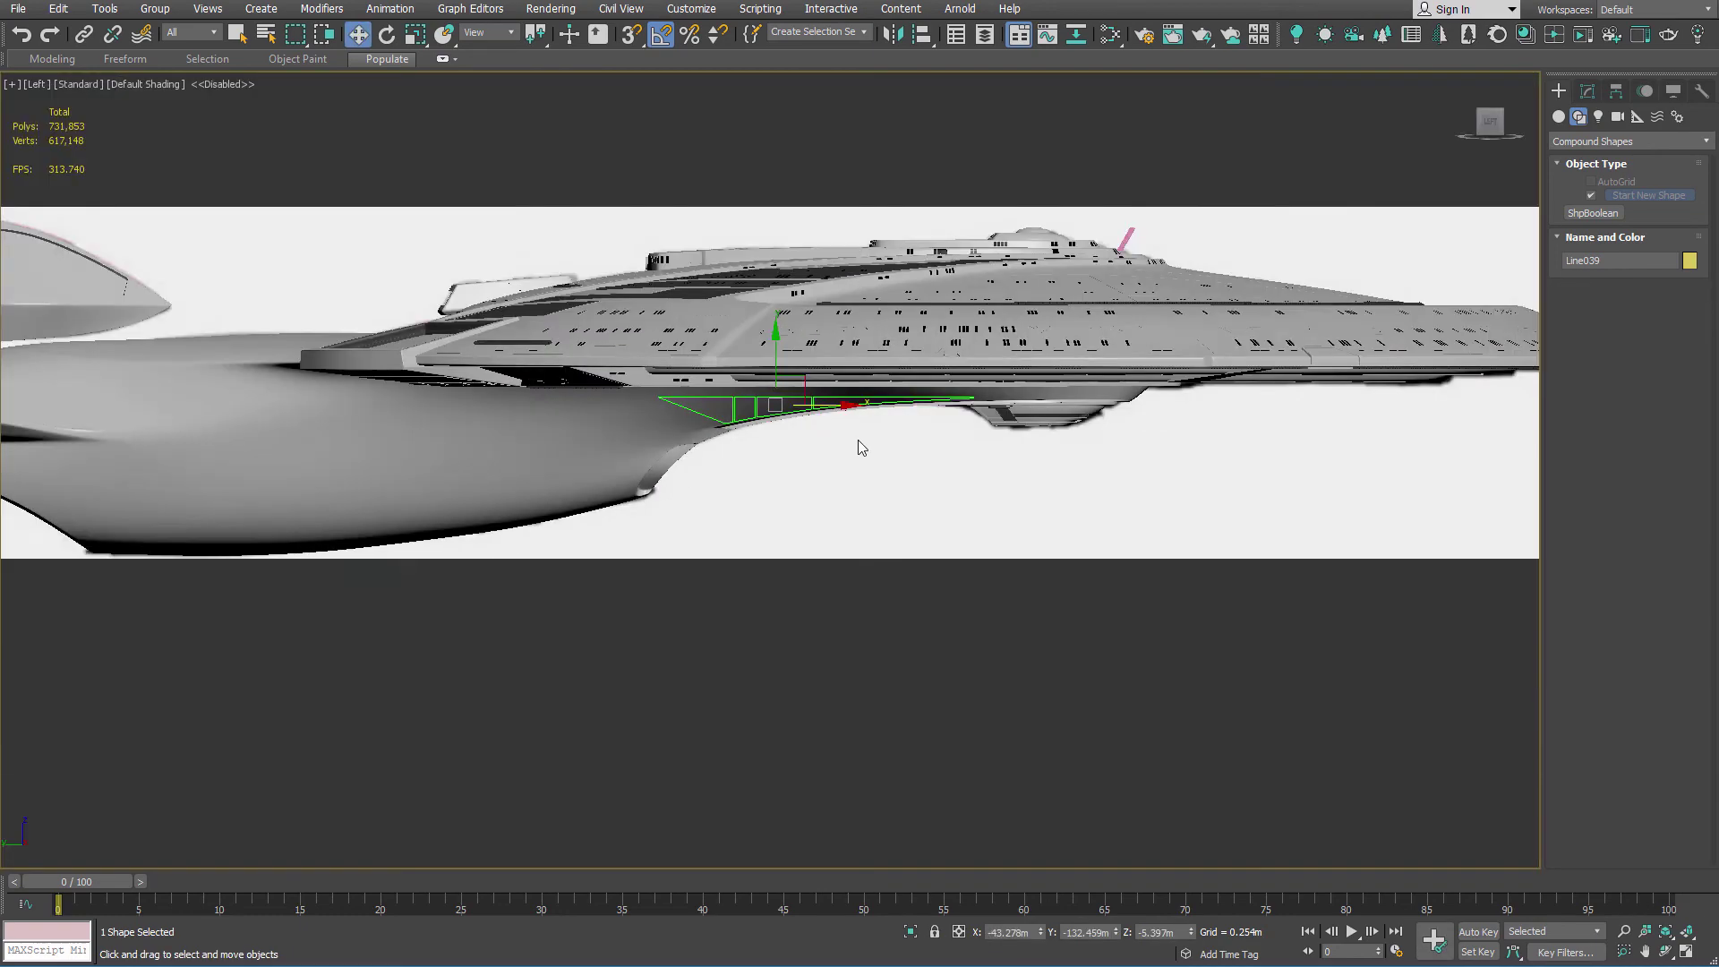
{"action": "middle_click_drag", "start_coordinate": [858, 443], "coordinate": [814, 393], "text": "alt"}
{"action": "scroll", "coordinate": [830, 394], "scroll_direction": "up", "scroll_amount": 6}
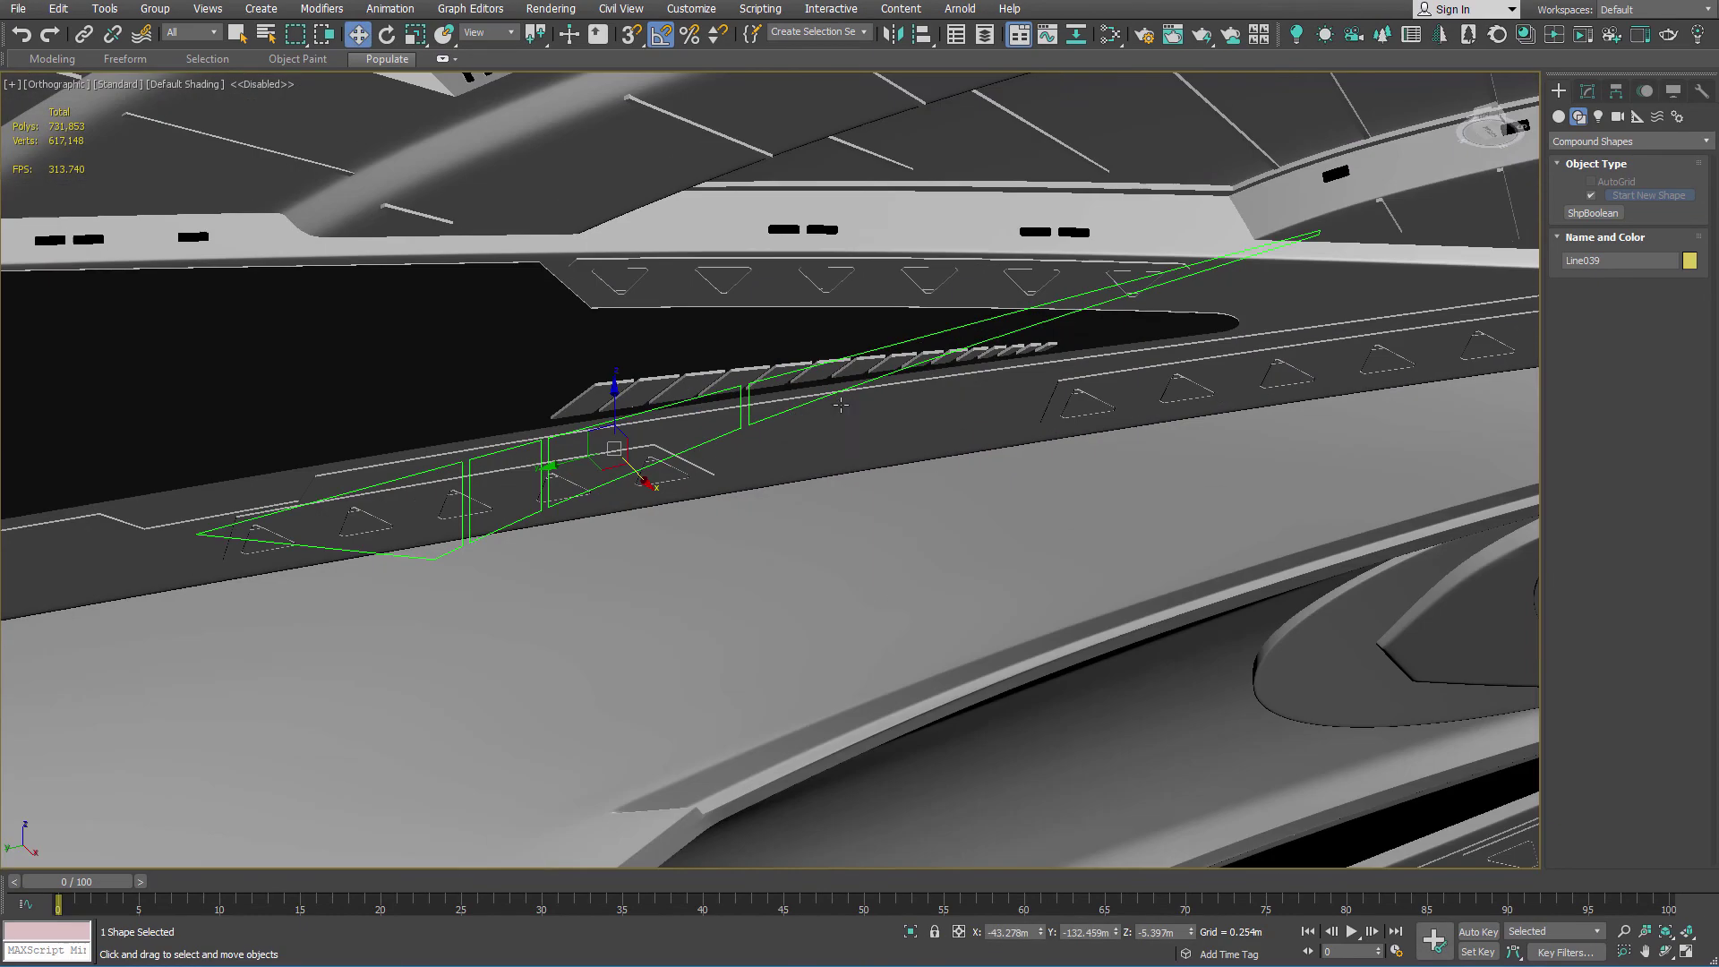
{"action": "left_click", "coordinate": [1587, 91]}
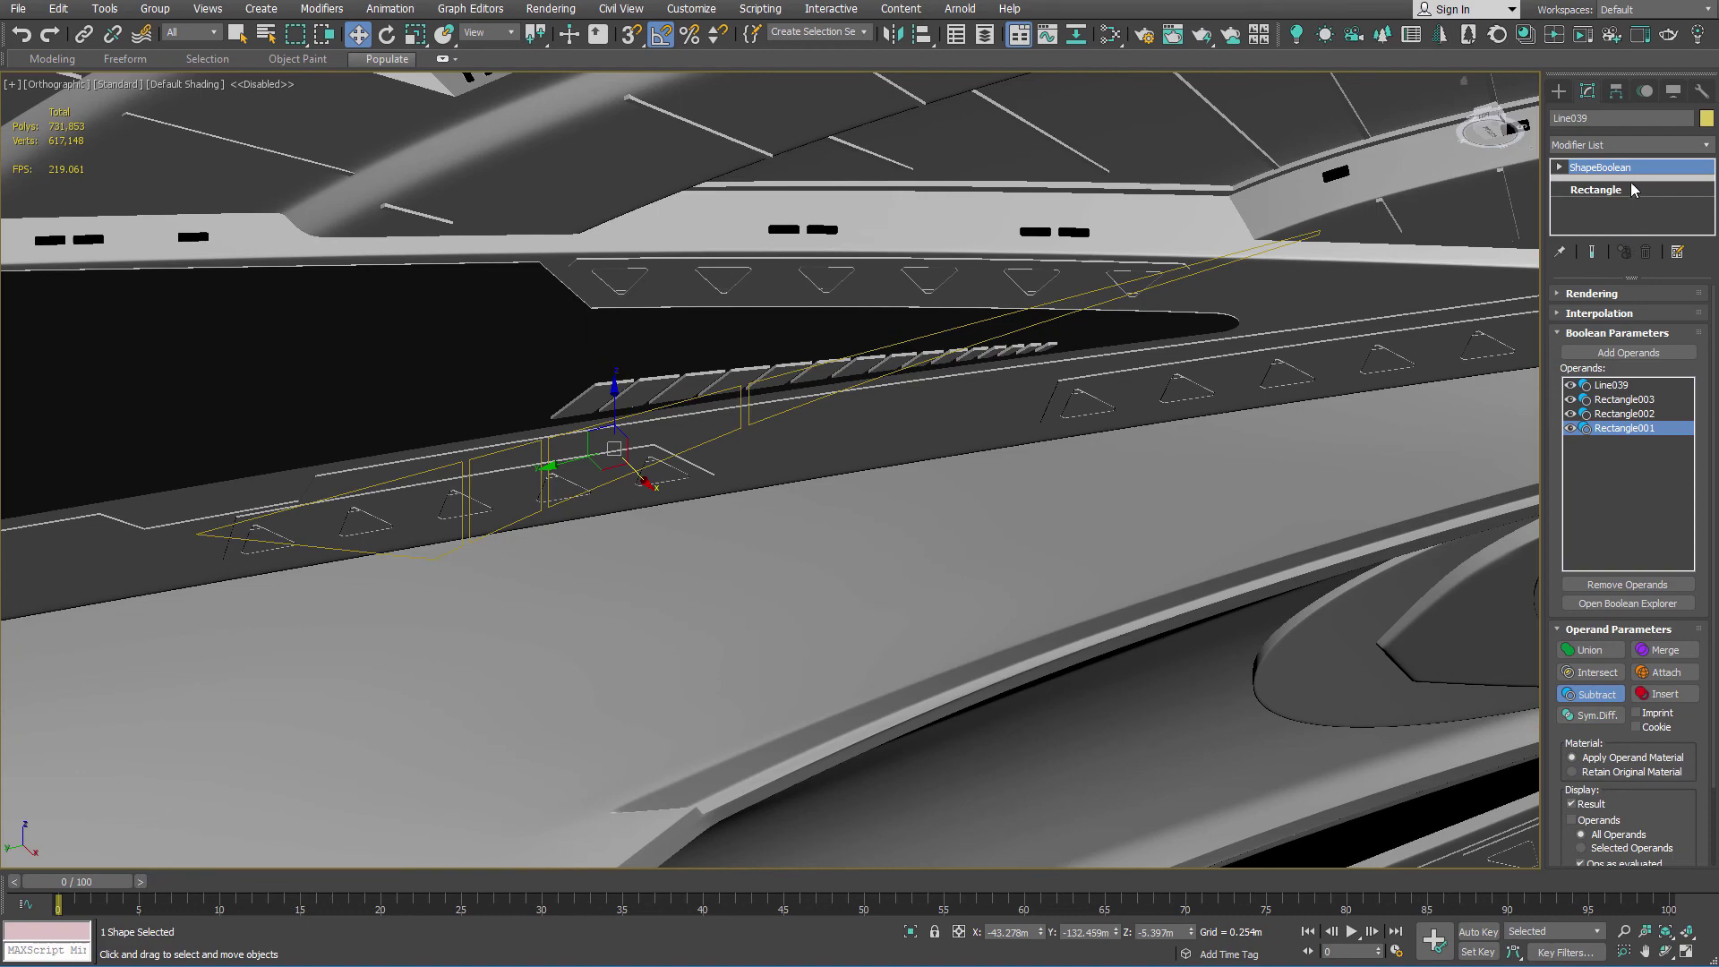
{"action": "left_click", "coordinate": [1630, 144]}
{"action": "type", "text": "ex"}
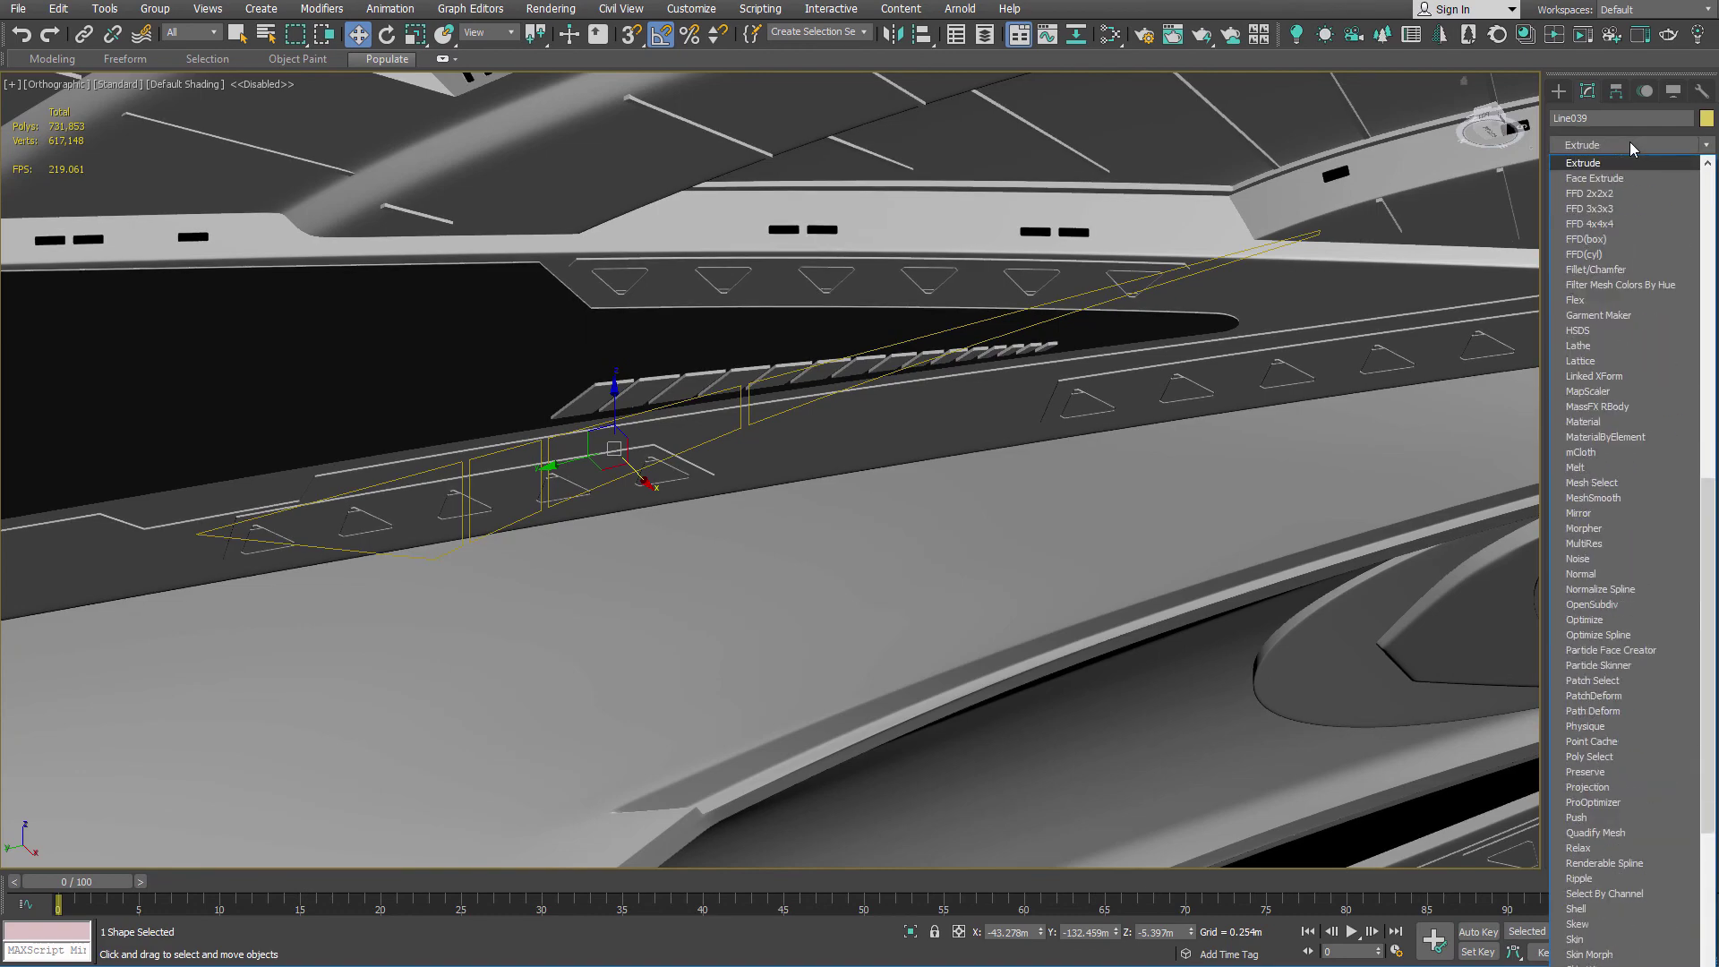
{"action": "key", "text": "Return"}
{"action": "middle_click_drag", "start_coordinate": [670, 121], "coordinate": [759, 307]}
{"action": "key", "text": "F4"}
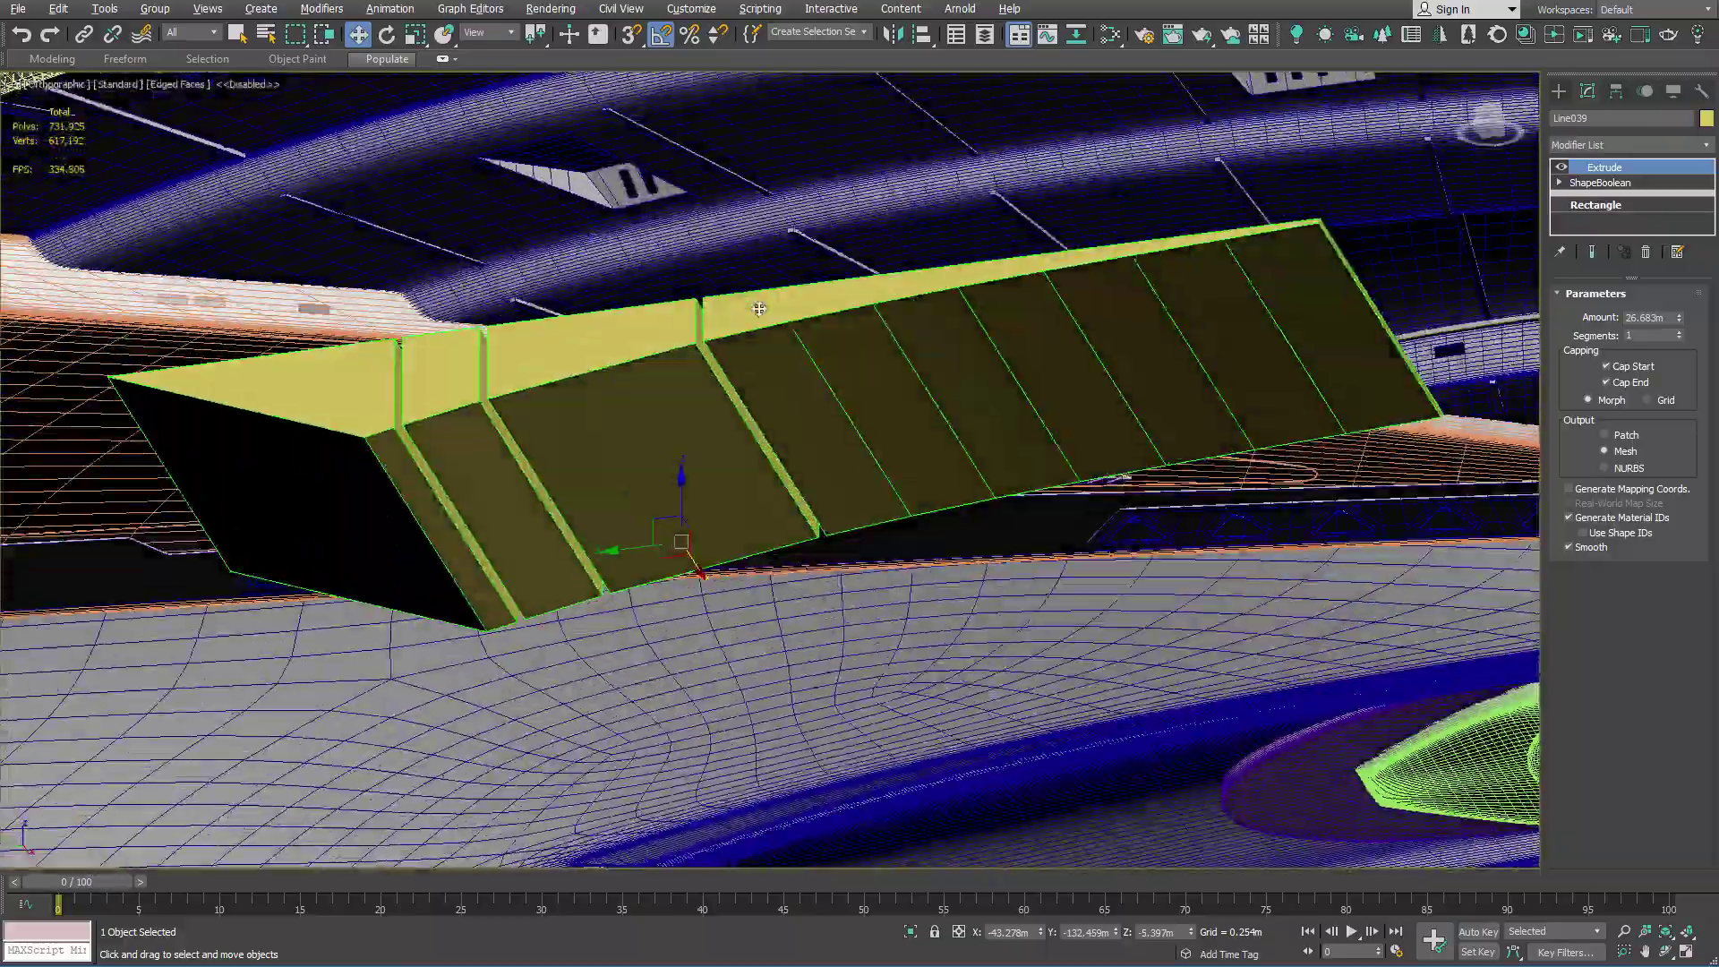
Step: Move the extruded block about 29.5 m along X toward the ship's centerline so it crosses the hull underside
{"action": "scroll", "coordinate": [683, 497], "scroll_direction": "down", "scroll_amount": 2}
{"action": "middle_click_drag", "start_coordinate": [715, 561], "coordinate": [650, 404]}
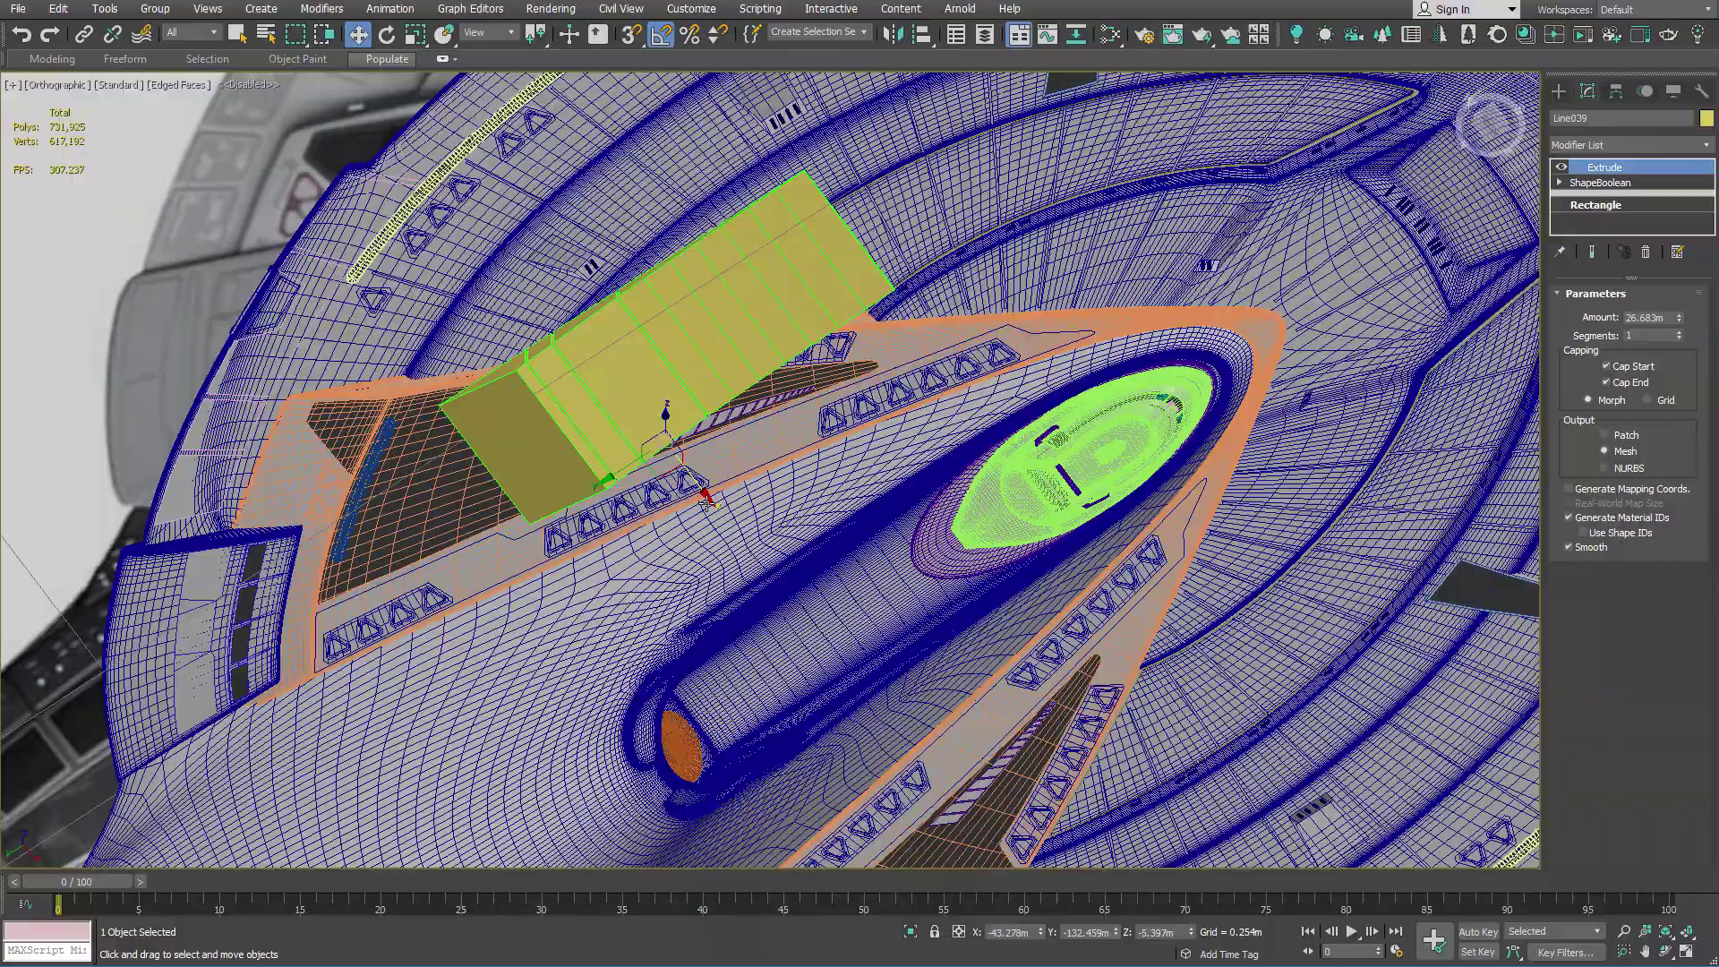
{"action": "left_click_drag", "start_coordinate": [673, 416], "coordinate": [791, 649]}
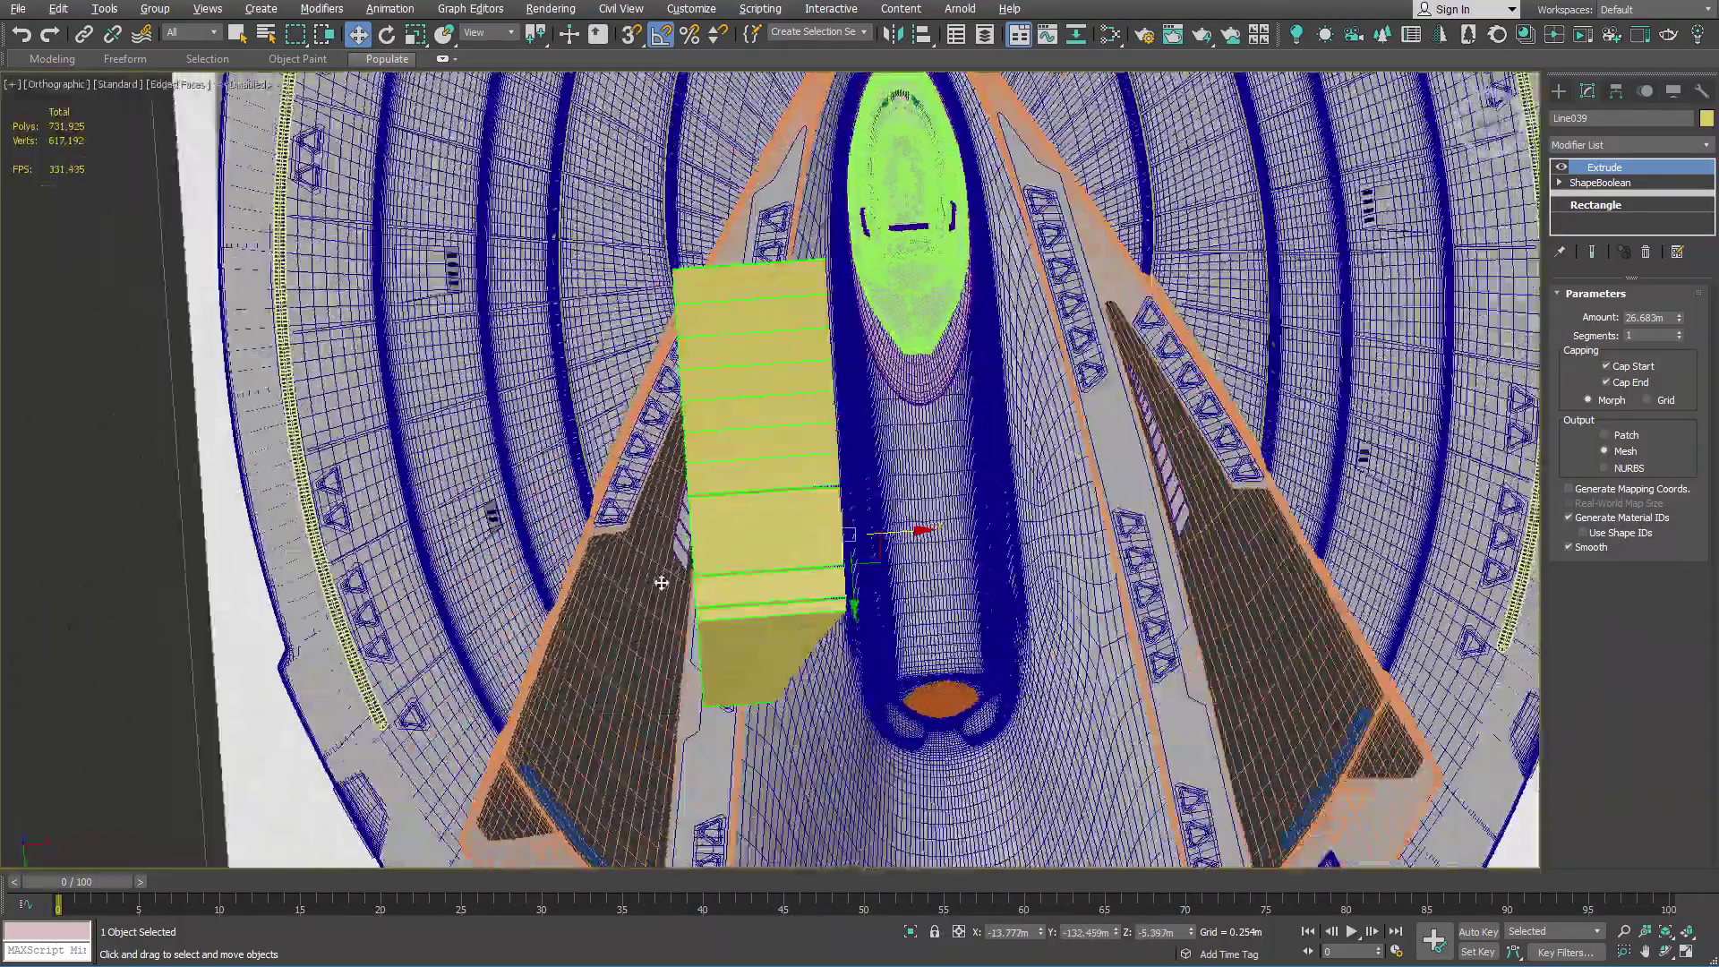
Step: Examine from several angles how the extruded block and its gaps intersect the curved hull beside the central spine
{"action": "middle_click_drag", "start_coordinate": [661, 583], "coordinate": [606, 636], "text": "alt"}
{"action": "scroll", "coordinate": [931, 443], "scroll_direction": "up", "scroll_amount": 5}
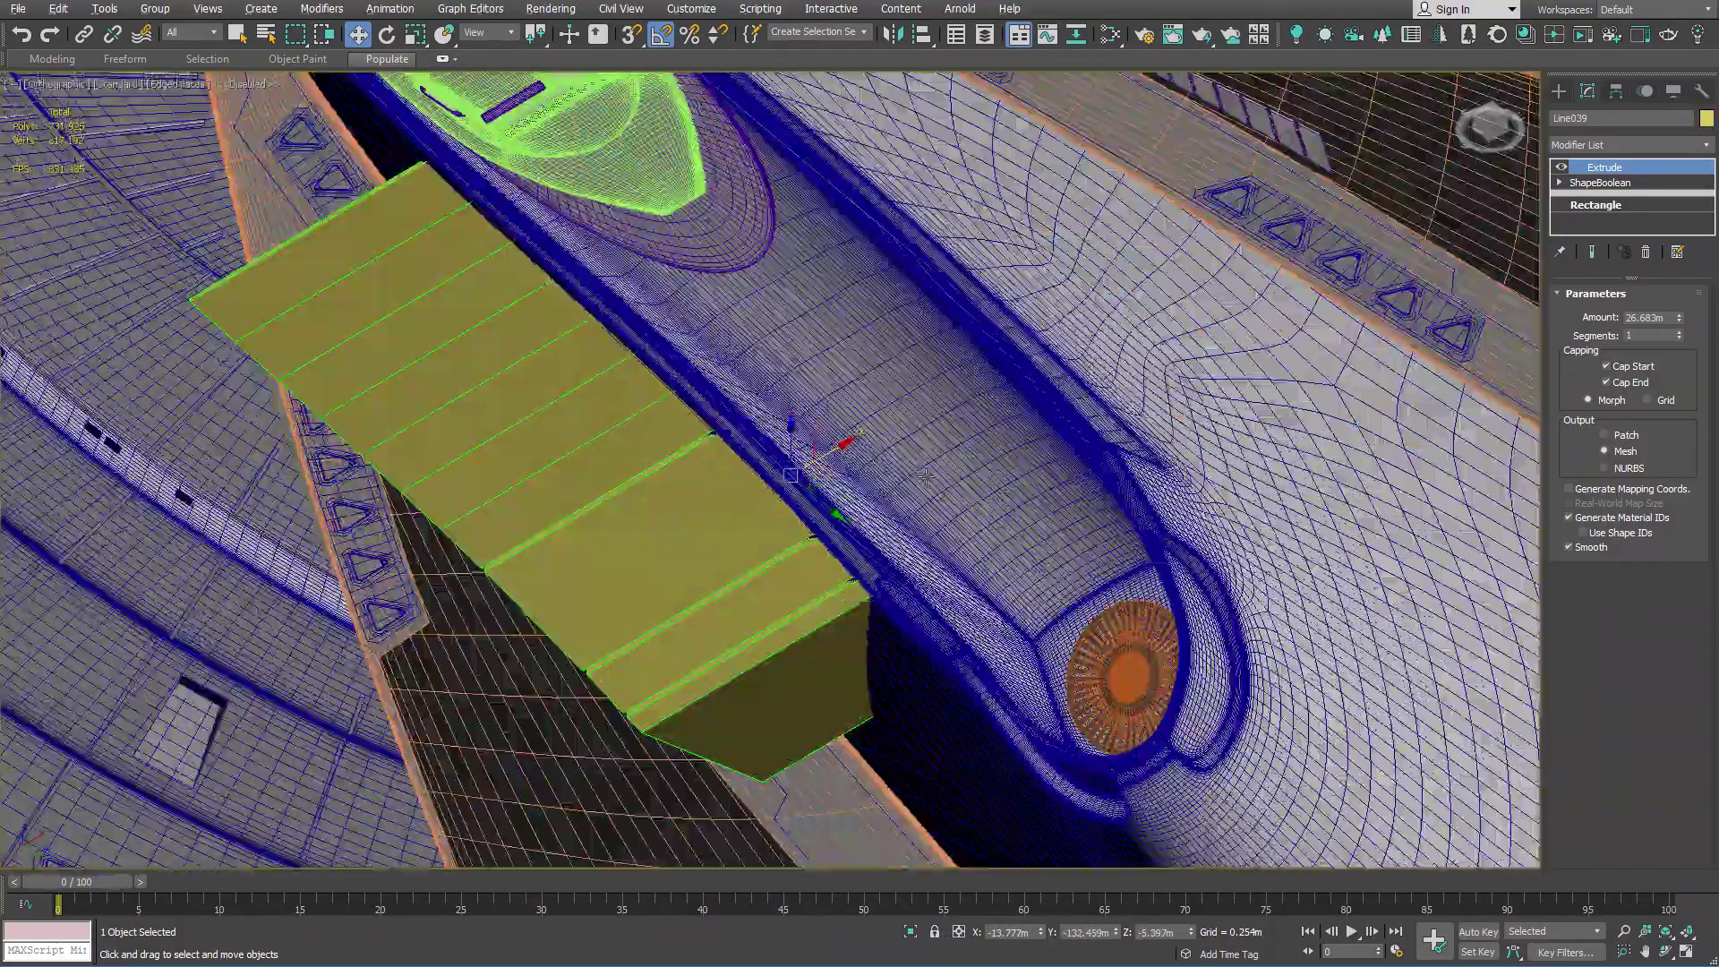
{"action": "left_click_drag", "start_coordinate": [787, 452], "coordinate": [835, 406]}
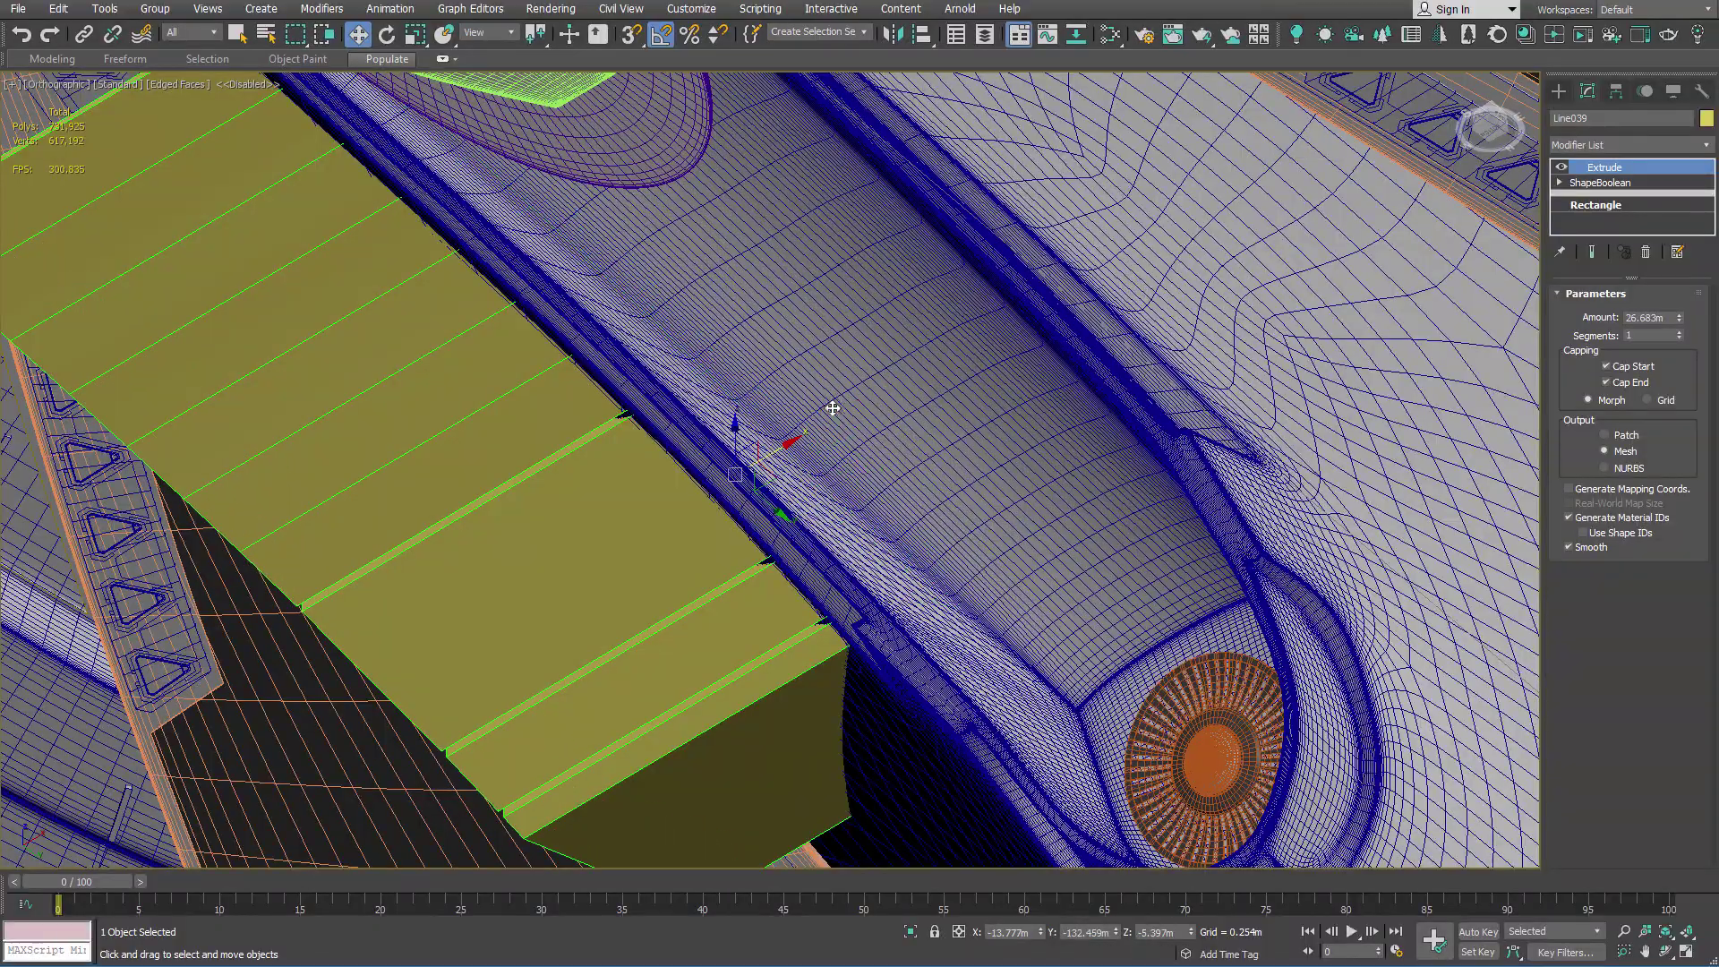
{"action": "middle_click_drag", "start_coordinate": [832, 409], "coordinate": [856, 549], "text": "alt"}
{"action": "scroll", "coordinate": [818, 352], "scroll_direction": "down", "scroll_amount": 5}
{"action": "scroll", "coordinate": [759, 408], "scroll_direction": "up", "scroll_amount": 6}
{"action": "middle_click_drag", "start_coordinate": [758, 408], "coordinate": [786, 402], "text": "alt"}
{"action": "middle_click_drag", "start_coordinate": [954, 390], "coordinate": [803, 314], "text": "alt"}
{"action": "scroll", "coordinate": [608, 363], "scroll_direction": "down", "scroll_amount": 3}
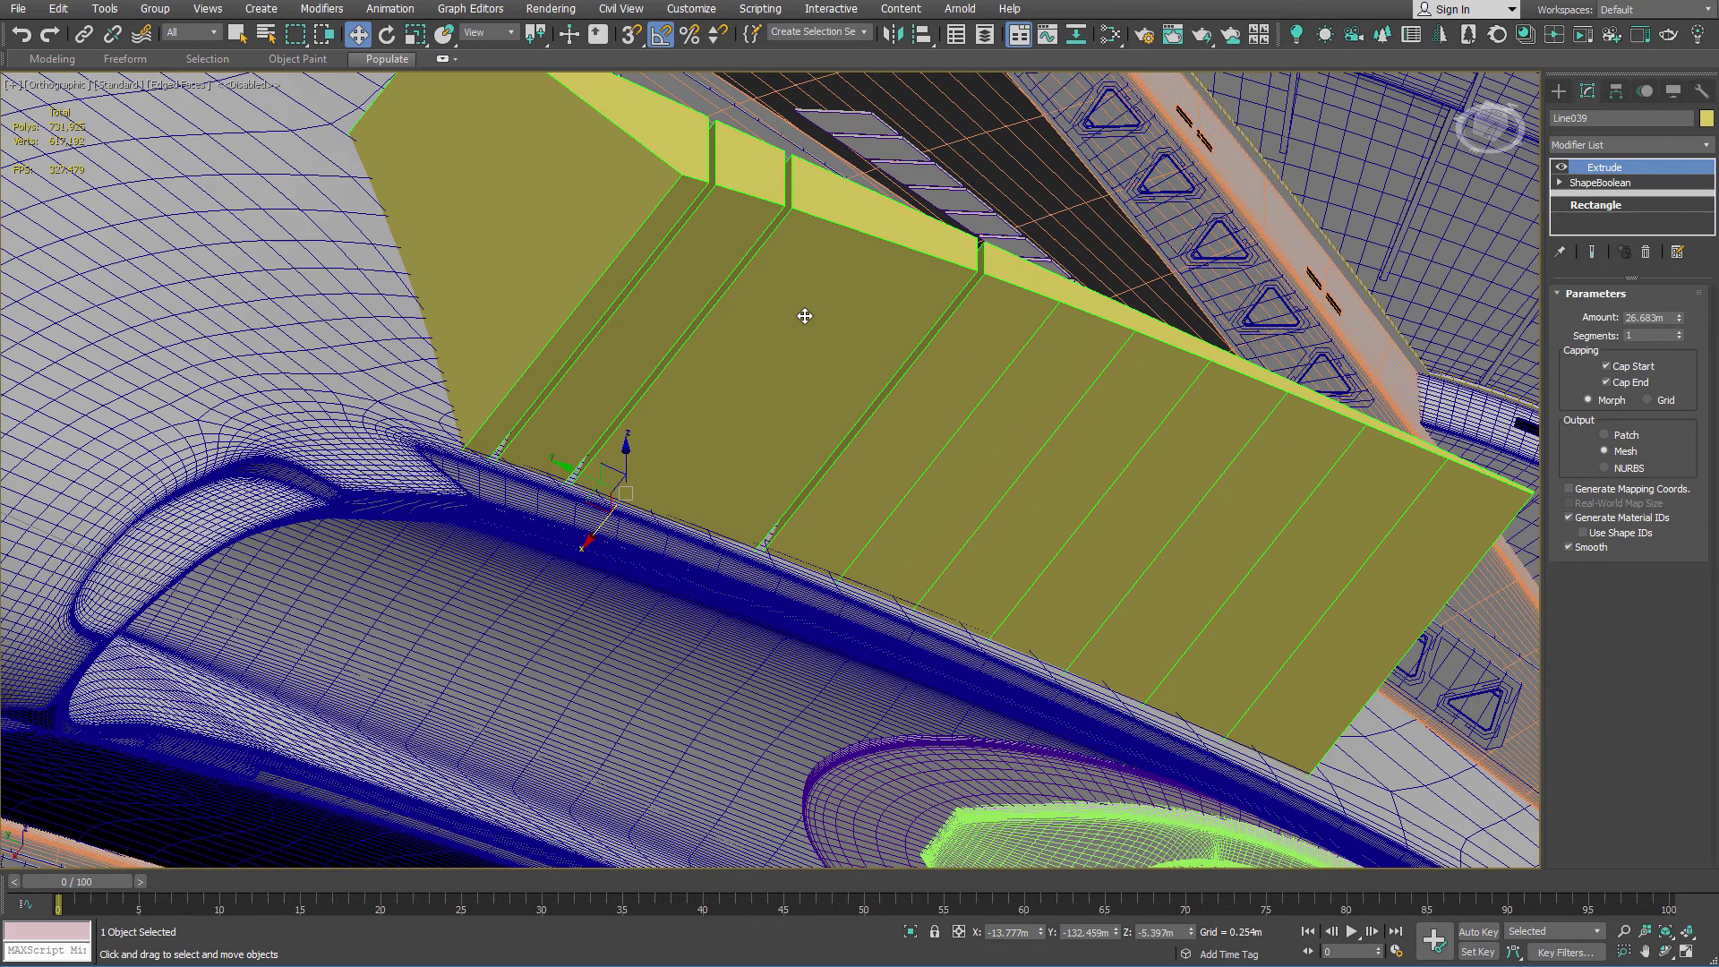
Step: Delete the Symmetry modifier from the forward hull body, leaving its Editable Poly base
{"action": "key", "text": "q"}
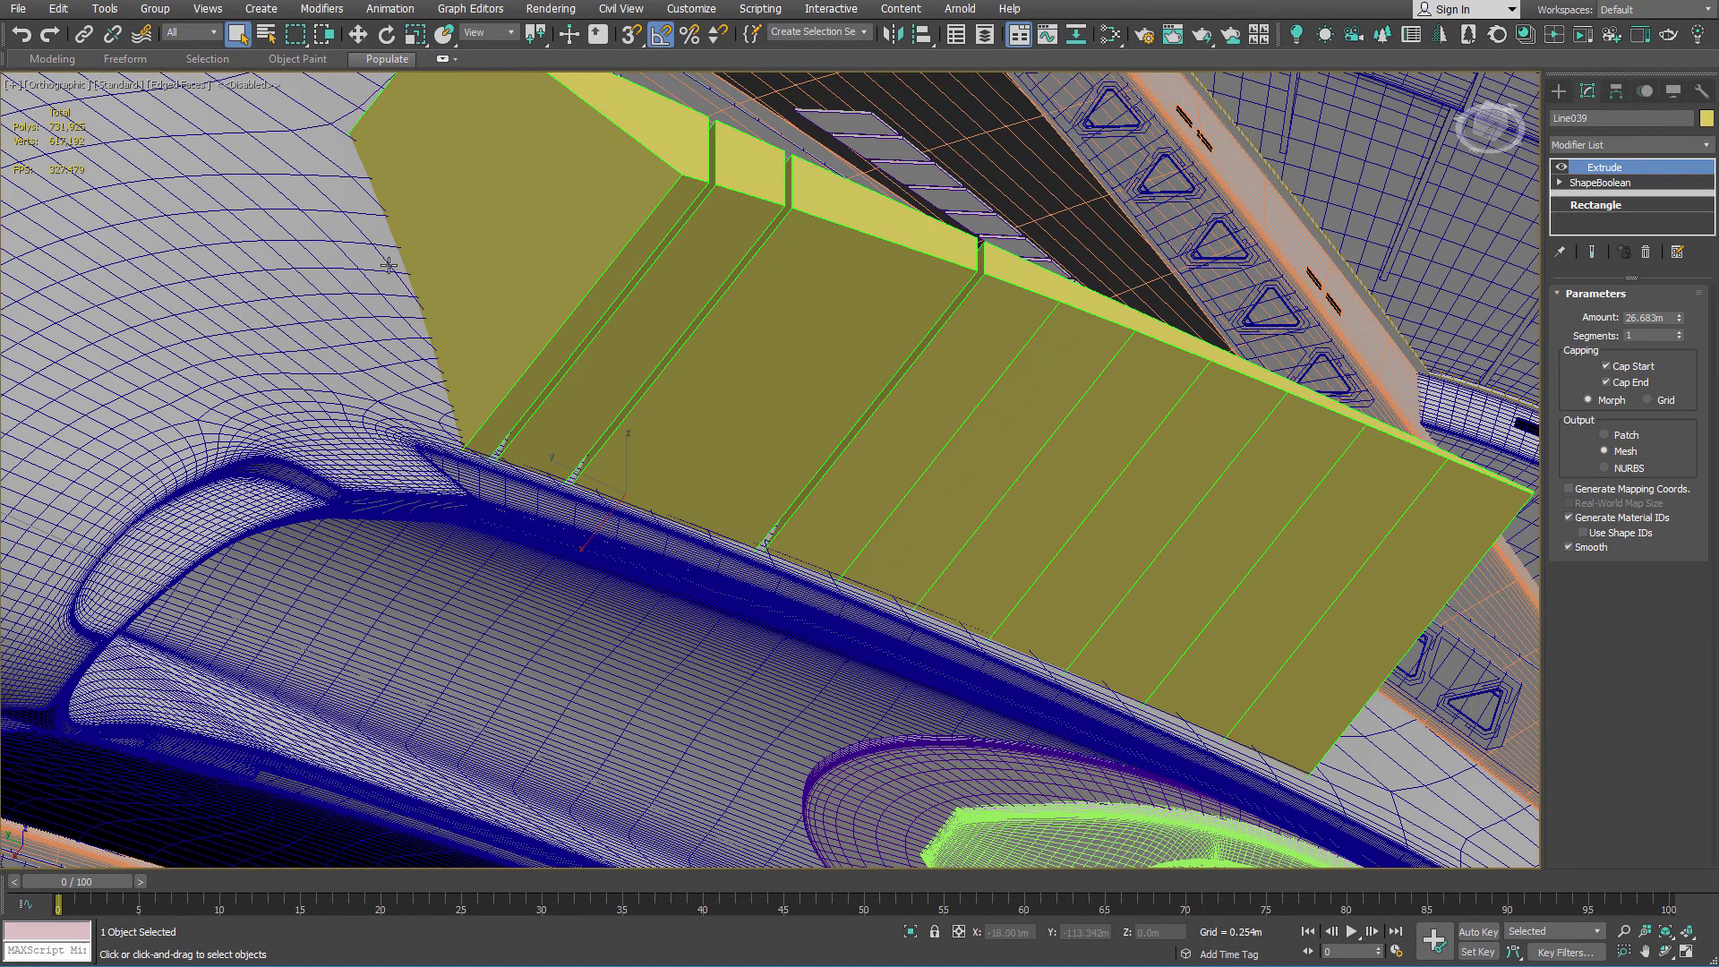
{"action": "left_click", "coordinate": [323, 291]}
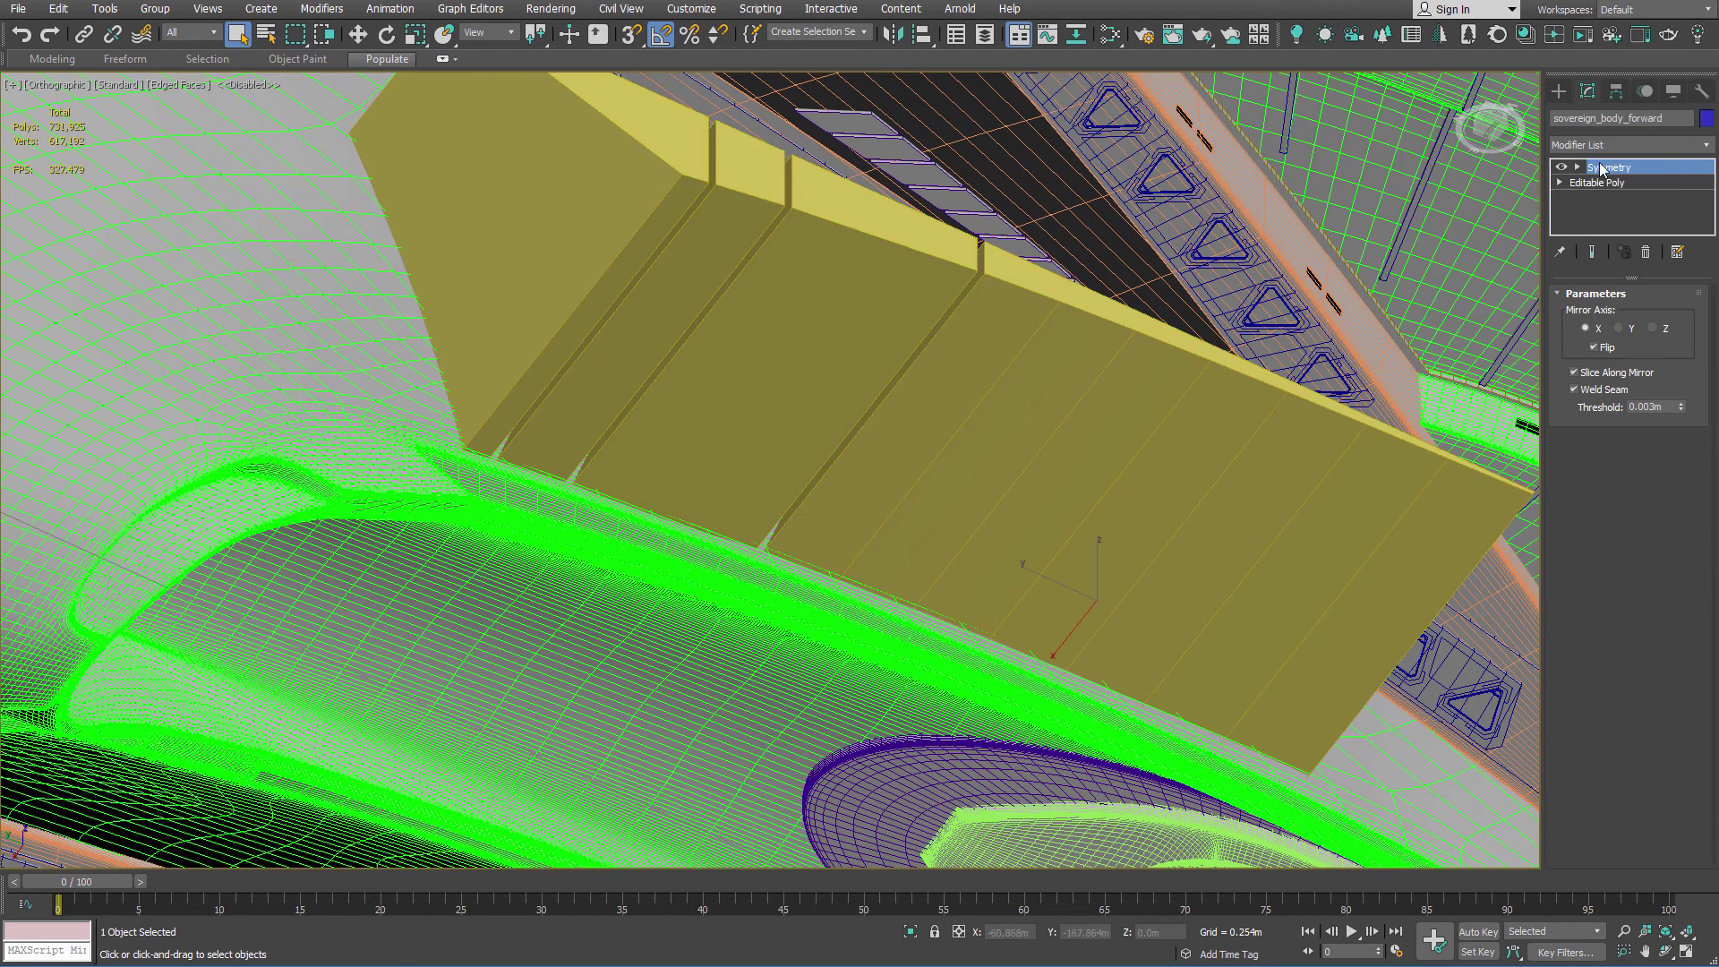
{"action": "left_click", "coordinate": [1647, 252]}
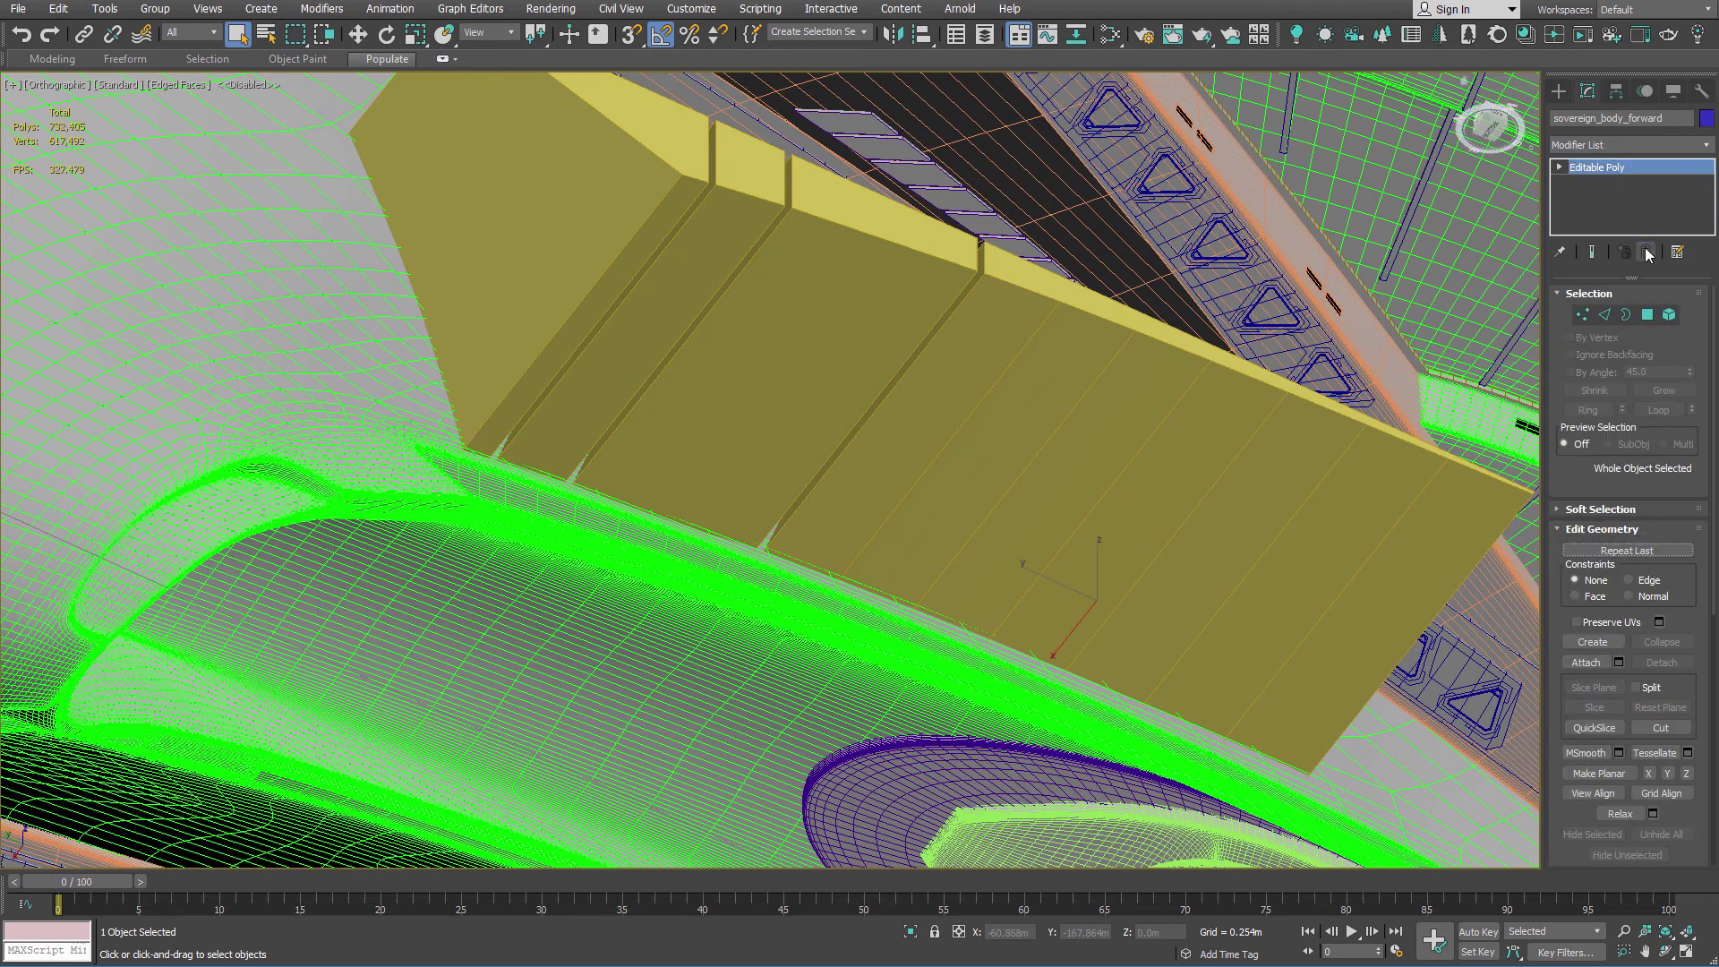
Step: Imprint the extruded block onto the forward hull body using a ProBoolean subtraction with Imprint enabled
{"action": "left_click", "coordinate": [1558, 89]}
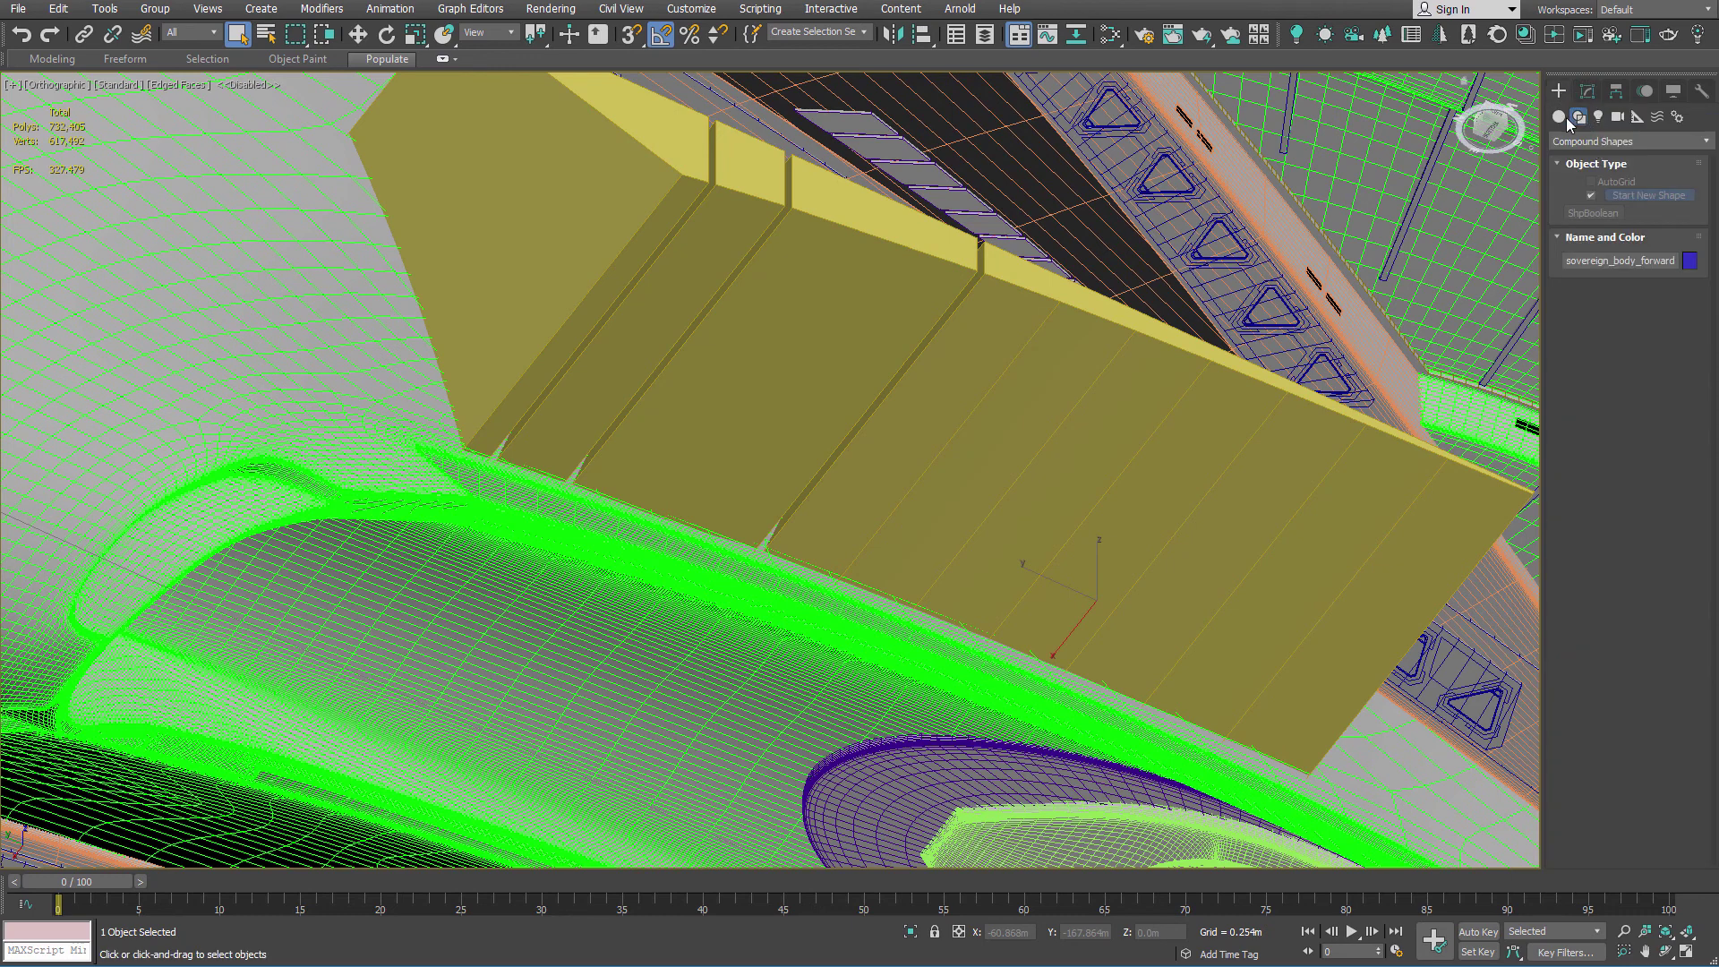
{"action": "left_click", "coordinate": [1559, 116]}
{"action": "left_click", "coordinate": [1588, 143]}
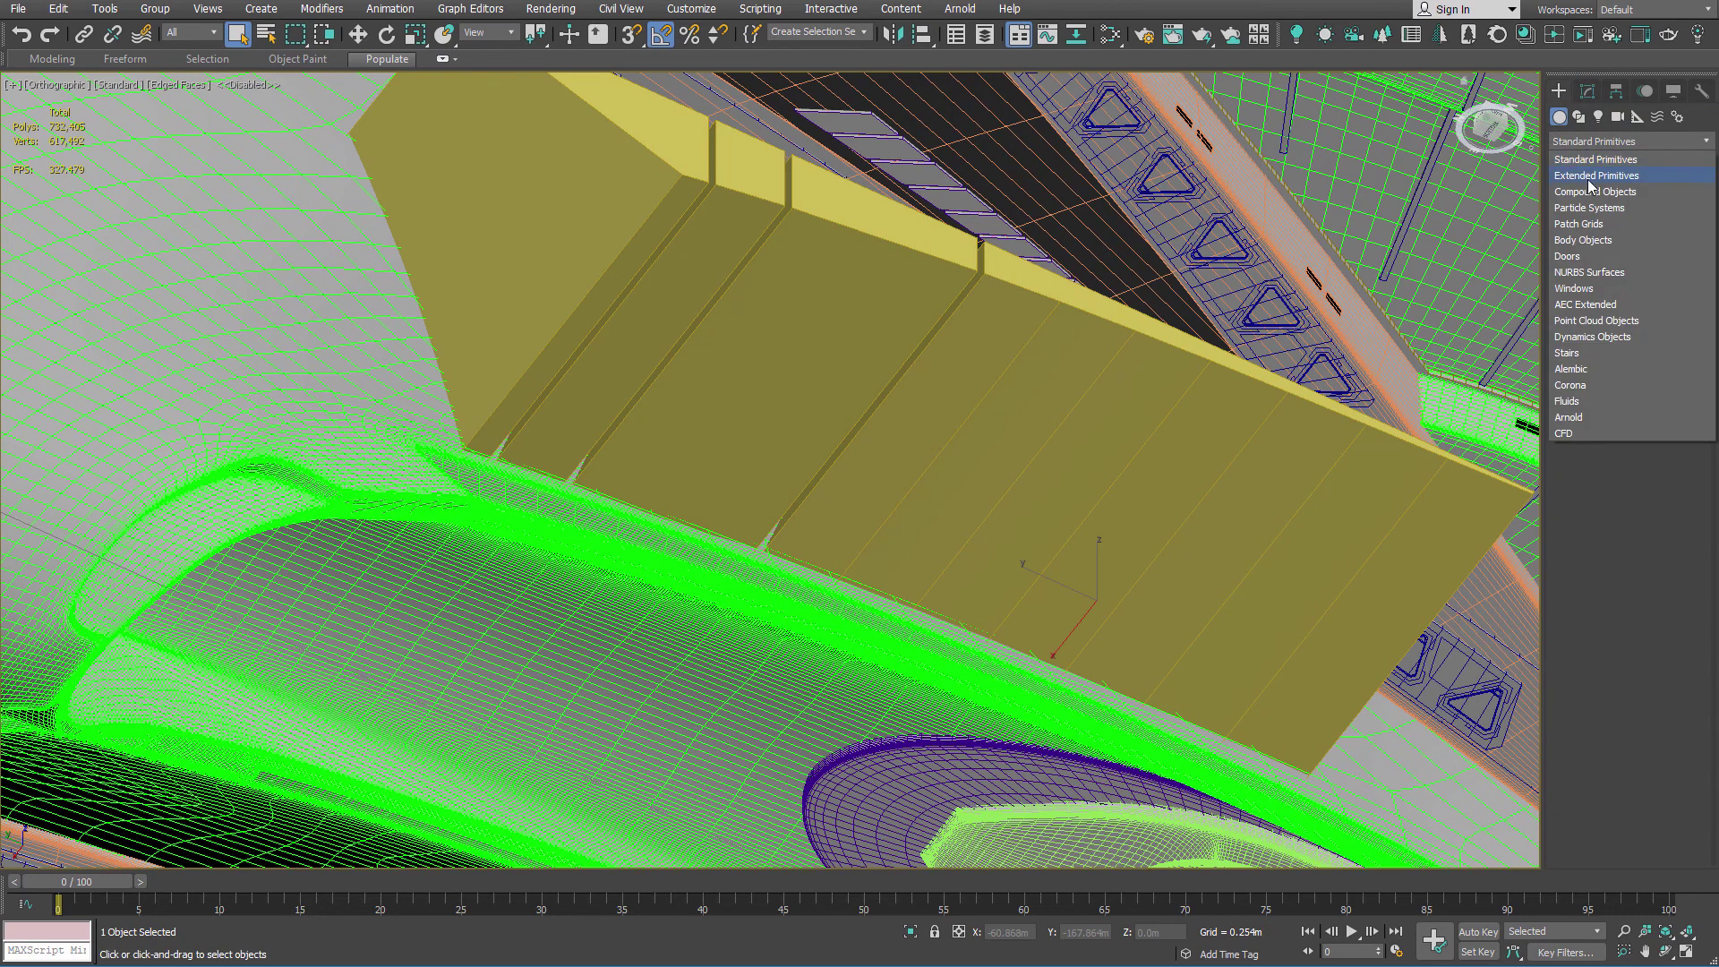
{"action": "left_click", "coordinate": [1592, 191]}
{"action": "left_click", "coordinate": [1596, 294]}
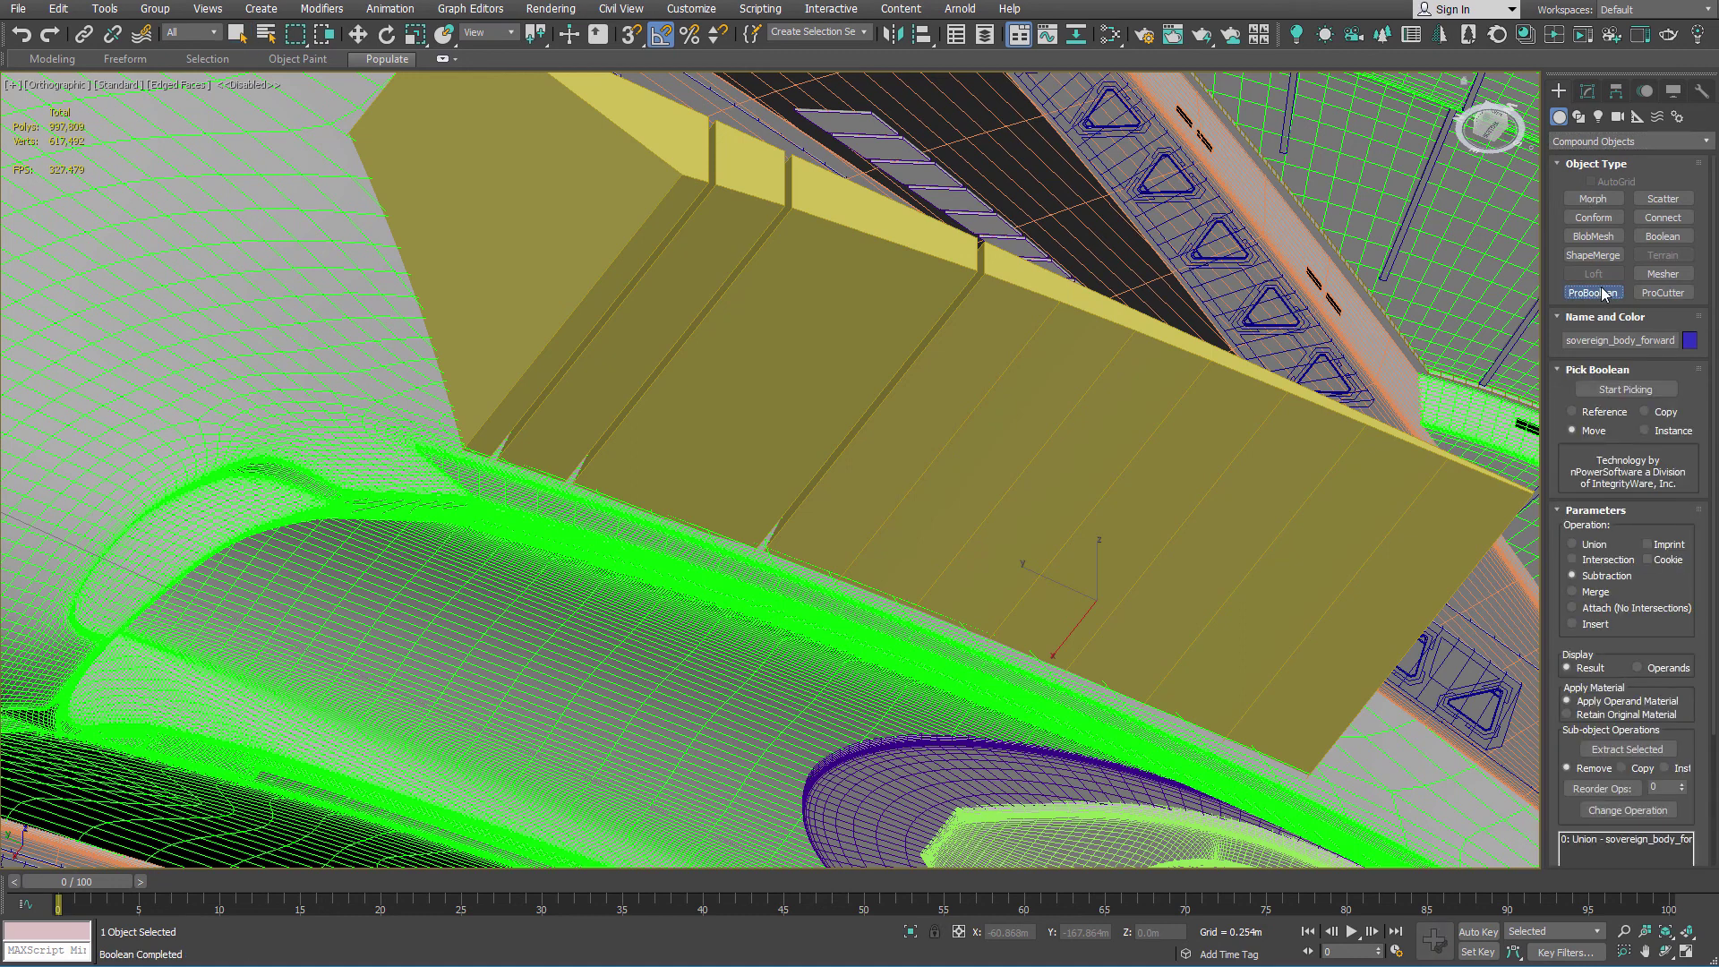
{"action": "left_click", "coordinate": [1655, 542]}
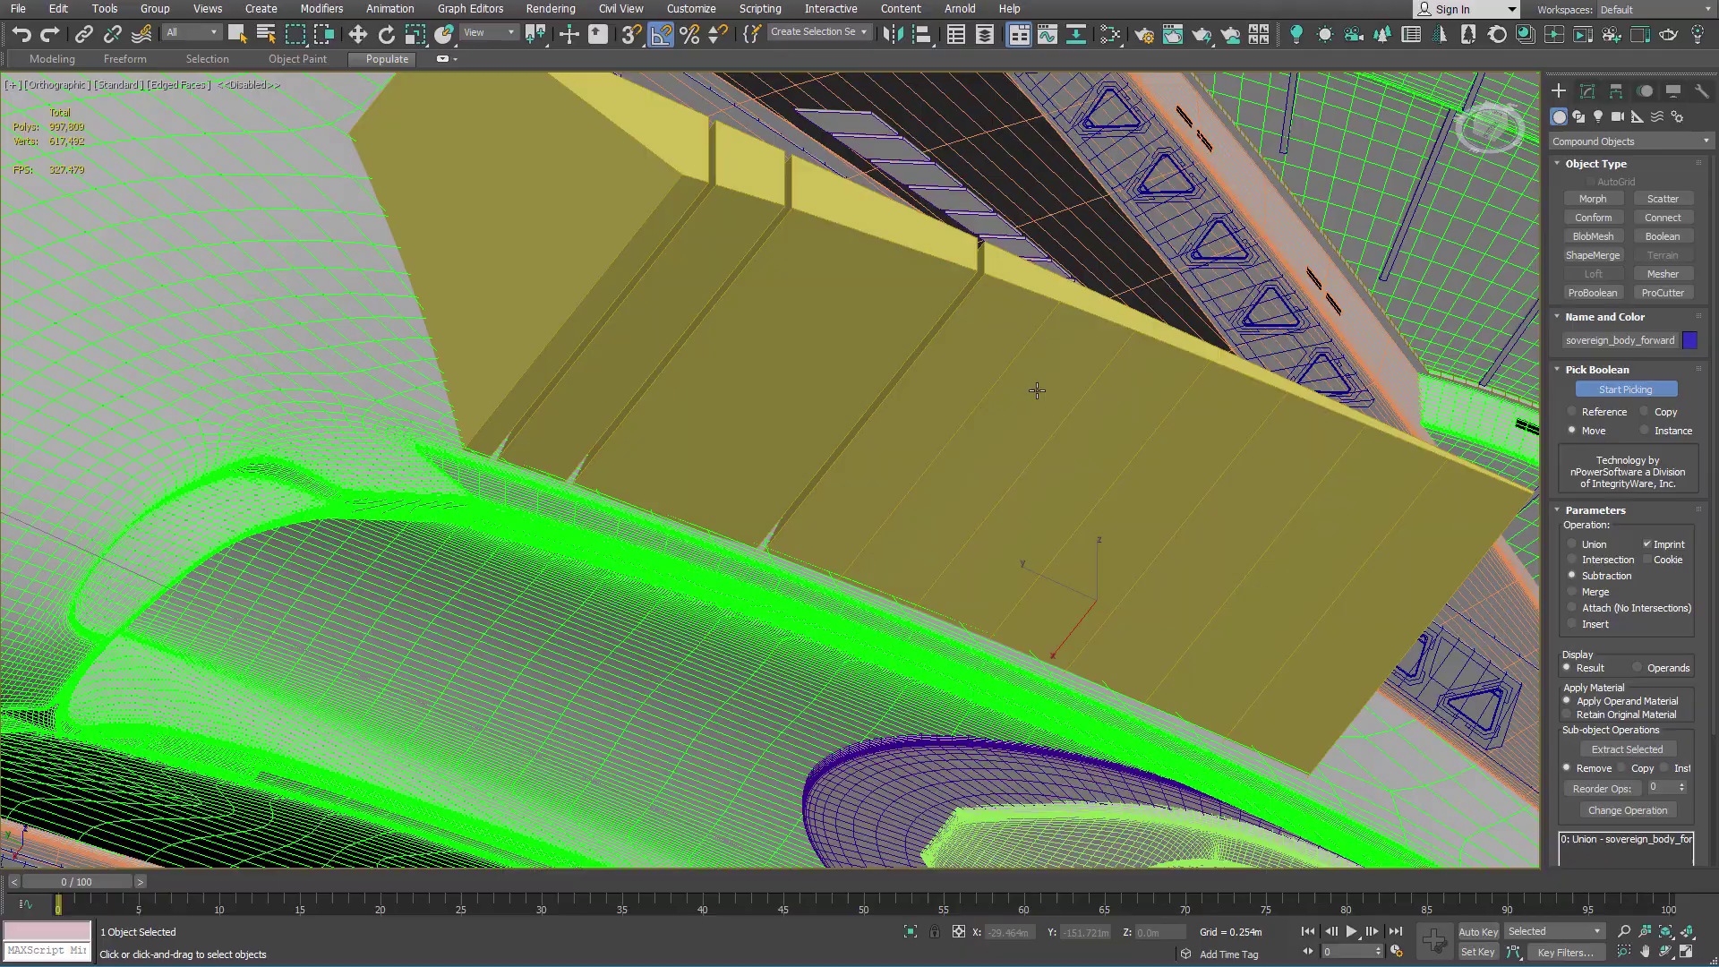
{"action": "left_click", "coordinate": [1037, 390]}
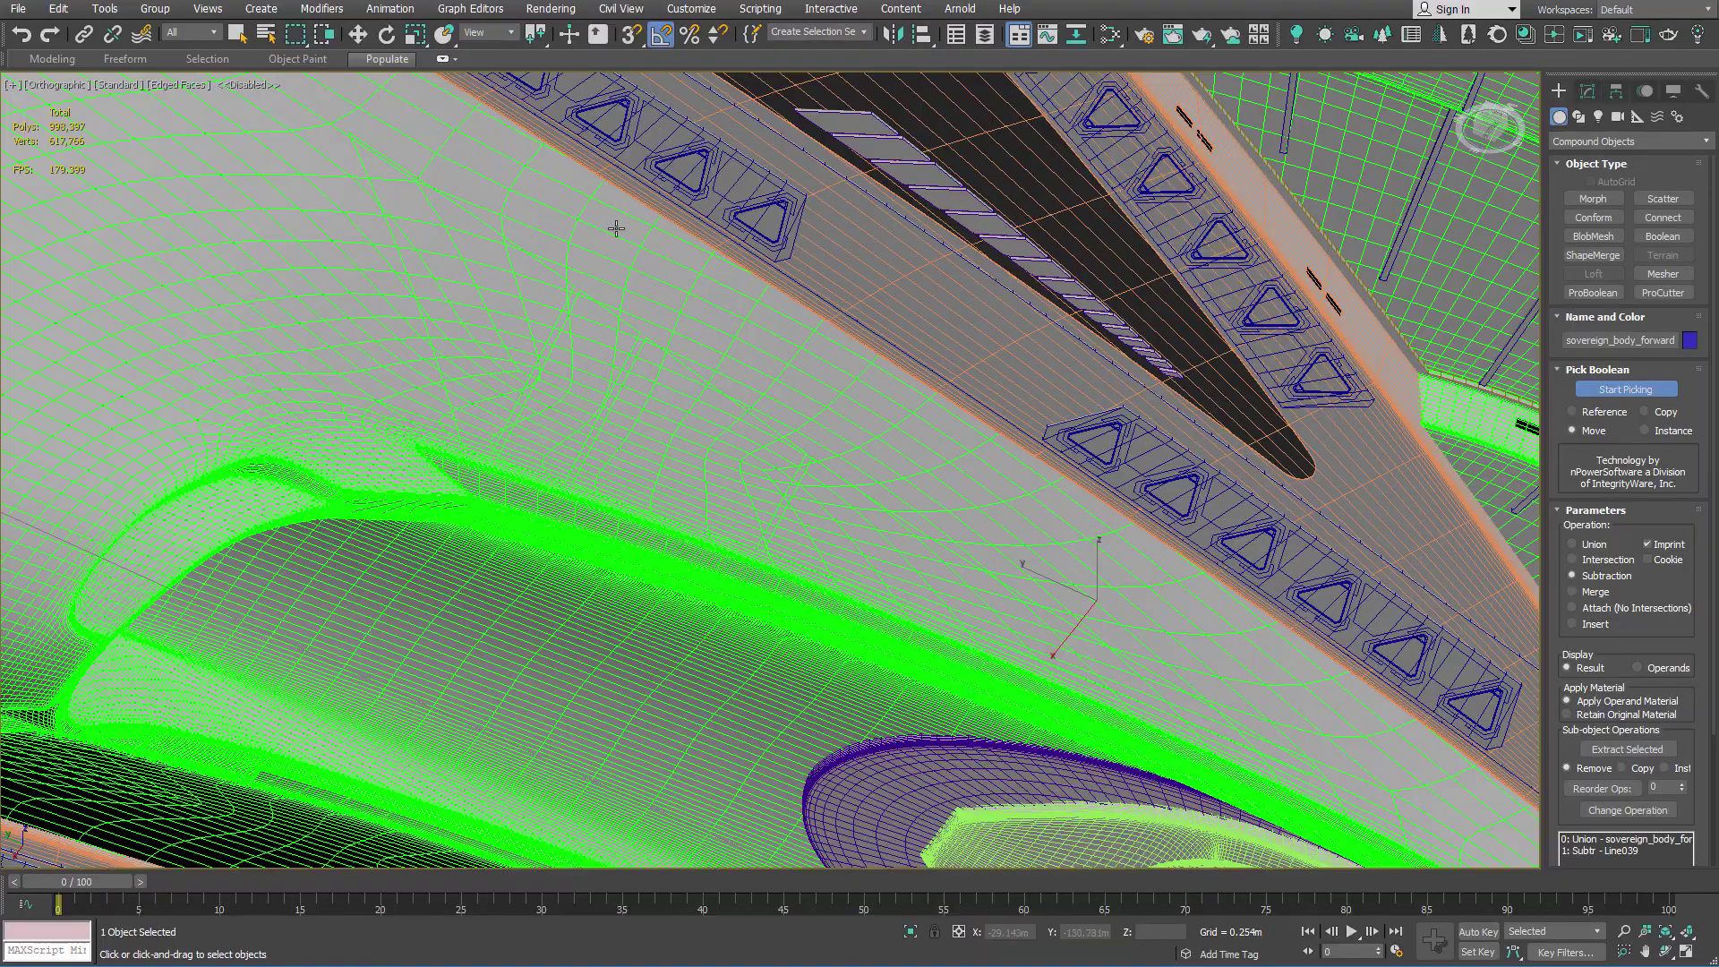
Step: Finish picking operands and convert the imprinted hull body to an Editable Poly
{"action": "middle_click_drag", "start_coordinate": [587, 293], "coordinate": [860, 152]}
{"action": "middle_click_drag", "start_coordinate": [1058, 302], "coordinate": [755, 395], "text": "alt"}
{"action": "scroll", "coordinate": [750, 396], "scroll_direction": "up", "scroll_amount": 4}
{"action": "right_click", "coordinate": [750, 396]}
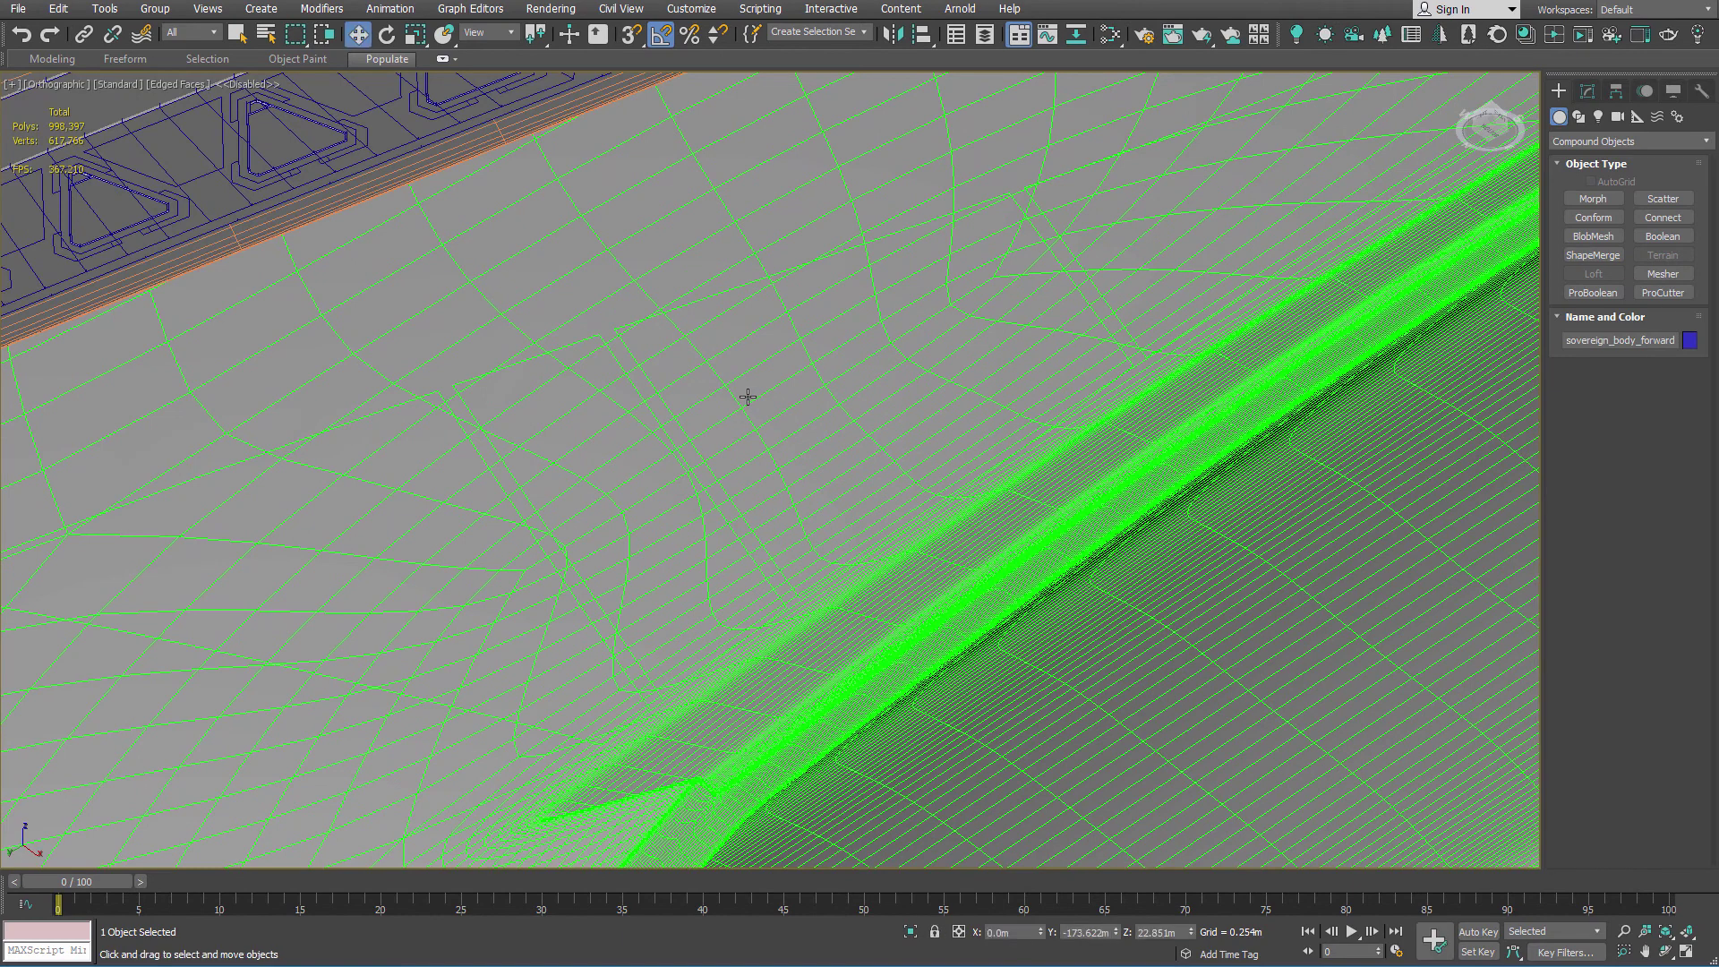
{"action": "right_click", "coordinate": [750, 388]}
{"action": "mouse_move", "coordinate": [855, 573]}
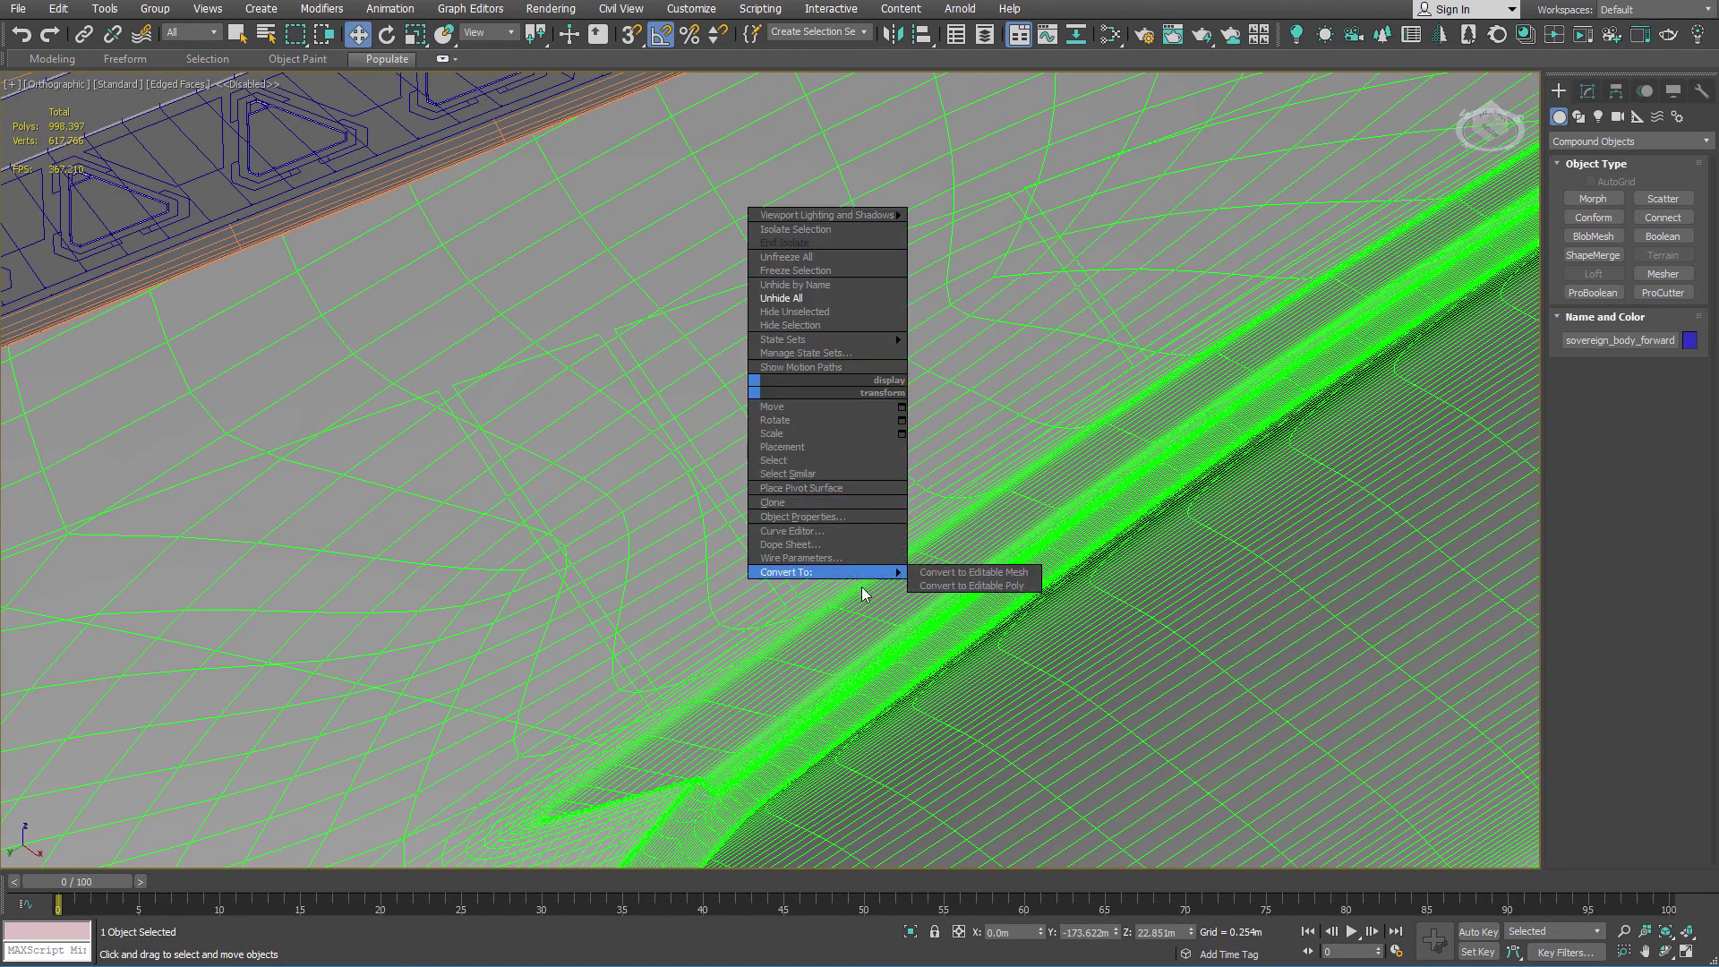
{"action": "left_click", "coordinate": [972, 585]}
Step: Enter polygon editing on the forward hull body and turn on Ignore Backfacing
{"action": "left_click", "coordinate": [1590, 94]}
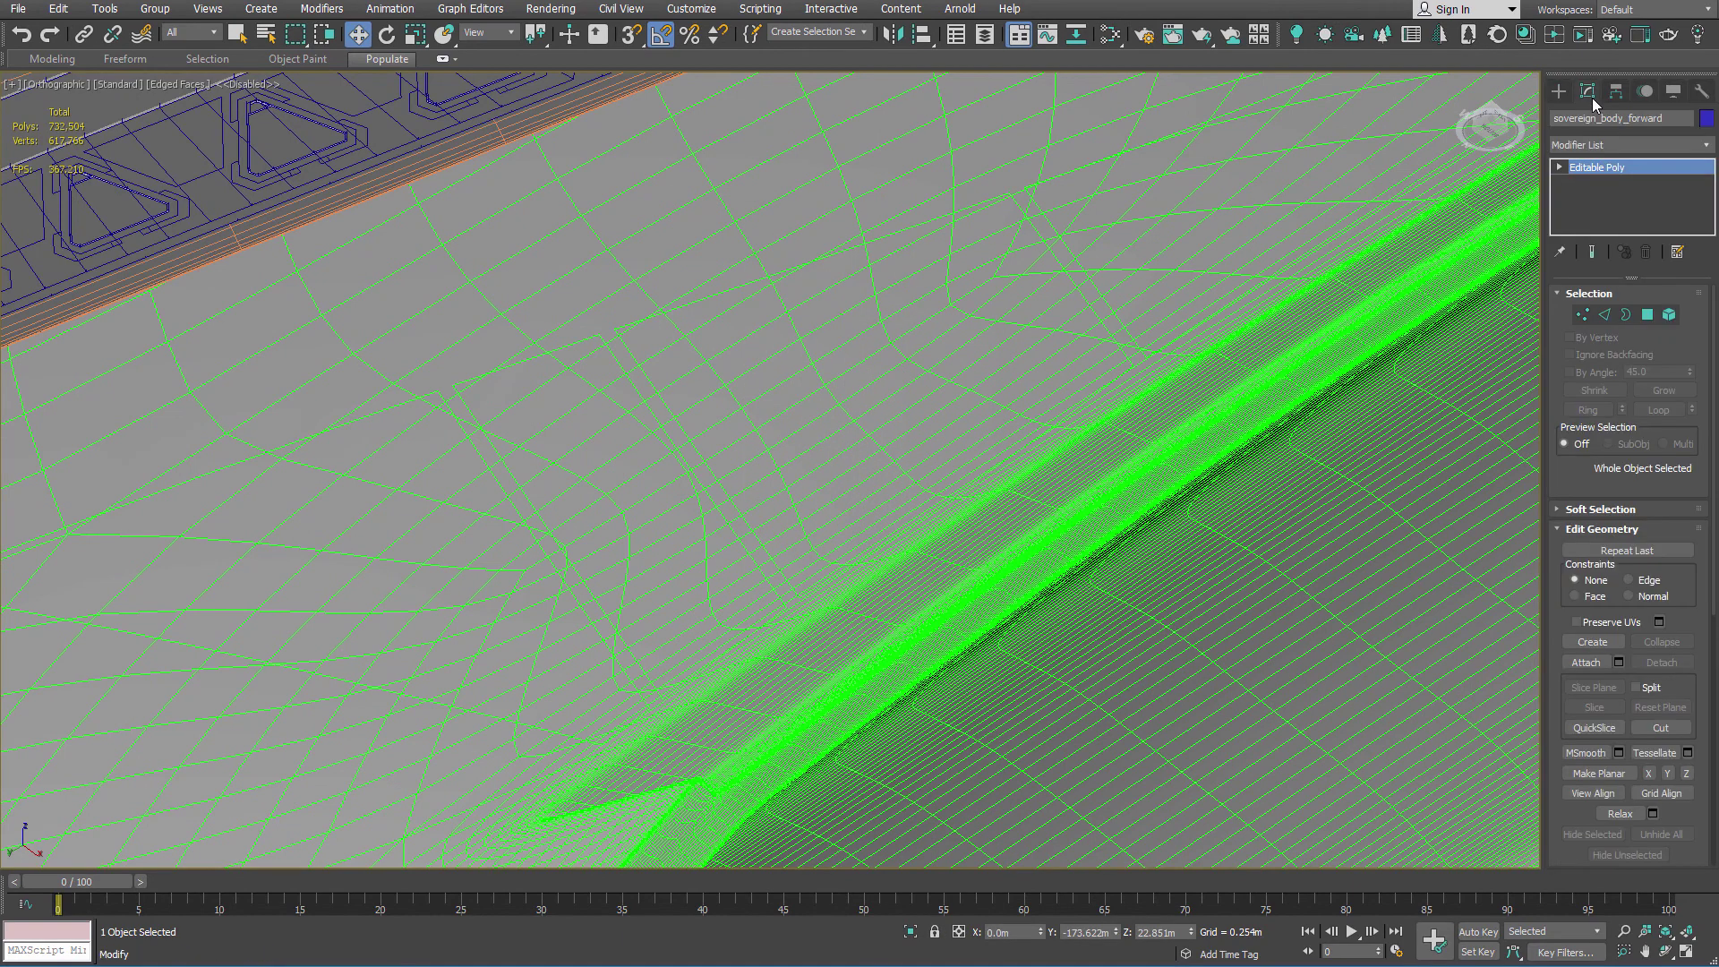
{"action": "left_click", "coordinate": [1647, 314]}
{"action": "left_click", "coordinate": [1620, 353]}
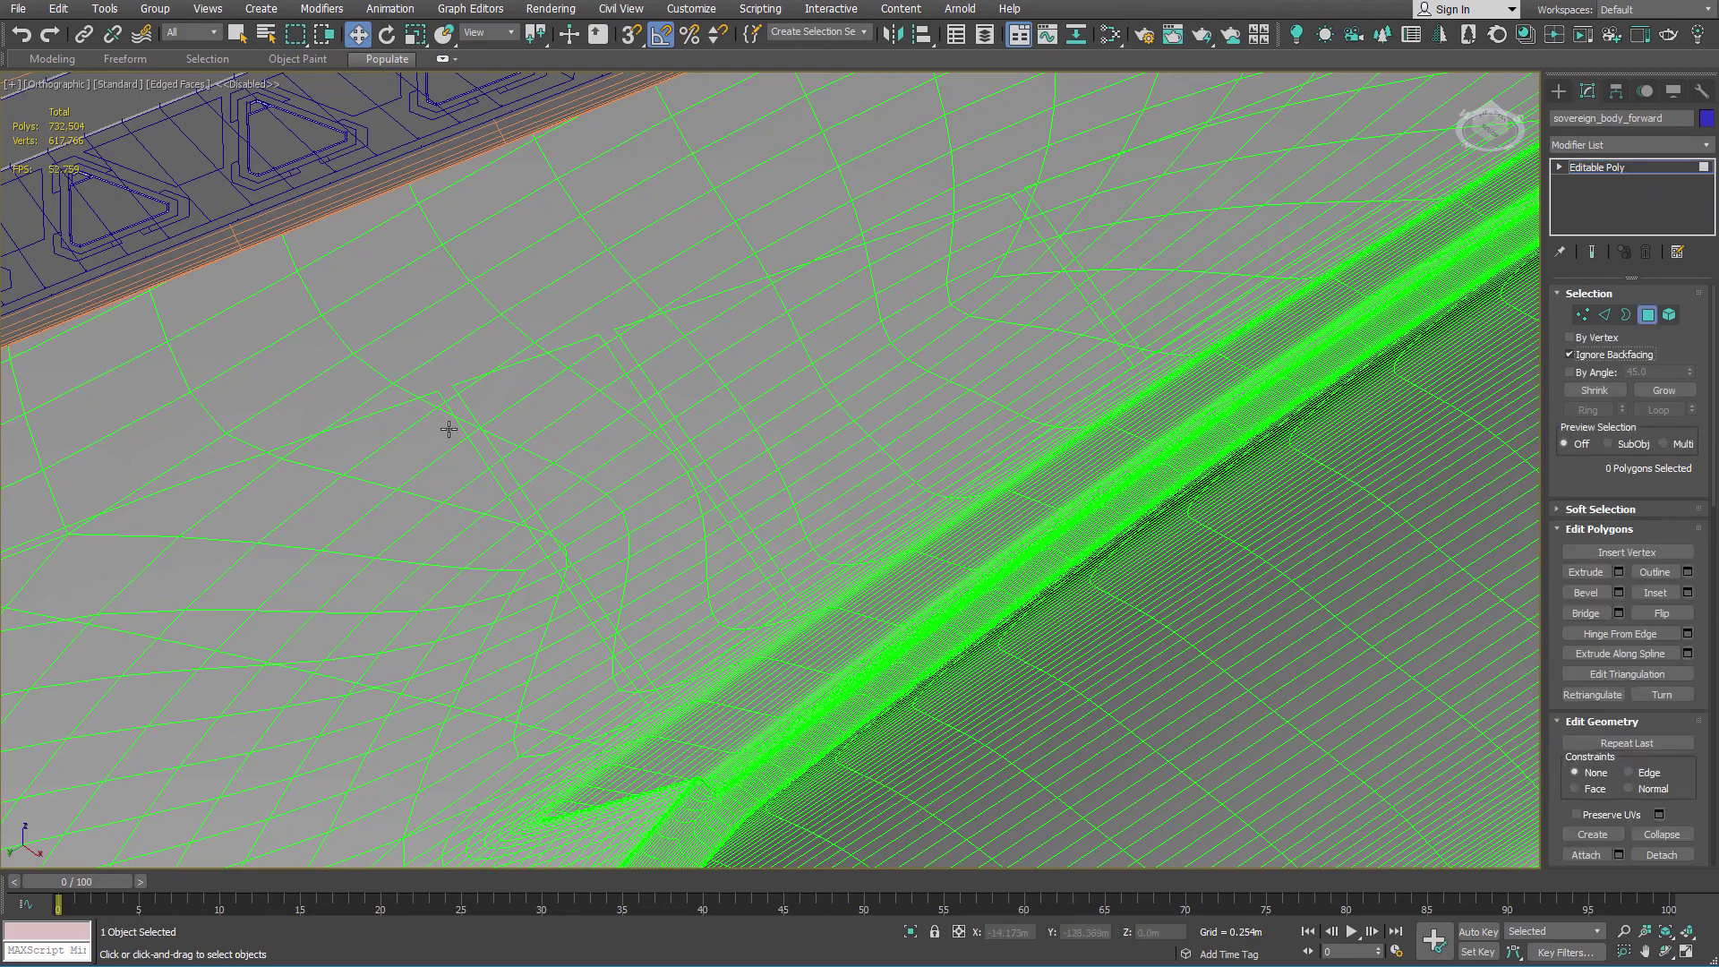
Step: Select all polygons inside the four imprinted panel sections beside the central spine, leaving out the gap strips
{"action": "middle_click_drag", "start_coordinate": [315, 430], "coordinate": [979, 276]}
{"action": "scroll", "coordinate": [684, 408], "scroll_direction": "up", "scroll_amount": 4}
{"action": "left_click", "coordinate": [693, 377]}
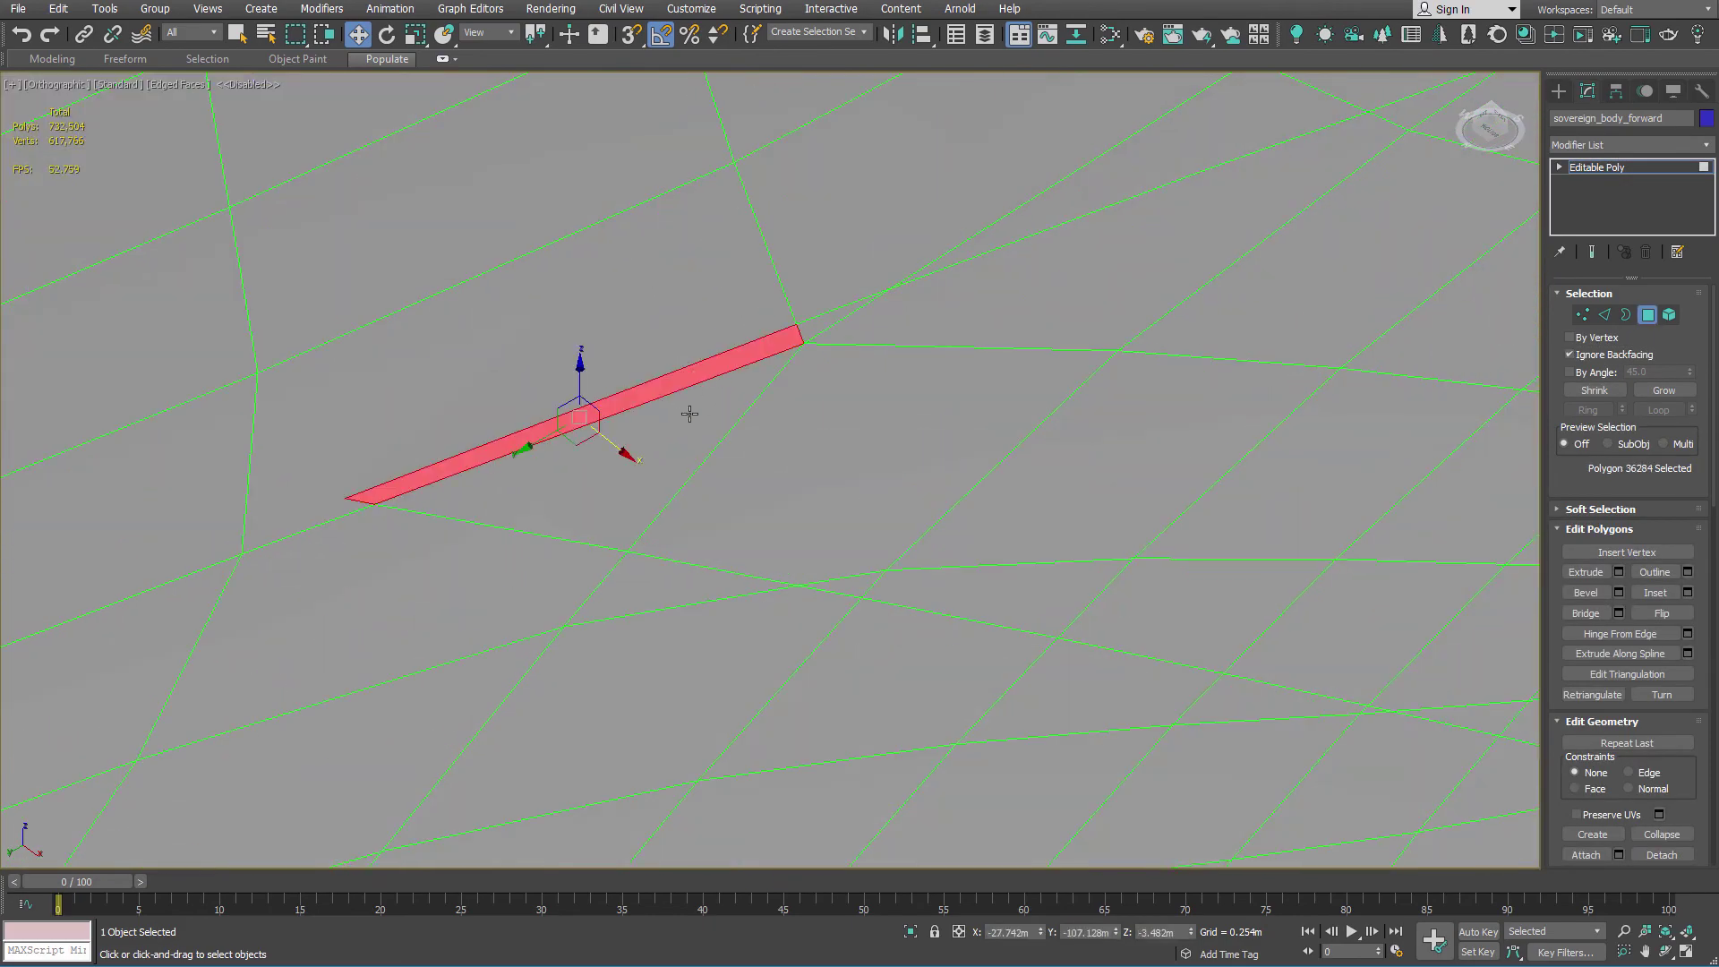
{"action": "key", "text": "q"}
{"action": "left_click", "coordinate": [689, 412]}
{"action": "left_click", "coordinate": [699, 380], "text": "ctrl"}
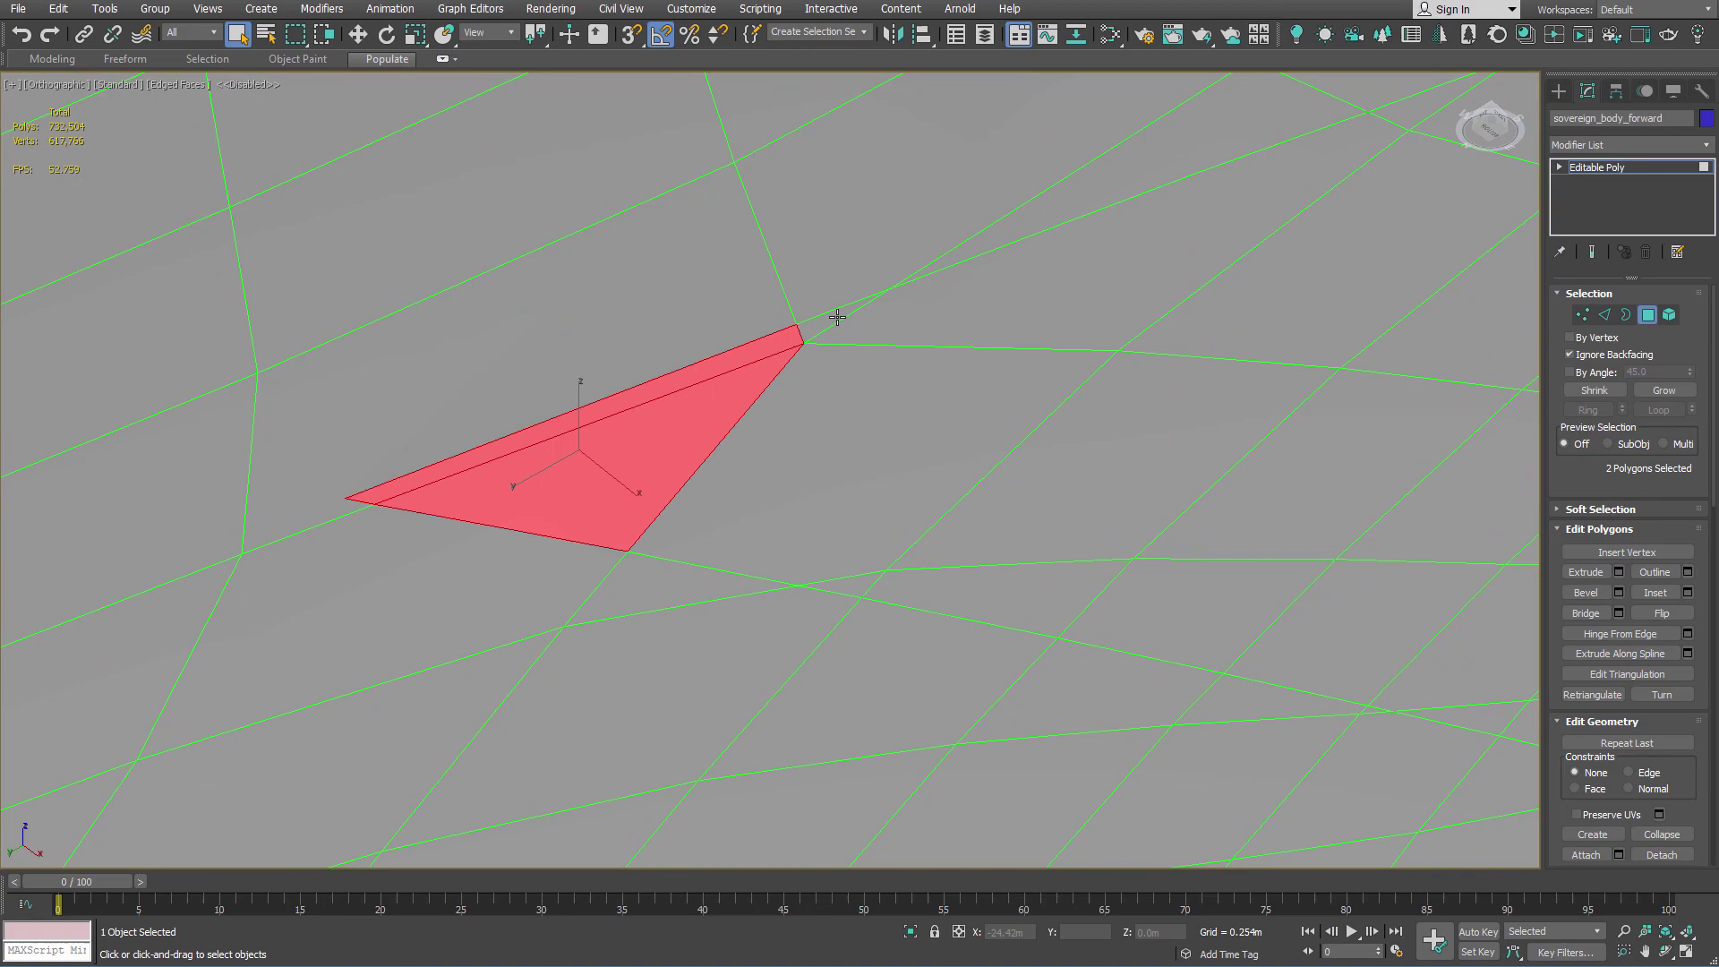
{"action": "left_click", "coordinate": [830, 321], "text": "ctrl"}
{"action": "left_click", "coordinate": [864, 367], "text": "ctrl"}
{"action": "left_click", "coordinate": [1017, 309], "text": "ctrl"}
{"action": "scroll", "coordinate": [1021, 311], "scroll_direction": "down", "scroll_amount": 2}
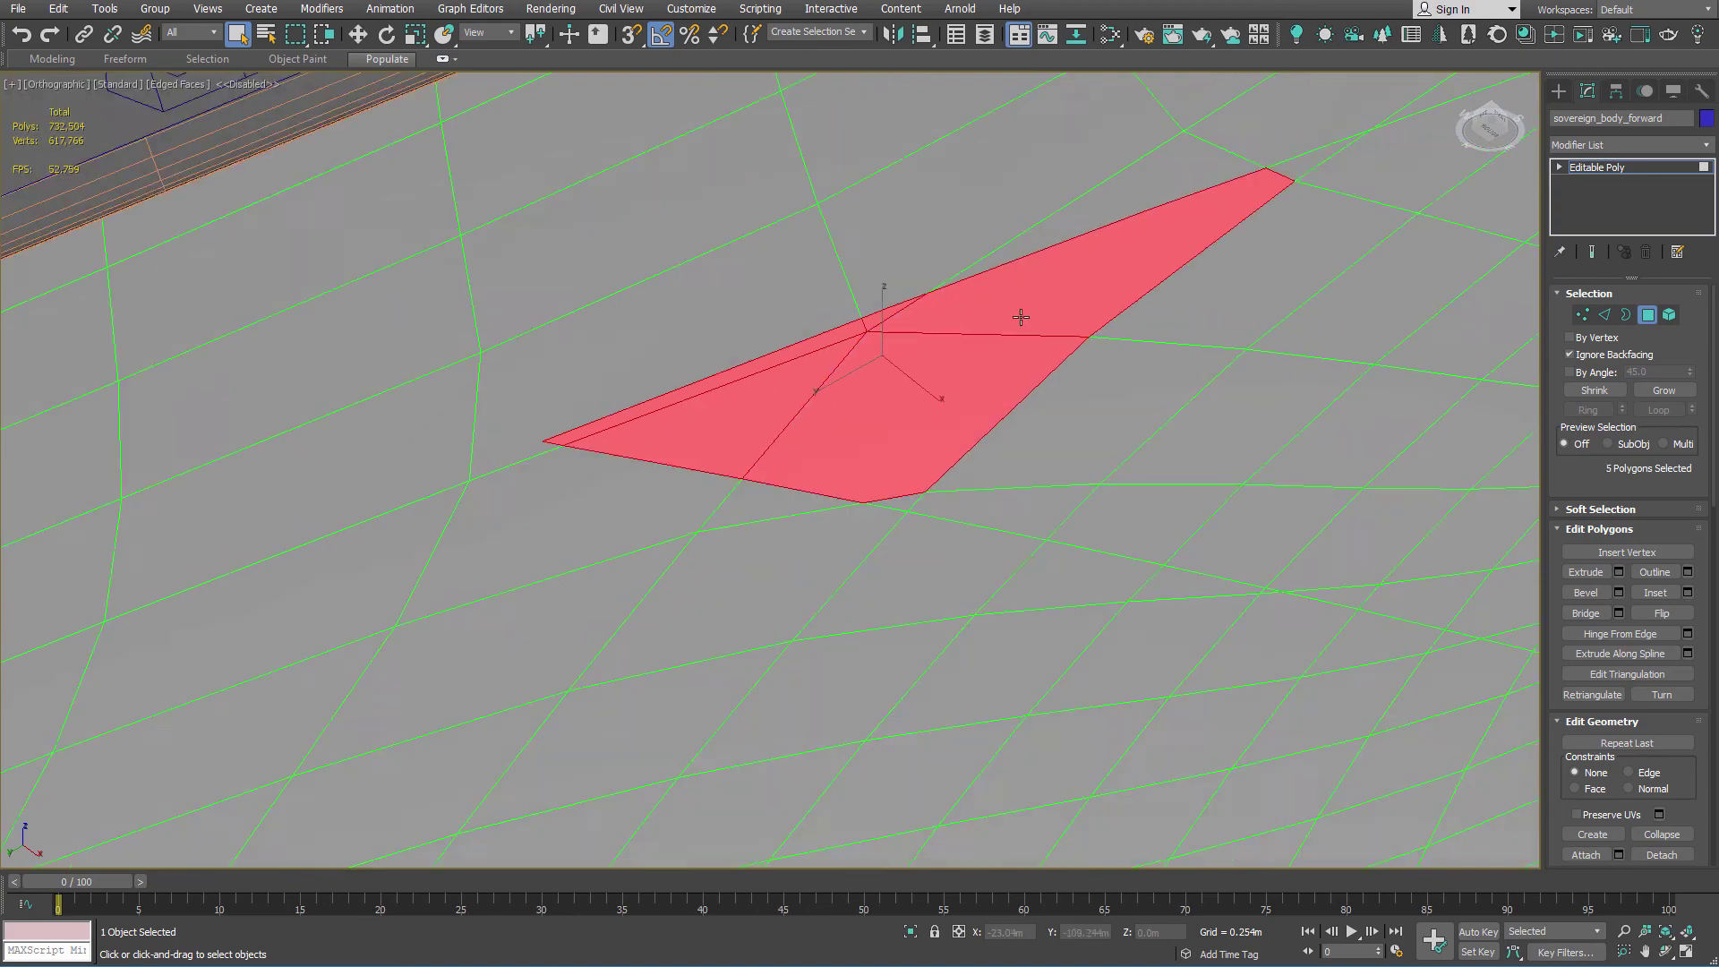
{"action": "left_click", "coordinate": [1078, 368], "text": "ctrl"}
{"action": "left_click", "coordinate": [1008, 441], "text": "ctrl"}
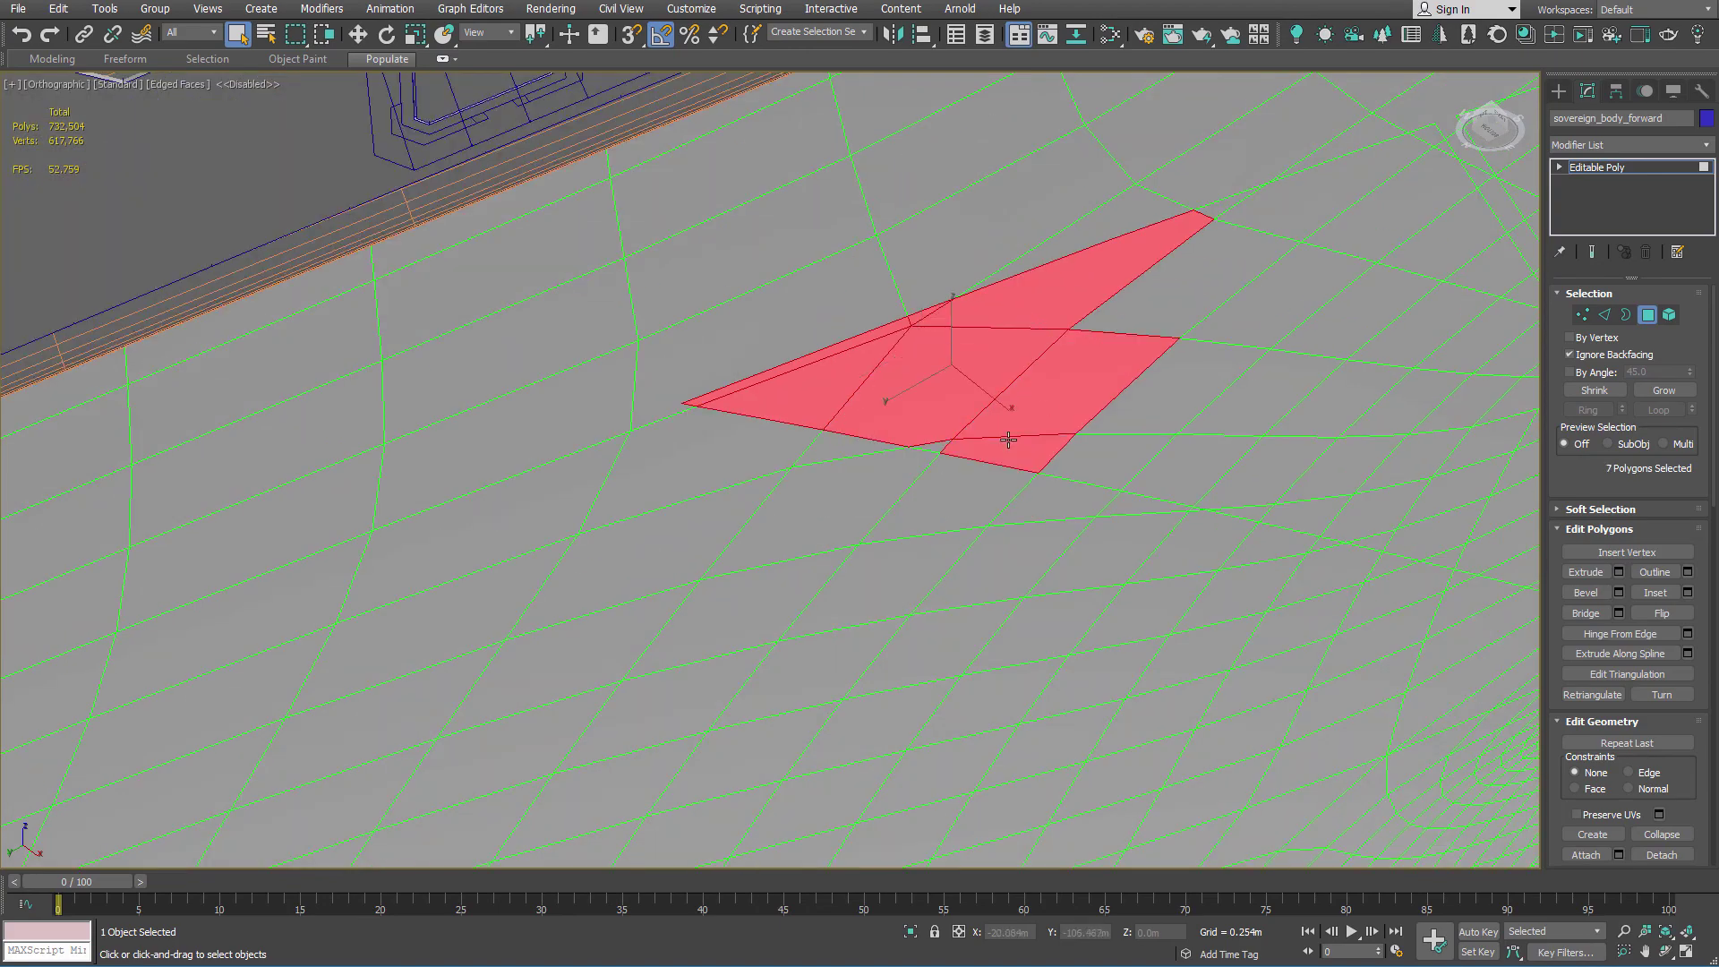
{"action": "left_click", "coordinate": [1182, 298], "text": "ctrl"}
{"action": "left_click", "coordinate": [1251, 307], "text": "ctrl"}
{"action": "scroll", "coordinate": [1151, 340], "scroll_direction": "down", "scroll_amount": 5}
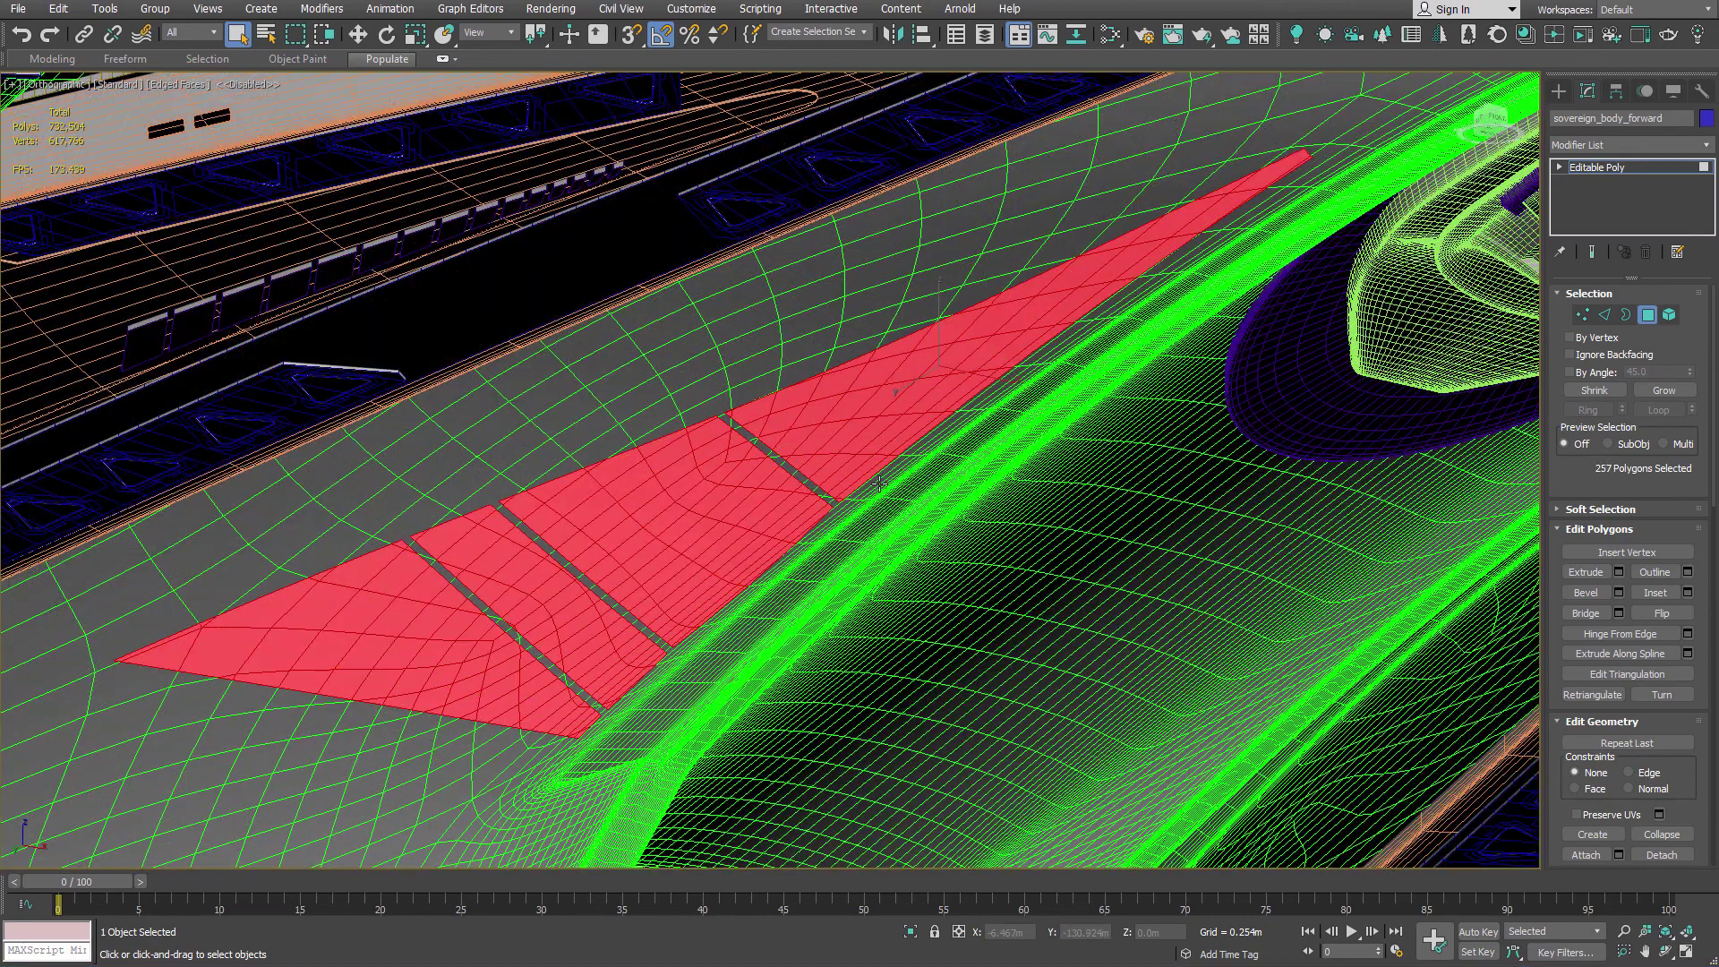
Step: Open the Extrude settings for the selected panel polygons and examine the preview's walls and gaps with and without edged faces
{"action": "right_click", "coordinate": [684, 450]}
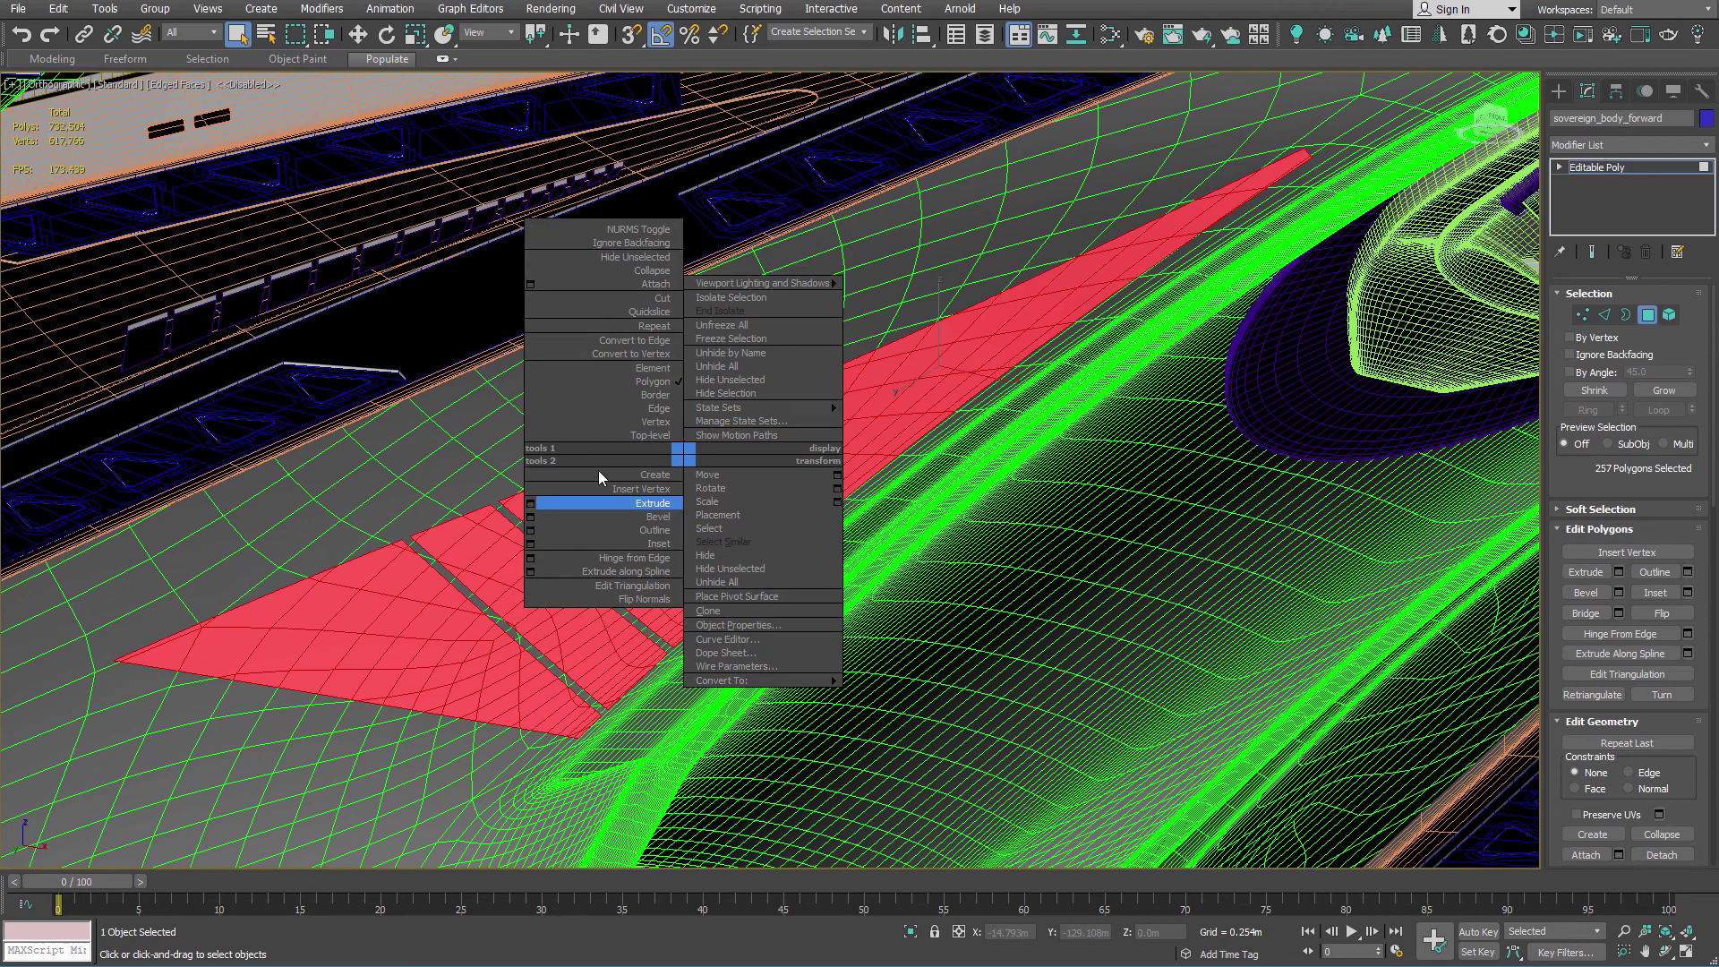
{"action": "left_click", "coordinate": [525, 501]}
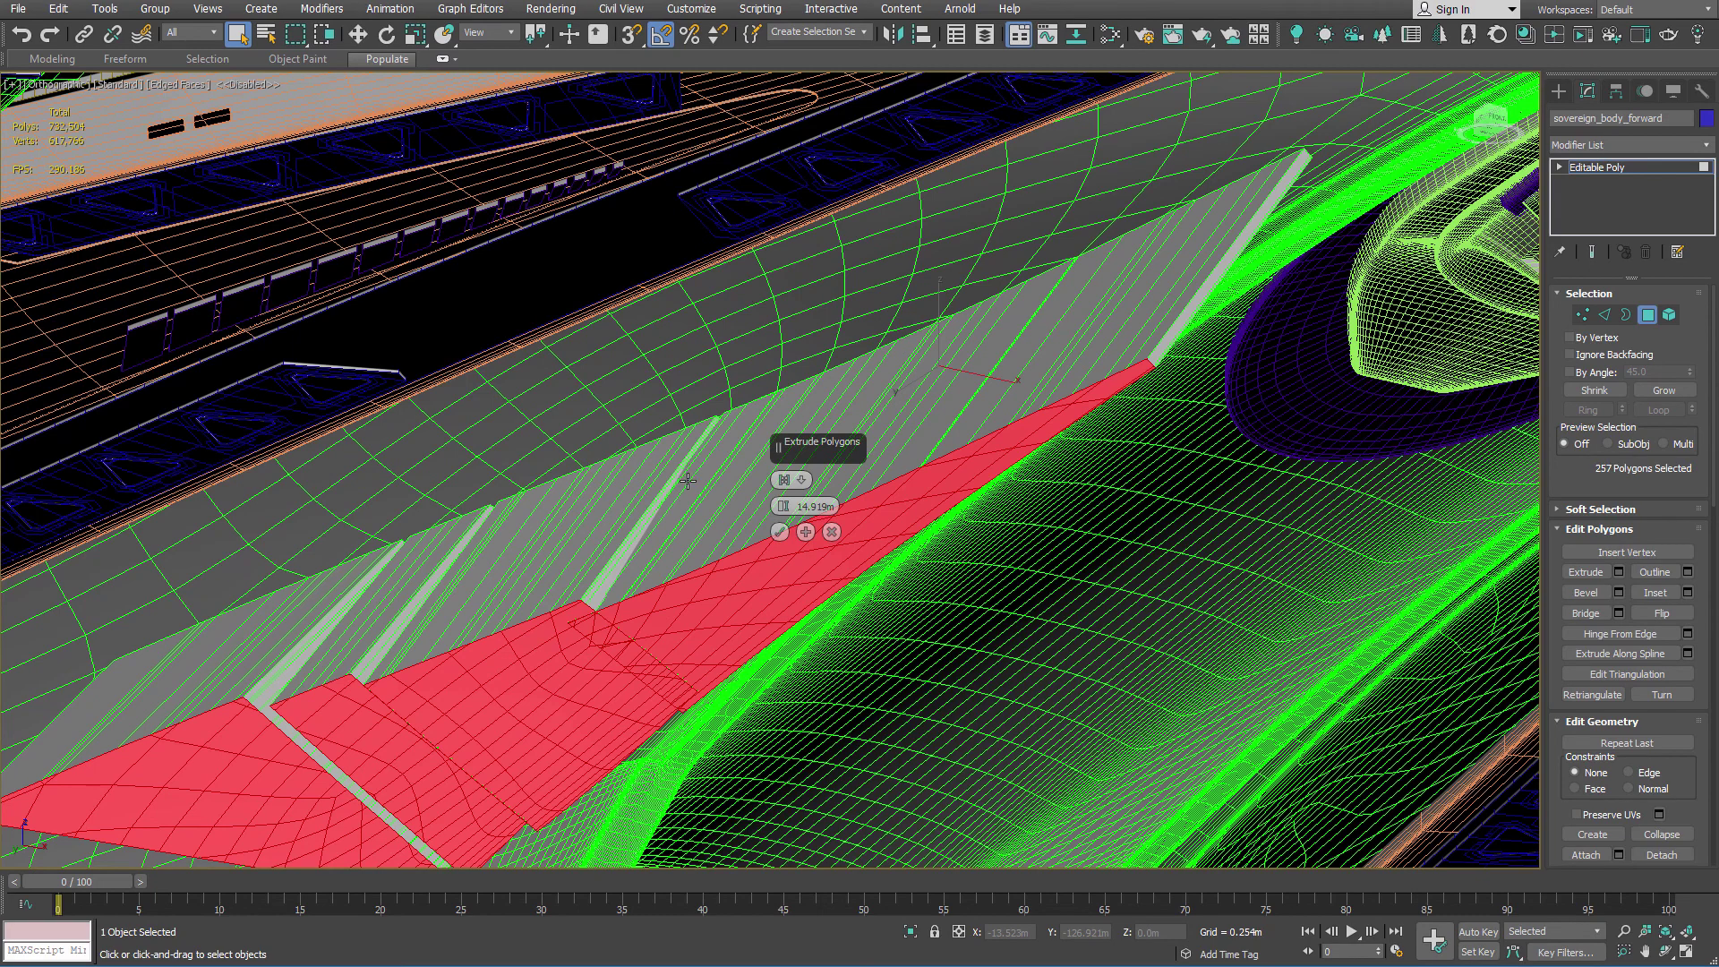
{"action": "key", "text": "F4"}
{"action": "scroll", "coordinate": [1226, 358], "scroll_direction": "up", "scroll_amount": 4}
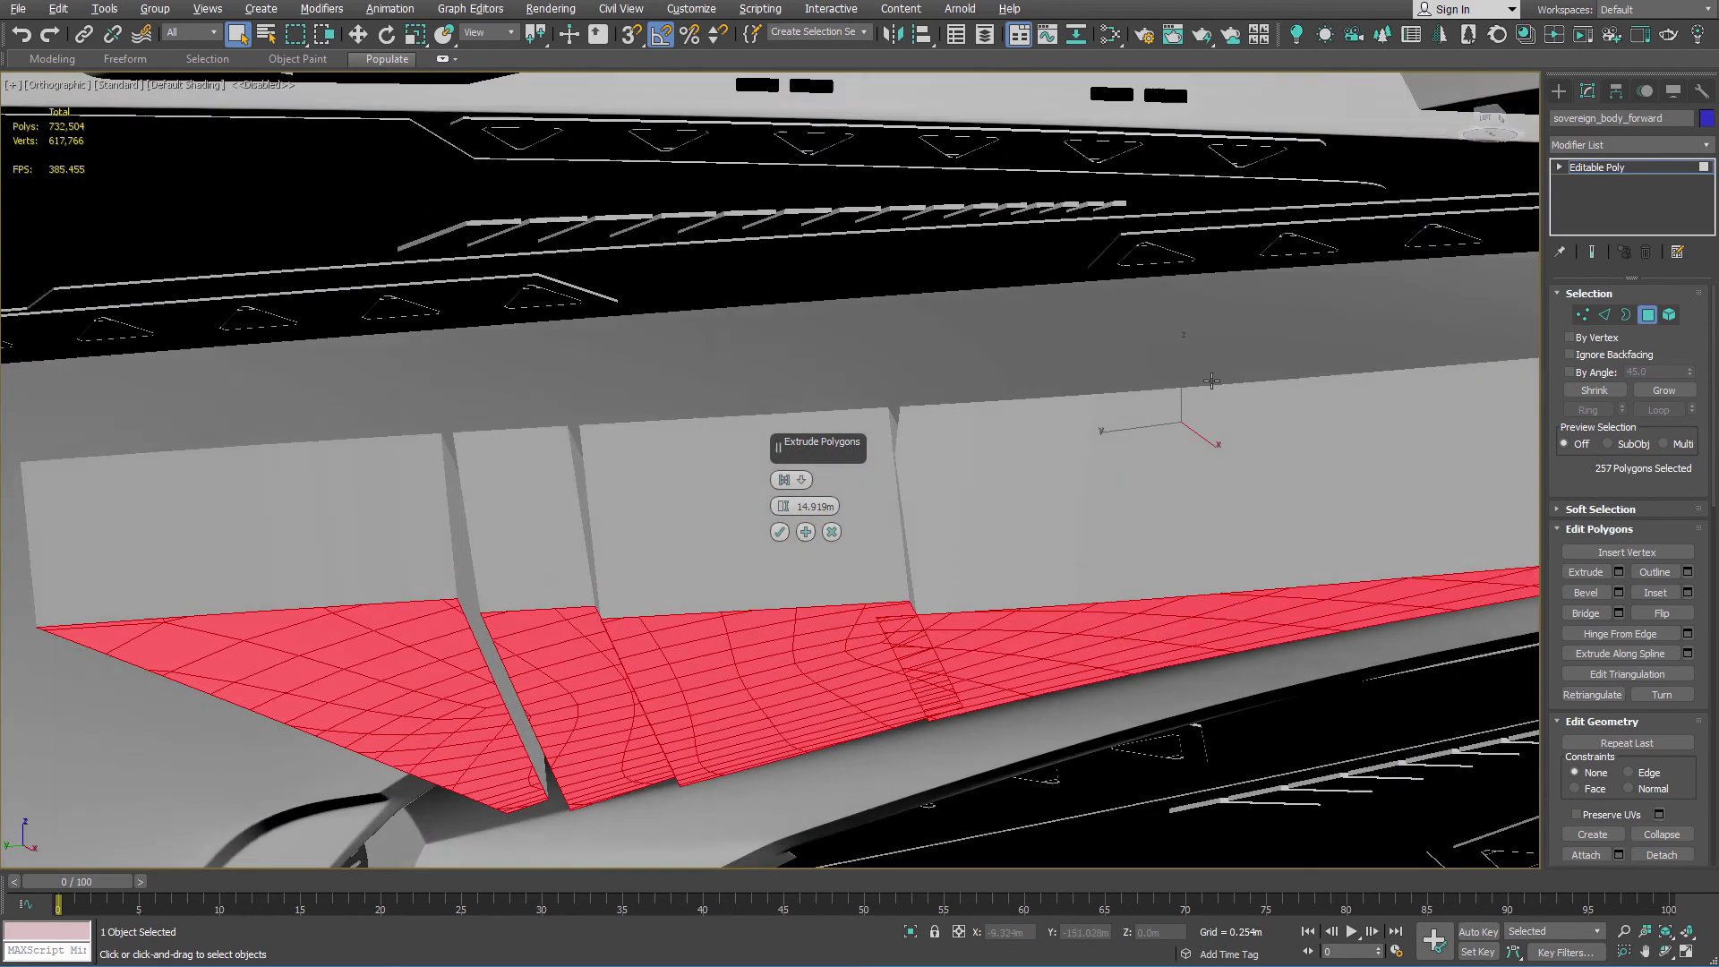
{"action": "middle_click_drag", "start_coordinate": [1211, 381], "coordinate": [1235, 598], "text": "alt"}
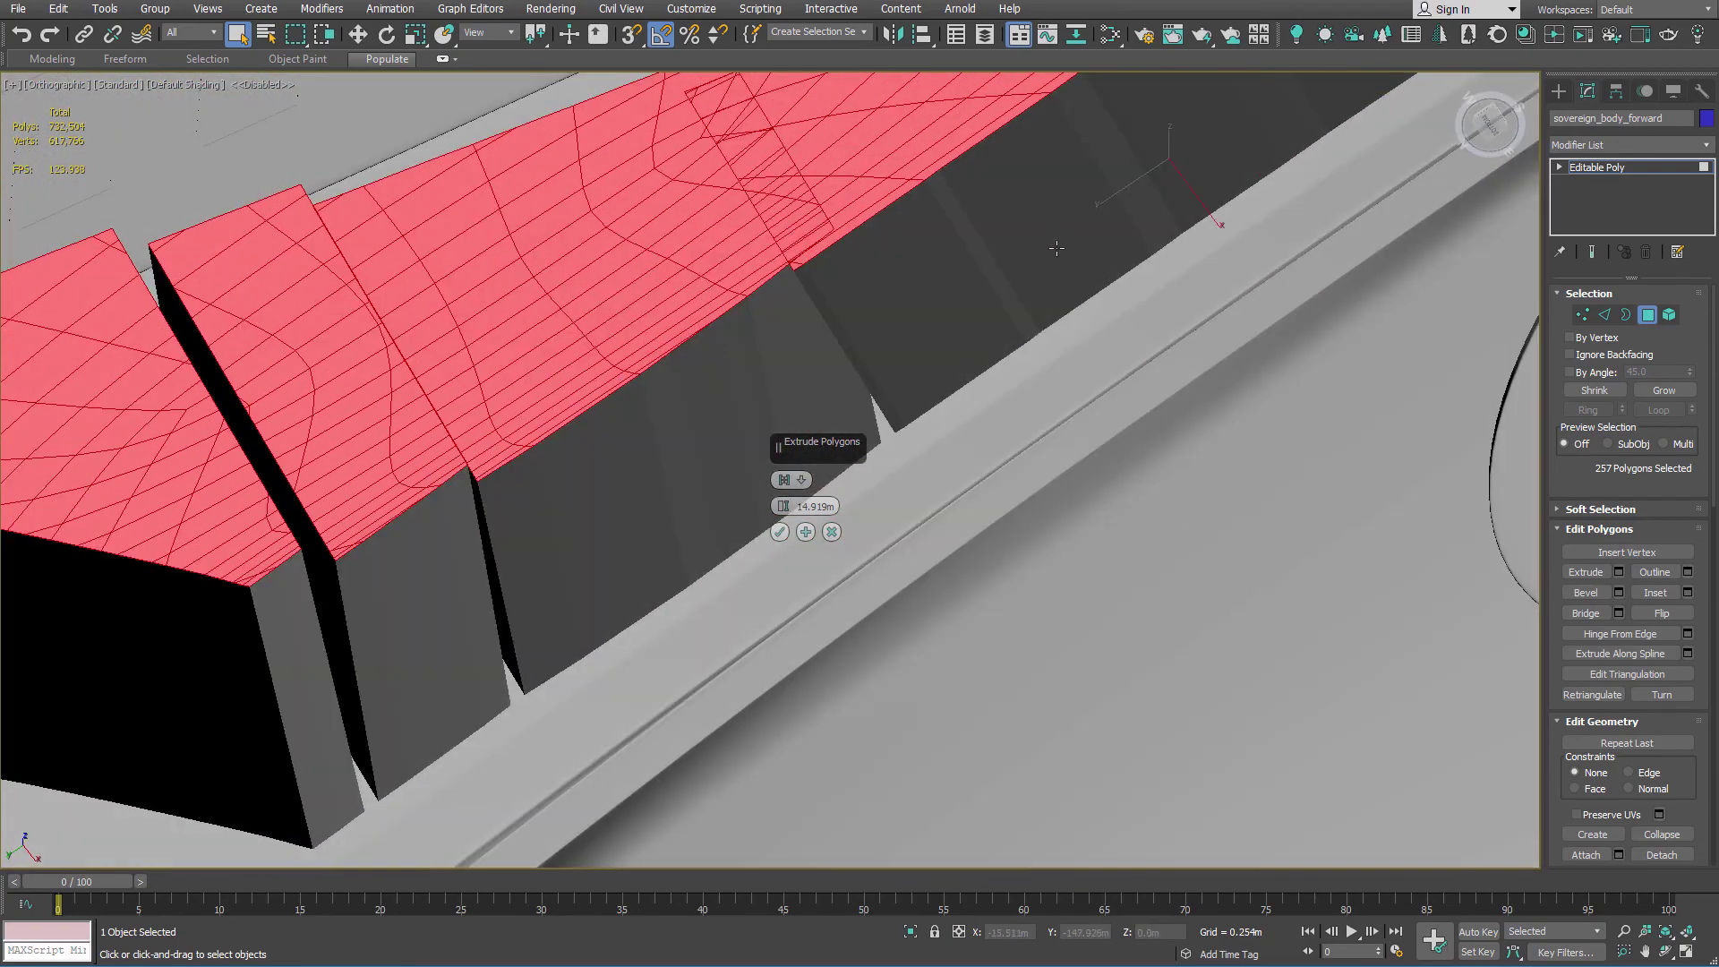
{"action": "scroll", "coordinate": [1056, 250], "scroll_direction": "up", "scroll_amount": 4}
{"action": "middle_click_drag", "start_coordinate": [1065, 292], "coordinate": [1075, 474]}
{"action": "key", "text": "F4"}
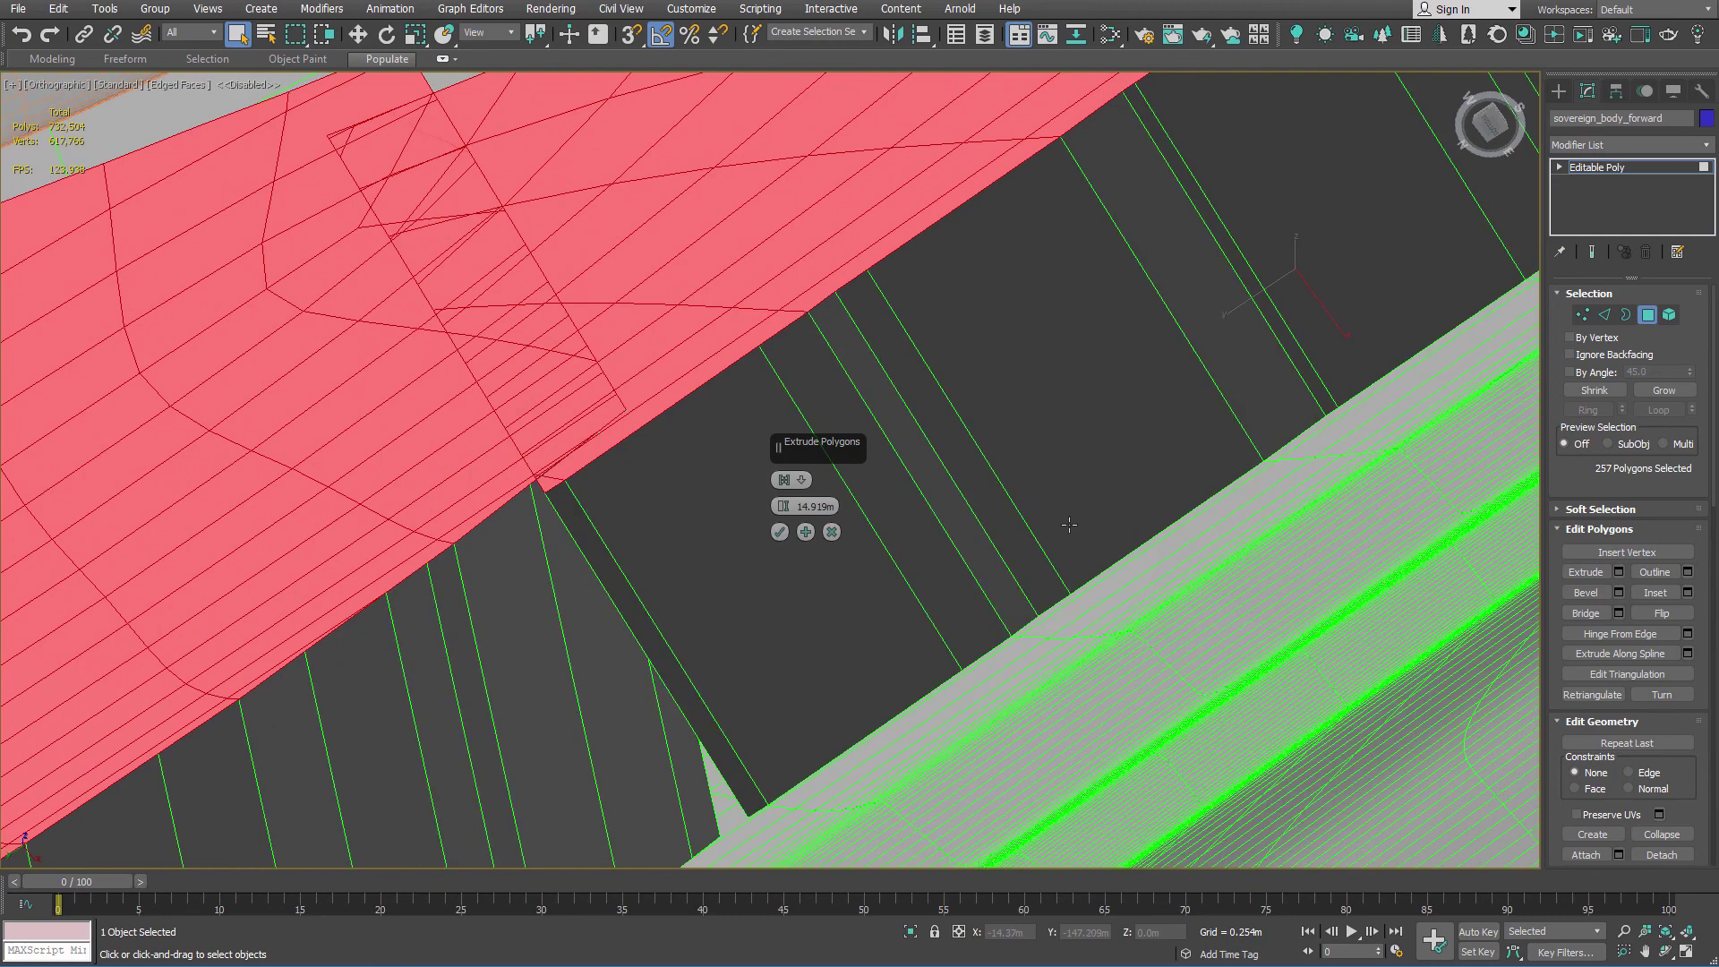
{"action": "scroll", "coordinate": [1053, 683], "scroll_direction": "up", "scroll_amount": 2}
{"action": "scroll", "coordinate": [1052, 550], "scroll_direction": "down", "scroll_amount": 5}
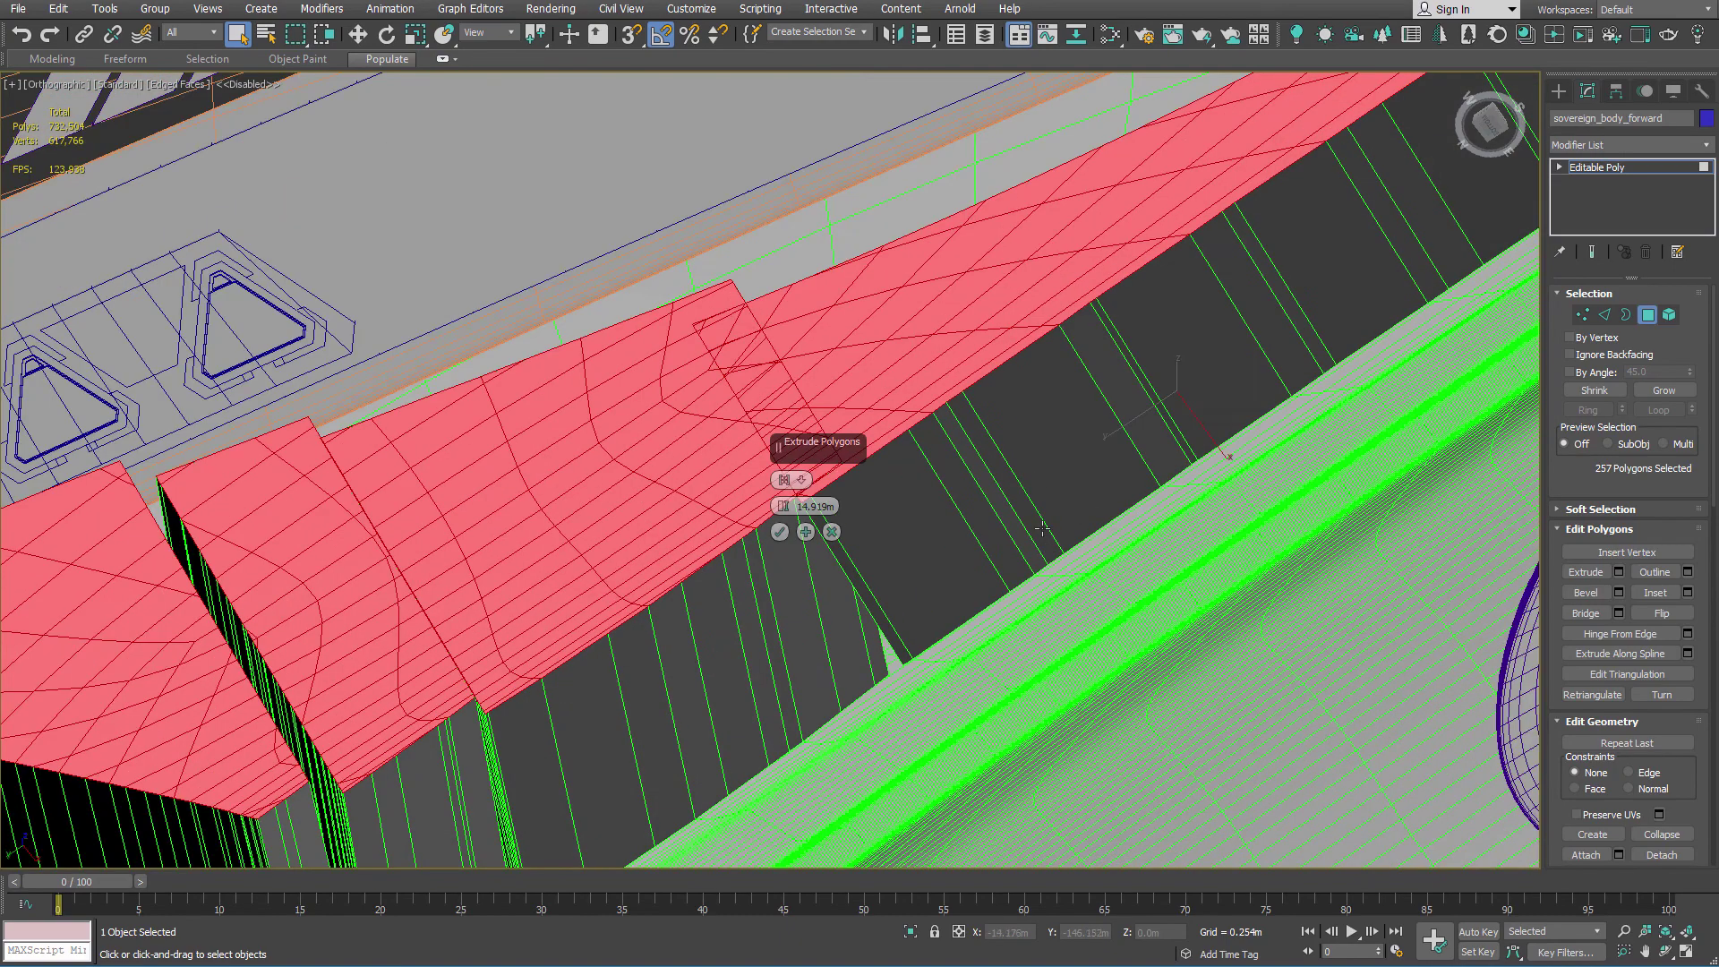
{"action": "key", "text": "F4"}
{"action": "scroll", "coordinate": [1042, 537], "scroll_direction": "down", "scroll_amount": 2}
{"action": "middle_click_drag", "start_coordinate": [1042, 537], "coordinate": [1116, 447]}
{"action": "scroll", "coordinate": [878, 533], "scroll_direction": "up", "scroll_amount": 2}
Step: Set the panel polygons' extrusion height to 0.07 m
{"action": "left_click", "coordinate": [802, 506]}
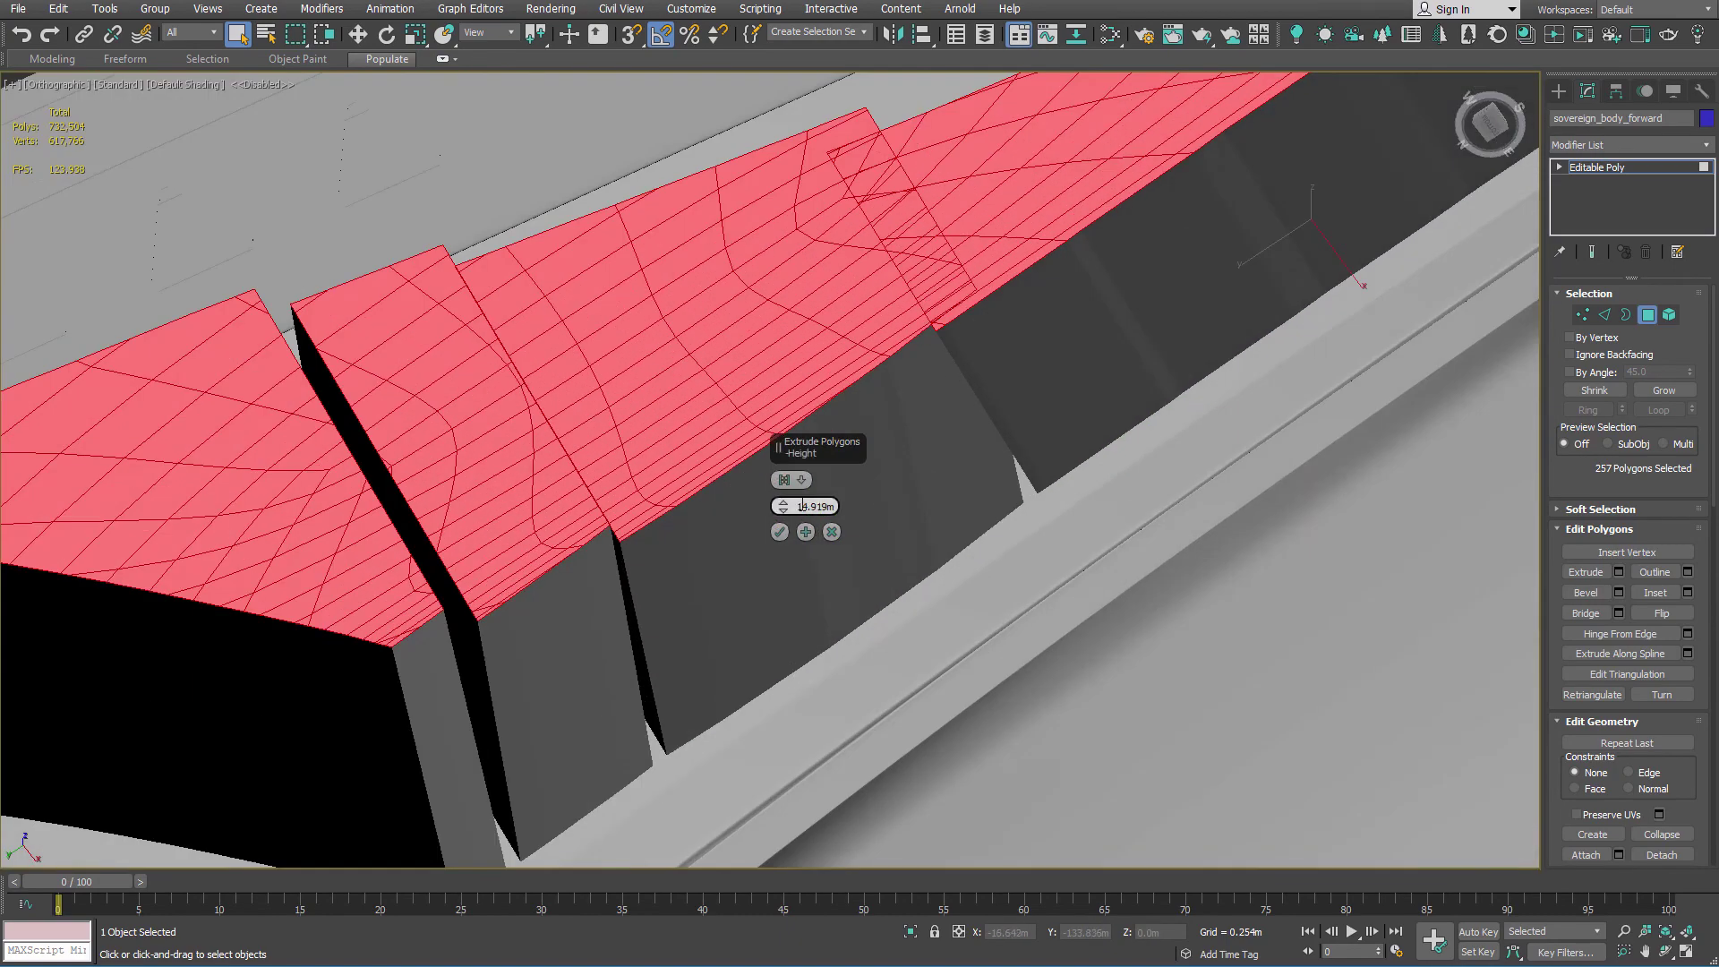
{"action": "double_click", "coordinate": [798, 506]}
{"action": "type", "text": "0.07"}
{"action": "key", "text": "Return"}
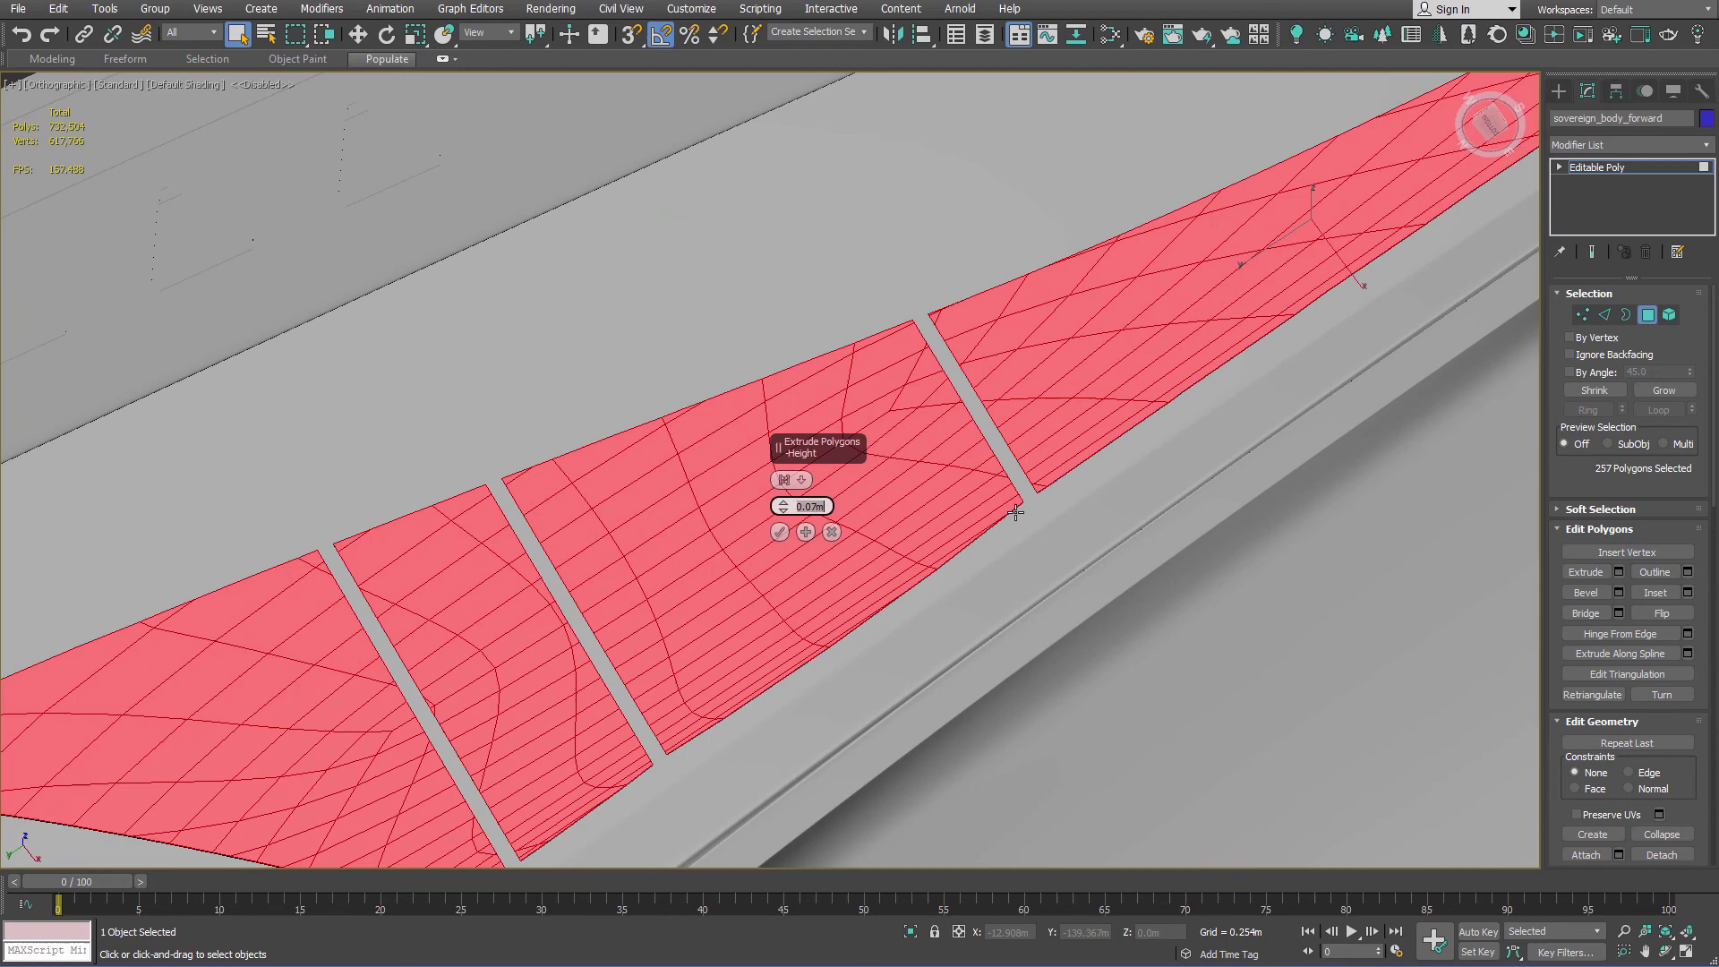
Step: Set the panel extrusion height to 0.14 m and inspect the raised edges and gaps up close
{"action": "middle_click_drag", "start_coordinate": [1071, 484], "coordinate": [1127, 361], "text": "alt"}
{"action": "scroll", "coordinate": [468, 638], "scroll_direction": "up", "scroll_amount": 5}
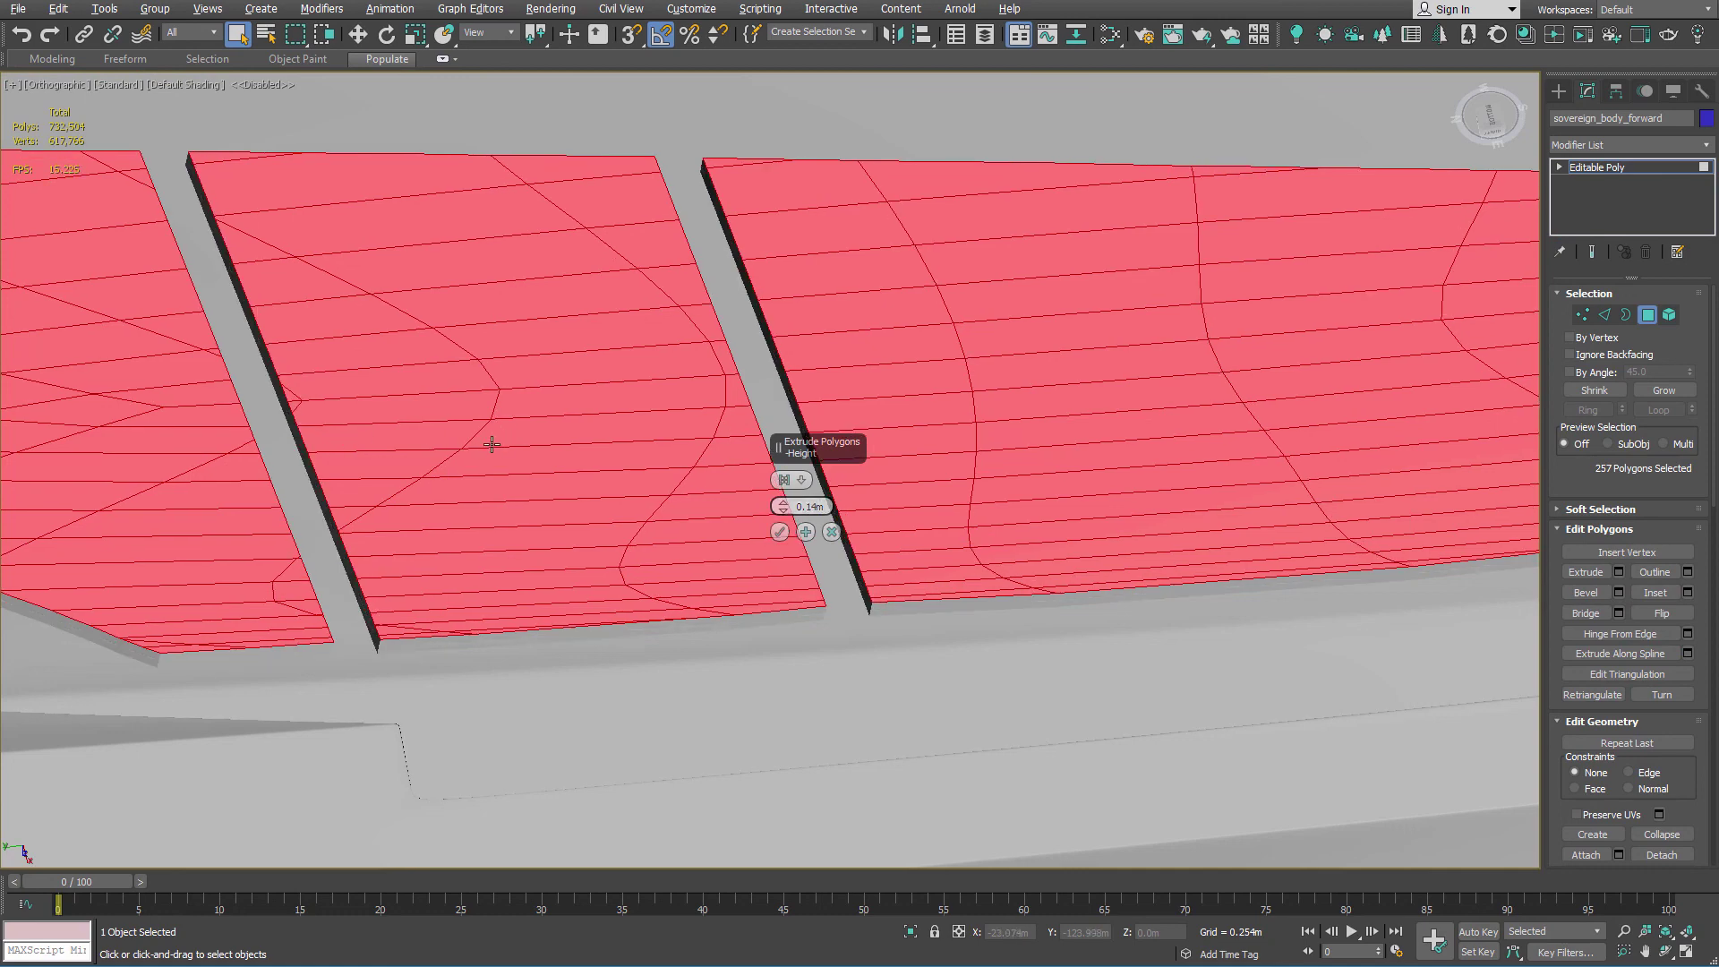
{"action": "scroll", "coordinate": [544, 460], "scroll_direction": "down", "scroll_amount": 2}
{"action": "scroll", "coordinate": [591, 445], "scroll_direction": "down", "scroll_amount": 4}
{"action": "middle_click_drag", "start_coordinate": [598, 443], "coordinate": [675, 465], "text": "alt"}
{"action": "scroll", "coordinate": [601, 448], "scroll_direction": "up", "scroll_amount": 3}
{"action": "scroll", "coordinate": [600, 452], "scroll_direction": "down", "scroll_amount": 3}
{"action": "scroll", "coordinate": [664, 484], "scroll_direction": "up", "scroll_amount": 5}
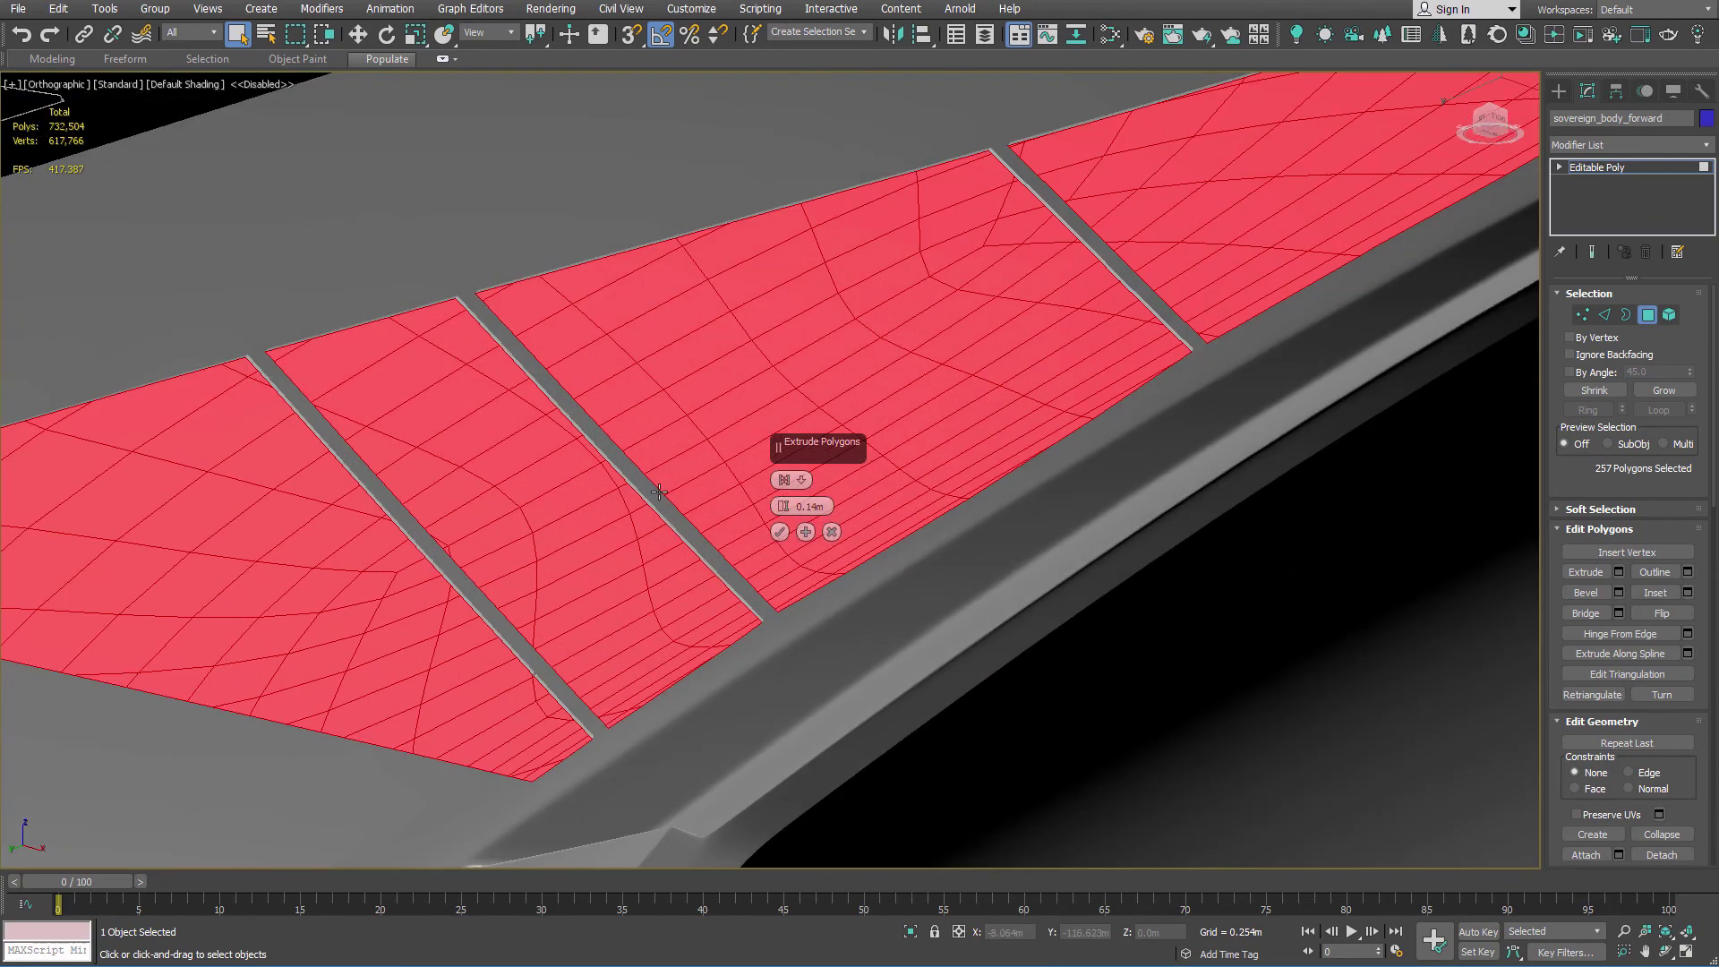
Step: Compare the raised panel sections with the surrounding hull details from several angles
{"action": "scroll", "coordinate": [493, 358], "scroll_direction": "down", "scroll_amount": 6}
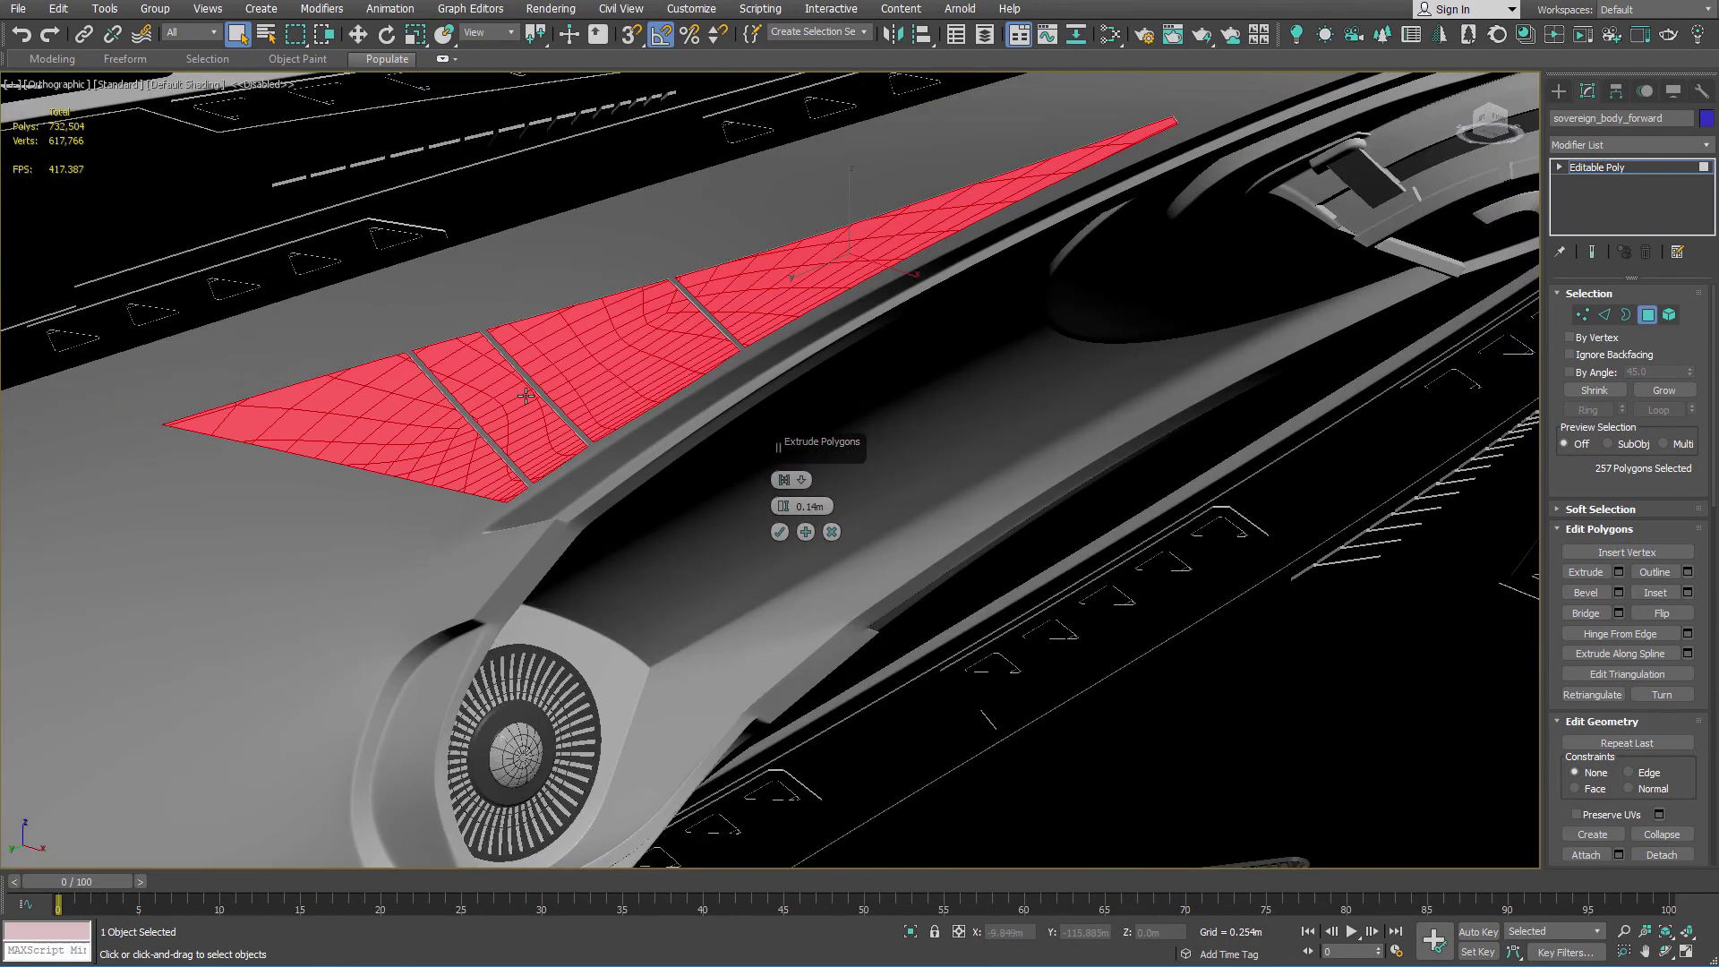
{"action": "middle_click_drag", "start_coordinate": [562, 310], "coordinate": [598, 400], "text": "alt"}
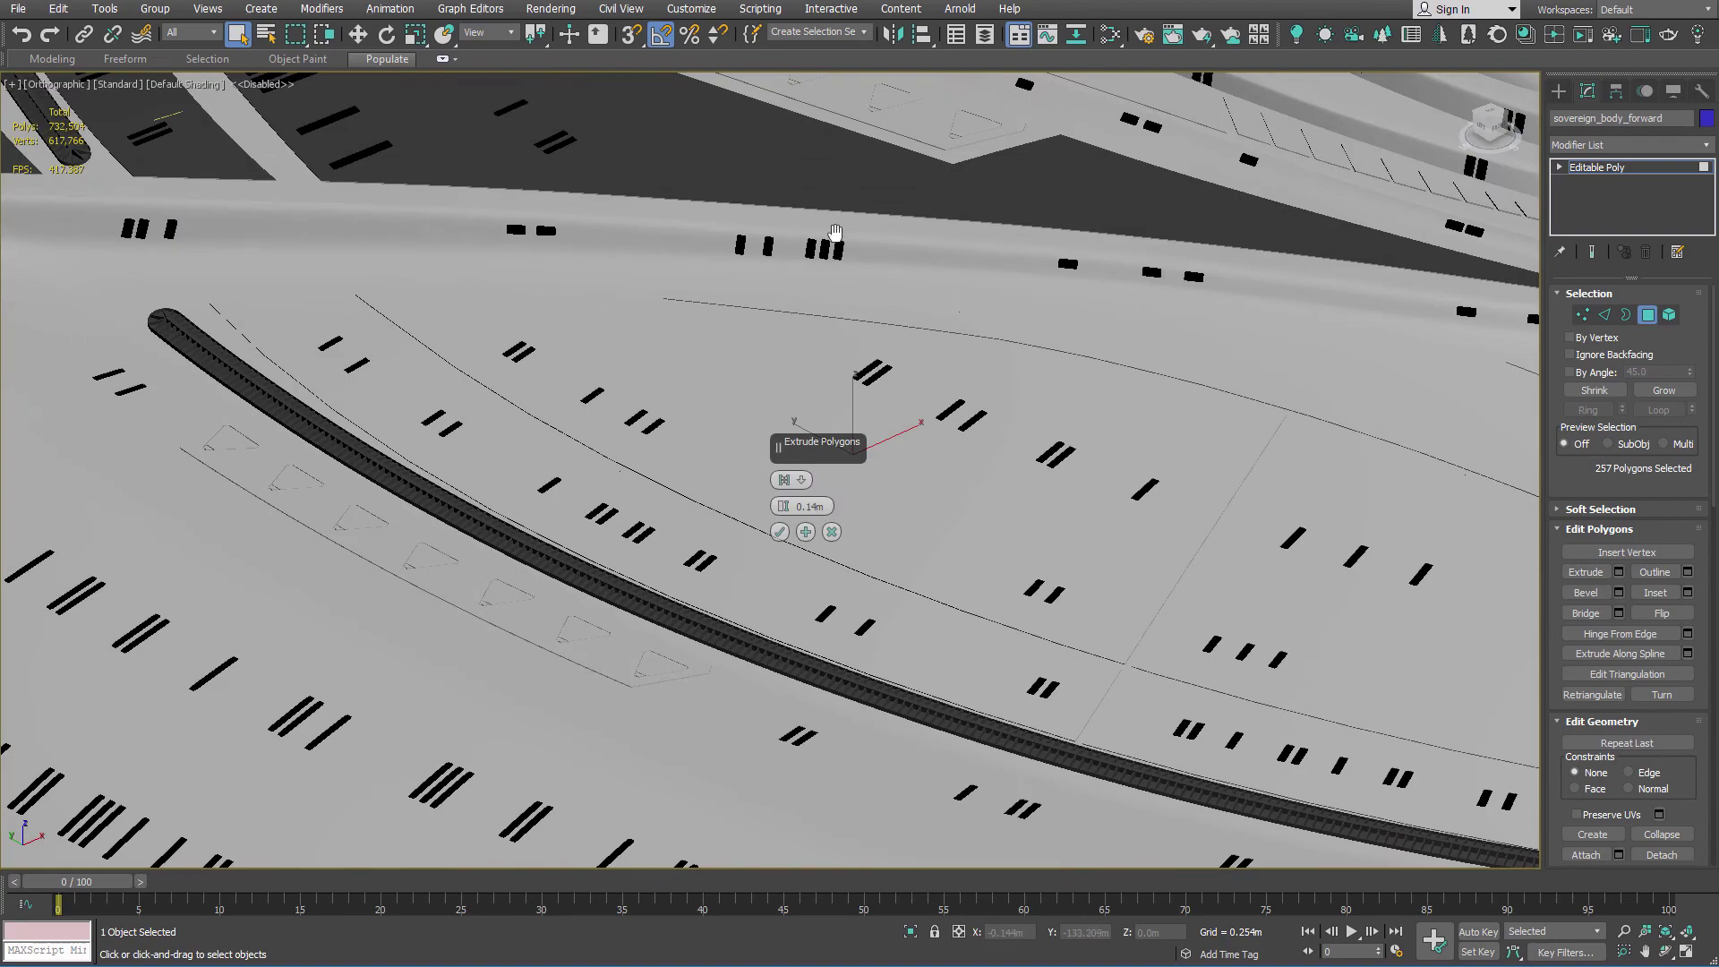
{"action": "scroll", "coordinate": [641, 388], "scroll_direction": "down", "scroll_amount": 3}
{"action": "middle_click_drag", "start_coordinate": [589, 465], "coordinate": [573, 376], "text": "alt"}
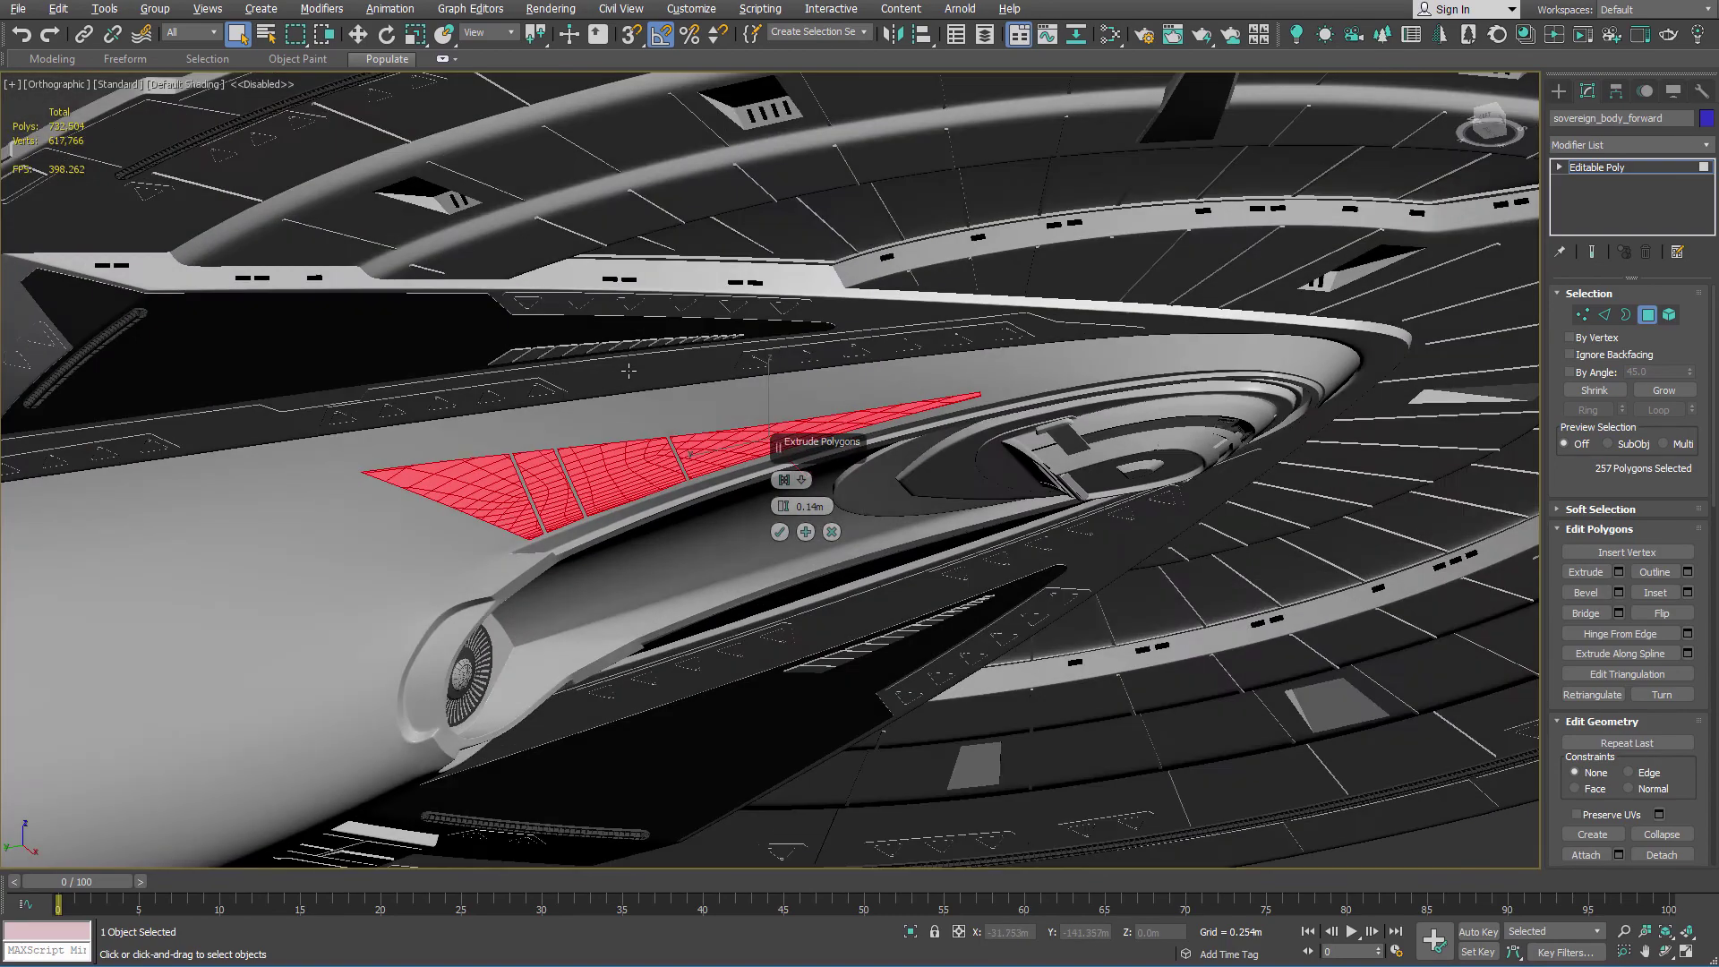
{"action": "scroll", "coordinate": [546, 524], "scroll_direction": "up", "scroll_amount": 6}
{"action": "middle_click_drag", "start_coordinate": [528, 523], "coordinate": [581, 508], "text": "alt"}
{"action": "scroll", "coordinate": [711, 437], "scroll_direction": "up", "scroll_amount": 2}
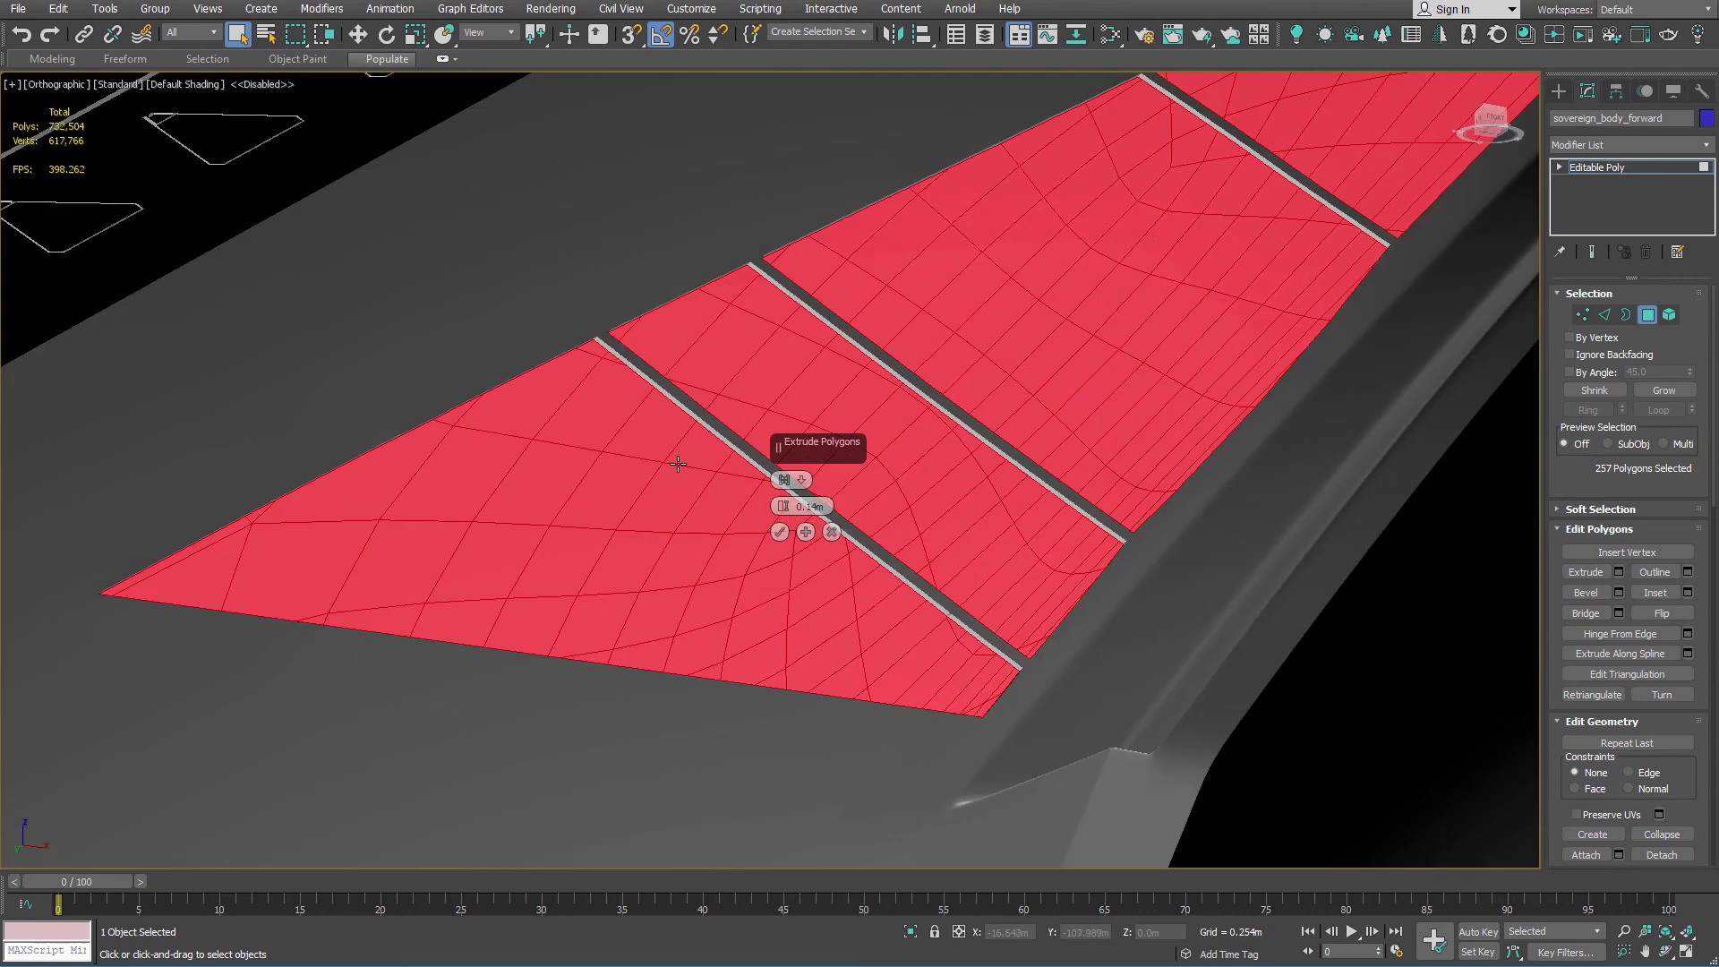
Step: Accept the 0.14 m panel extrusion and leave polygon editing
{"action": "scroll", "coordinate": [678, 463], "scroll_direction": "up", "scroll_amount": 2}
{"action": "left_click", "coordinate": [780, 532]}
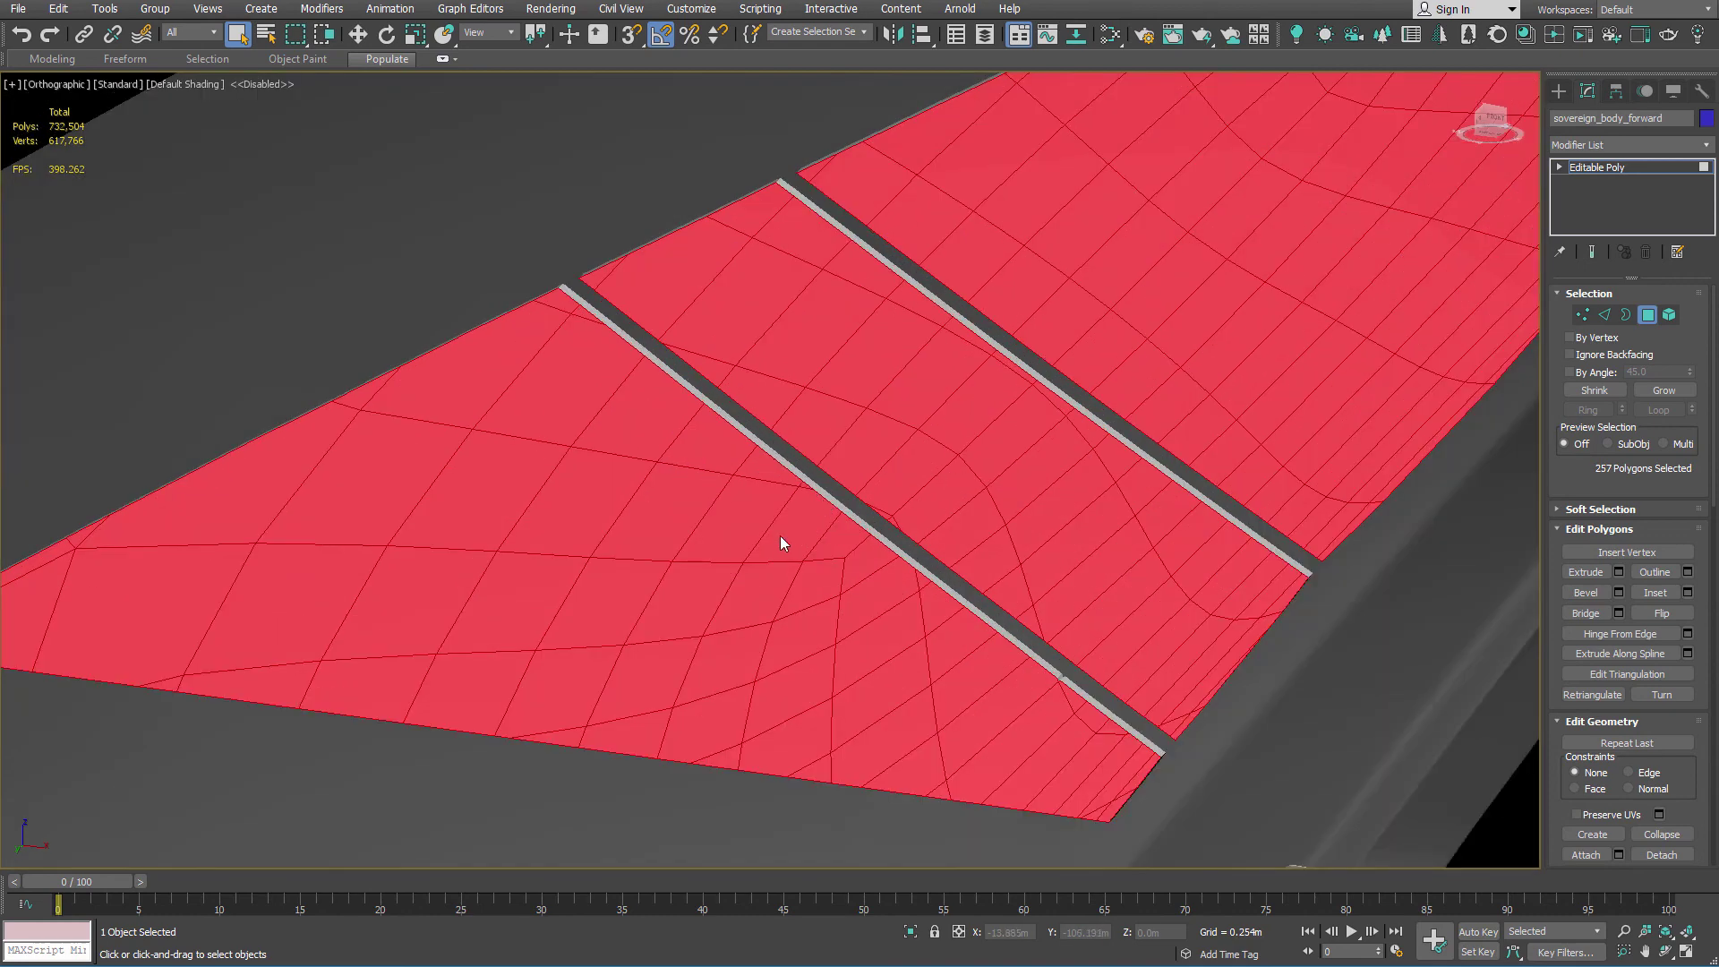
{"action": "key", "text": "4"}
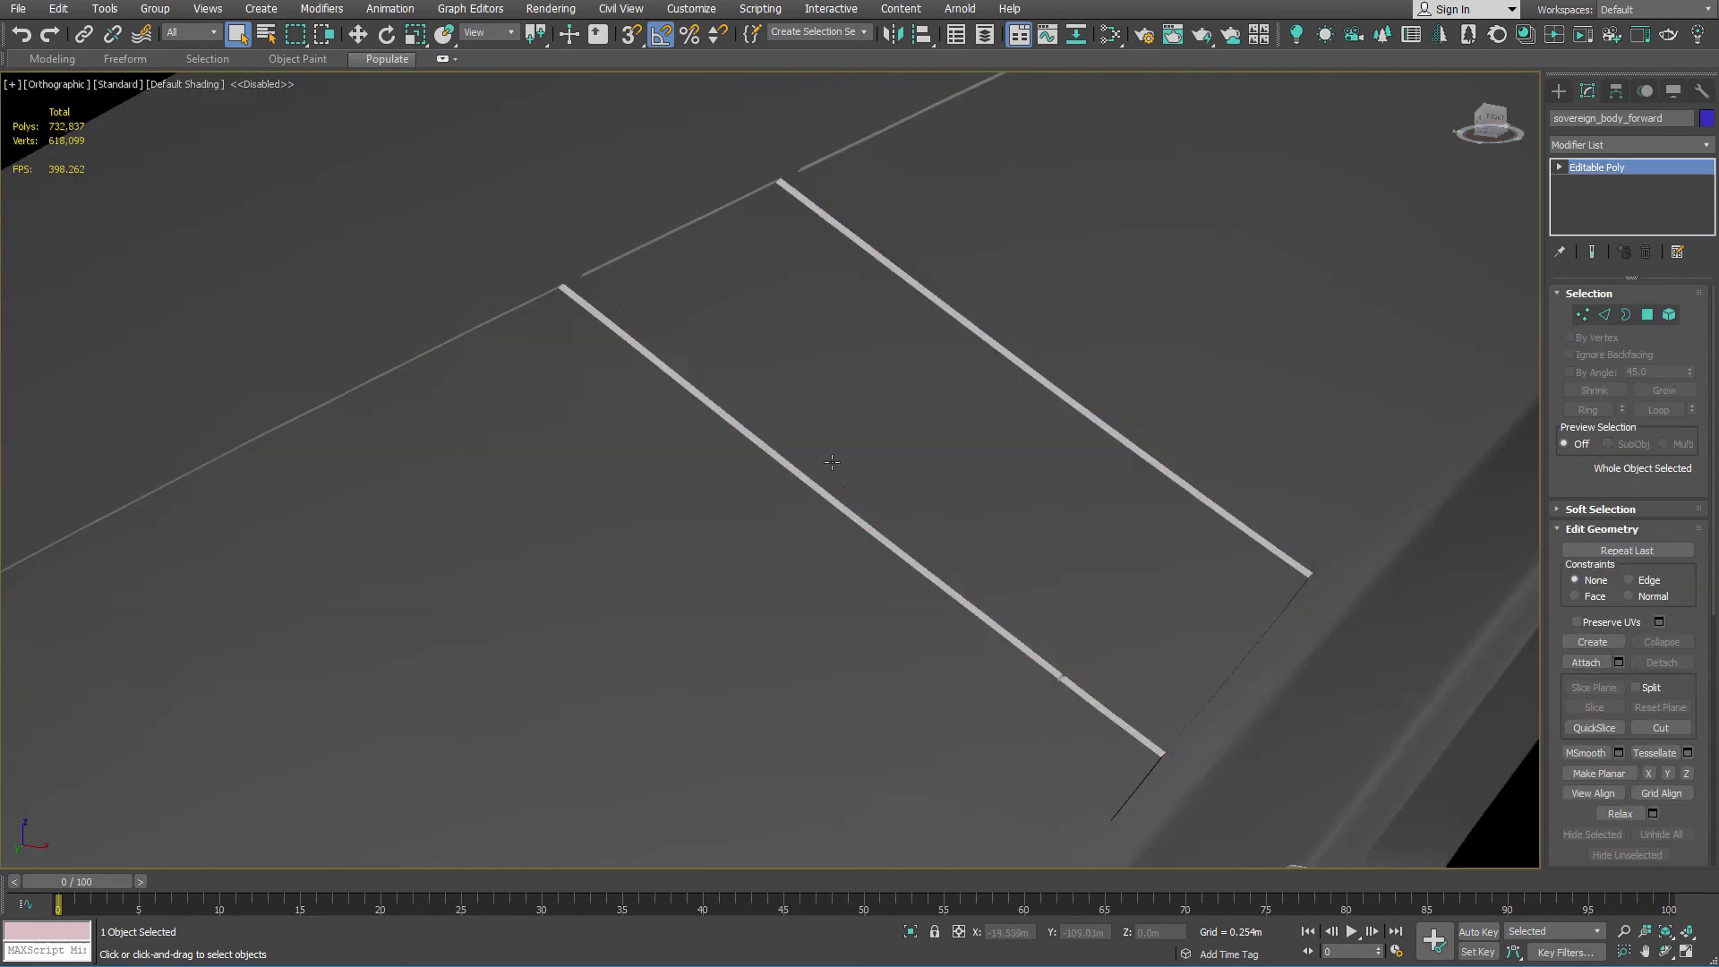
Step: Show the render view beside the viewport and examine the extruded panel detail along the hull underside
{"action": "scroll", "coordinate": [831, 463], "scroll_direction": "down", "scroll_amount": 8}
{"action": "middle_click_drag", "start_coordinate": [830, 464], "coordinate": [902, 420], "text": "alt"}
{"action": "key", "text": "alt+w"}
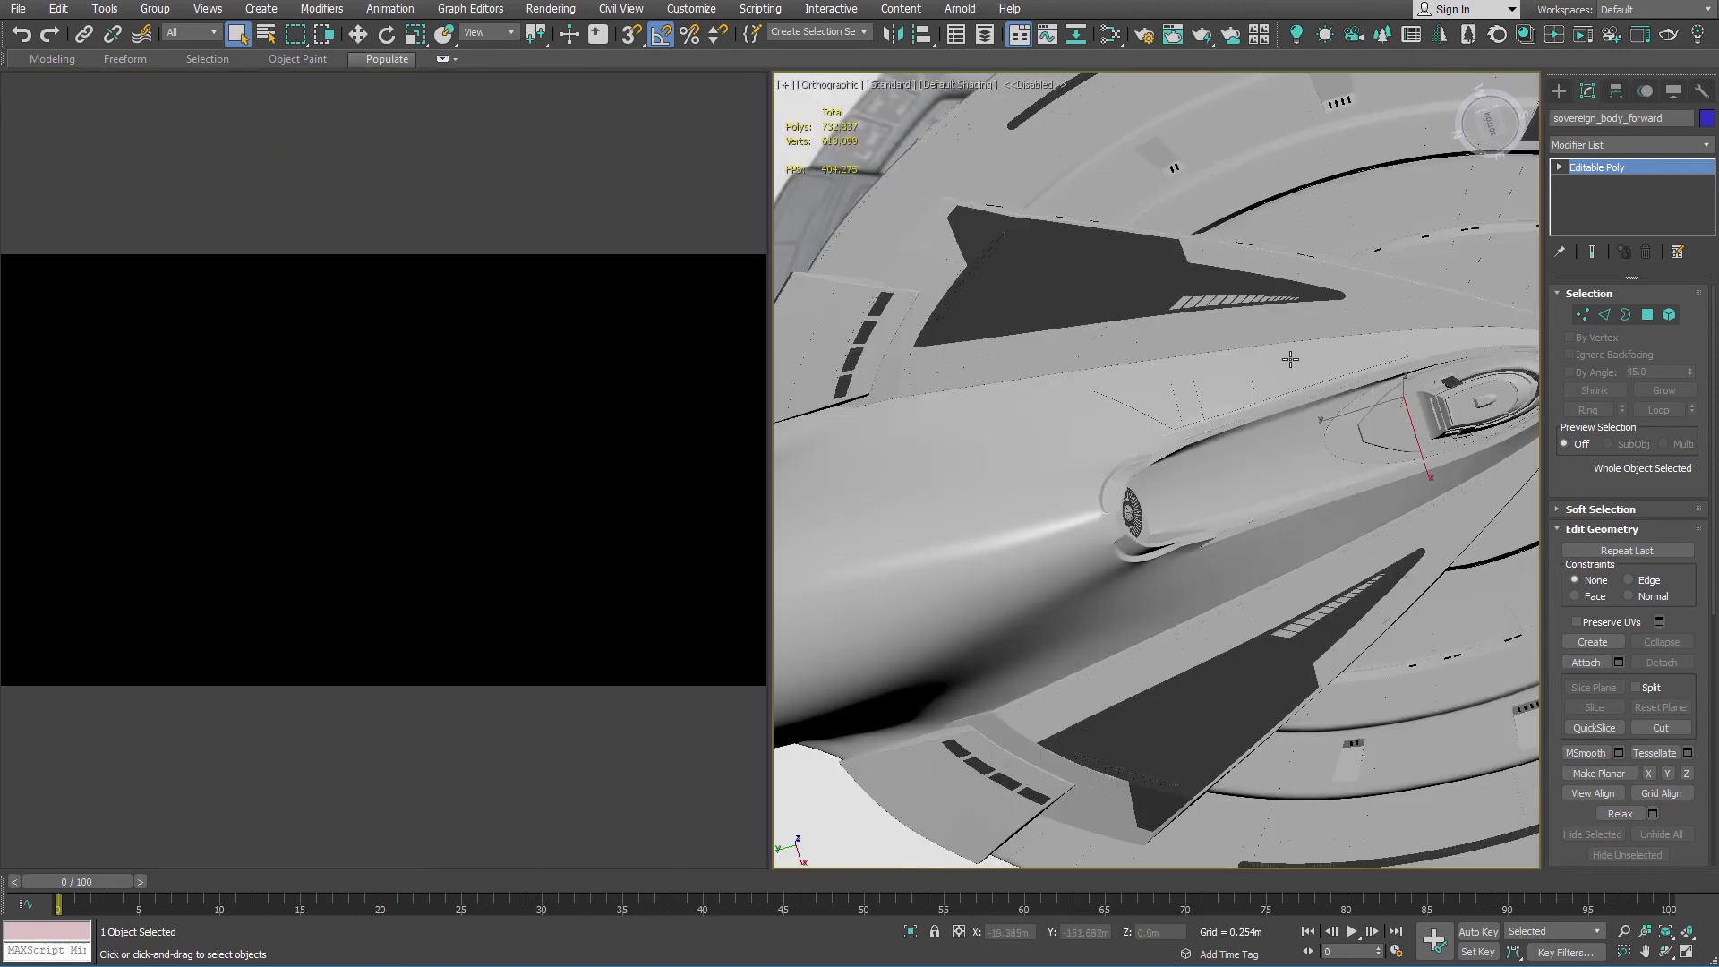
{"action": "scroll", "coordinate": [1294, 371], "scroll_direction": "up", "scroll_amount": 5}
{"action": "middle_click_drag", "start_coordinate": [1280, 355], "coordinate": [1174, 372]}
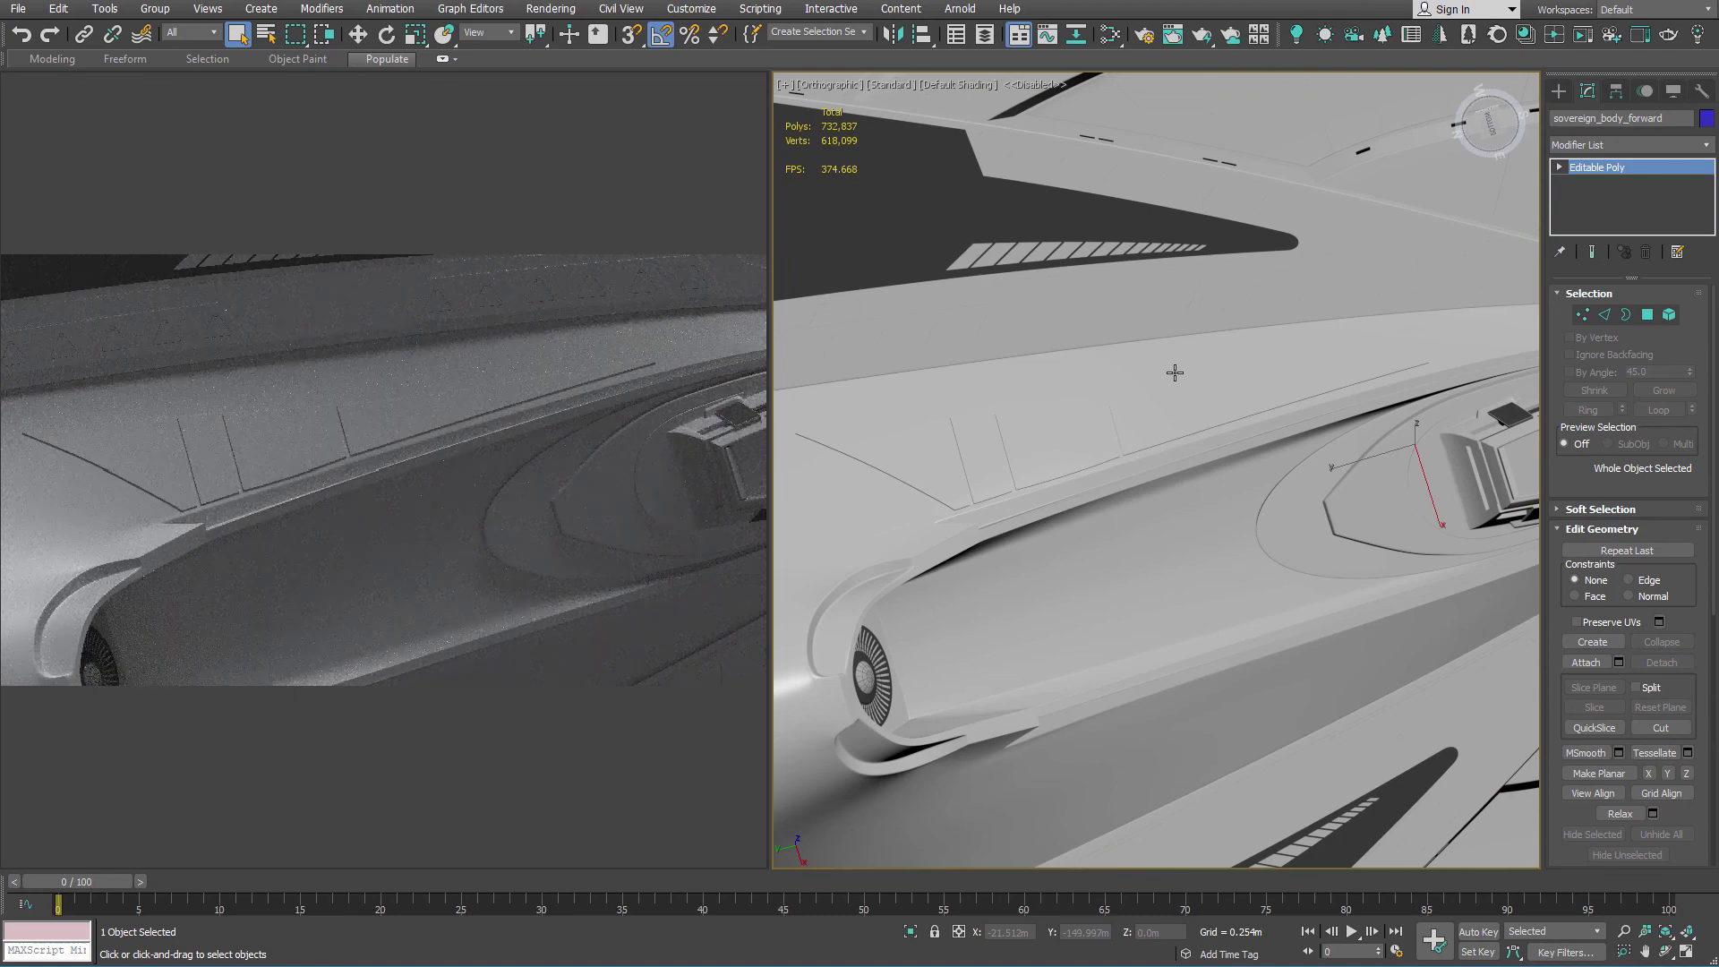
{"action": "middle_click_drag", "start_coordinate": [1134, 369], "coordinate": [1214, 505], "text": "alt"}
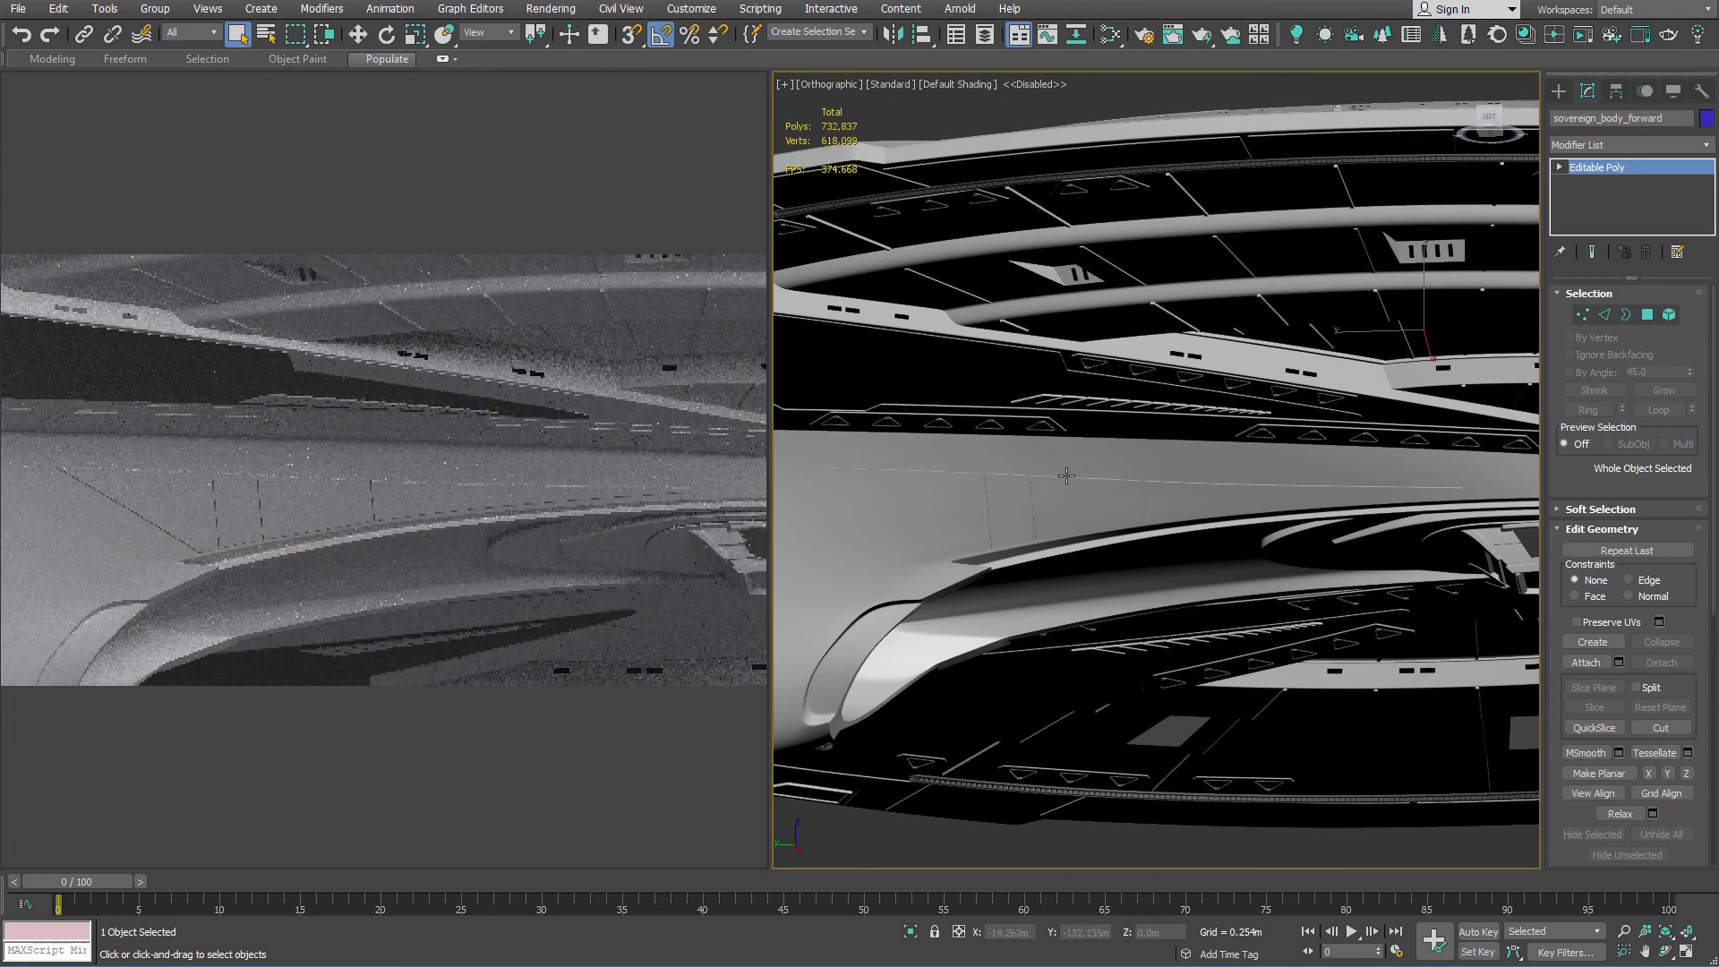
{"action": "middle_click_drag", "start_coordinate": [1067, 476], "coordinate": [1200, 518], "text": "alt"}
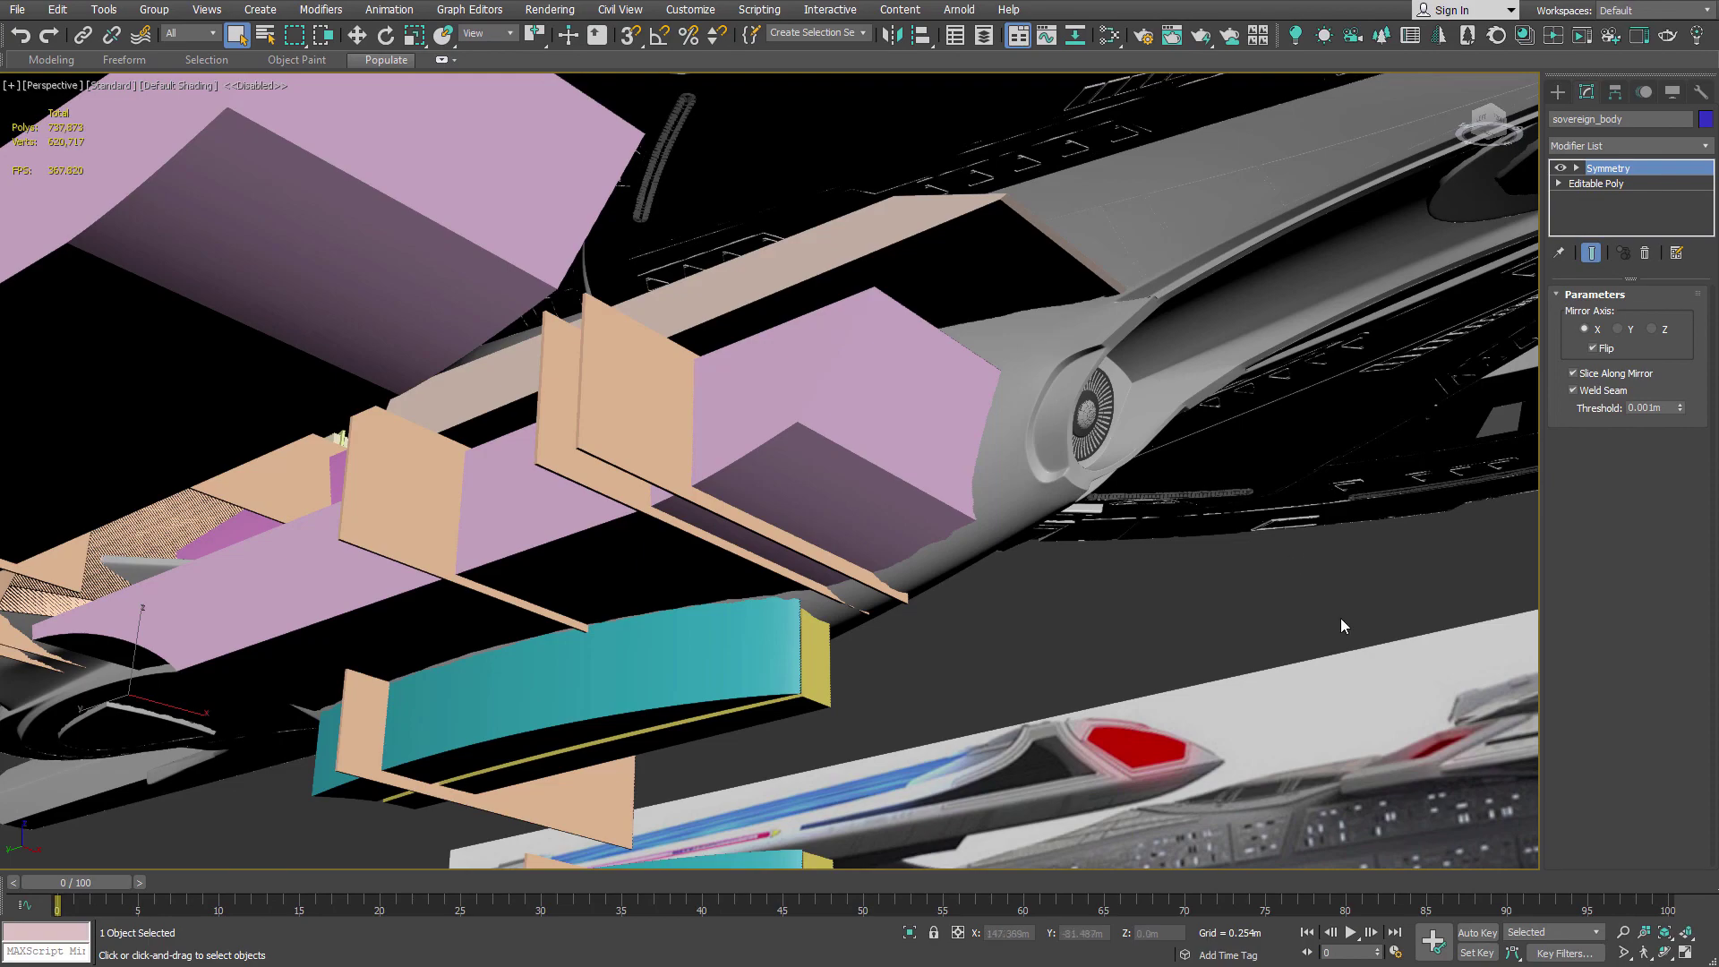
Step: Examine the rear hull's cutter blocks and nacelles against the reference images from below and above
{"action": "middle_click_drag", "start_coordinate": [1306, 612], "coordinate": [1136, 455]}
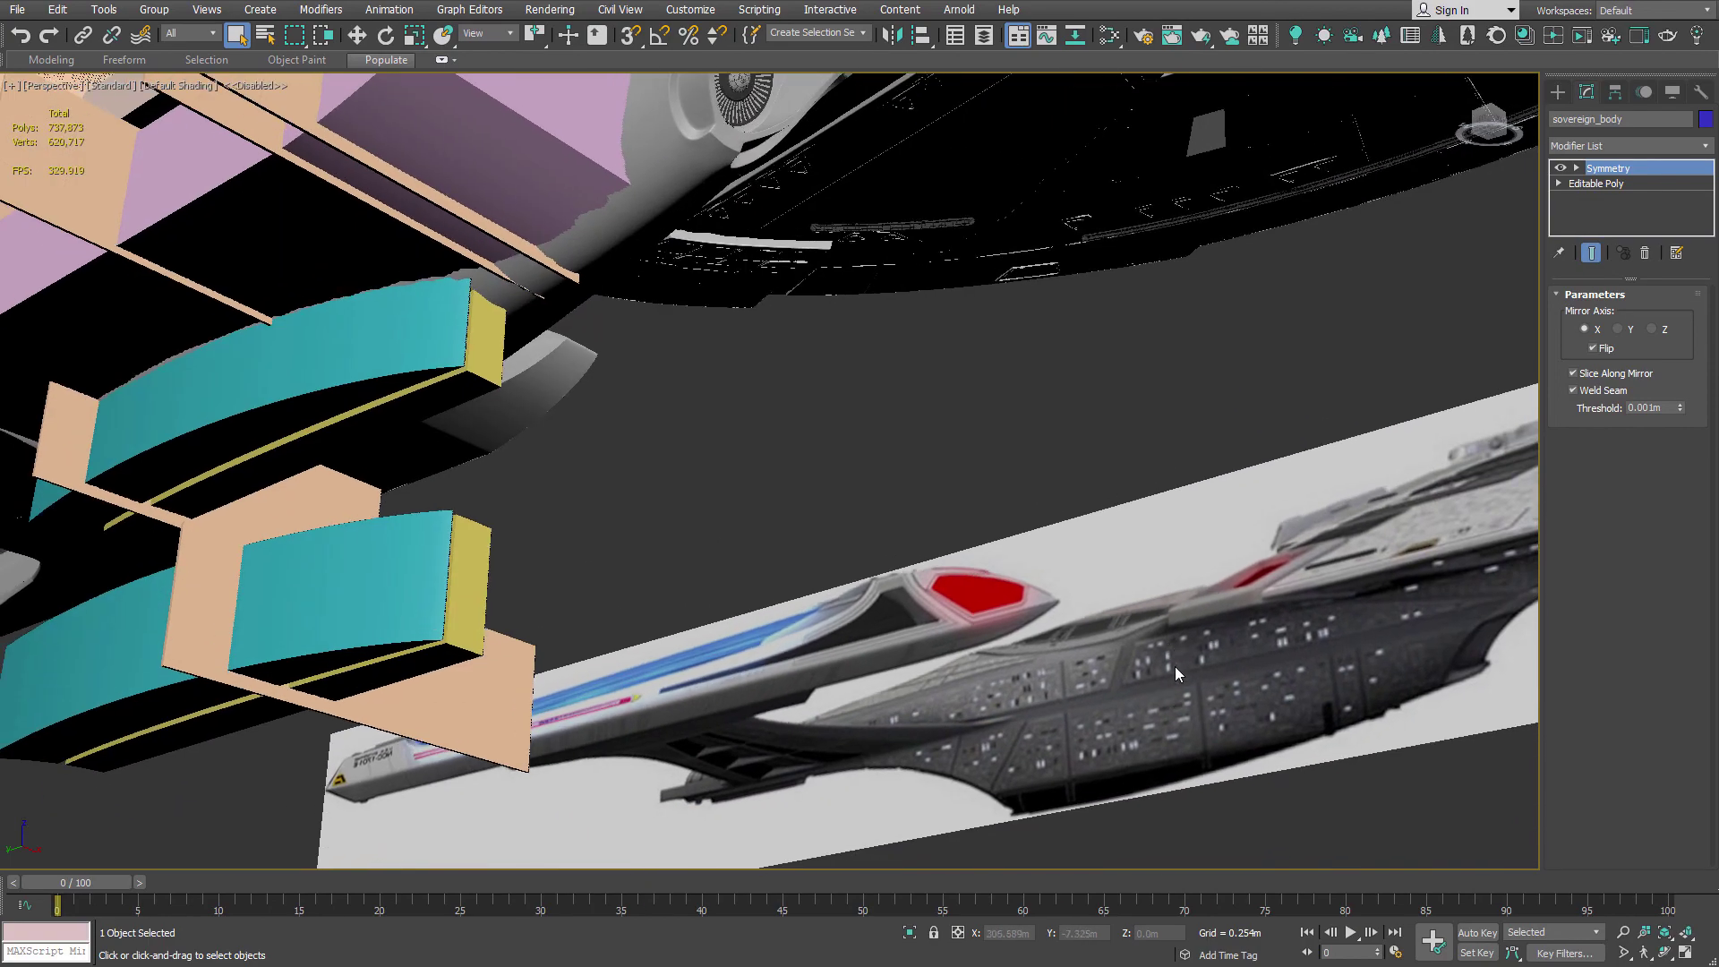
{"action": "middle_click_drag", "start_coordinate": [1174, 666], "coordinate": [939, 438], "text": "alt"}
{"action": "middle_click_drag", "start_coordinate": [792, 365], "coordinate": [792, 443], "text": "alt"}
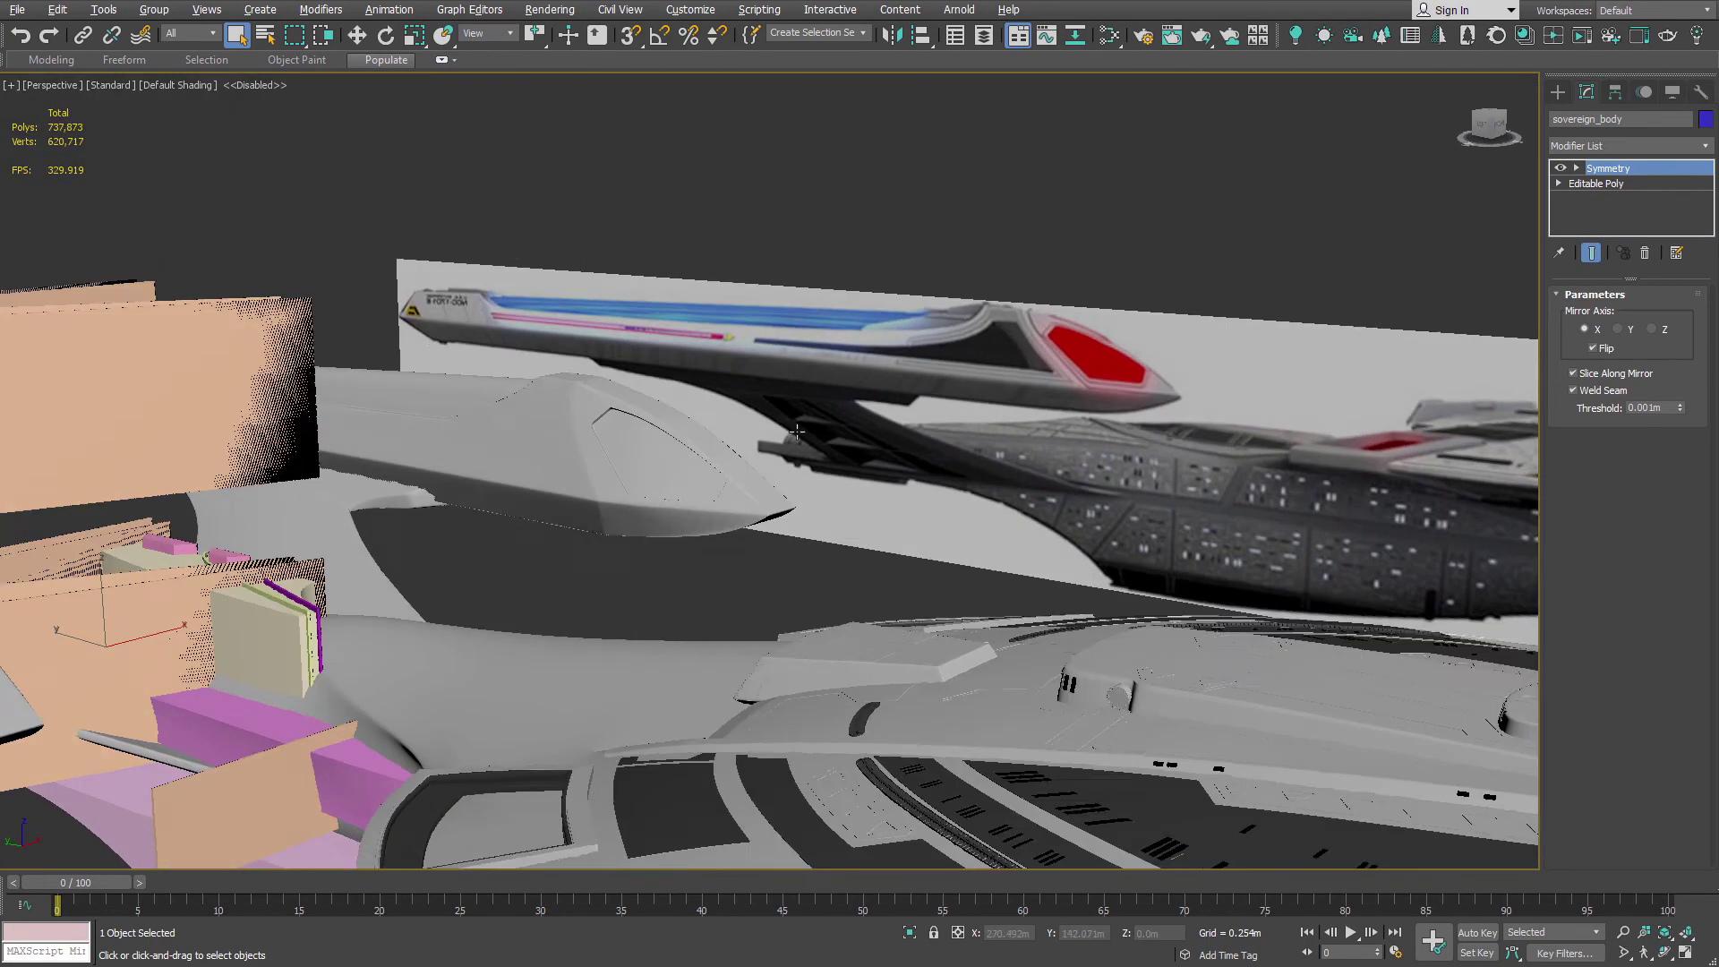
{"action": "scroll", "coordinate": [790, 442], "scroll_direction": "down", "scroll_amount": 2}
{"action": "middle_click_drag", "start_coordinate": [624, 415], "coordinate": [1029, 313], "text": "alt"}
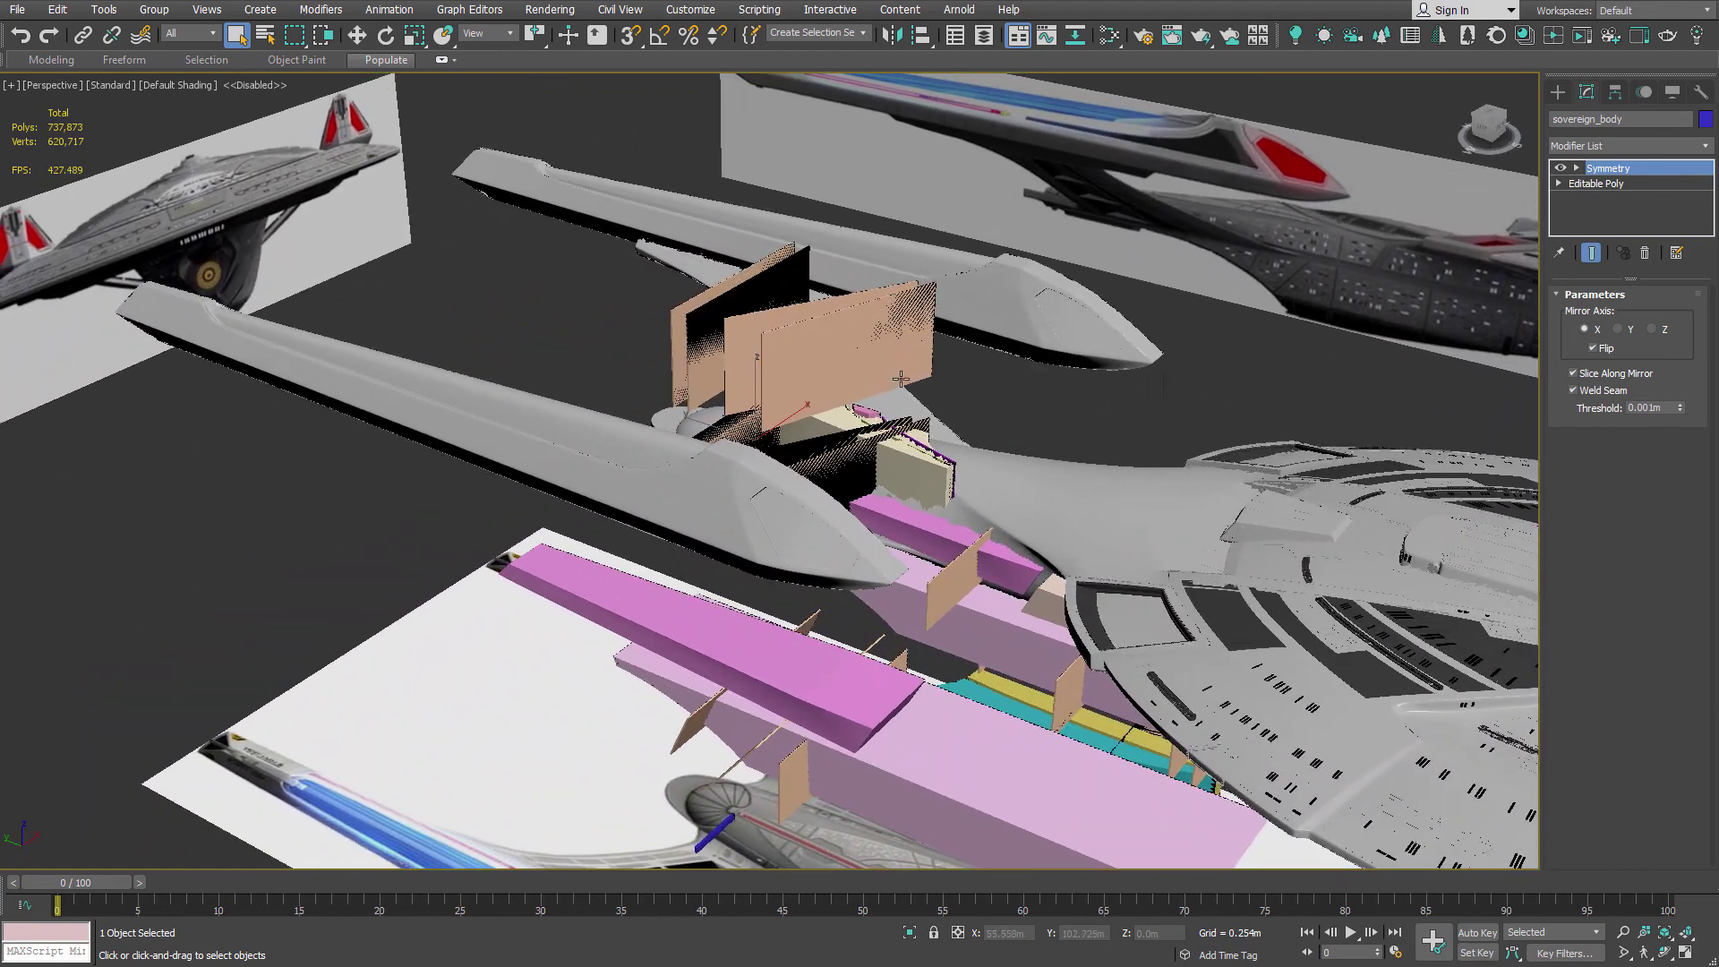
{"action": "scroll", "coordinate": [1059, 500], "scroll_direction": "up", "scroll_amount": 2}
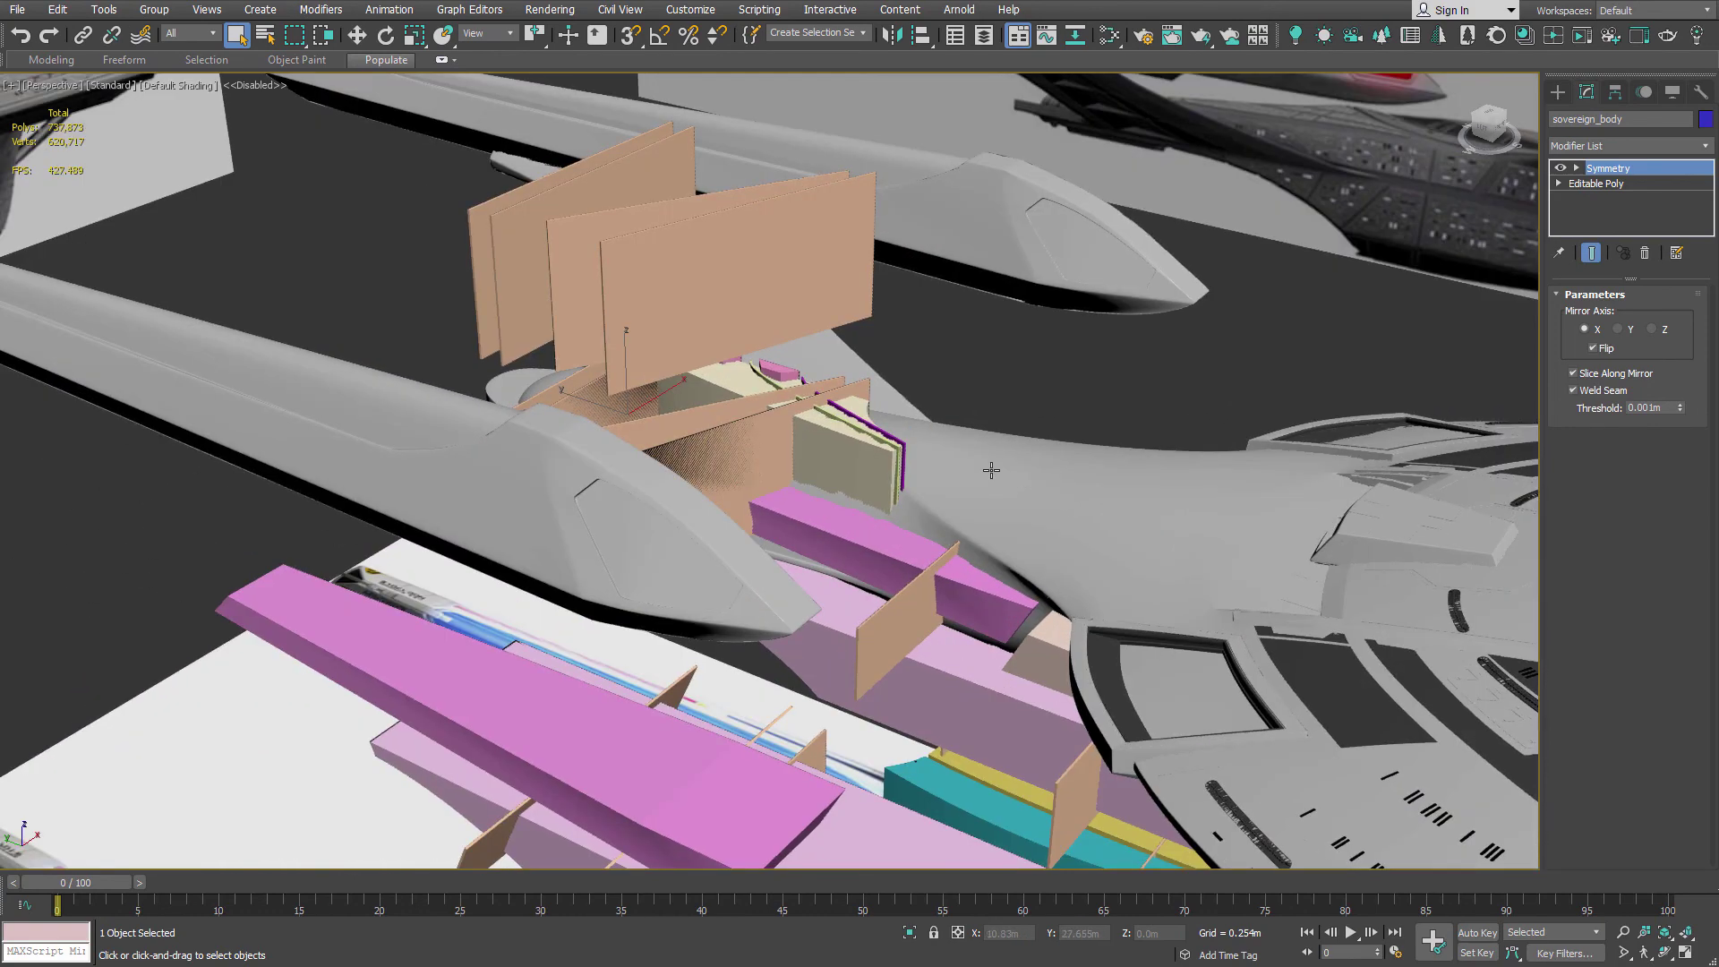
Step: Select the forward hull body, turn on edged faces, and examine where its mesh meets the rear hull and cutter blocks
{"action": "left_click", "coordinate": [1029, 470]}
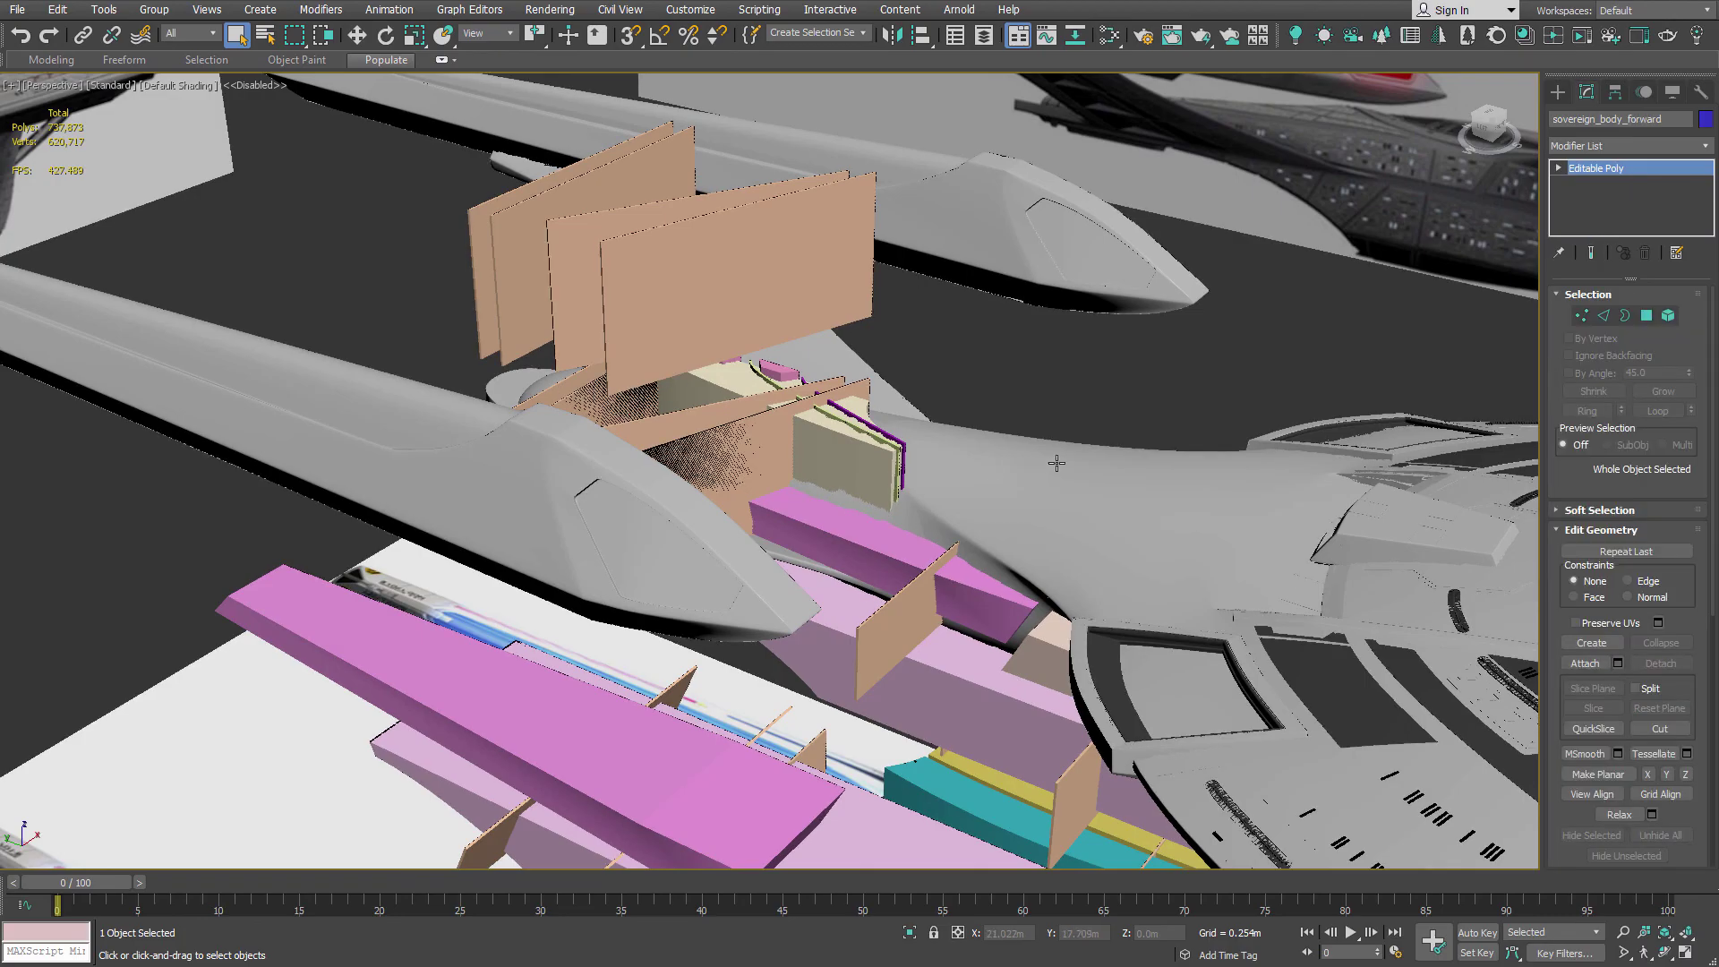
{"action": "key", "text": "F4"}
{"action": "middle_click_drag", "start_coordinate": [1059, 463], "coordinate": [971, 430]}
{"action": "scroll", "coordinate": [886, 447], "scroll_direction": "up", "scroll_amount": 5}
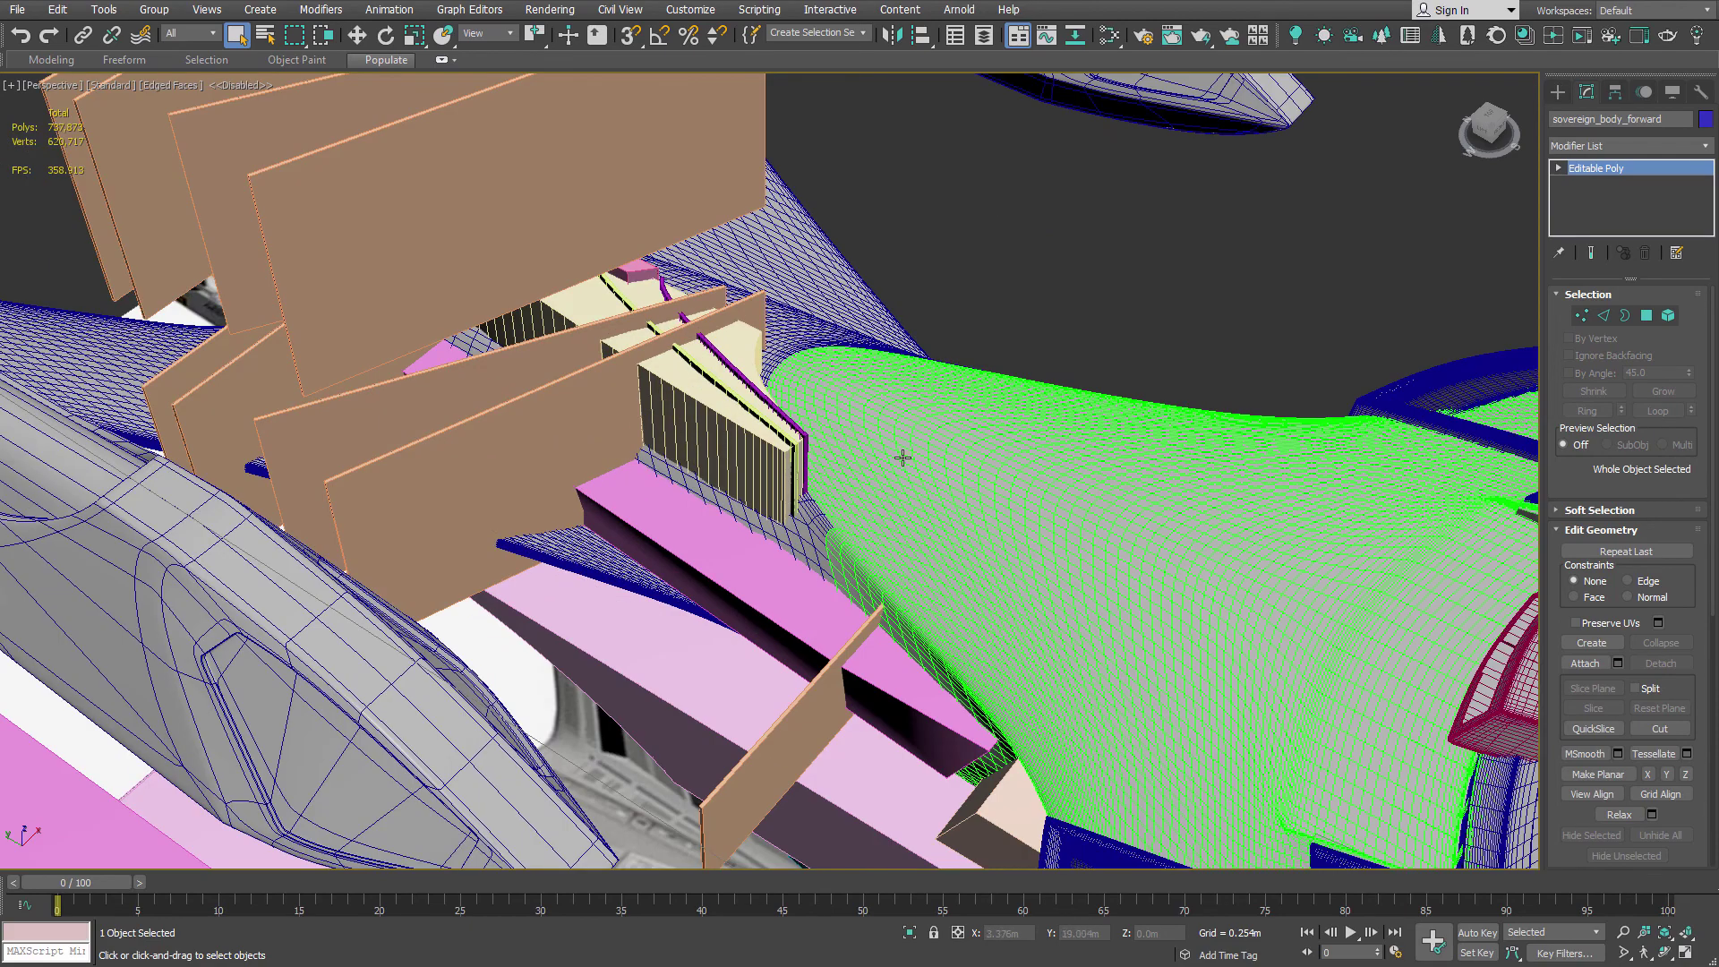
{"action": "scroll", "coordinate": [903, 457], "scroll_direction": "down", "scroll_amount": 5}
{"action": "middle_click_drag", "start_coordinate": [921, 502], "coordinate": [951, 417], "text": "alt"}
{"action": "middle_click_drag", "start_coordinate": [888, 624], "coordinate": [977, 461]}
{"action": "scroll", "coordinate": [977, 461], "scroll_direction": "up", "scroll_amount": 5}
{"action": "middle_click_drag", "start_coordinate": [916, 578], "coordinate": [921, 564], "text": "alt"}
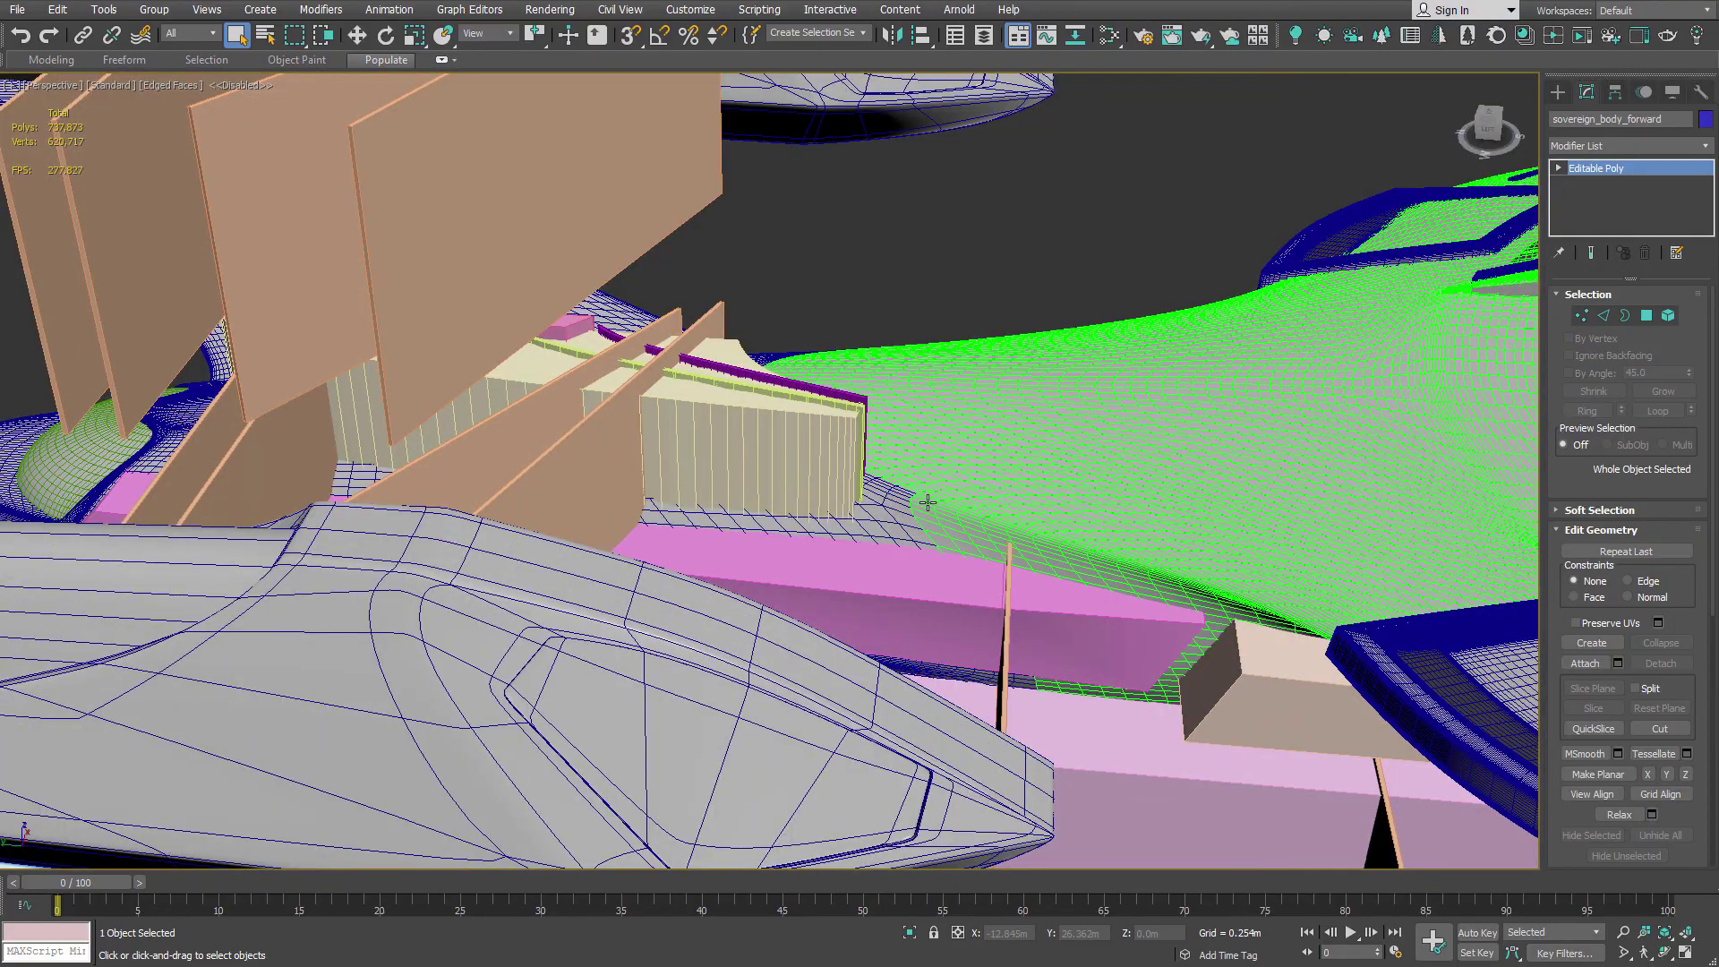
{"action": "scroll", "coordinate": [956, 383], "scroll_direction": "down", "scroll_amount": 3}
{"action": "middle_click_drag", "start_coordinate": [955, 384], "coordinate": [921, 462], "text": "alt"}
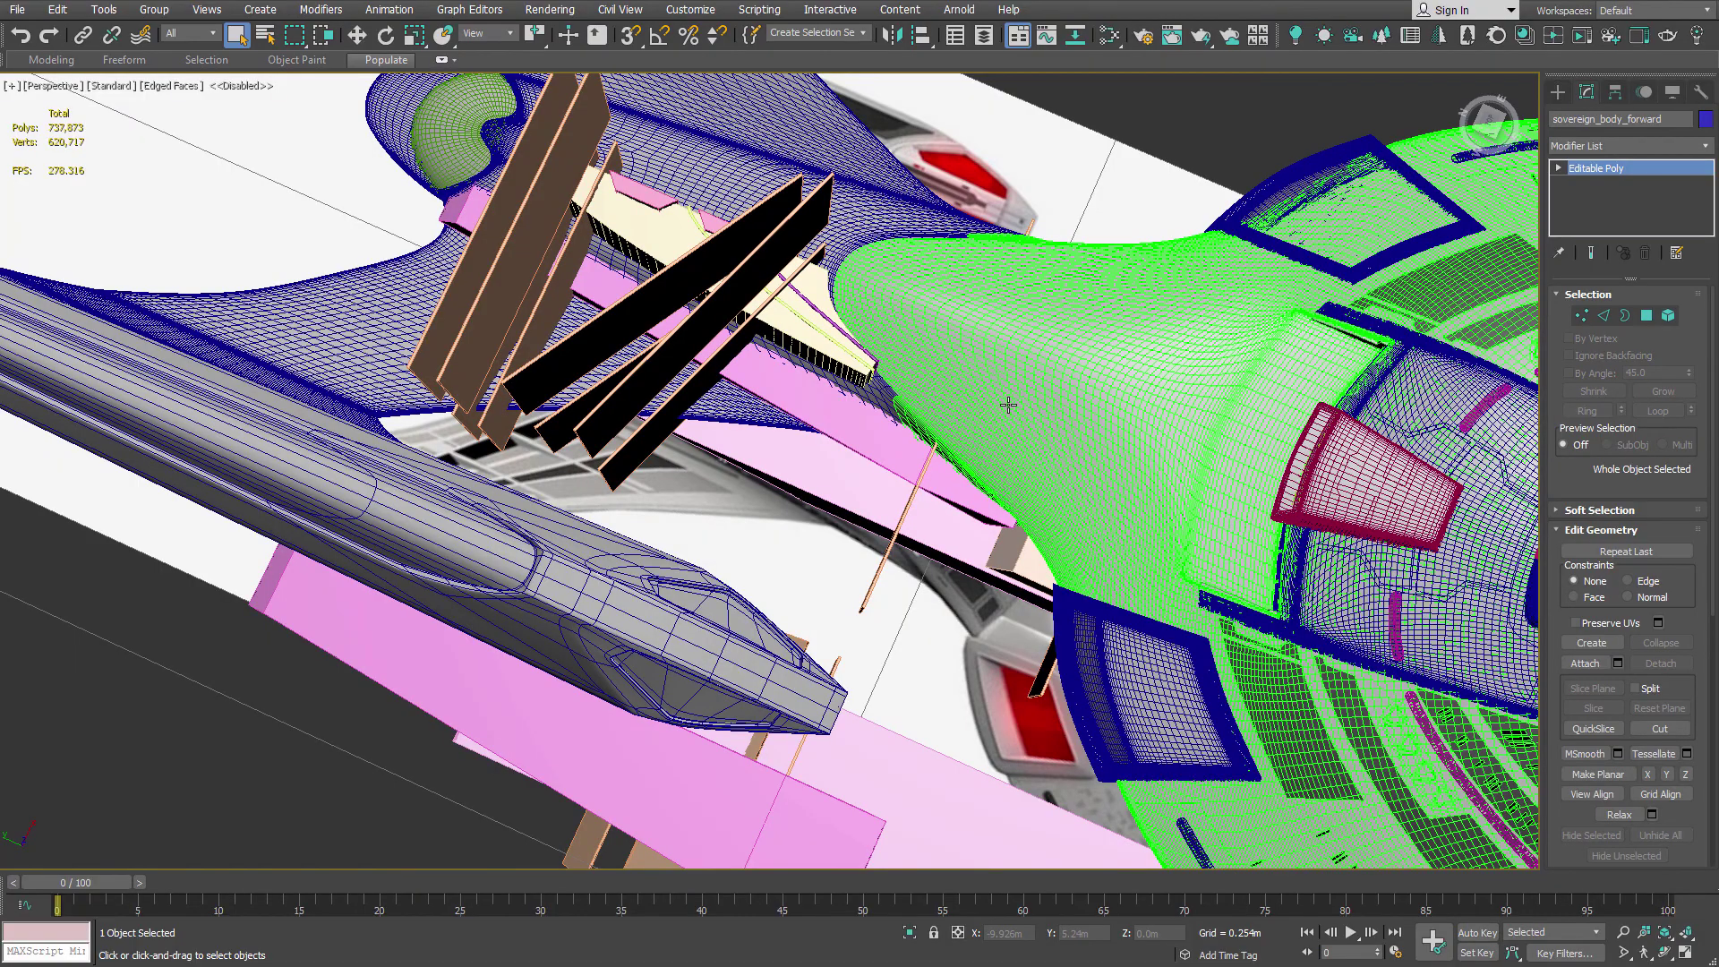
Step: Examine the cutter blocks on the rear hull and the junction with the forward hull from the side and above
{"action": "middle_click_drag", "start_coordinate": [935, 352], "coordinate": [937, 298], "text": "alt"}
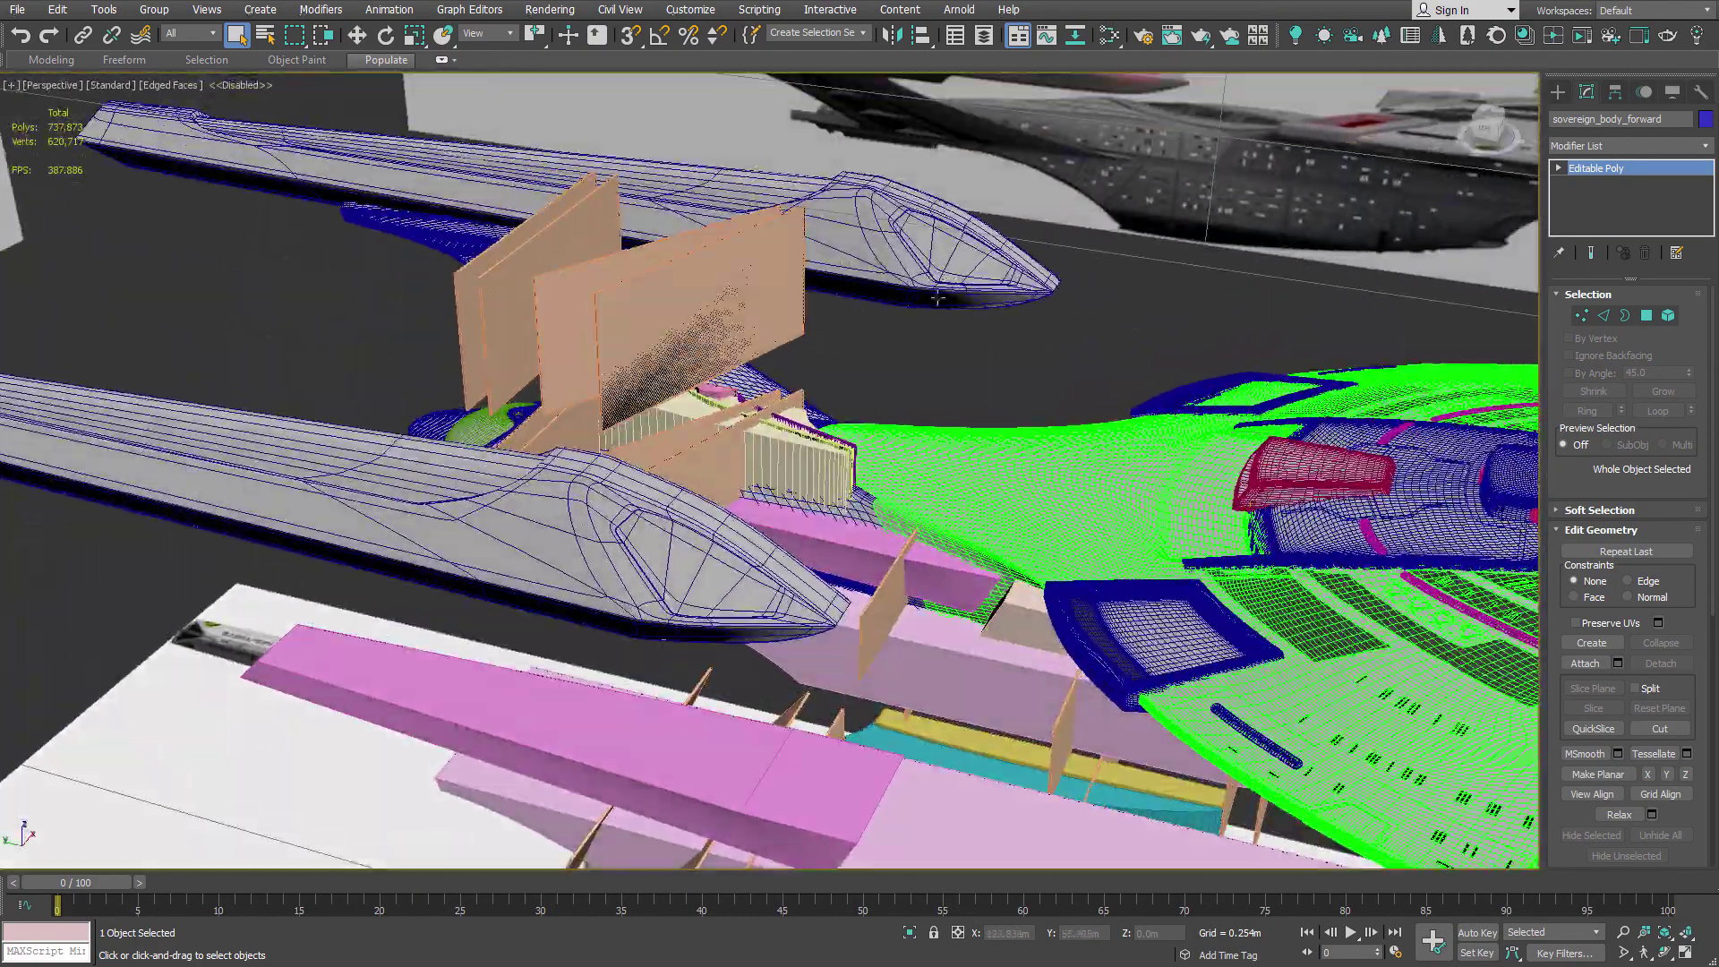
{"action": "scroll", "coordinate": [808, 459], "scroll_direction": "up", "scroll_amount": 5}
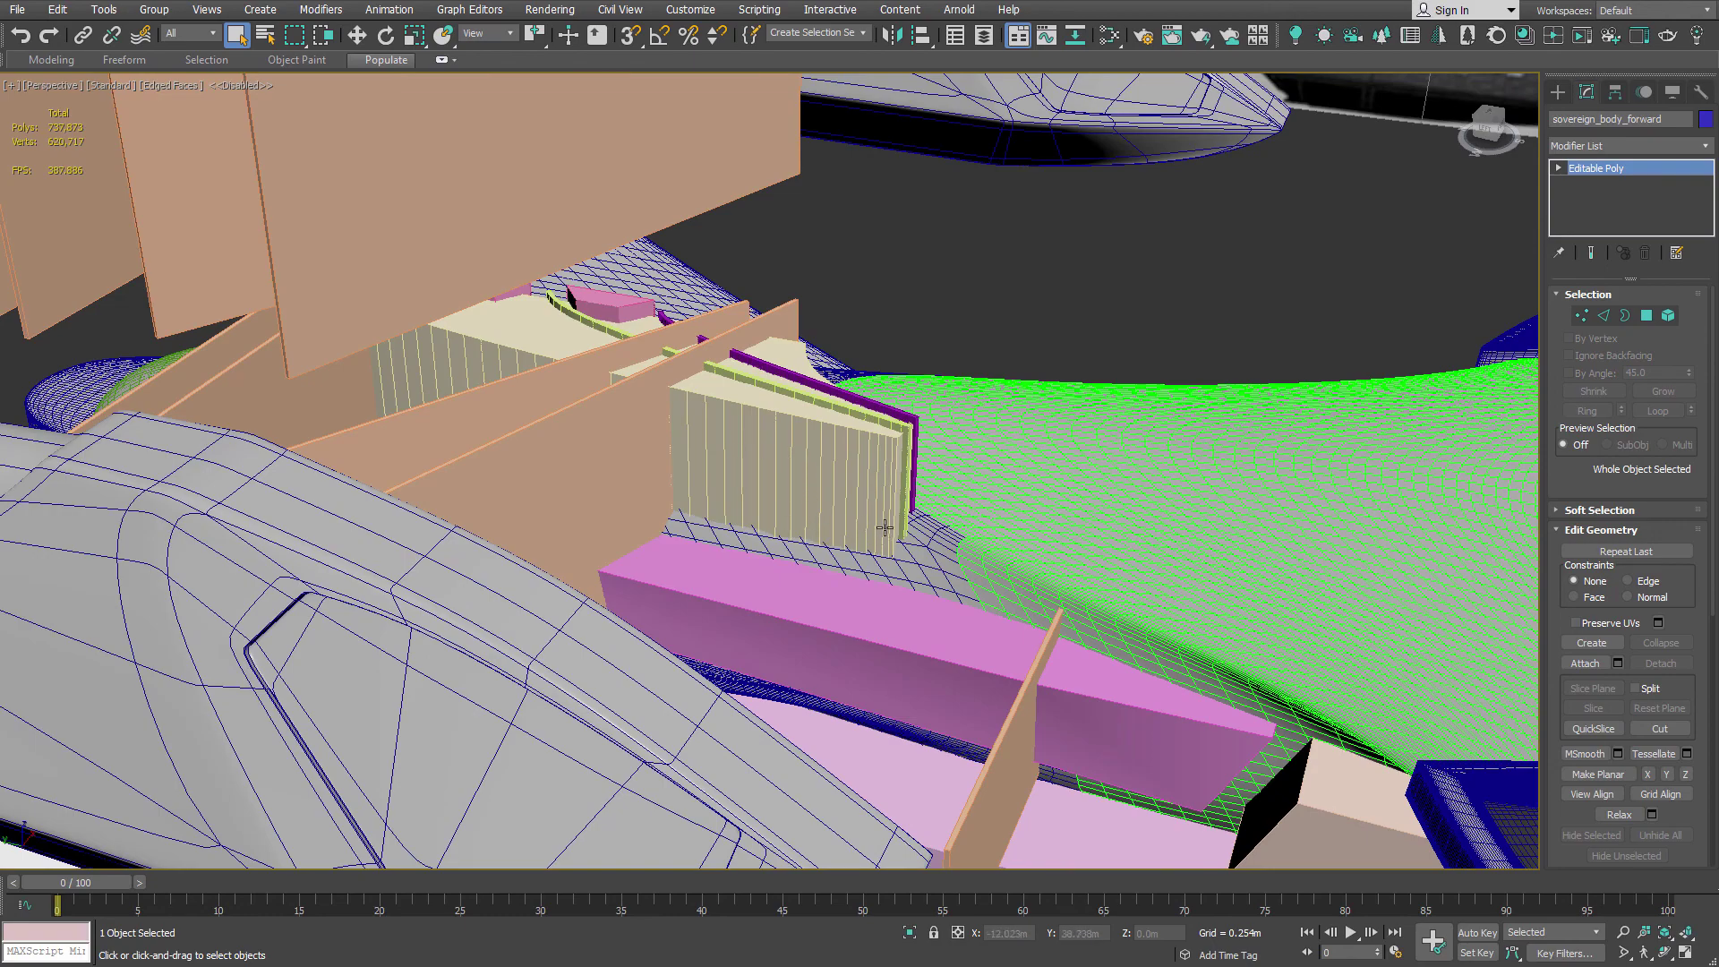
{"action": "scroll", "coordinate": [885, 528], "scroll_direction": "down", "scroll_amount": 5}
{"action": "scroll", "coordinate": [907, 416], "scroll_direction": "up", "scroll_amount": 5}
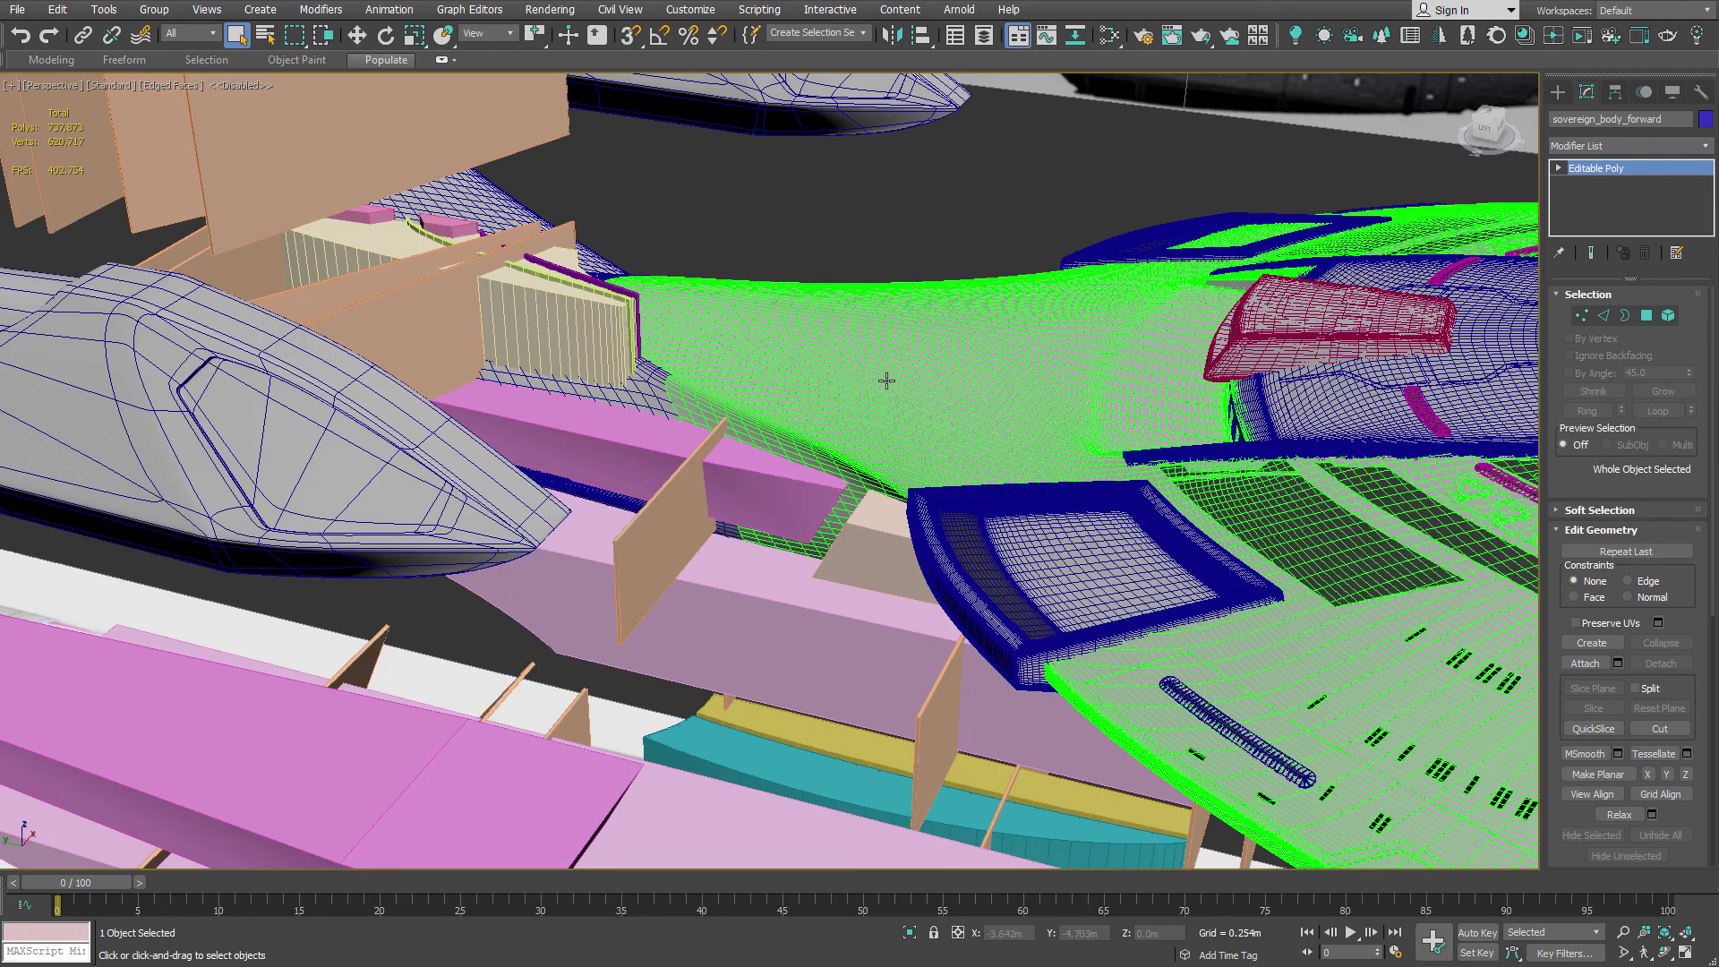
{"action": "scroll", "coordinate": [921, 411], "scroll_direction": "down", "scroll_amount": 2}
{"action": "middle_click_drag", "start_coordinate": [952, 371], "coordinate": [925, 349], "text": "alt"}
{"action": "middle_click_drag", "start_coordinate": [1204, 433], "coordinate": [737, 330]}
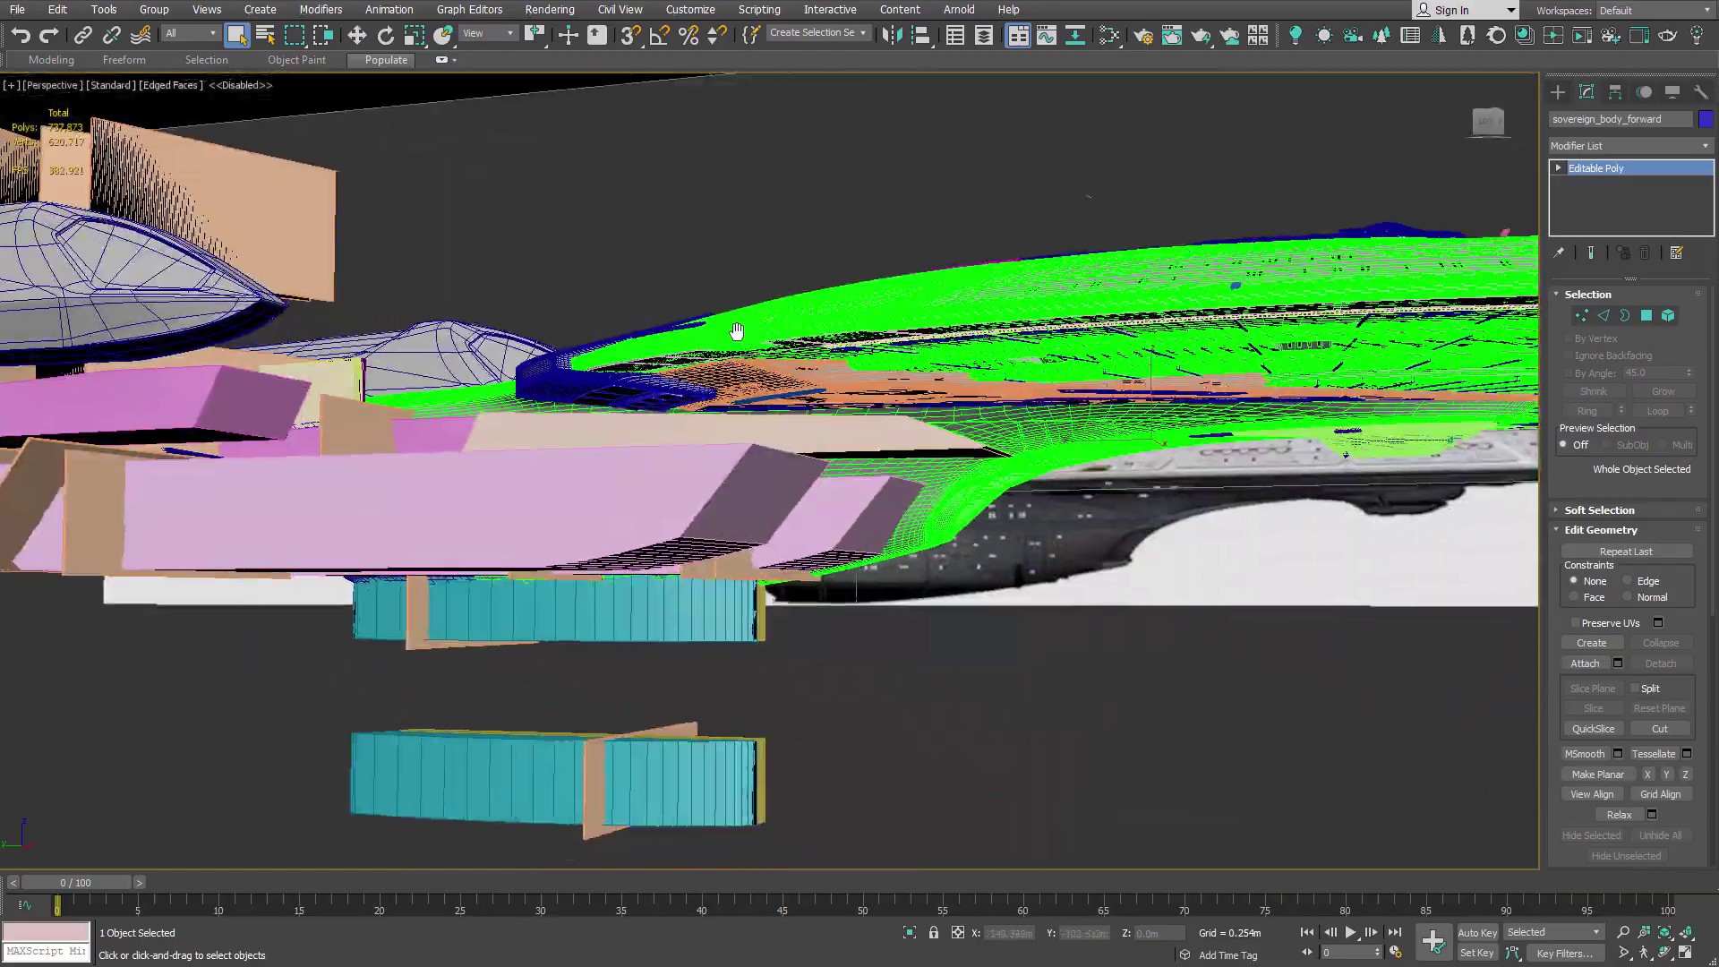
{"action": "scroll", "coordinate": [1021, 460], "scroll_direction": "up", "scroll_amount": 6}
{"action": "middle_click_drag", "start_coordinate": [1020, 459], "coordinate": [809, 387], "text": "alt"}
{"action": "scroll", "coordinate": [733, 390], "scroll_direction": "up", "scroll_amount": 3}
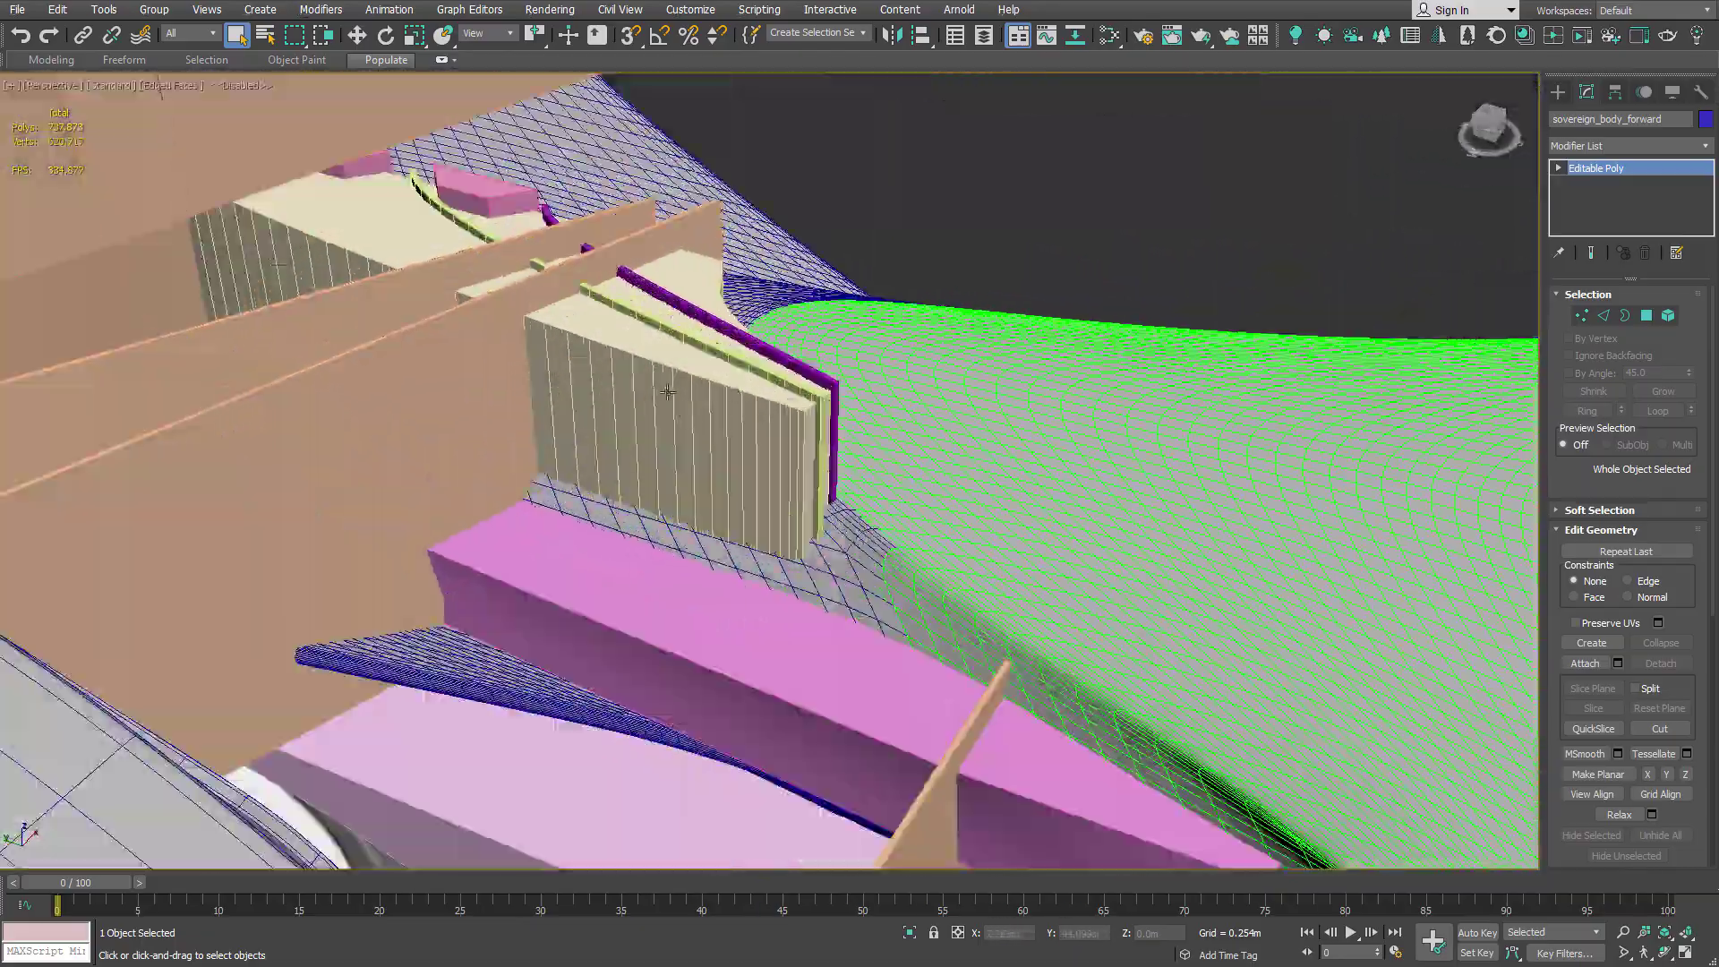
Step: Select the cream cutter block on the rear hull and compare it with its Extrude modifier disabled and enabled
{"action": "left_click", "coordinate": [655, 389]}
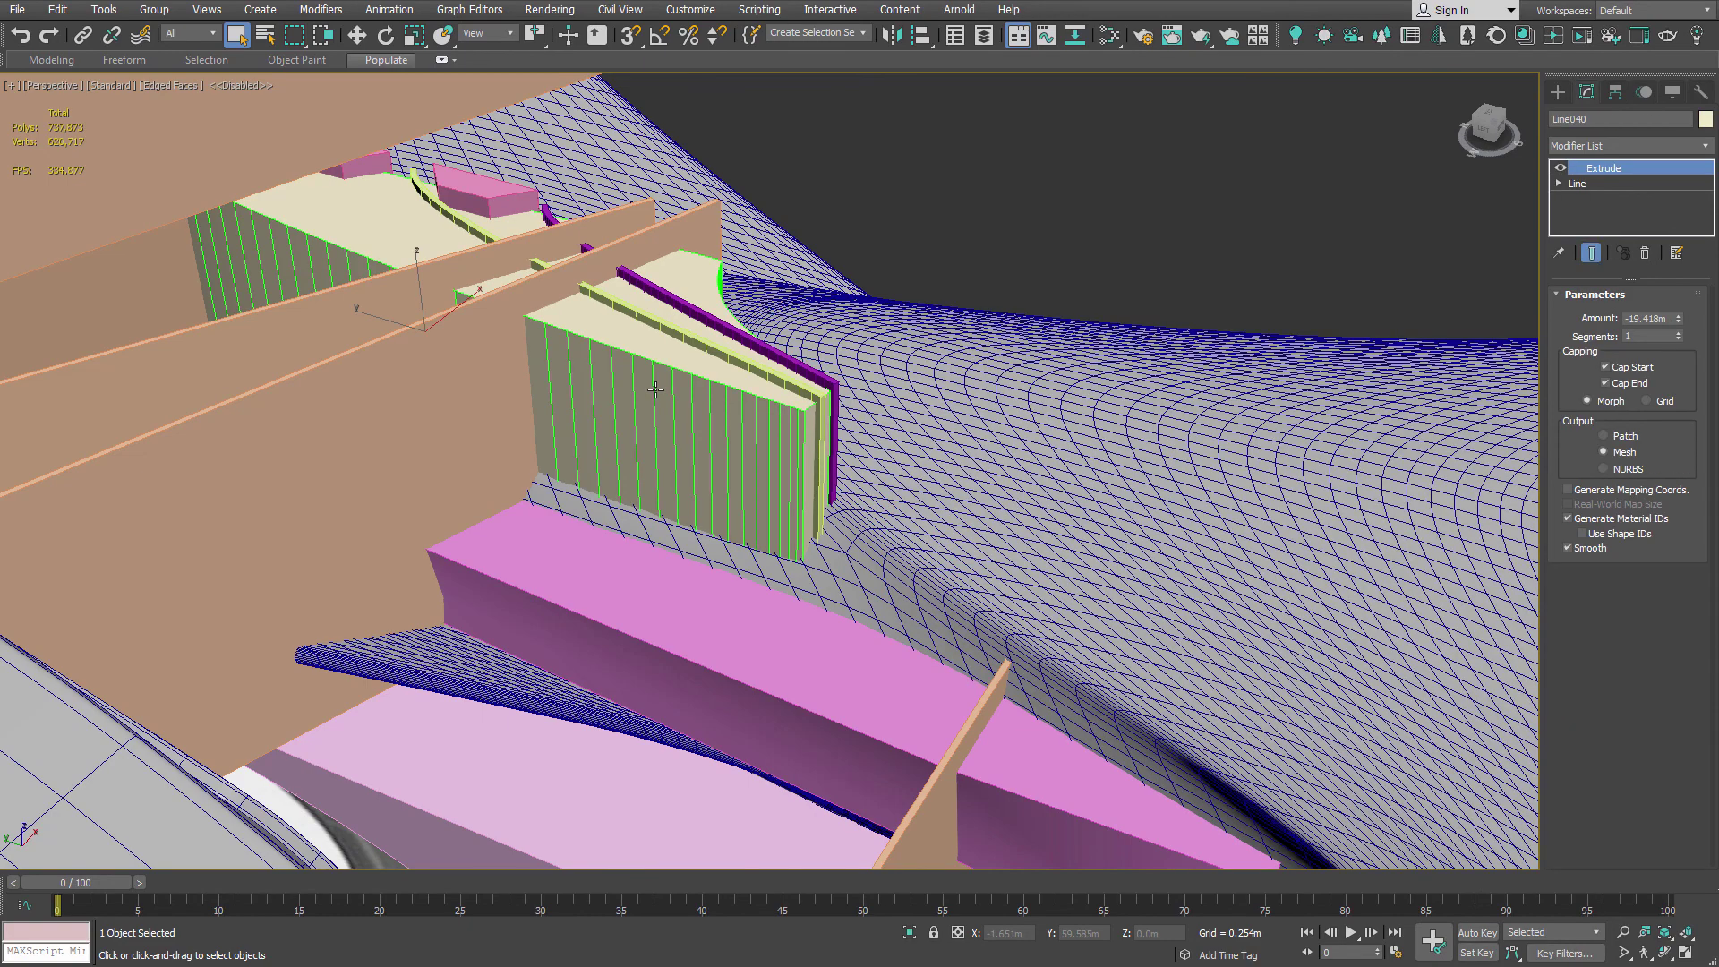
{"action": "key", "text": "F4"}
{"action": "middle_click_drag", "start_coordinate": [727, 383], "coordinate": [846, 400]}
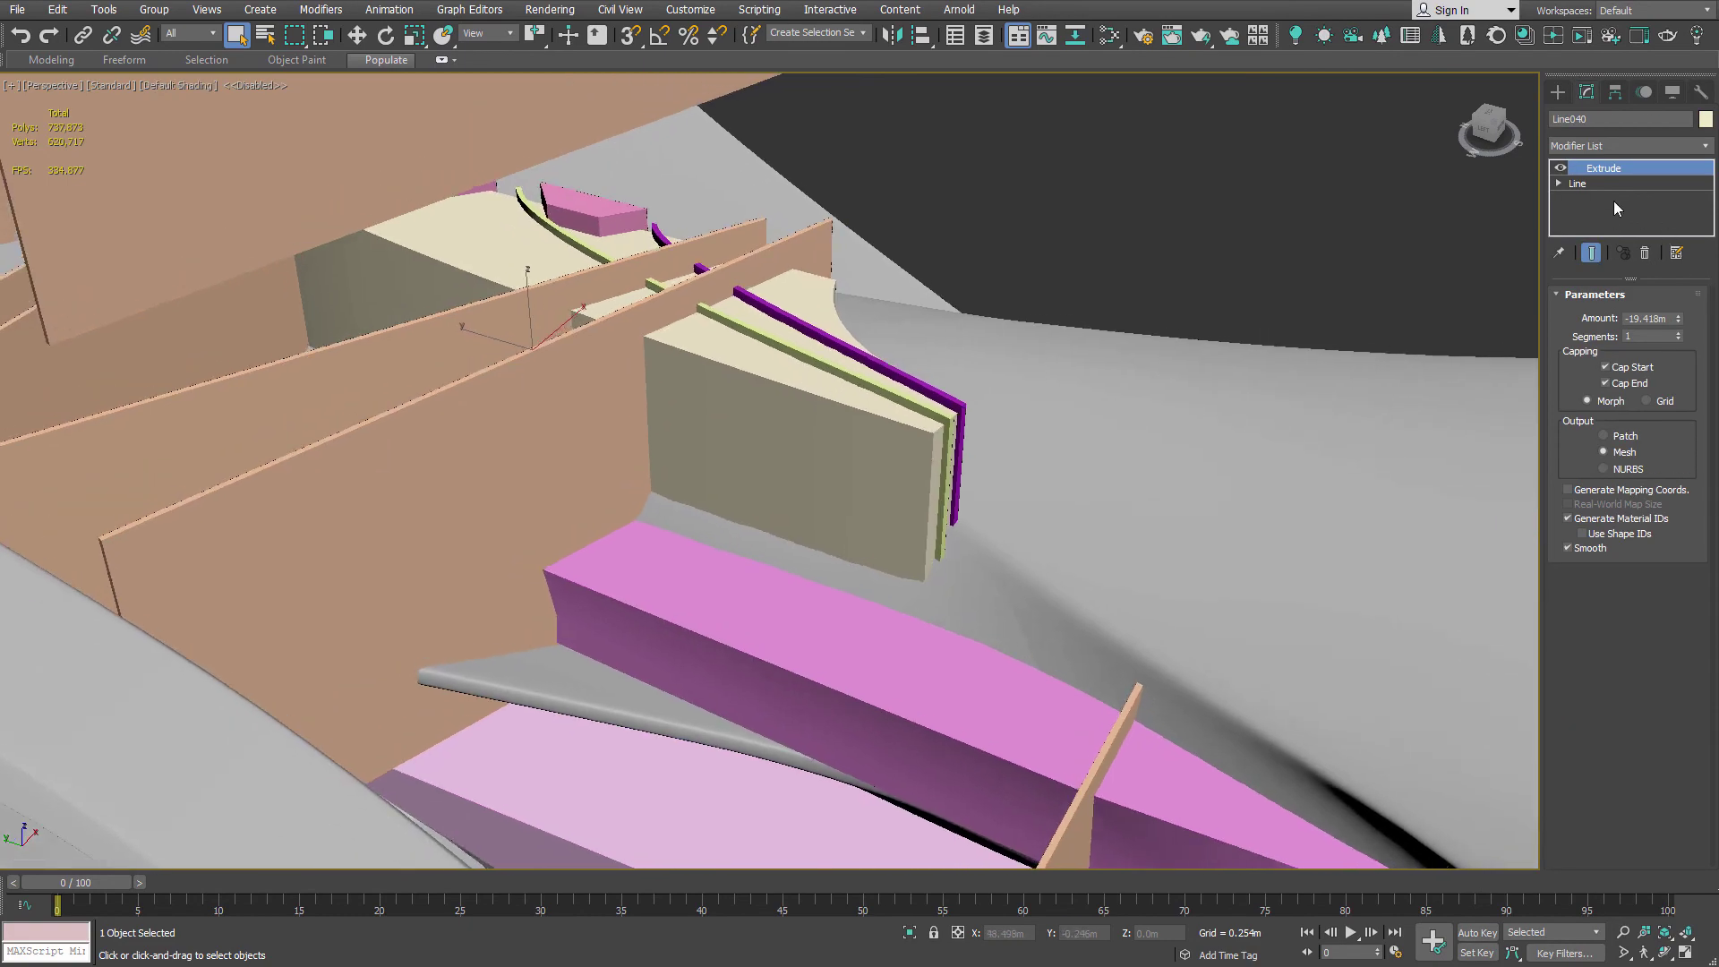
{"action": "key", "text": "F4"}
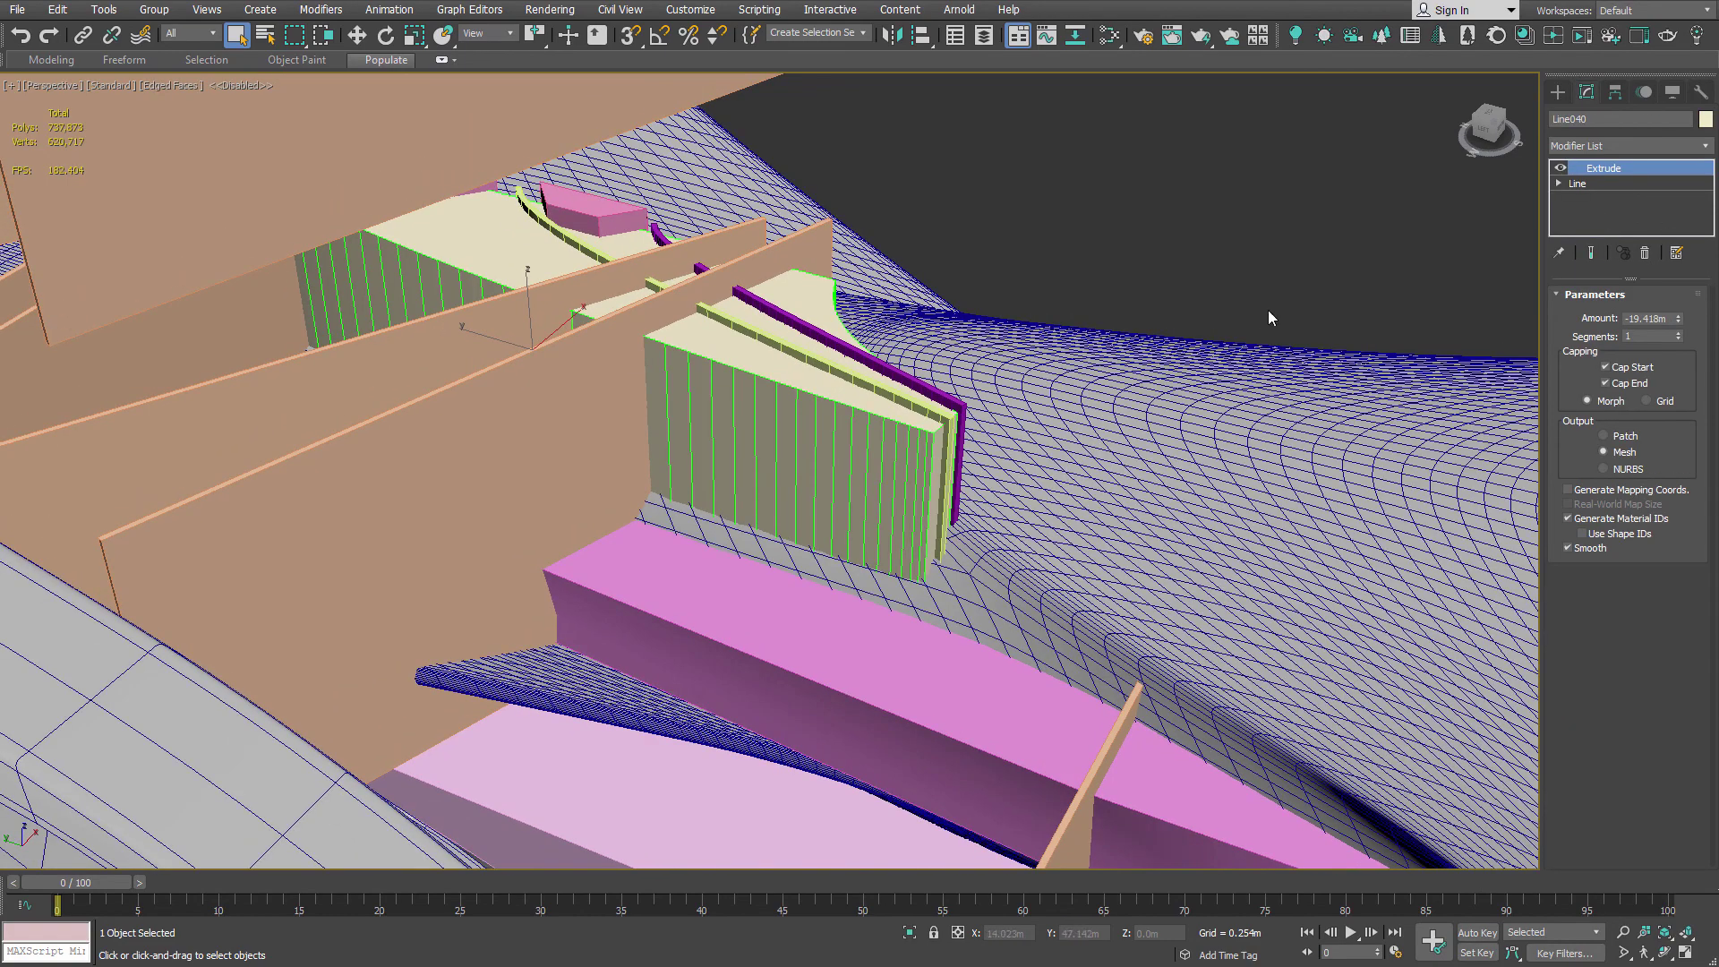
{"action": "left_click", "coordinate": [1559, 173]}
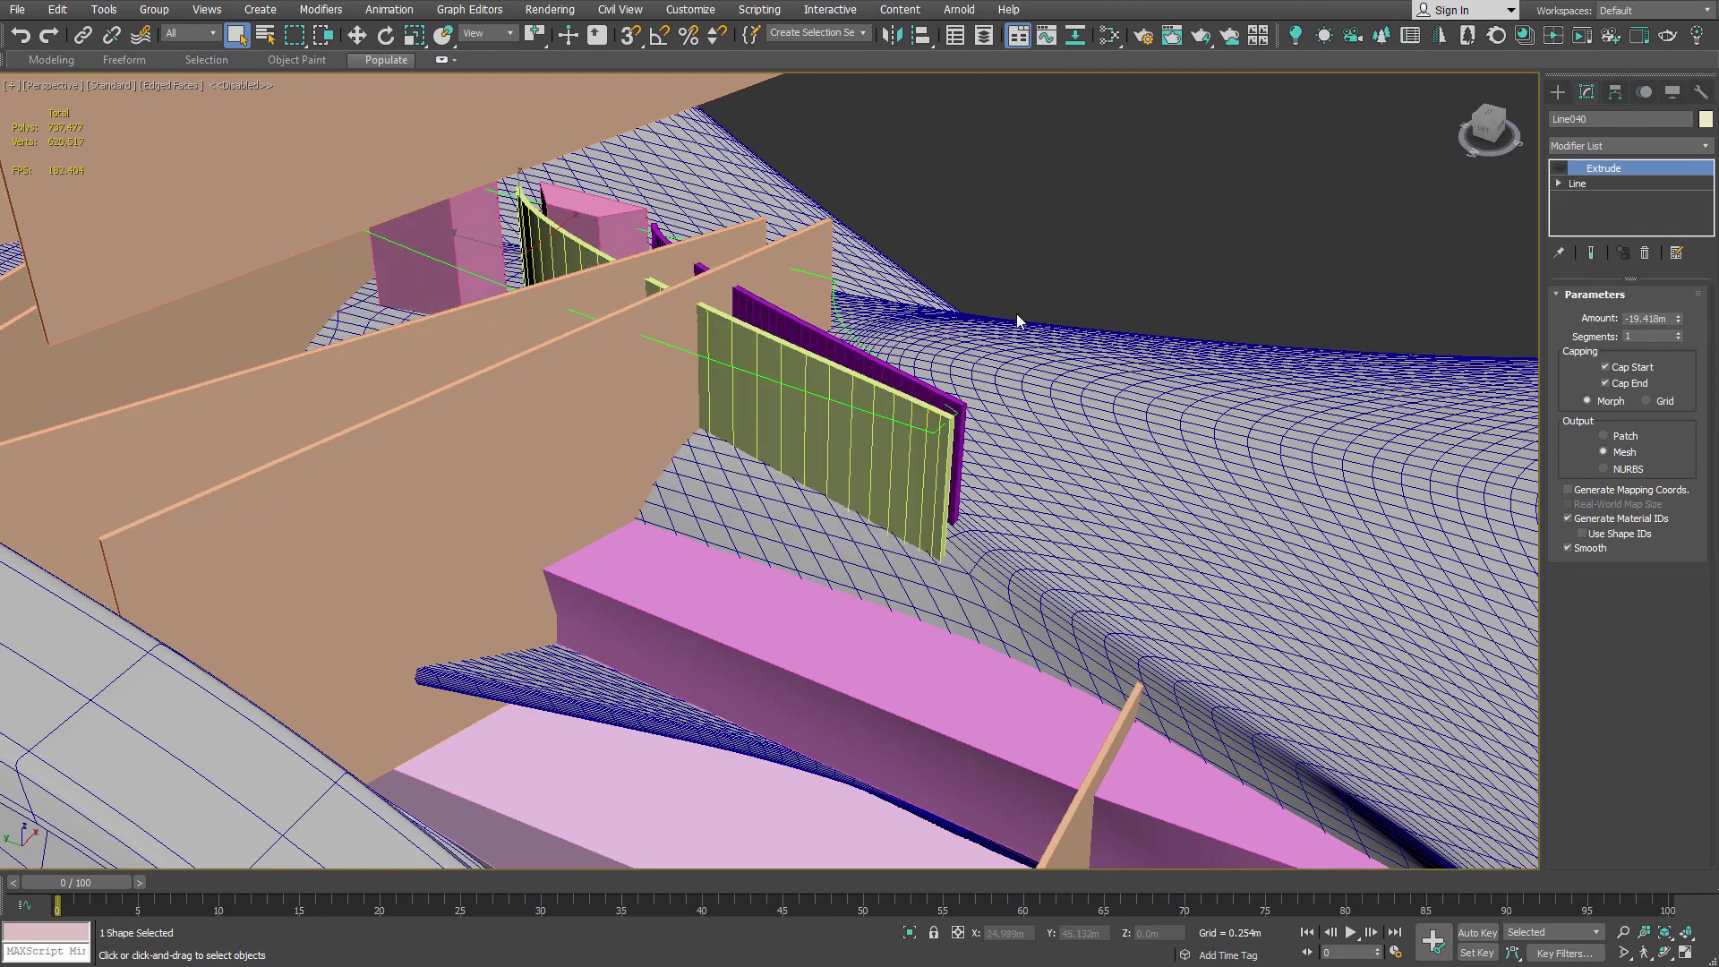
{"action": "mouse_move", "coordinate": [713, 296]}
{"action": "middle_mouse_down", "text": "alt"}
{"action": "mouse_move", "coordinate": [680, 320]}
{"action": "mouse_move", "coordinate": [707, 296]}
{"action": "middle_mouse_up", "text": "alt"}
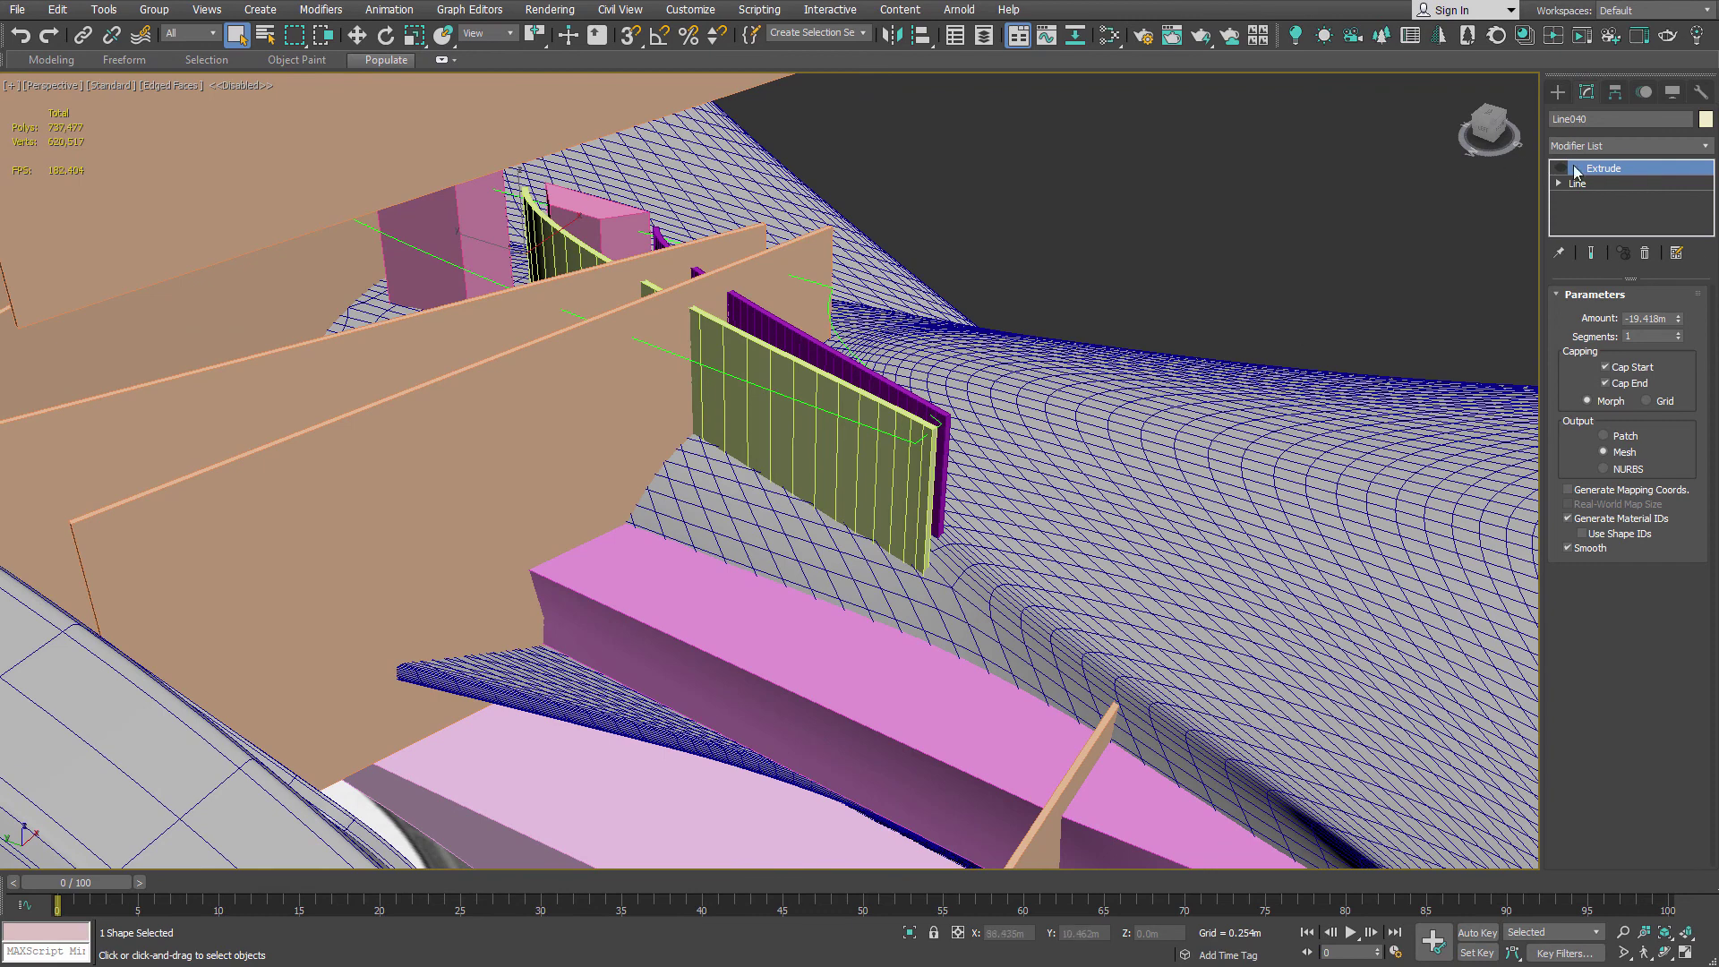
{"action": "left_click", "coordinate": [1561, 169]}
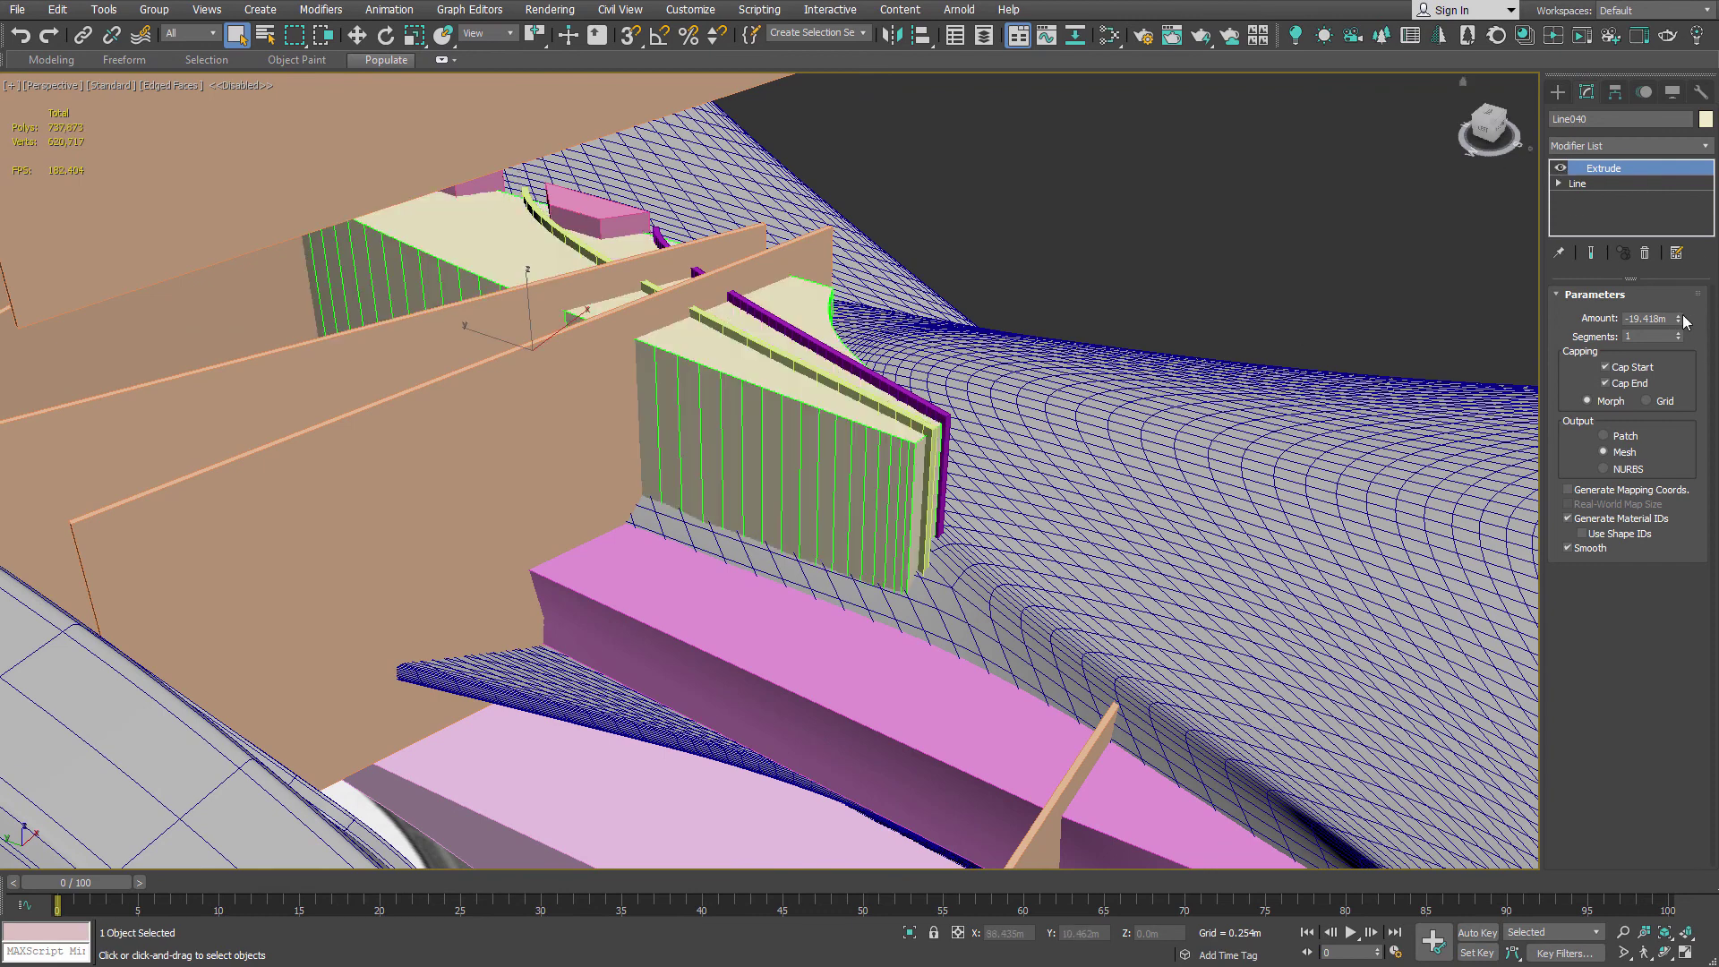
Step: Set the cream cutter block's Extrude amount to -20.295 m
{"action": "left_click_drag", "start_coordinate": [1684, 322], "coordinate": [1462, 385]}
{"action": "scroll", "coordinate": [915, 210], "scroll_direction": "down", "scroll_amount": 6}
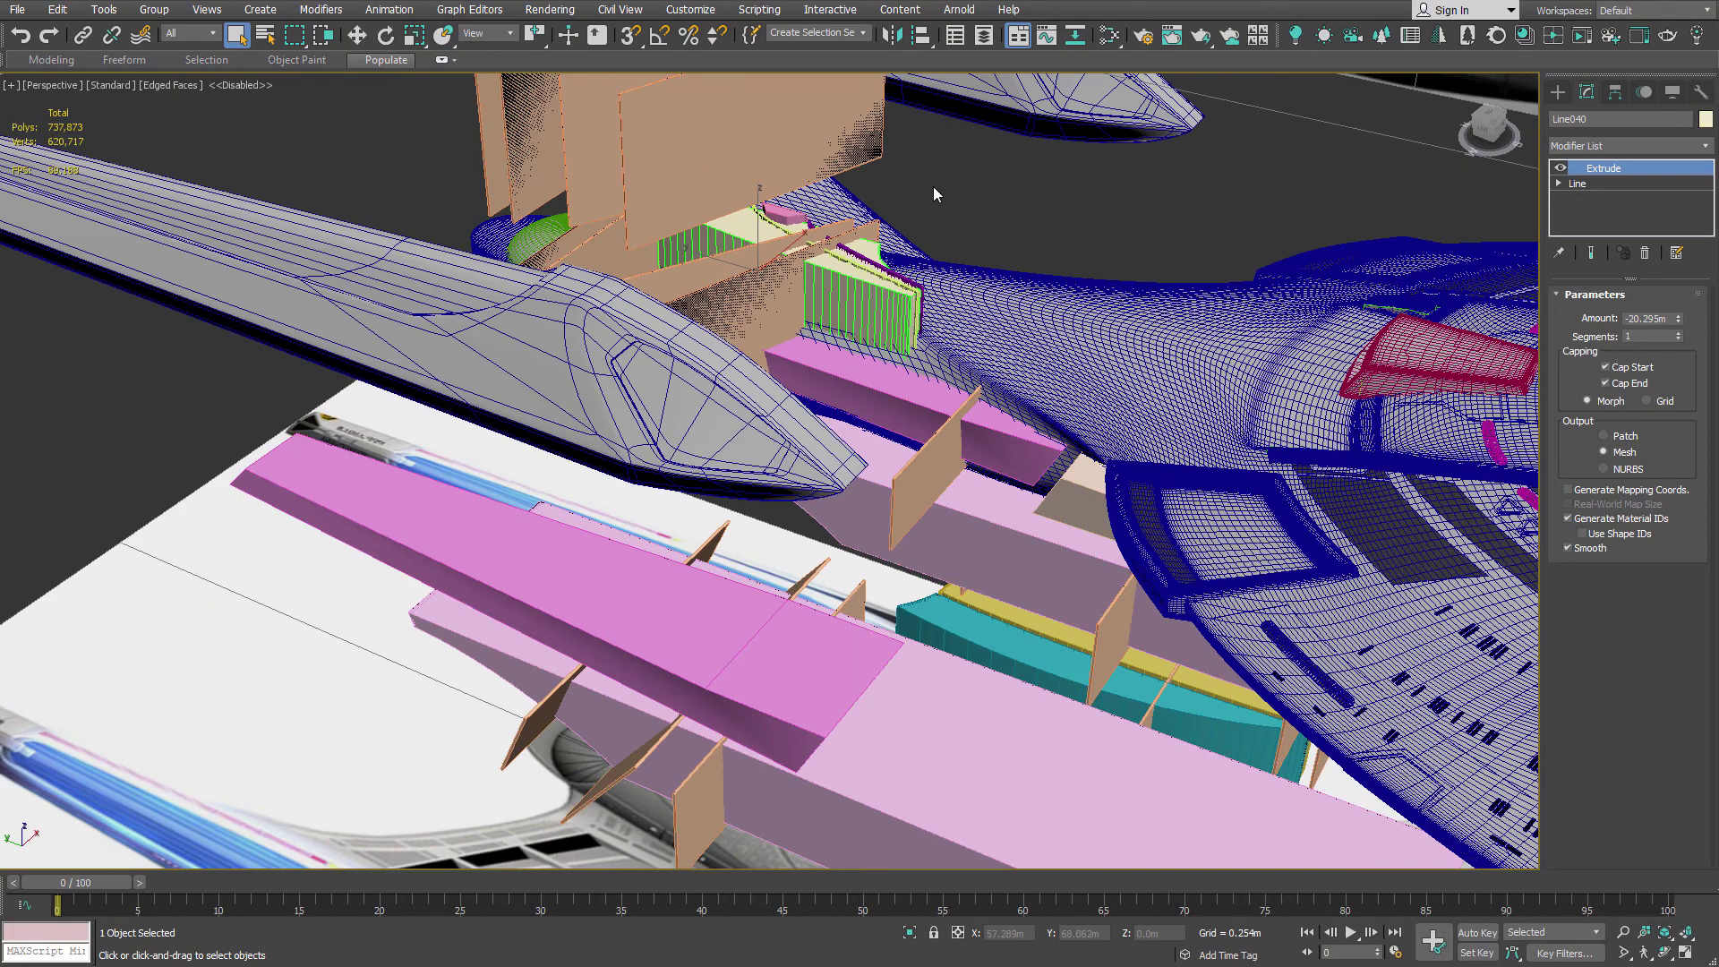
{"action": "middle_click_drag", "start_coordinate": [1029, 193], "coordinate": [940, 259], "text": "alt"}
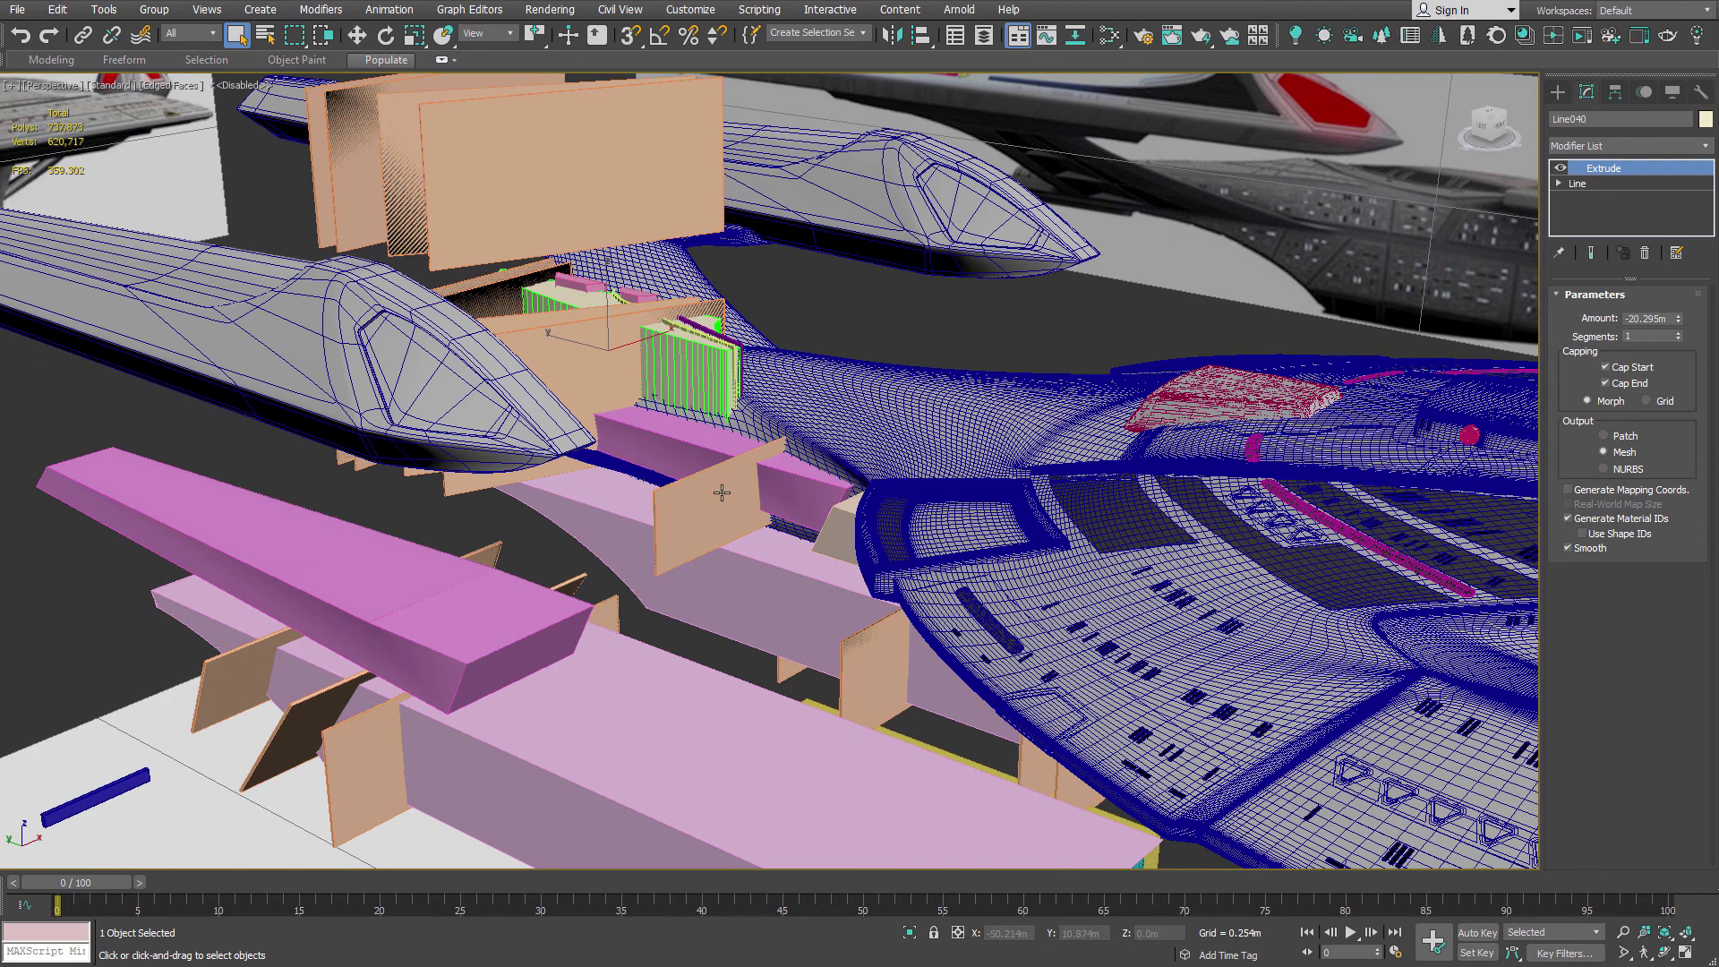
{"action": "scroll", "coordinate": [726, 452], "scroll_direction": "up", "scroll_amount": 5}
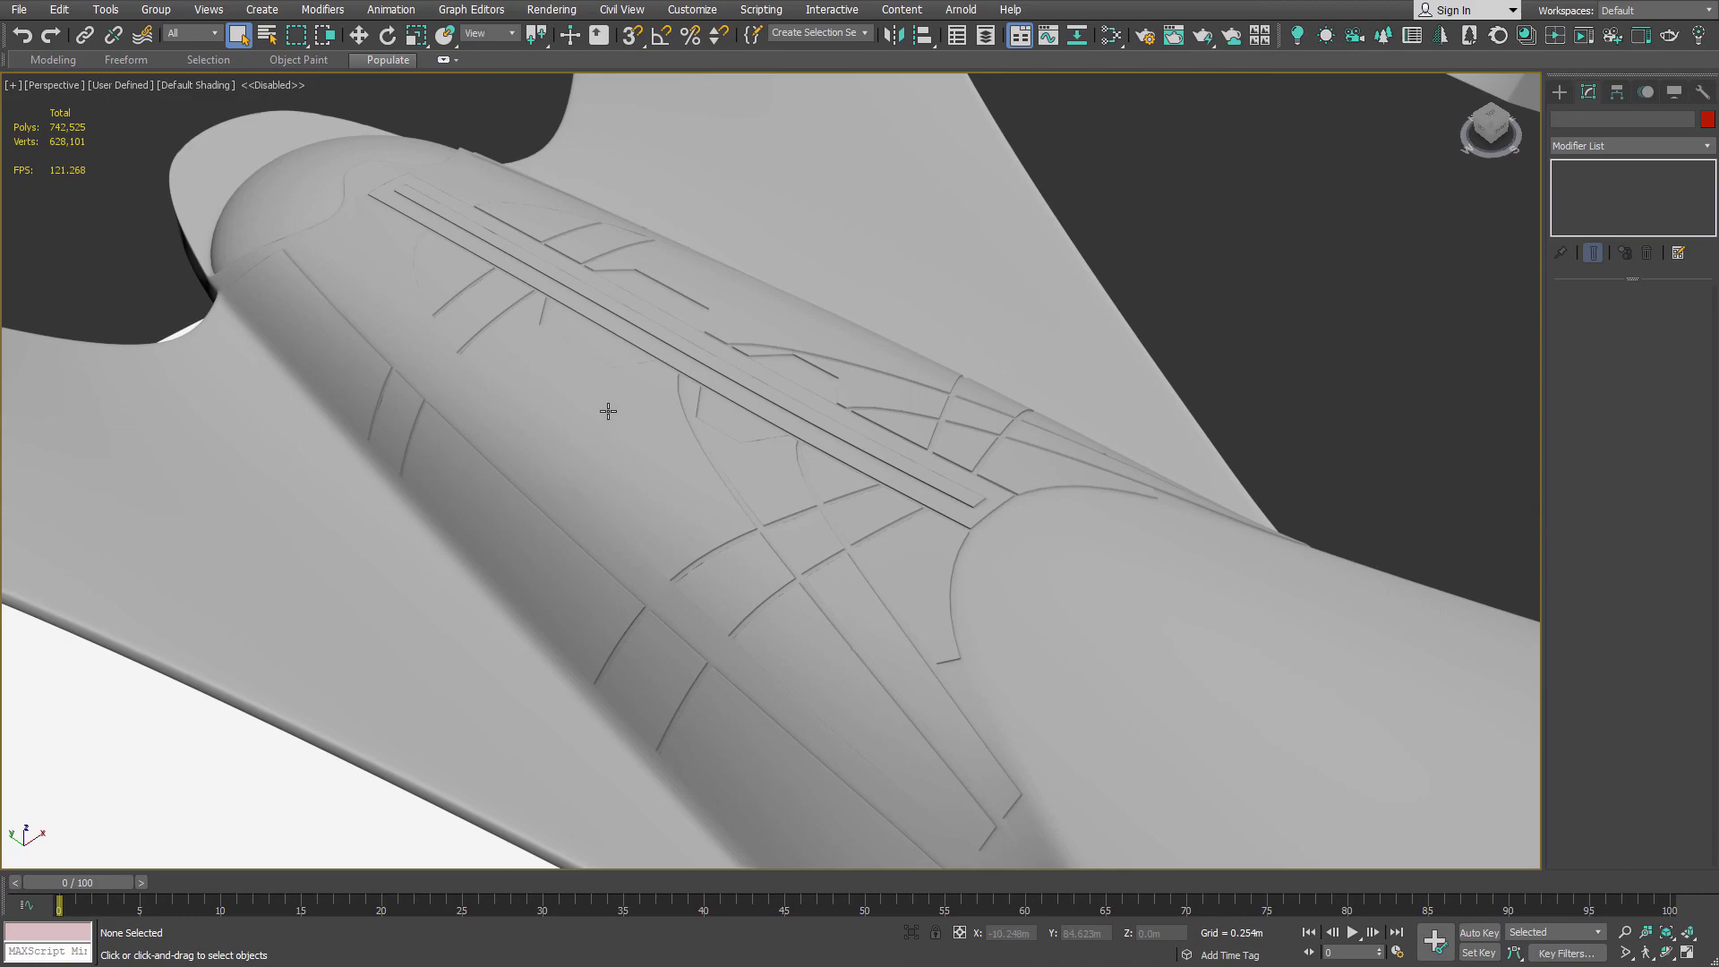
Step: Examine the cut panel lines along the hull's underside and flank from below, from the side and close up
{"action": "scroll", "coordinate": [608, 411], "scroll_direction": "down", "scroll_amount": 6}
{"action": "middle_click_drag", "start_coordinate": [878, 519], "coordinate": [1046, 393], "text": "alt"}
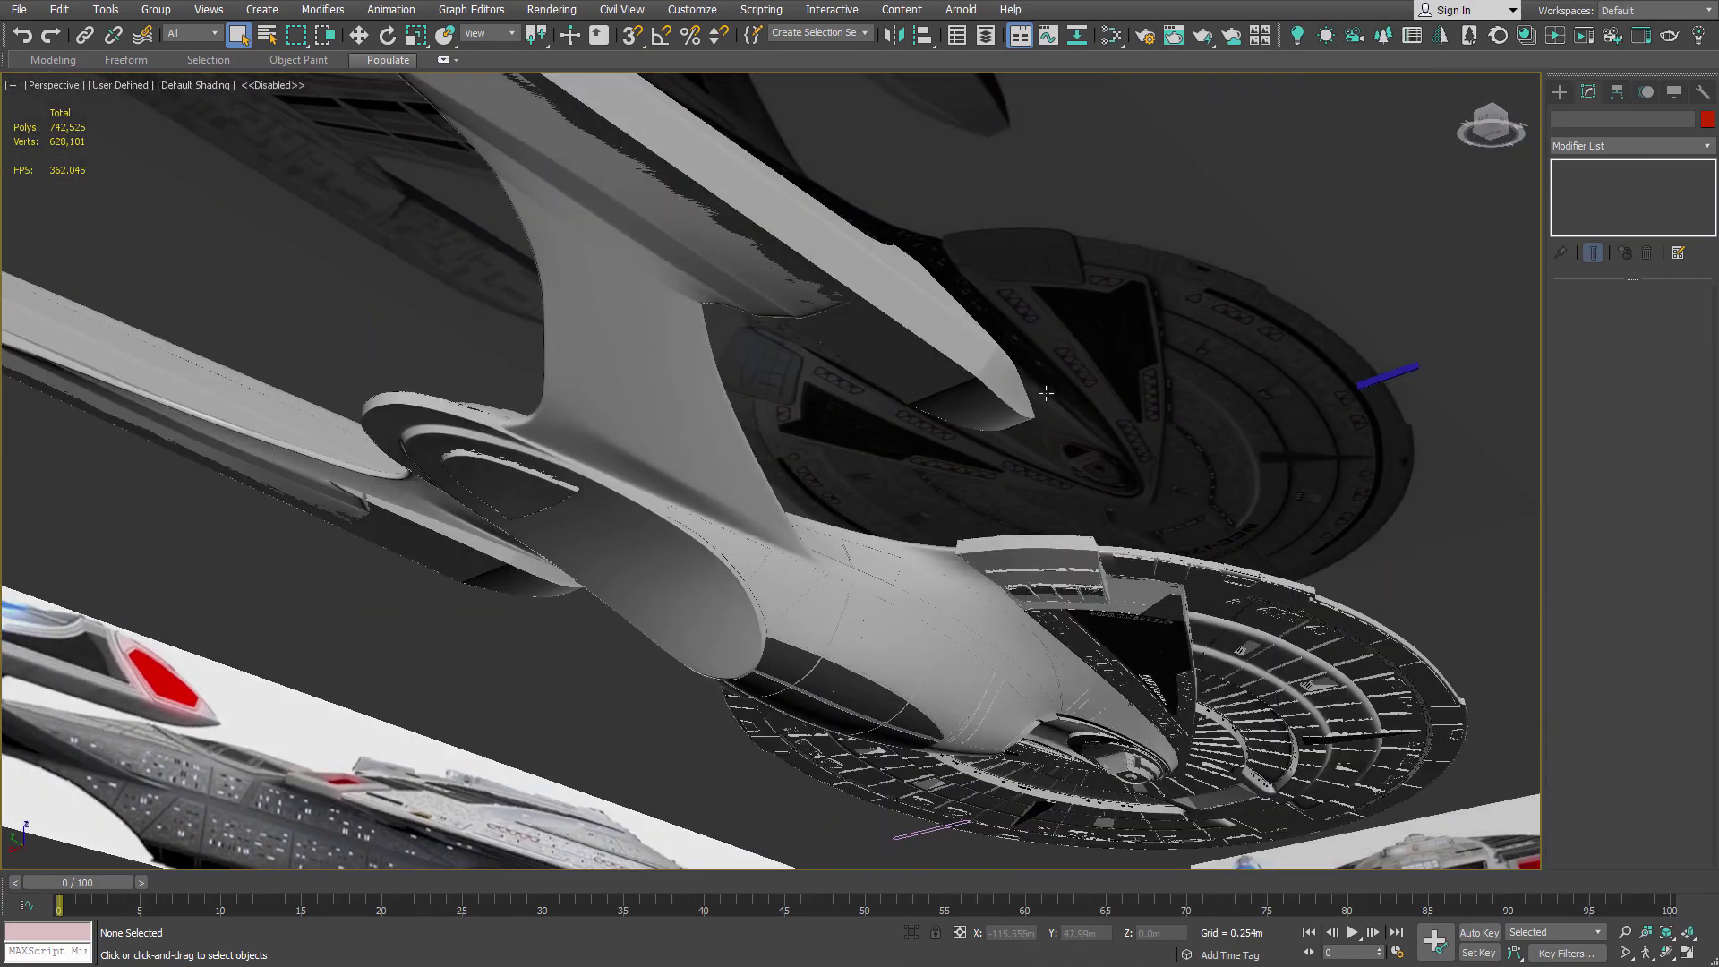
{"action": "scroll", "coordinate": [902, 616], "scroll_direction": "up", "scroll_amount": 4}
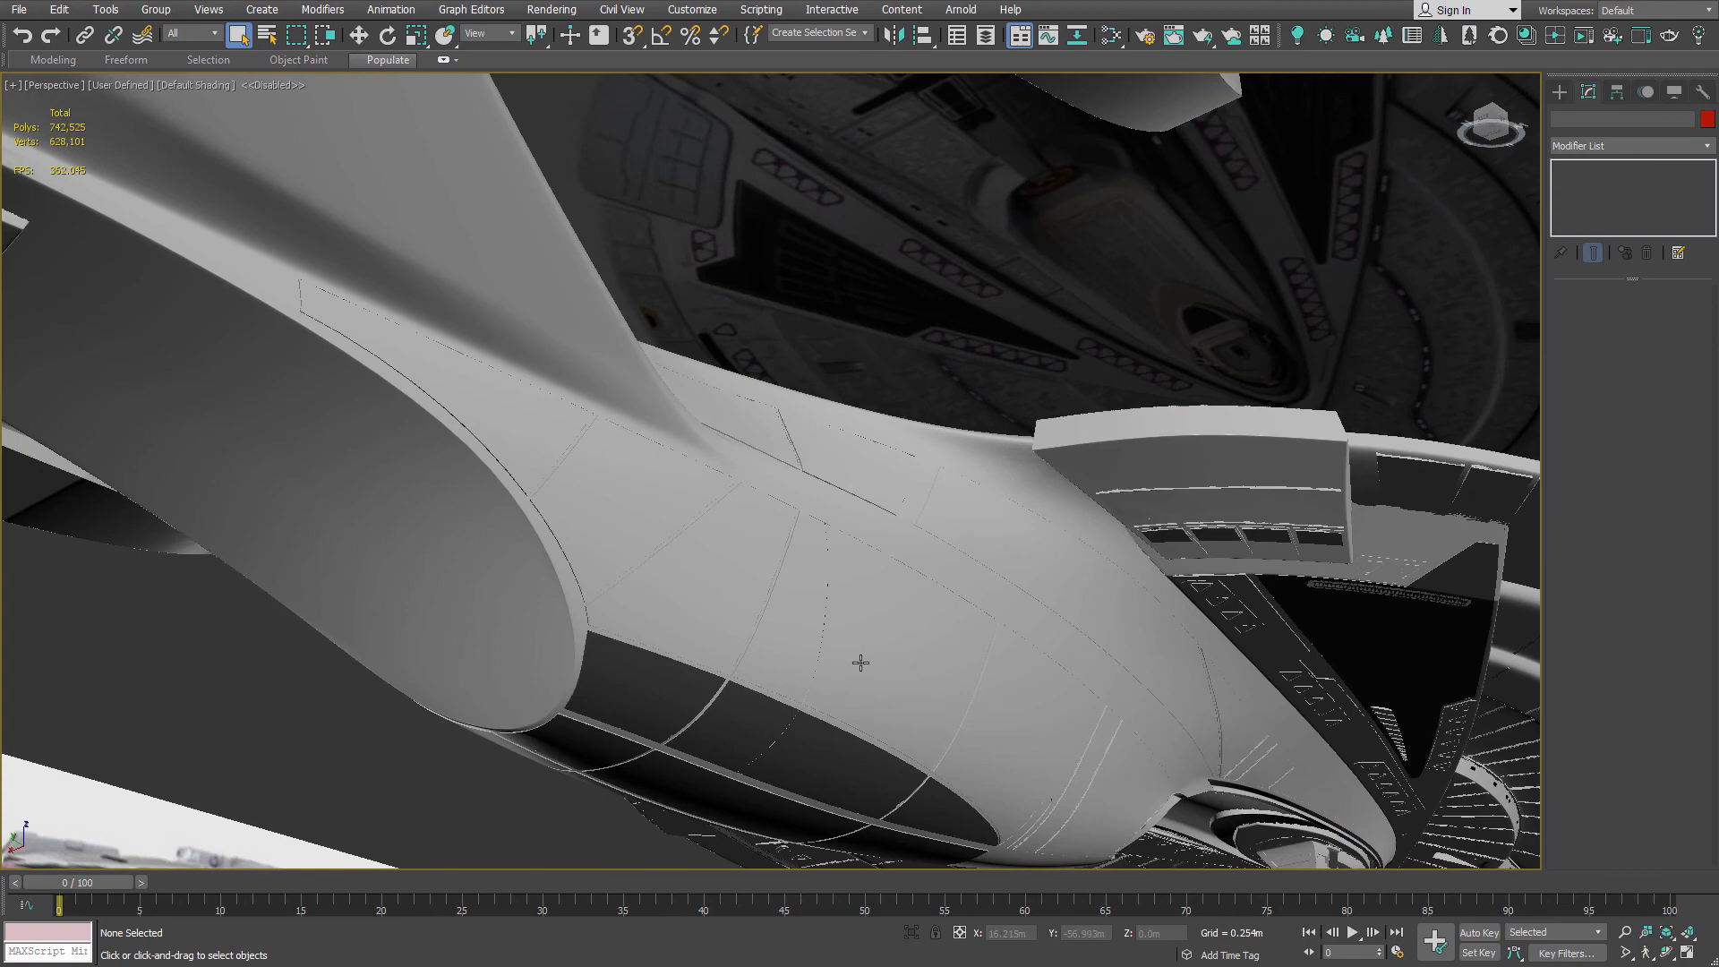
{"action": "scroll", "coordinate": [860, 662], "scroll_direction": "up", "scroll_amount": 3}
{"action": "scroll", "coordinate": [940, 541], "scroll_direction": "down", "scroll_amount": 6}
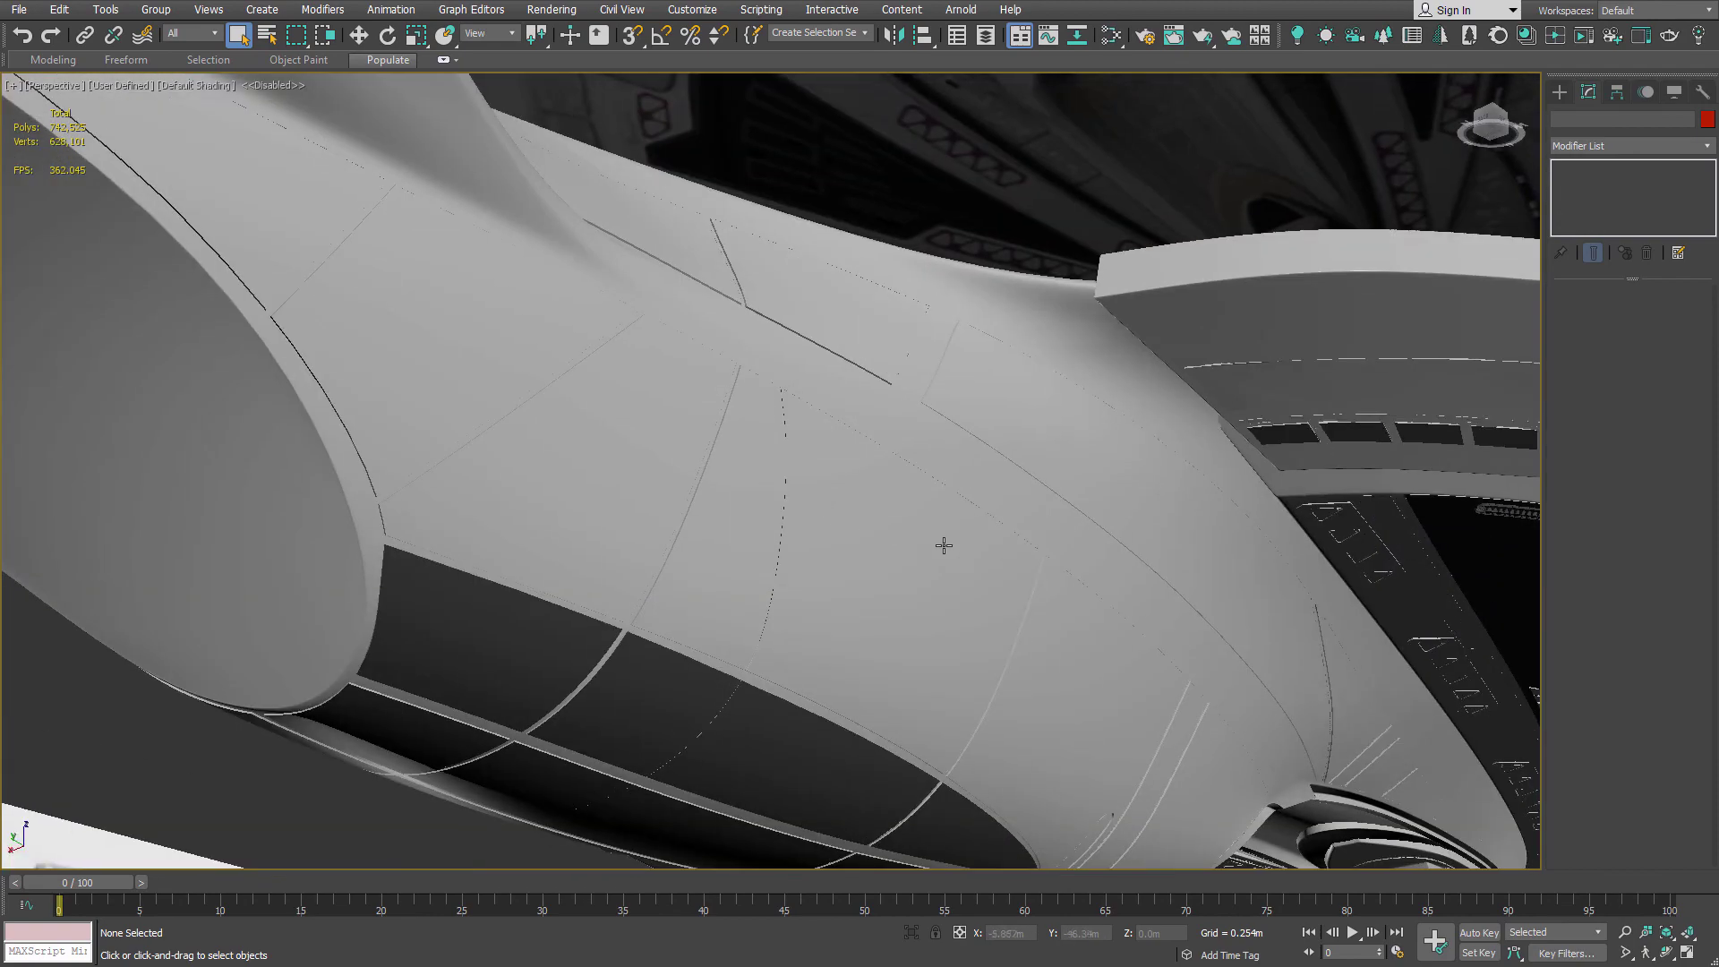
{"action": "scroll", "coordinate": [950, 537], "scroll_direction": "down", "scroll_amount": 3}
{"action": "scroll", "coordinate": [766, 499], "scroll_direction": "up", "scroll_amount": 7}
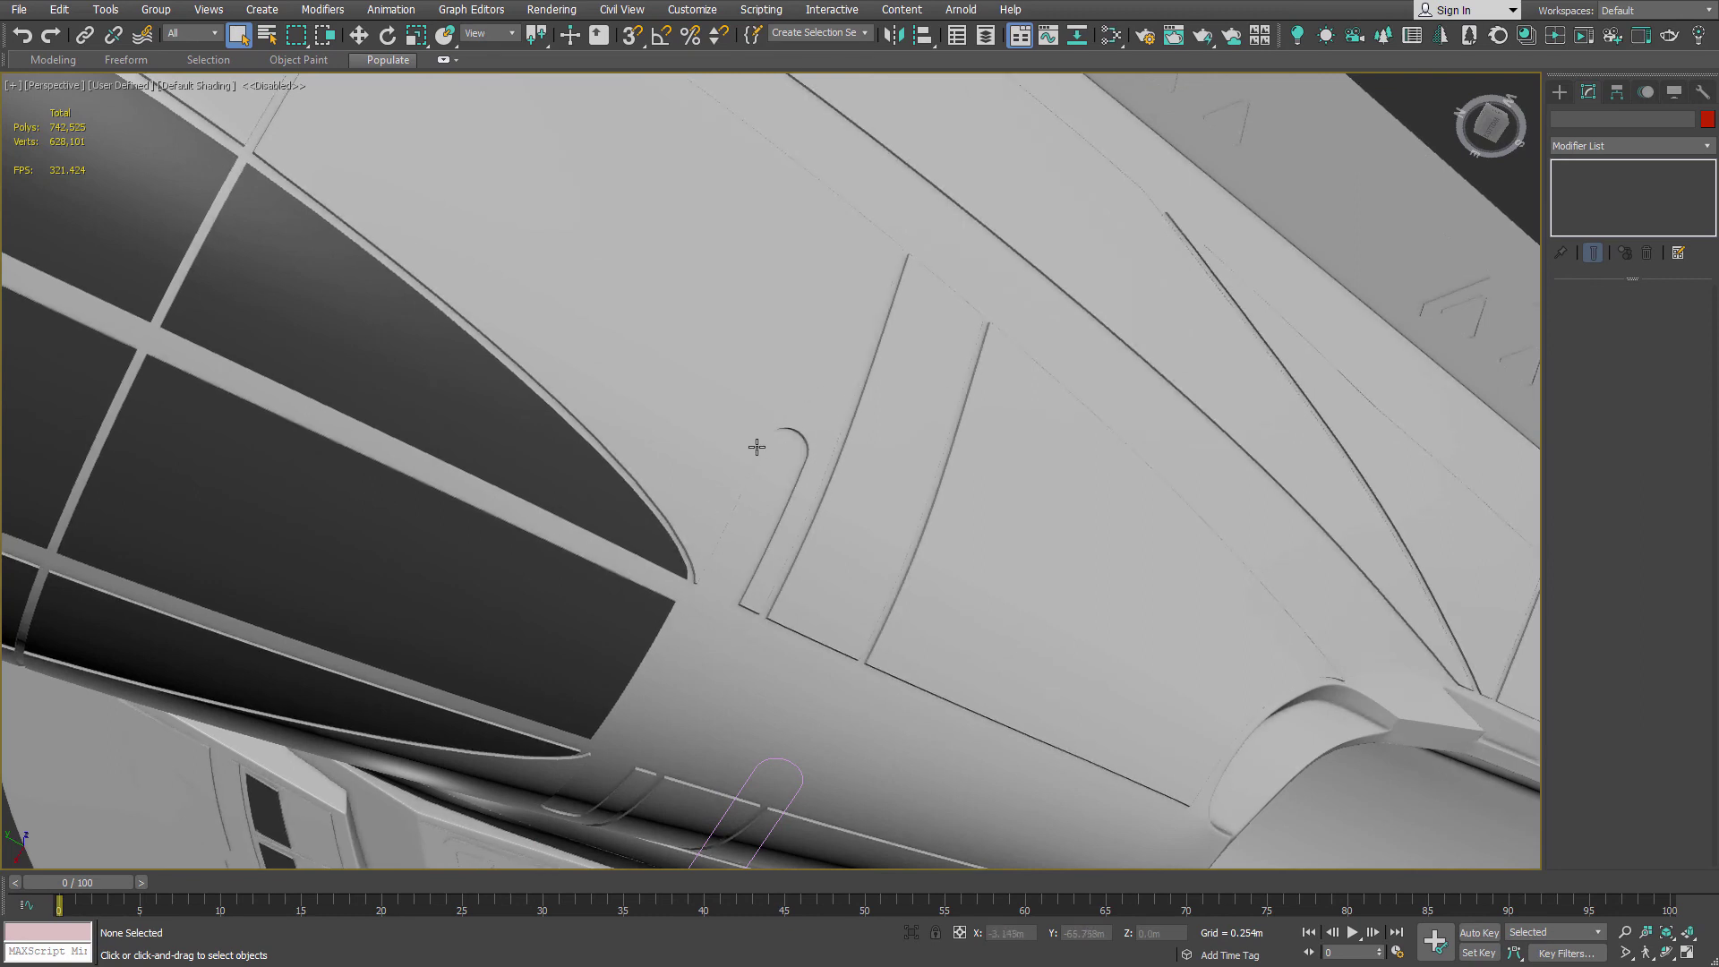
{"action": "middle_click_drag", "start_coordinate": [693, 409], "coordinate": [1030, 530]}
{"action": "scroll", "coordinate": [1077, 572], "scroll_direction": "down", "scroll_amount": 4}
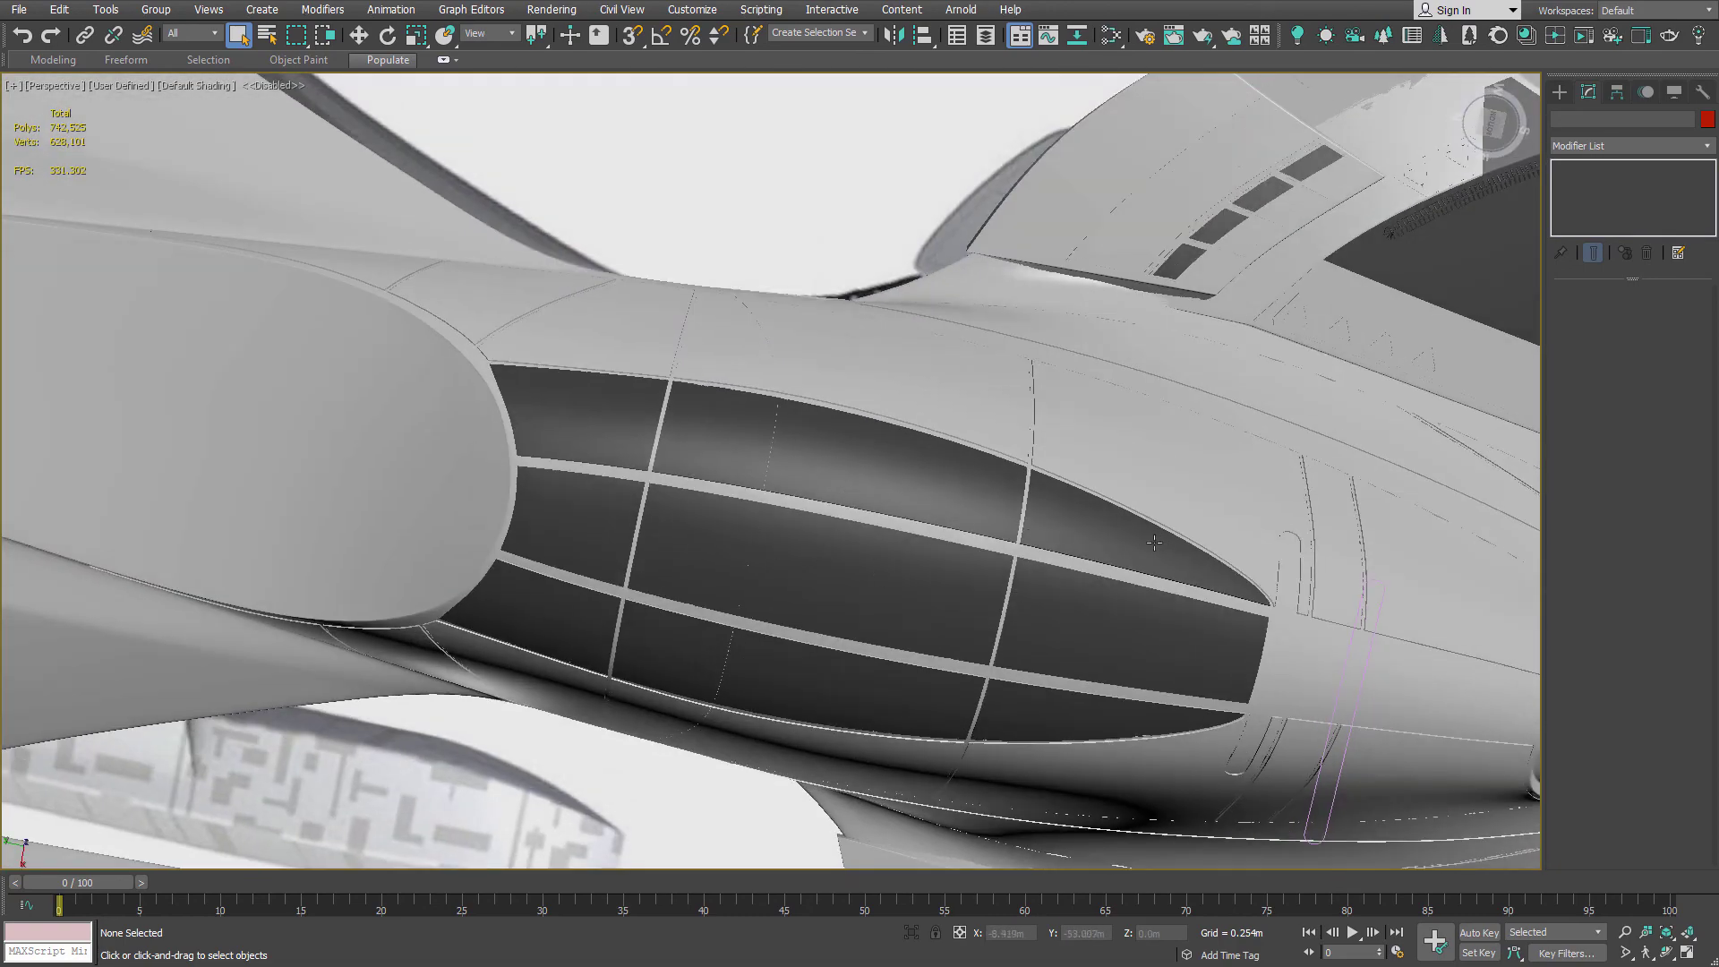
{"action": "middle_click_drag", "start_coordinate": [855, 278], "coordinate": [877, 657], "text": "alt"}
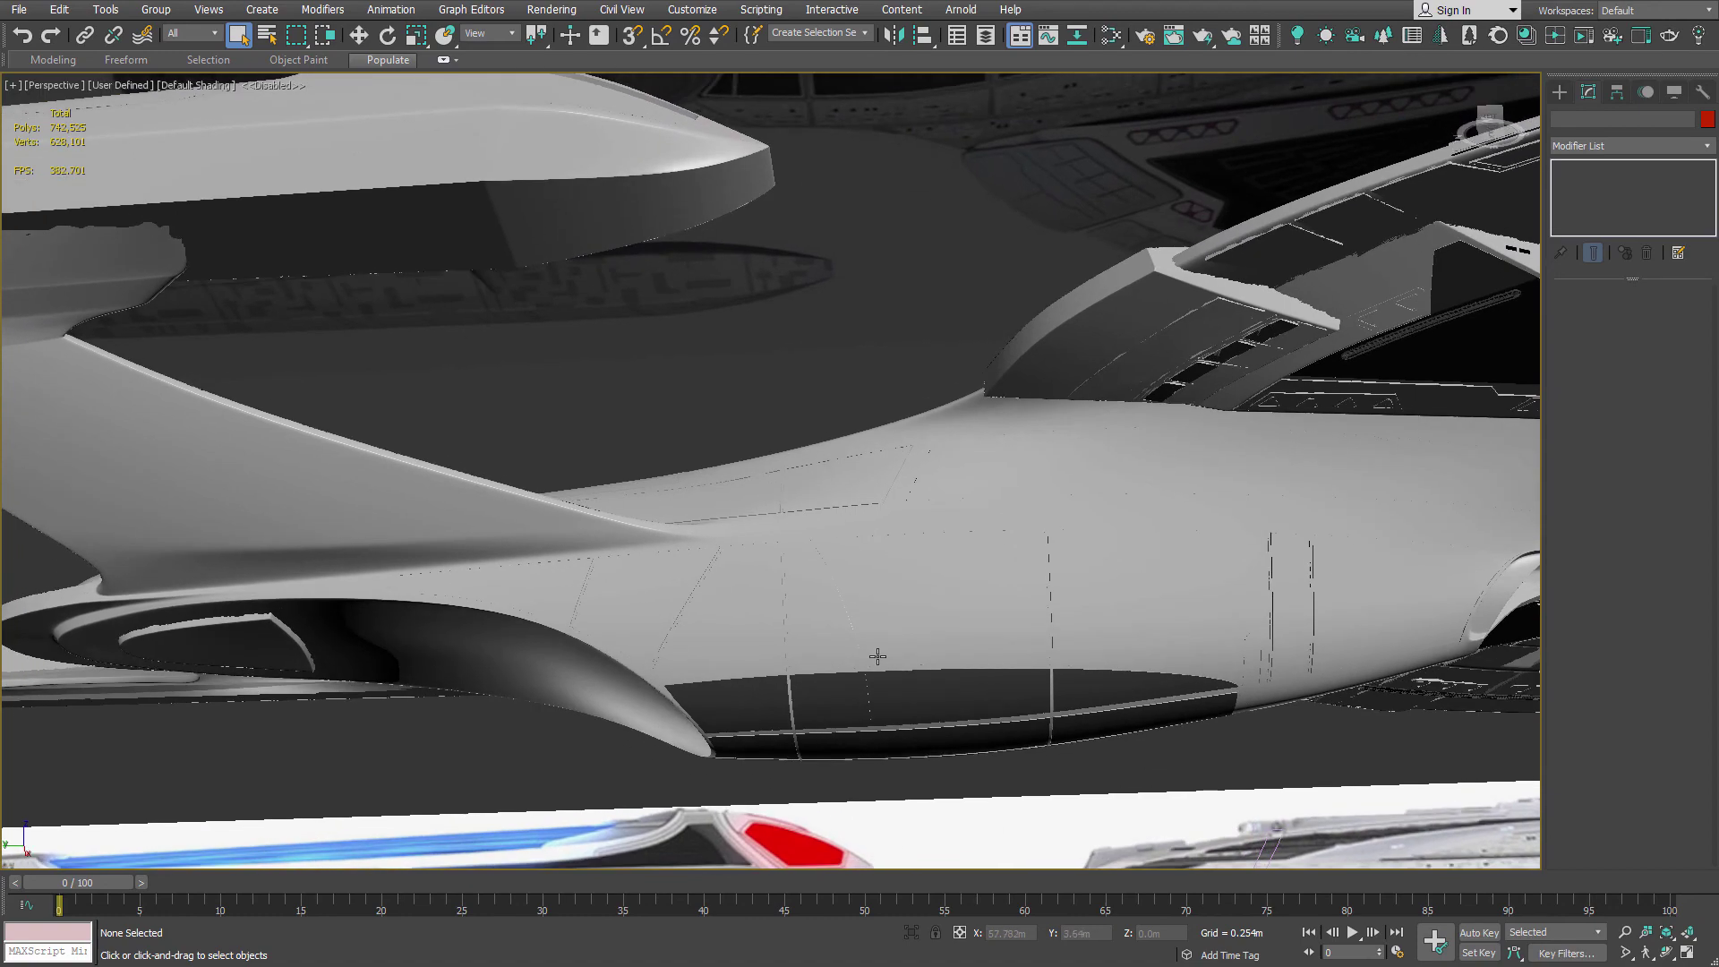
{"action": "middle_click_drag", "start_coordinate": [787, 564], "coordinate": [930, 587], "text": "alt"}
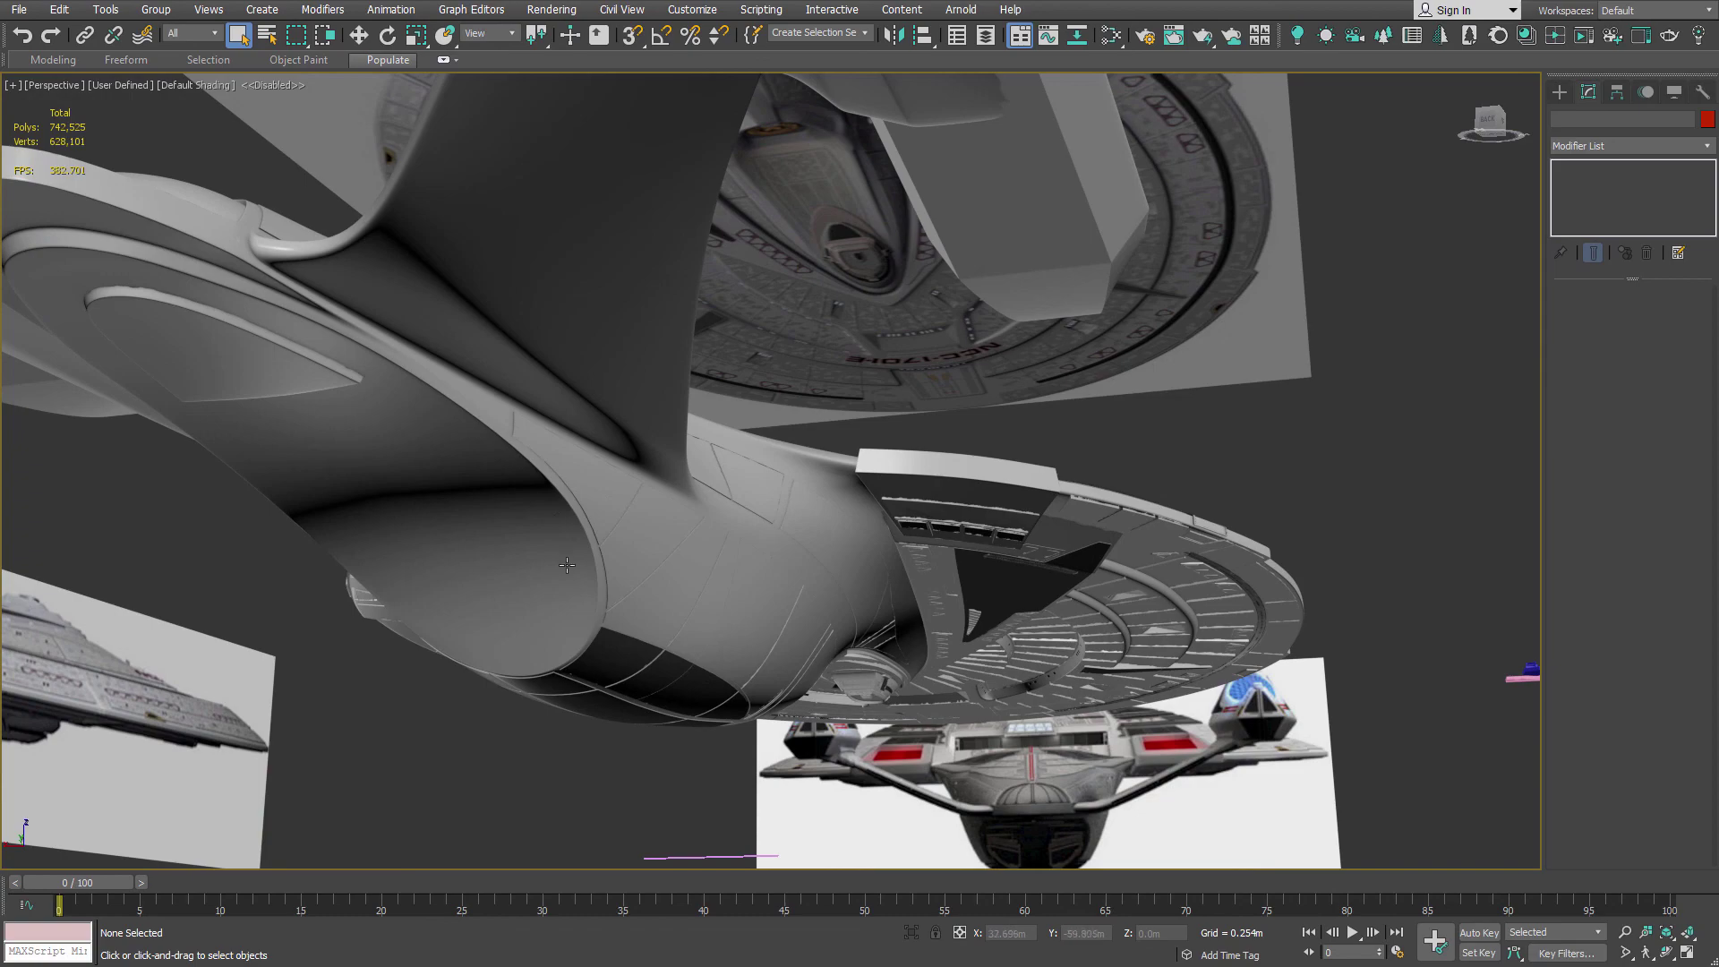
{"action": "middle_click_drag", "start_coordinate": [860, 494], "coordinate": [716, 501], "text": "alt"}
{"action": "middle_click_drag", "start_coordinate": [1121, 498], "coordinate": [922, 314]}
{"action": "scroll", "coordinate": [752, 582], "scroll_direction": "up", "scroll_amount": 4}
{"action": "scroll", "coordinate": [752, 582], "scroll_direction": "up", "scroll_amount": 2}
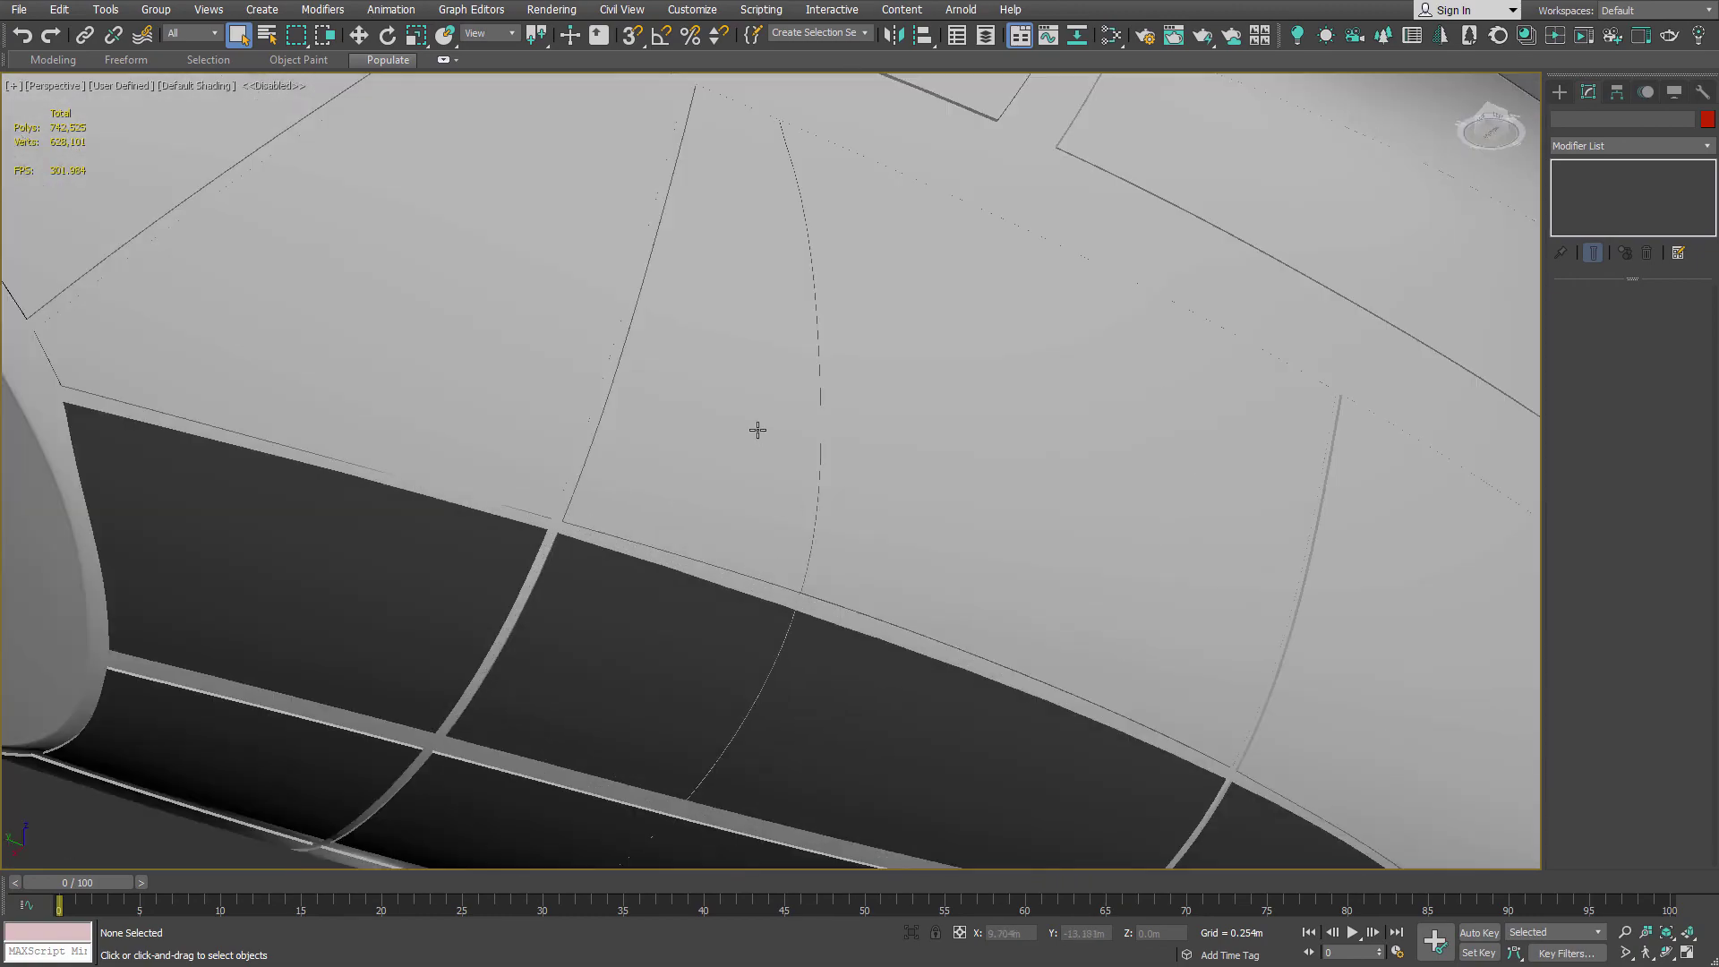
Step: Turn on edged faces, select the forward hull body, and examine the mesh along its seam with the rear hull
{"action": "key", "text": "F4"}
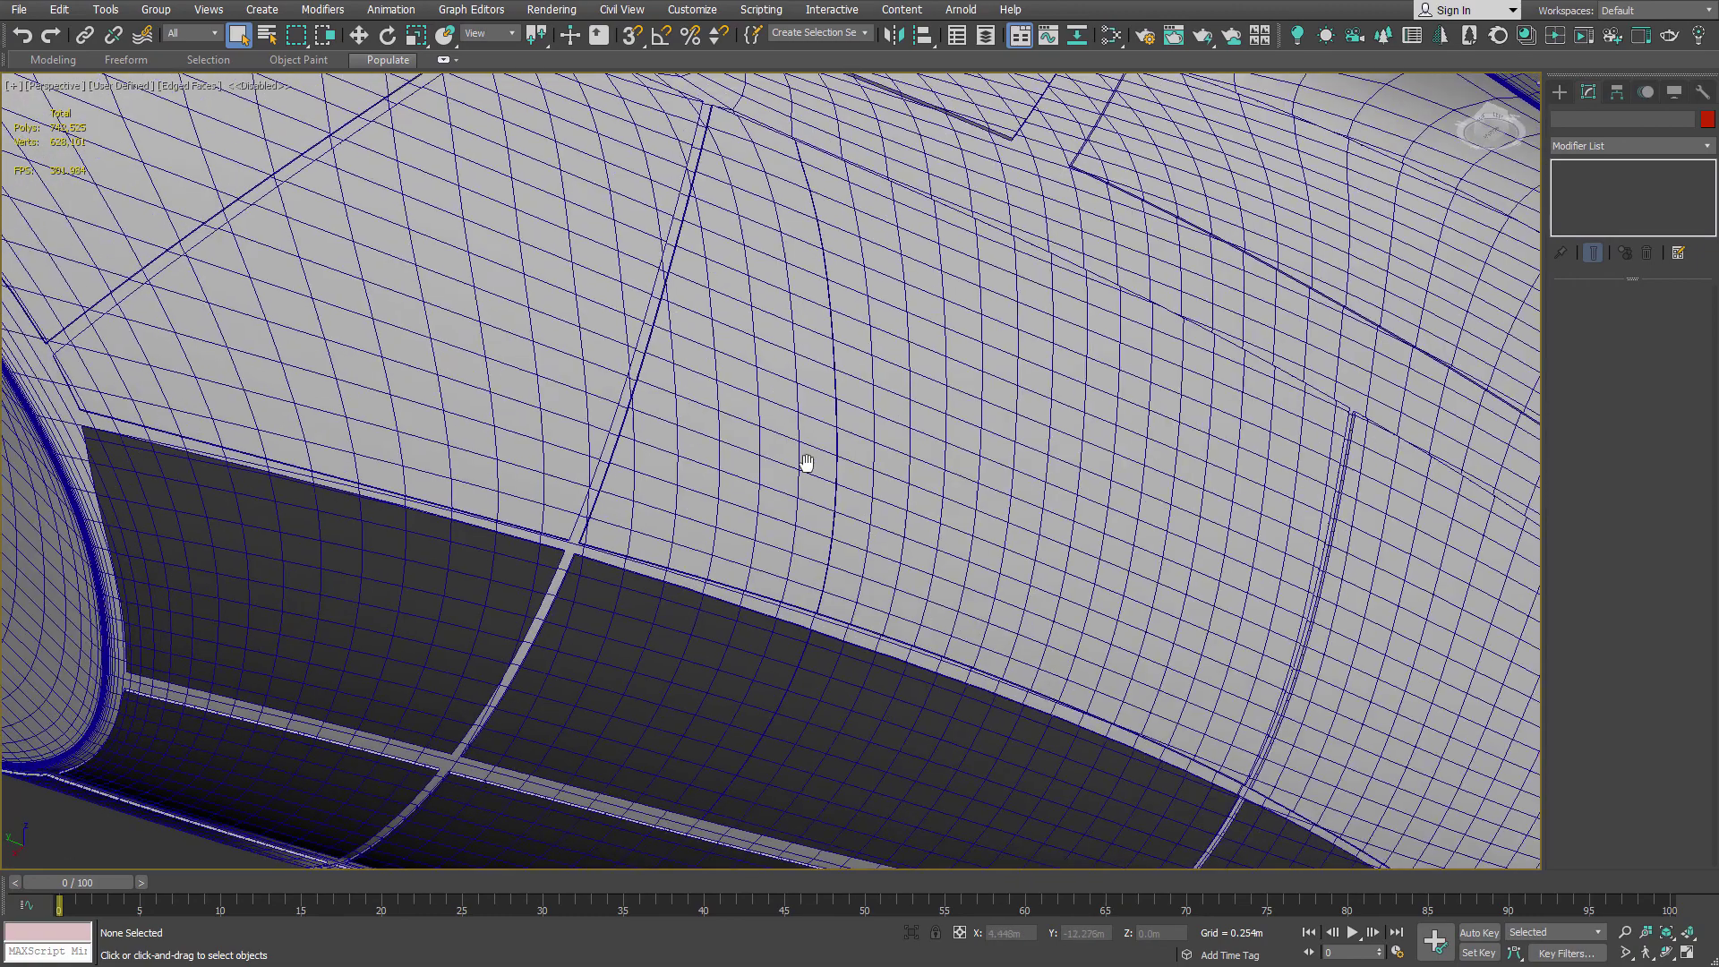
{"action": "middle_click_drag", "start_coordinate": [805, 461], "coordinate": [702, 442], "text": "alt"}
{"action": "left_click", "coordinate": [705, 437]}
{"action": "left_click", "coordinate": [1056, 454]}
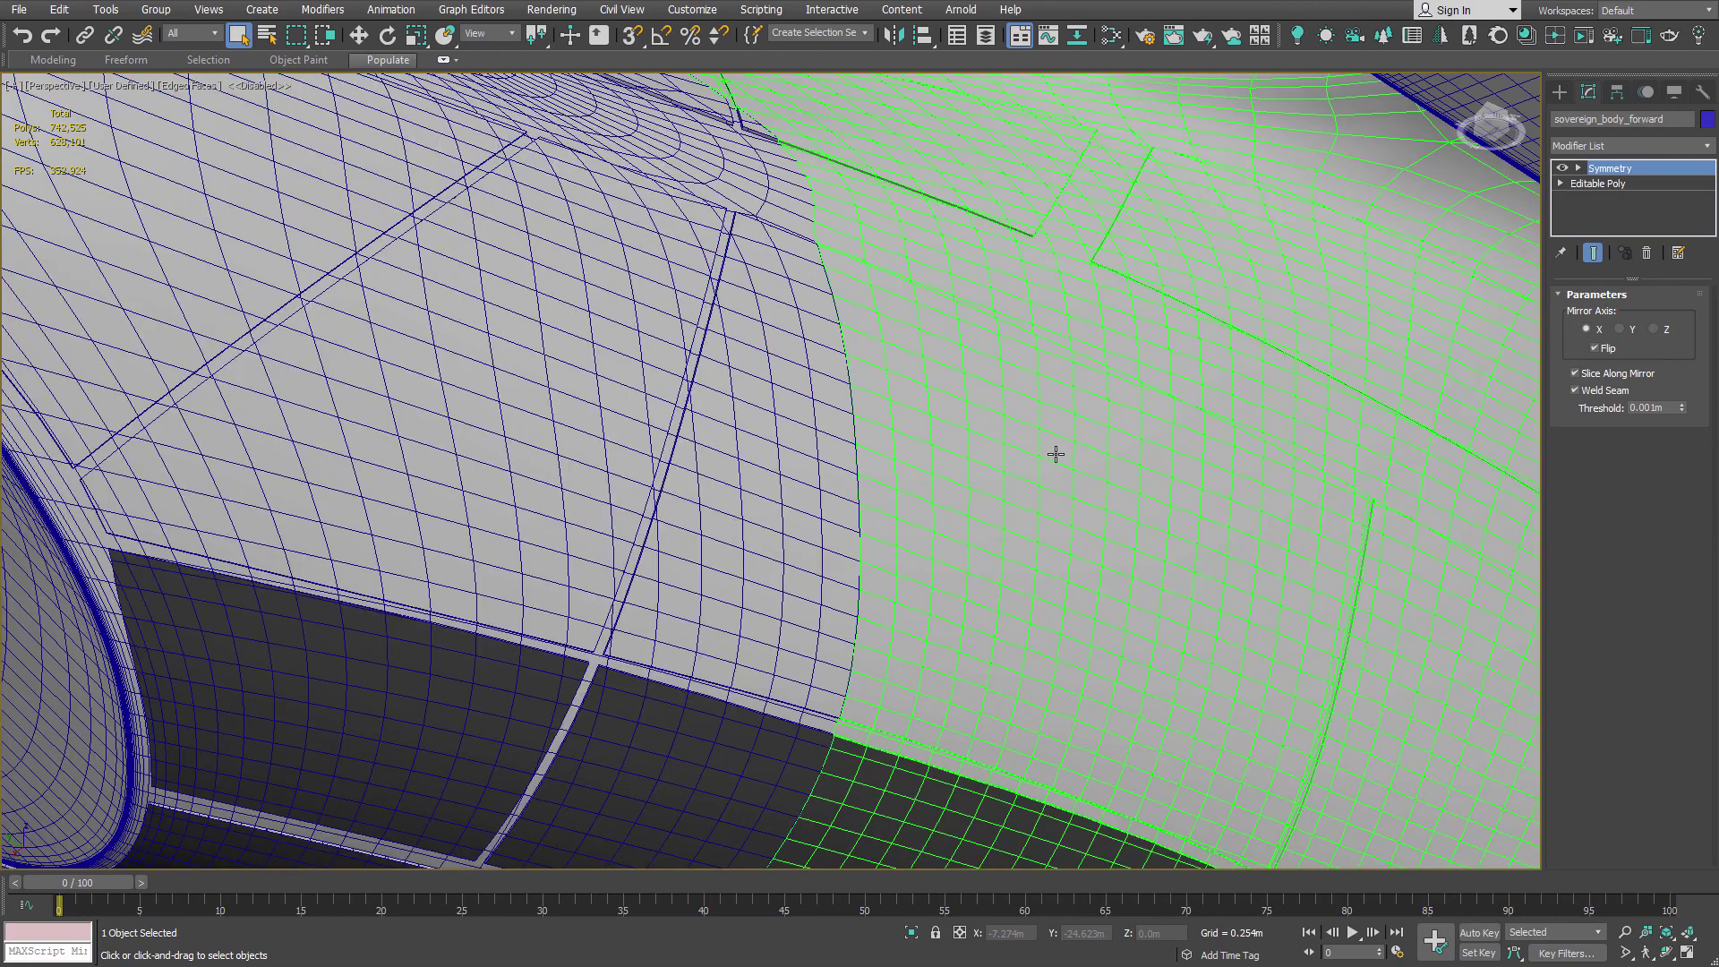
{"action": "scroll", "coordinate": [906, 438], "scroll_direction": "up", "scroll_amount": 3}
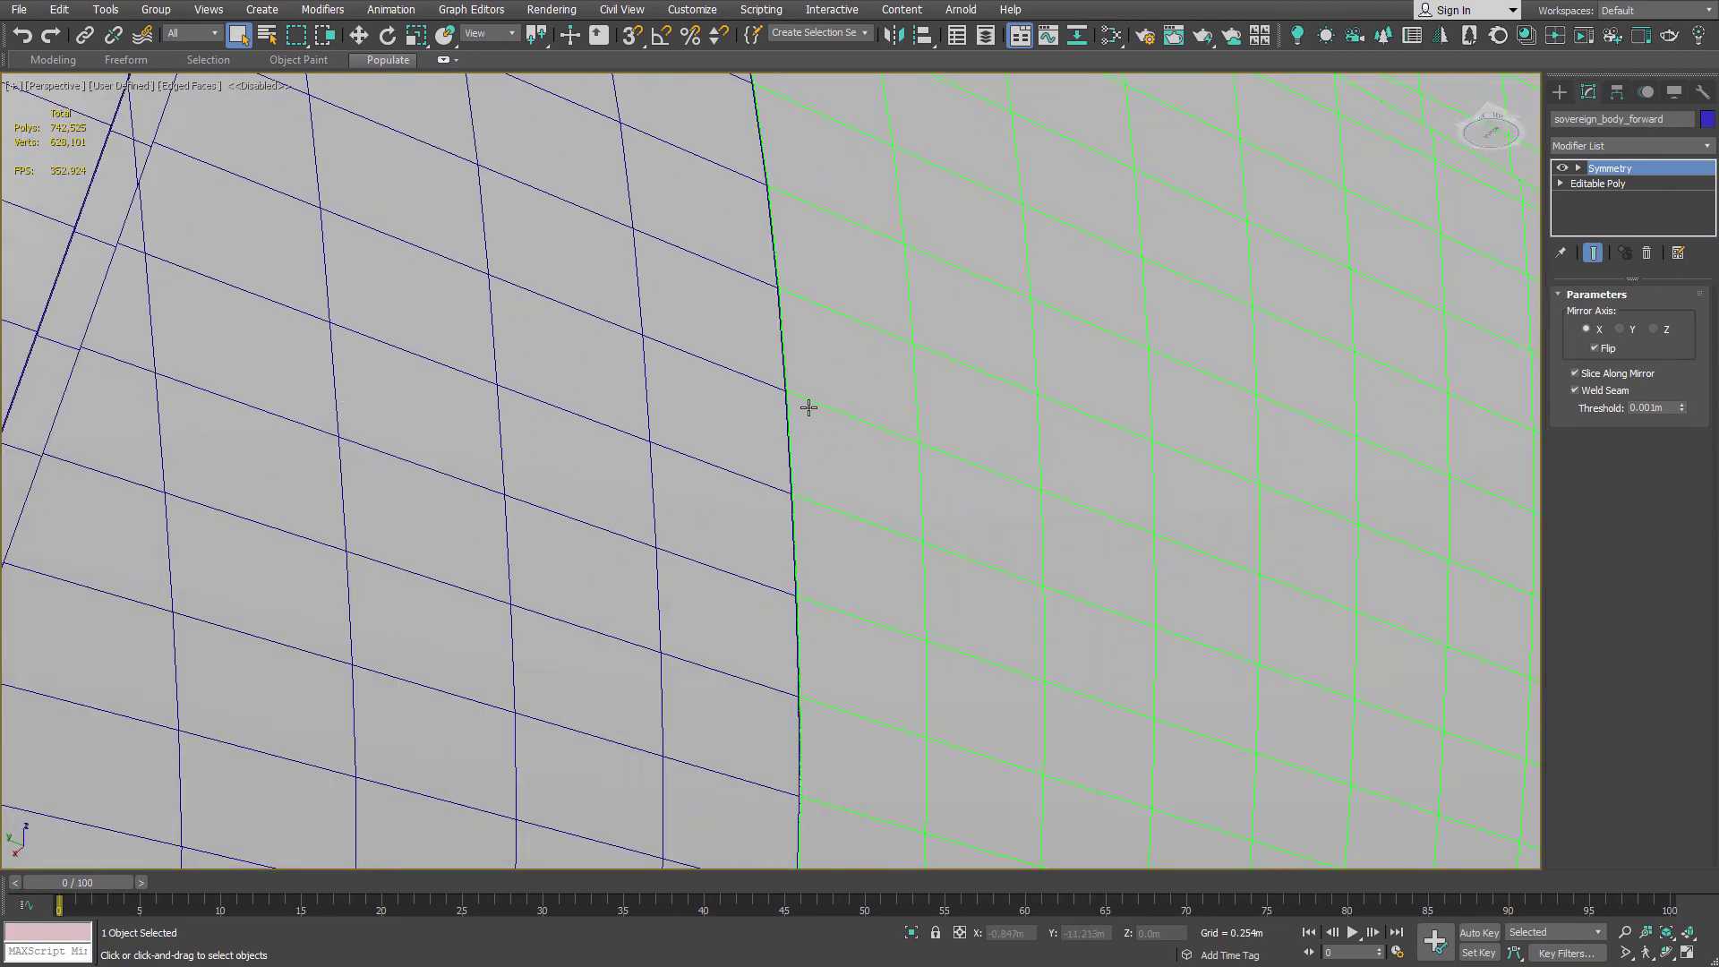
{"action": "scroll", "coordinate": [806, 403], "scroll_direction": "up", "scroll_amount": 1}
{"action": "scroll", "coordinate": [716, 443], "scroll_direction": "down", "scroll_amount": 8}
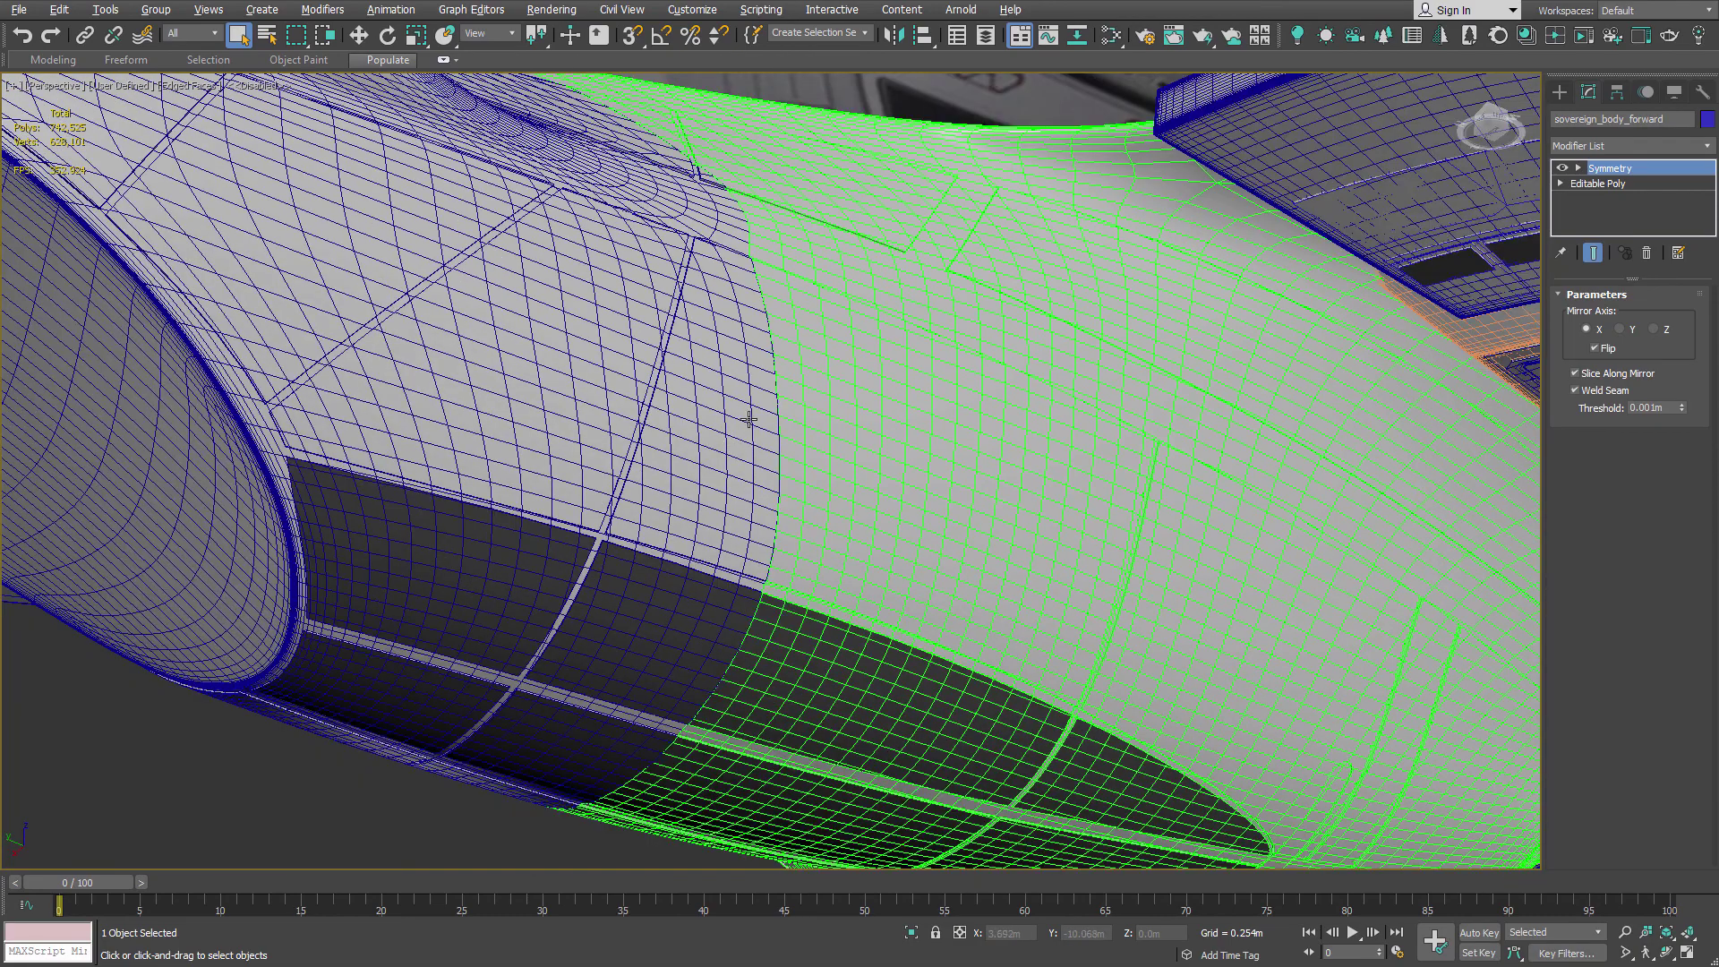
{"action": "middle_click_drag", "start_coordinate": [749, 419], "coordinate": [713, 414], "text": "alt"}
{"action": "middle_click_drag", "start_coordinate": [431, 511], "coordinate": [792, 376], "text": "alt"}
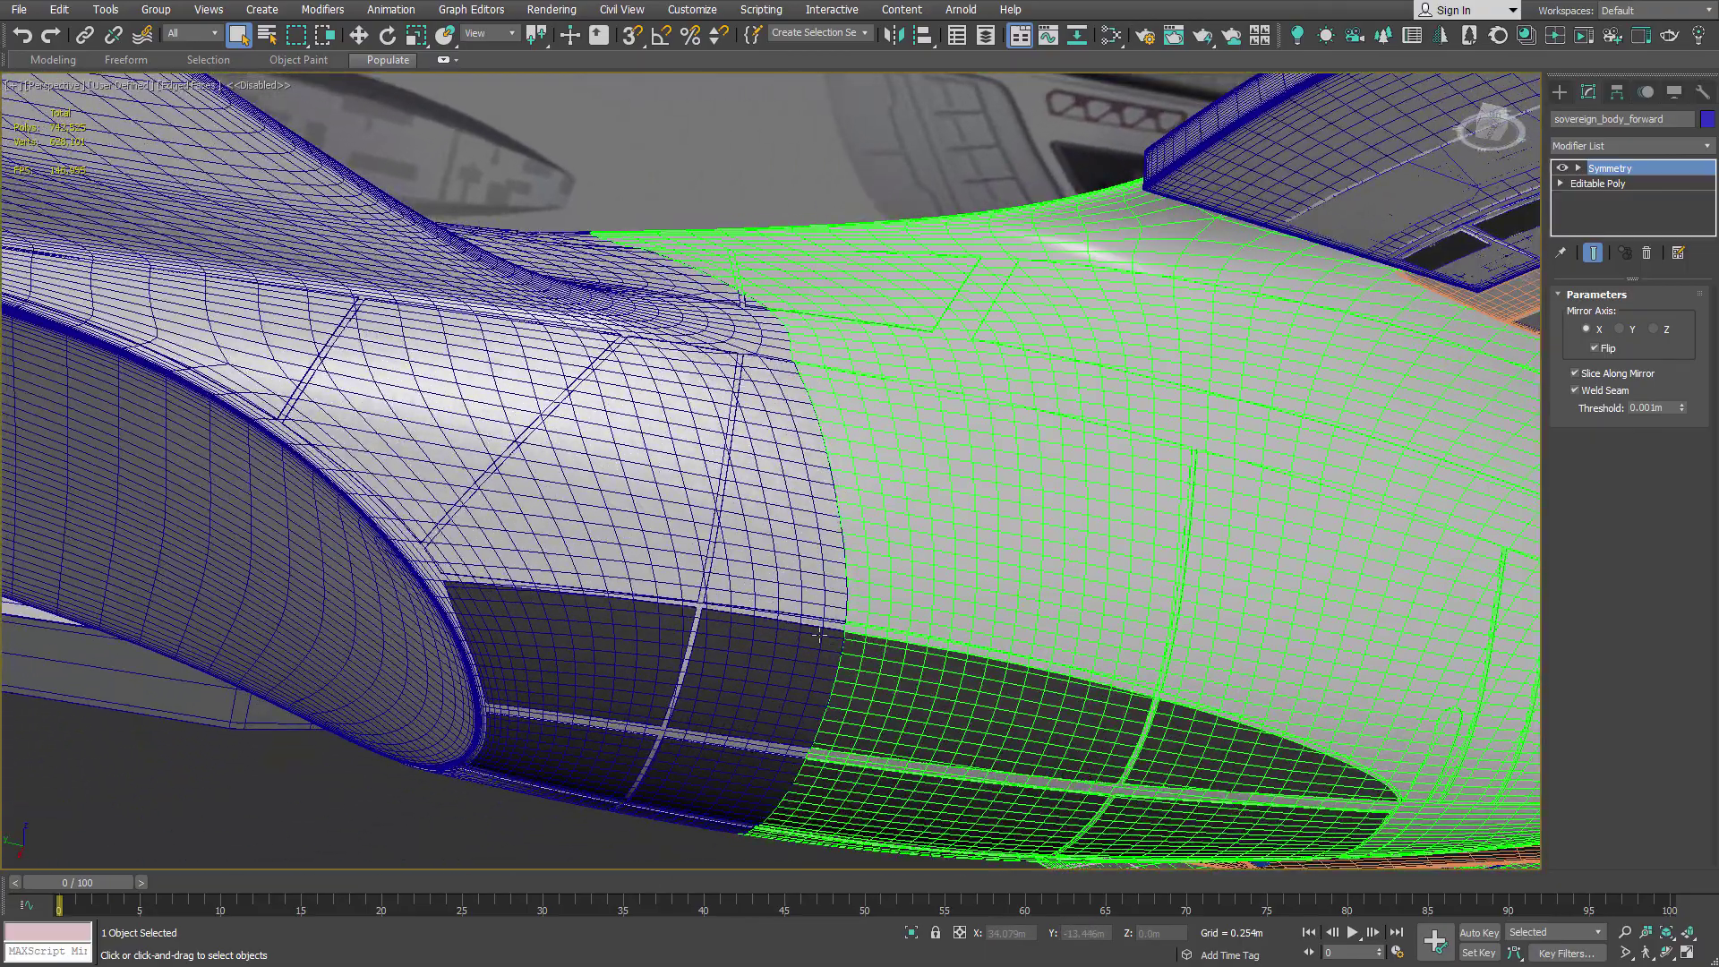
{"action": "middle_click_drag", "start_coordinate": [707, 449], "coordinate": [705, 647], "text": "alt"}
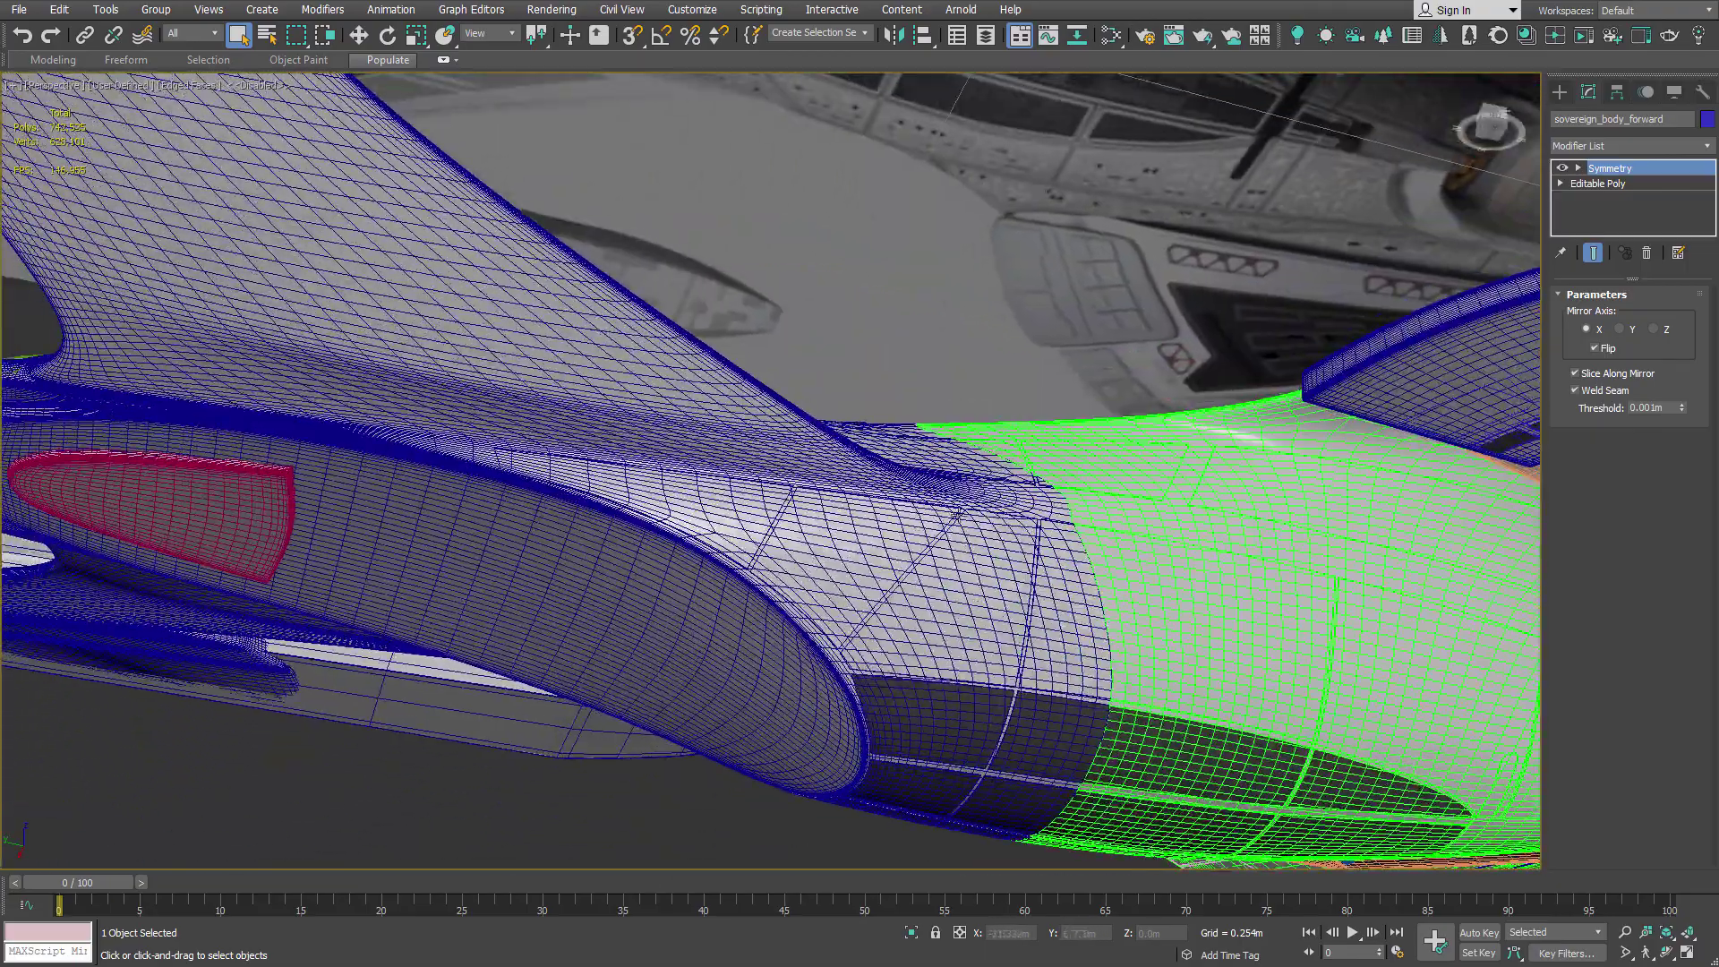
Step: Clear the selection, turn off edged faces, and examine the panel lines on the shaded hull from the side and above
{"action": "left_click", "coordinate": [1003, 324]}
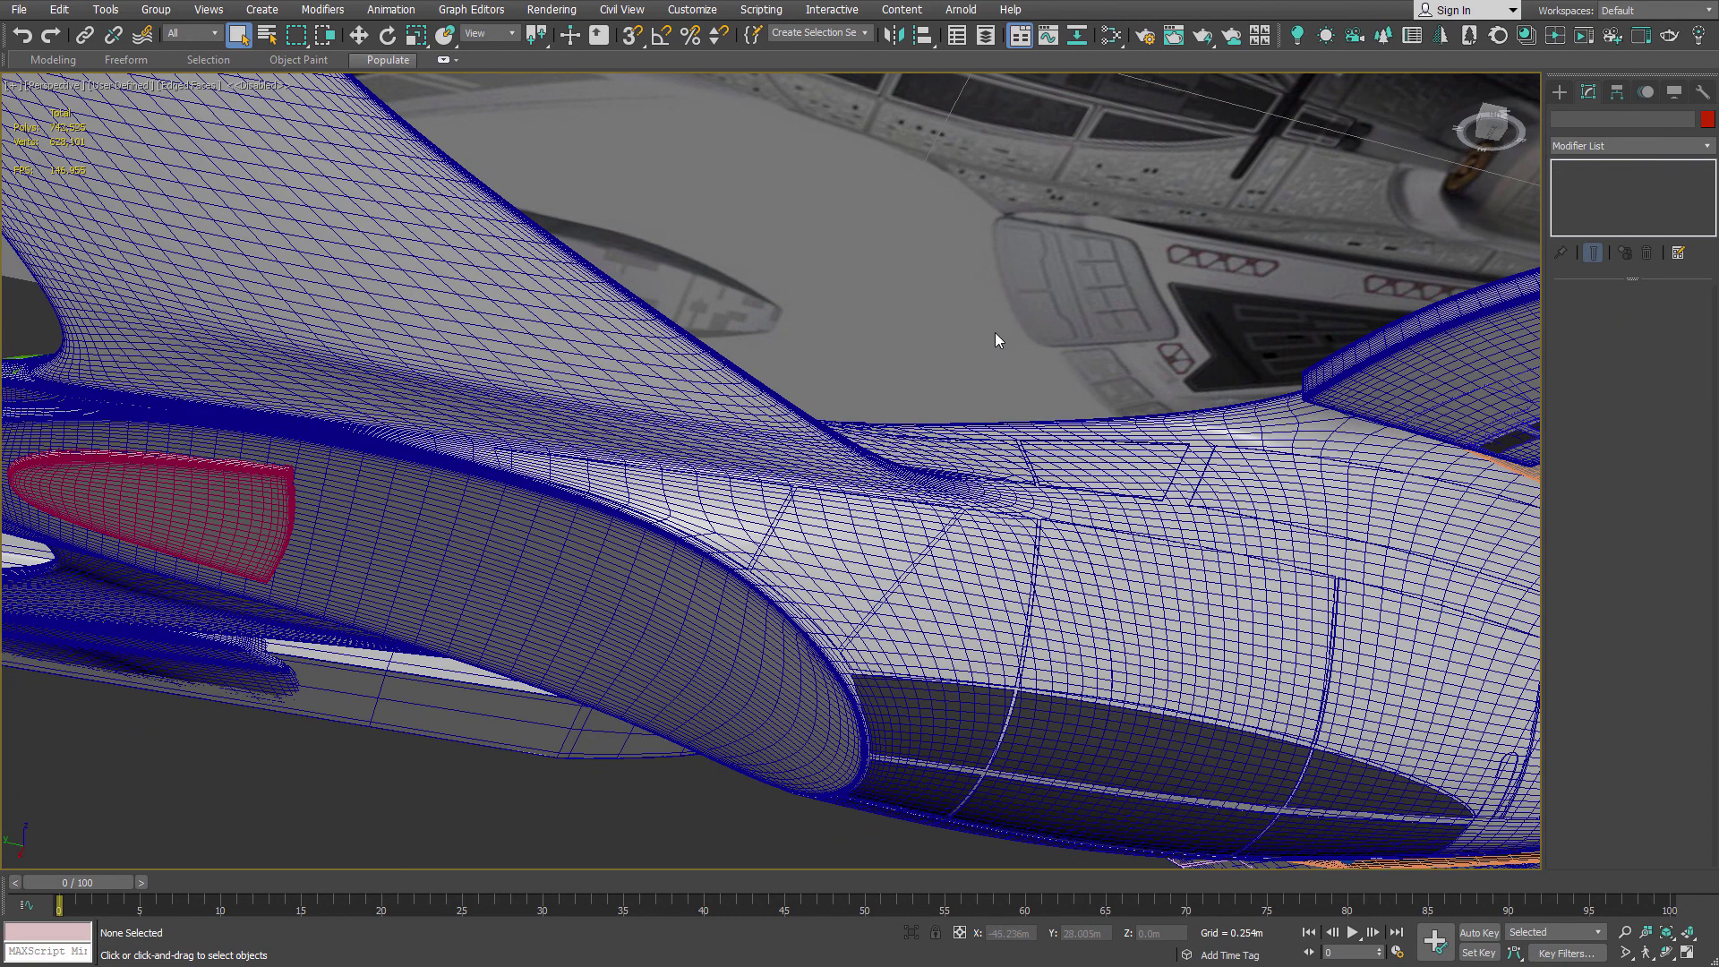
{"action": "key", "text": "F4"}
{"action": "middle_click_drag", "start_coordinate": [1092, 424], "coordinate": [837, 391]}
{"action": "scroll", "coordinate": [955, 314], "scroll_direction": "down", "scroll_amount": 5}
{"action": "middle_click_drag", "start_coordinate": [591, 474], "coordinate": [999, 425]}
{"action": "scroll", "coordinate": [999, 498], "scroll_direction": "up", "scroll_amount": 5}
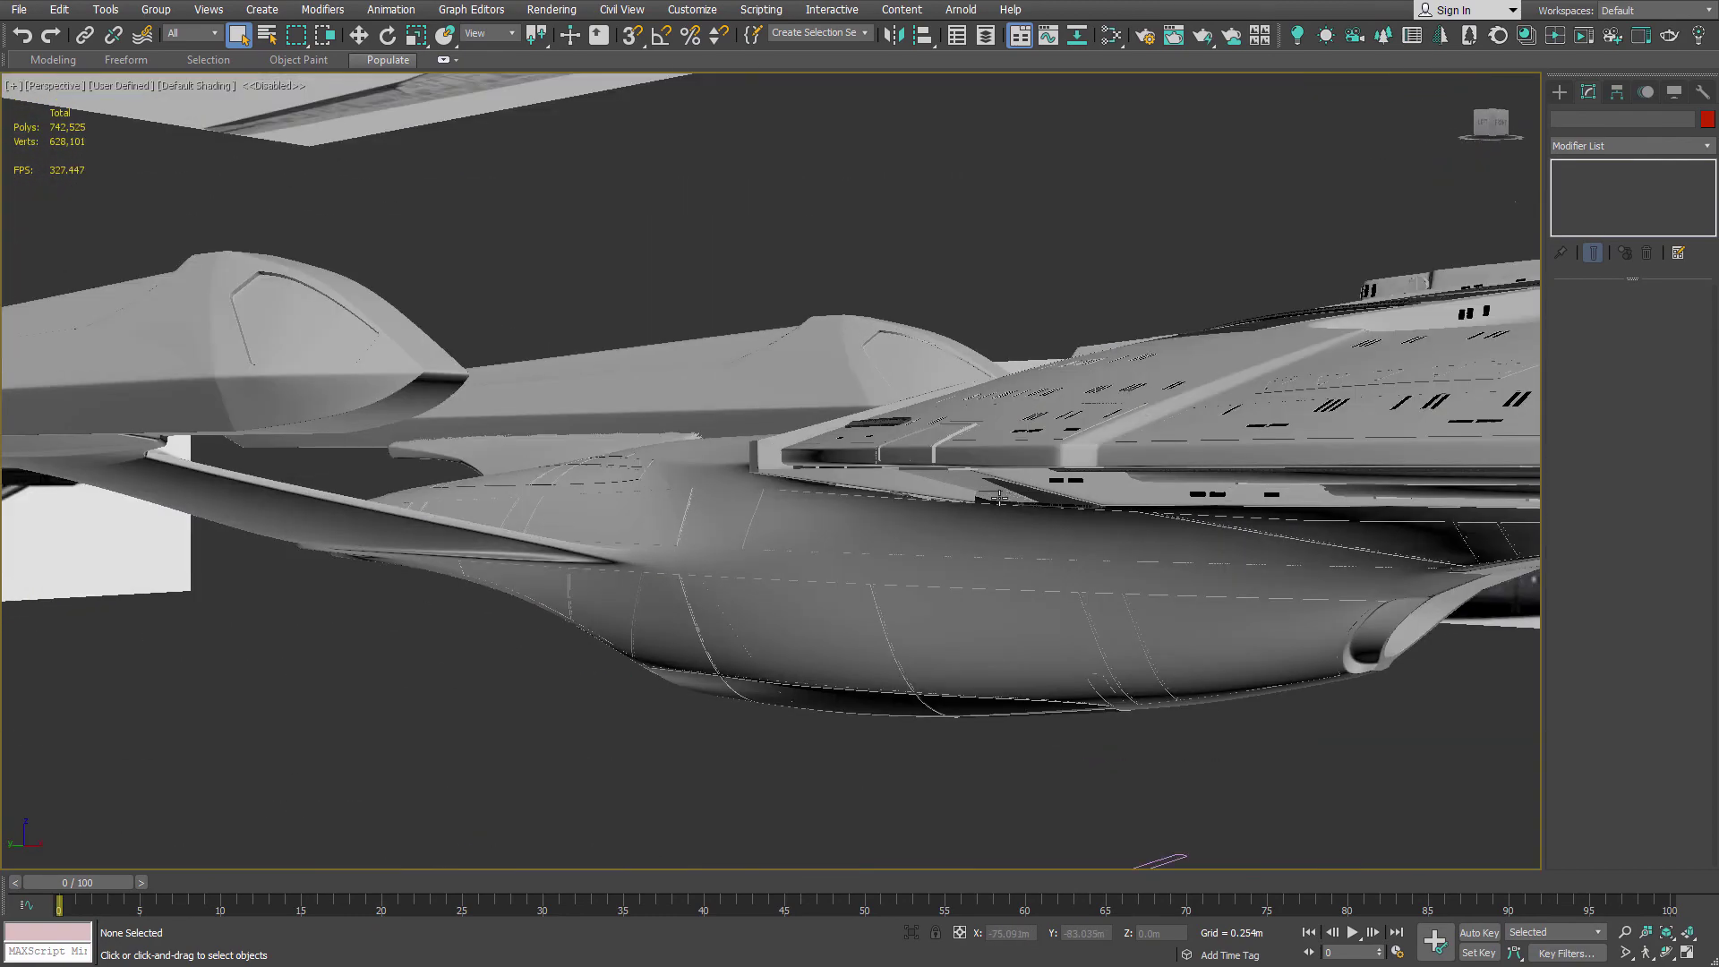
{"action": "middle_click_drag", "start_coordinate": [723, 462], "coordinate": [965, 495], "text": "alt"}
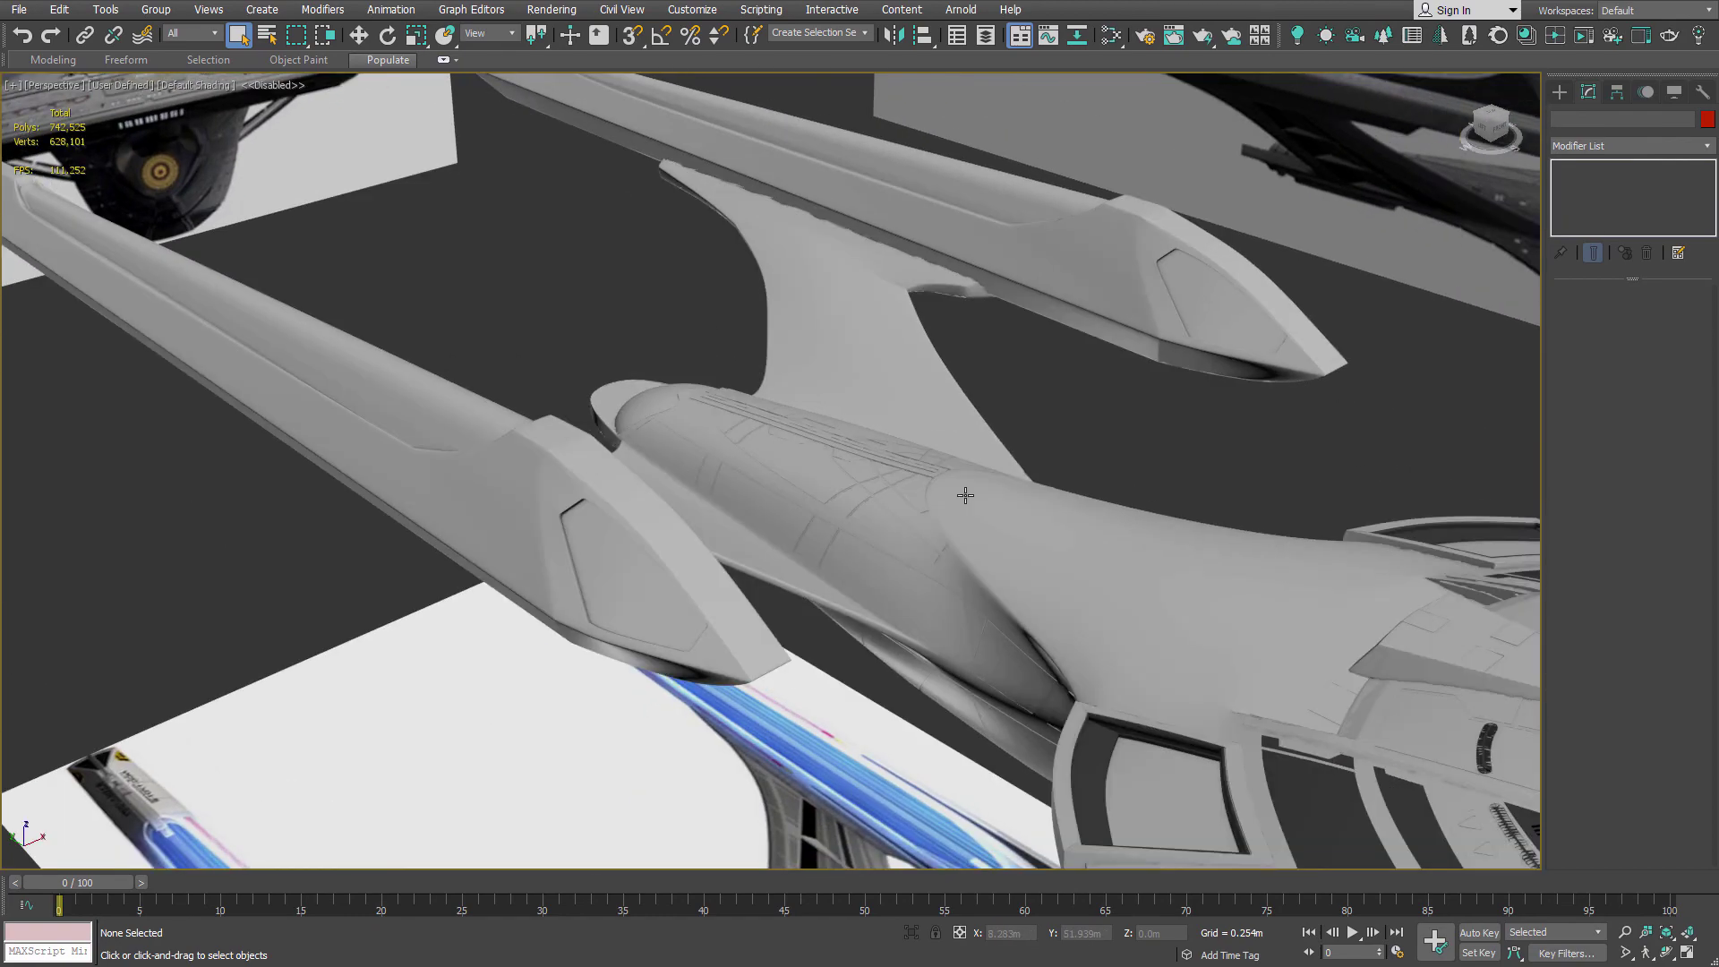
{"action": "mouse_move", "coordinate": [815, 411]}
{"action": "middle_mouse_down", "text": "alt"}
{"action": "mouse_move", "coordinate": [1017, 453]}
{"action": "mouse_move", "coordinate": [1038, 414]}
{"action": "mouse_move", "coordinate": [813, 411]}
{"action": "middle_mouse_up", "text": "alt"}
{"action": "middle_click_drag", "start_coordinate": [871, 471], "coordinate": [674, 420]}
{"action": "scroll", "coordinate": [697, 413], "scroll_direction": "up", "scroll_amount": 5}
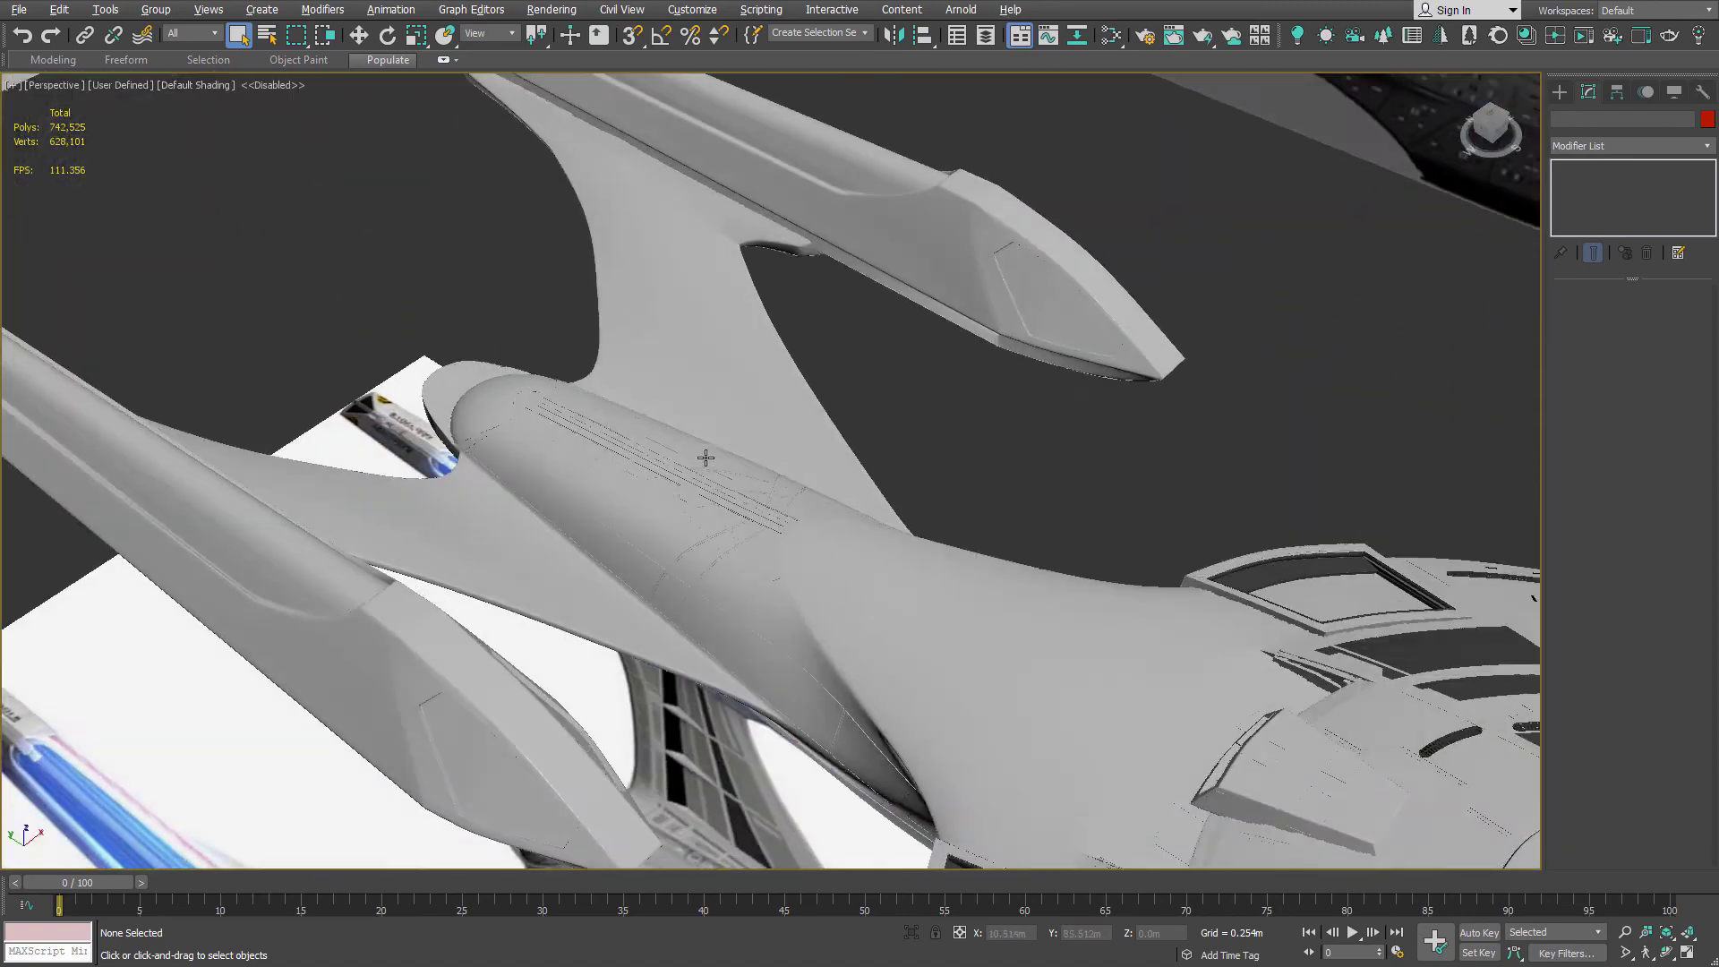